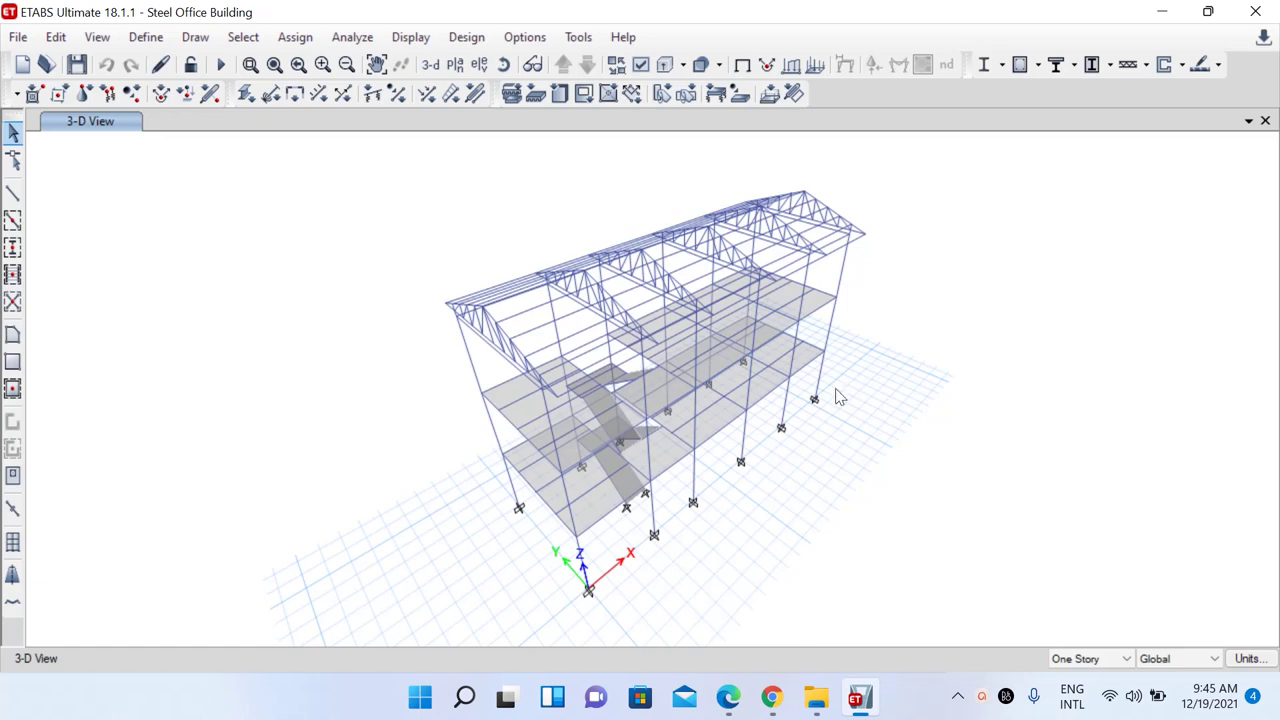
Open the definition of mass source MsSrc1 for editing
left_click(144, 42)
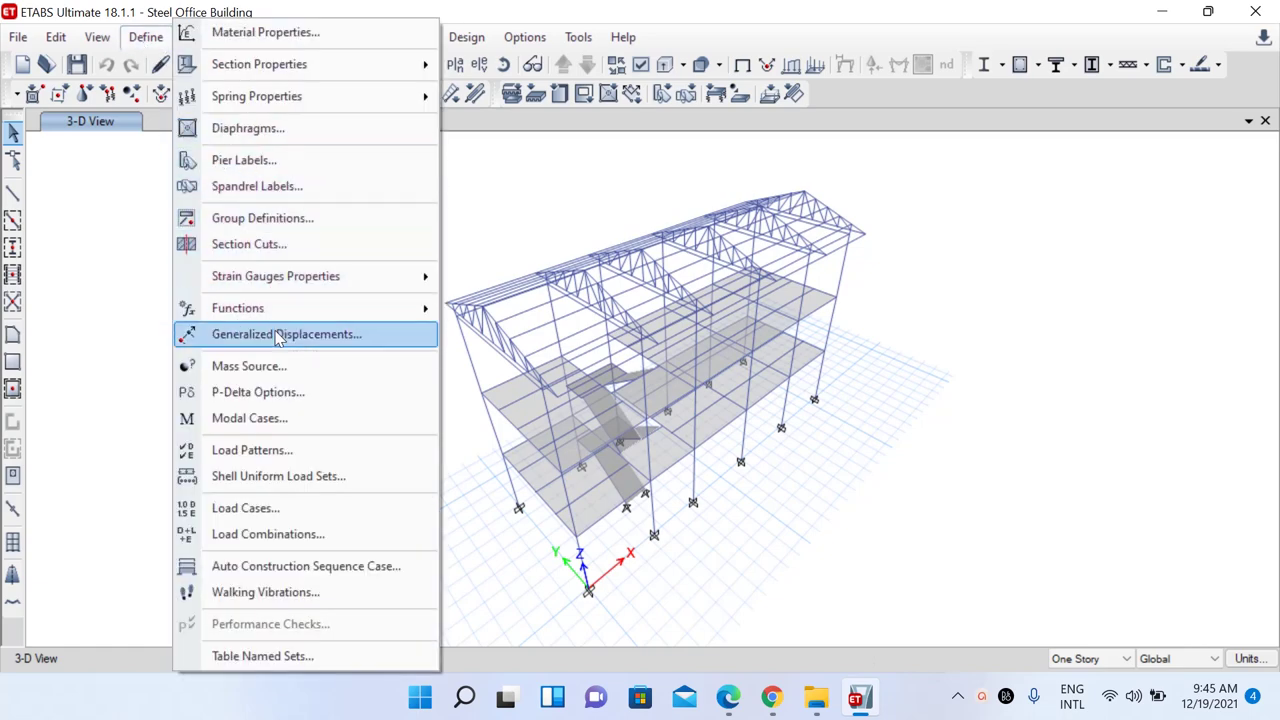
left_click(276, 368)
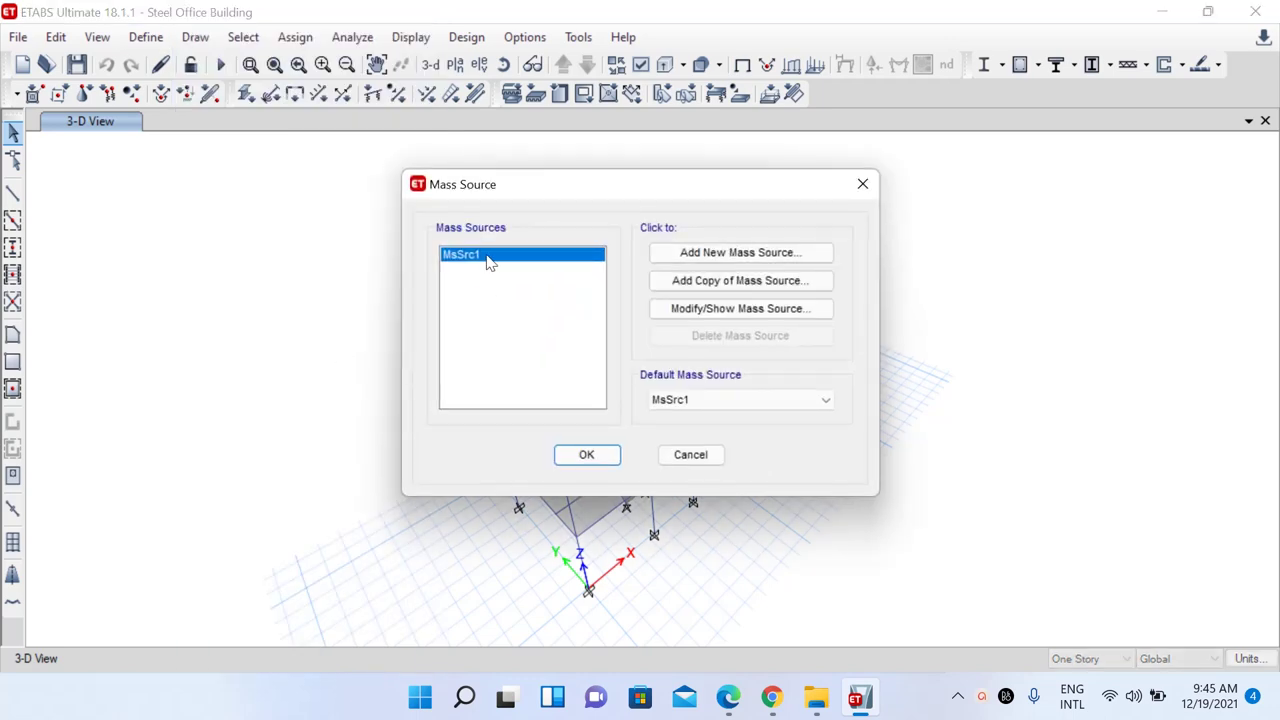
left_click(730, 312)
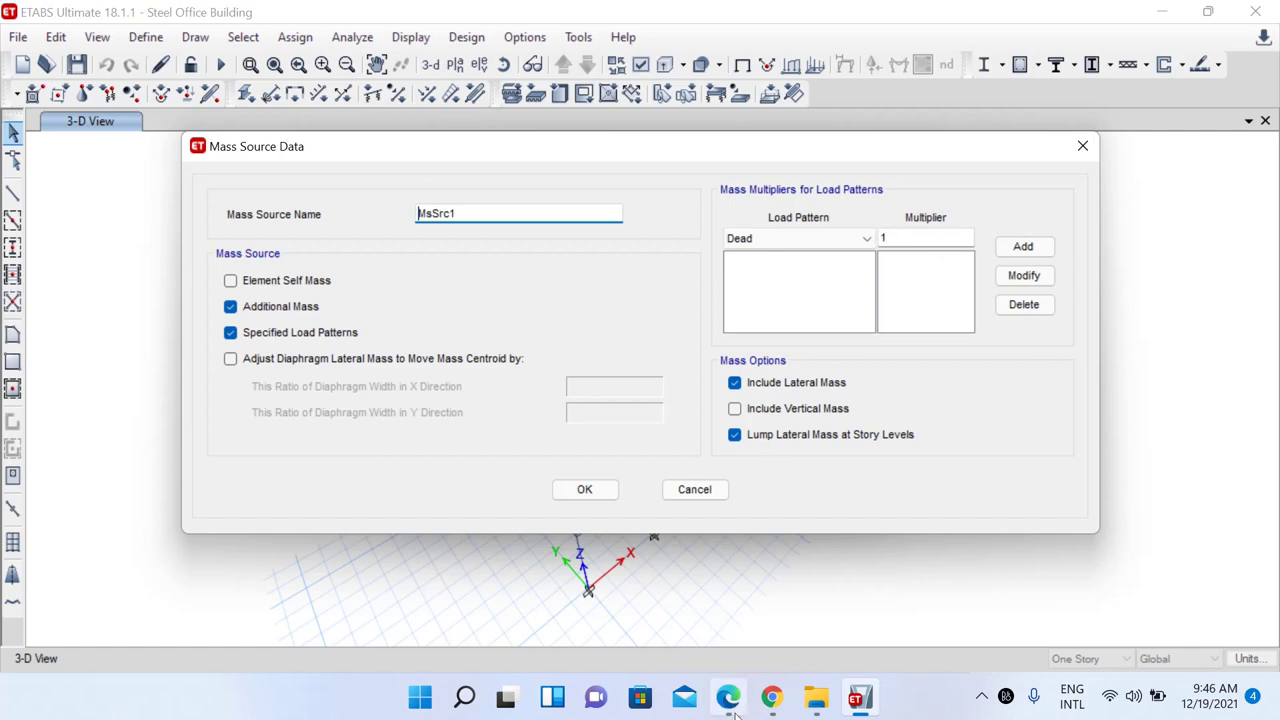
Switch to the IS 1893 (2016) Part 1 PDF in Edge and check Table 10's imposed load percentage for floor loads up to 3.0 kN/m²
mouse_move(728, 697)
left_click(740, 590)
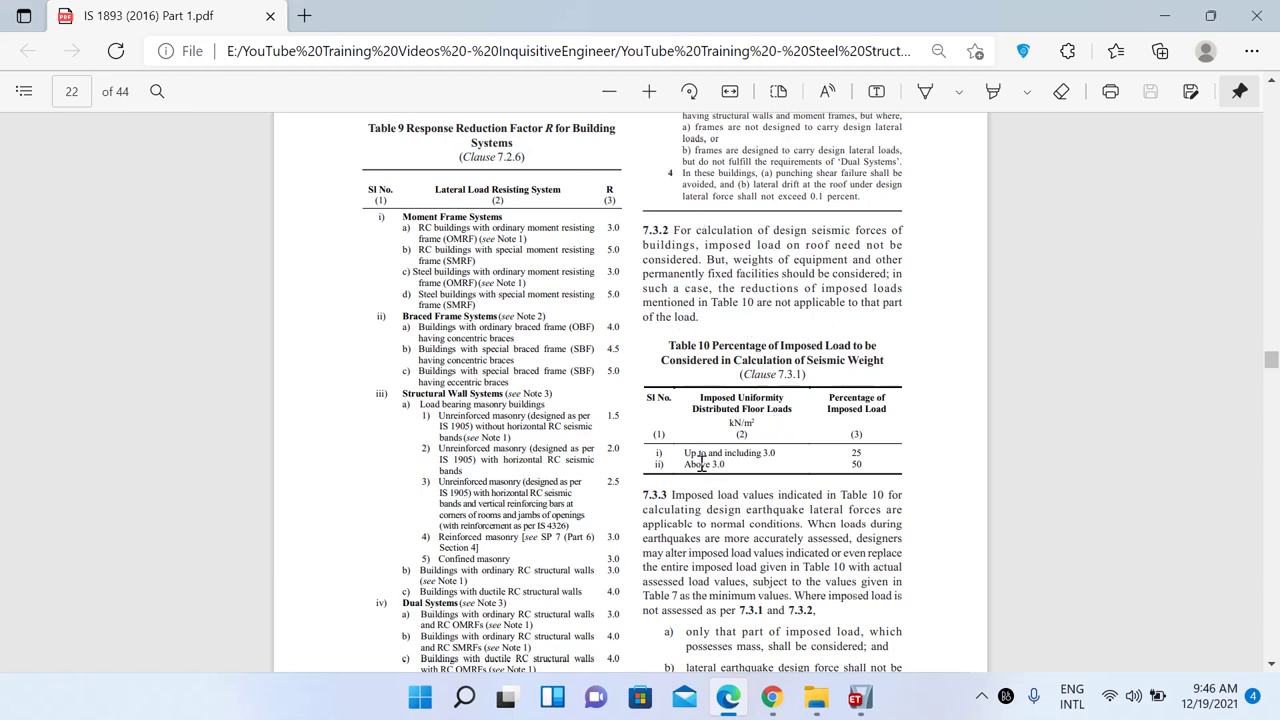
left_click_drag(683, 455, 851, 455)
left_click(866, 453)
left_click(1164, 15)
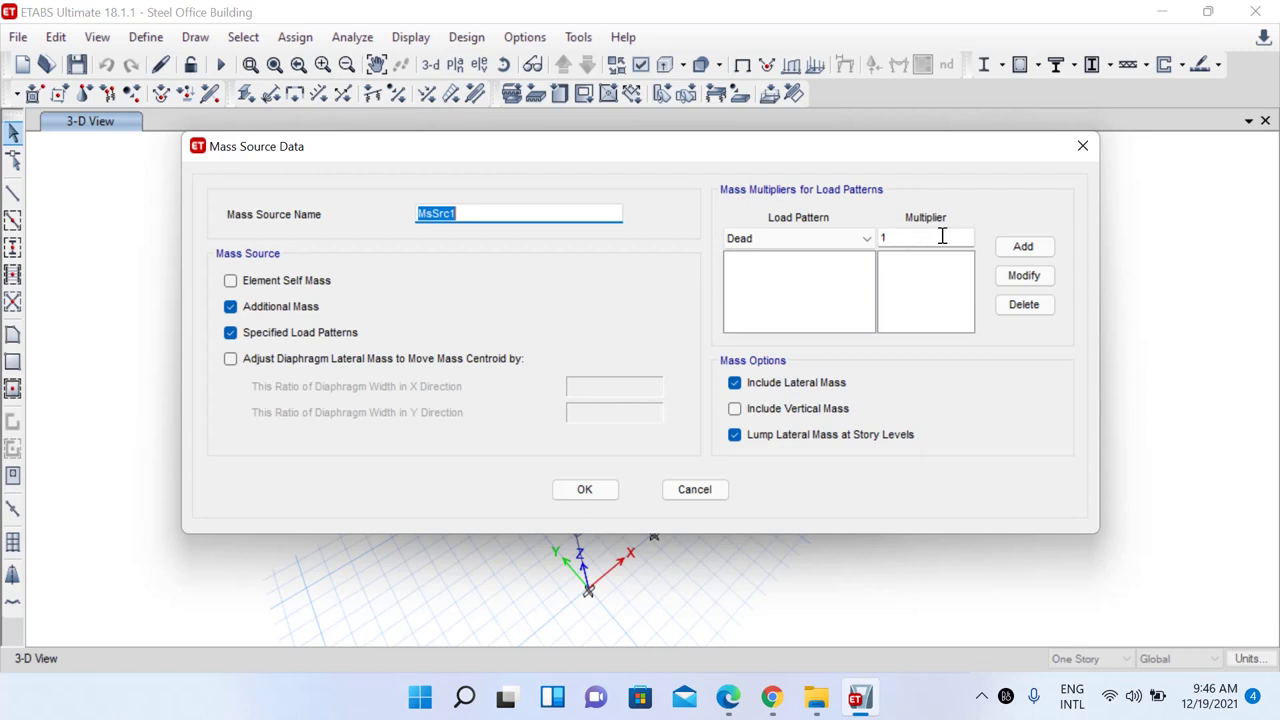
Add the Dead, FF and Wall load patterns to the mass source with a multiplier of 1 each
left_click(1020, 248)
left_click(845, 238)
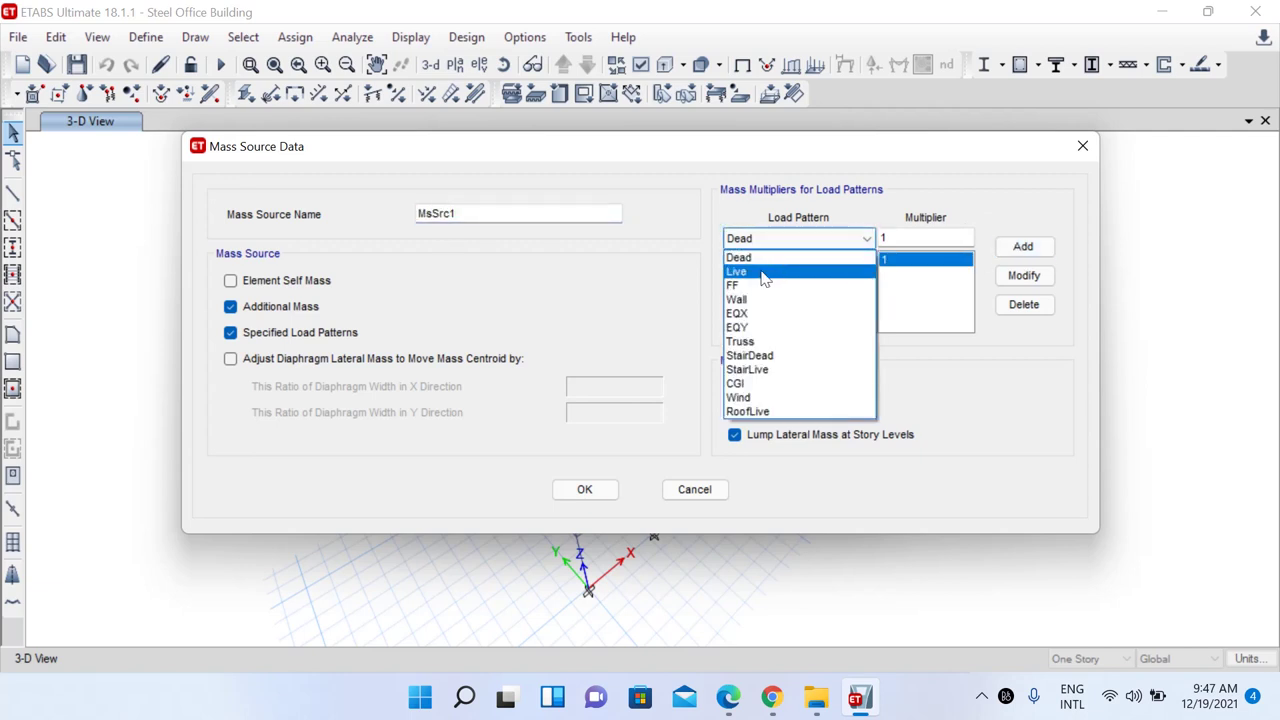
left_click(775, 285)
left_click(1020, 250)
left_click(850, 238)
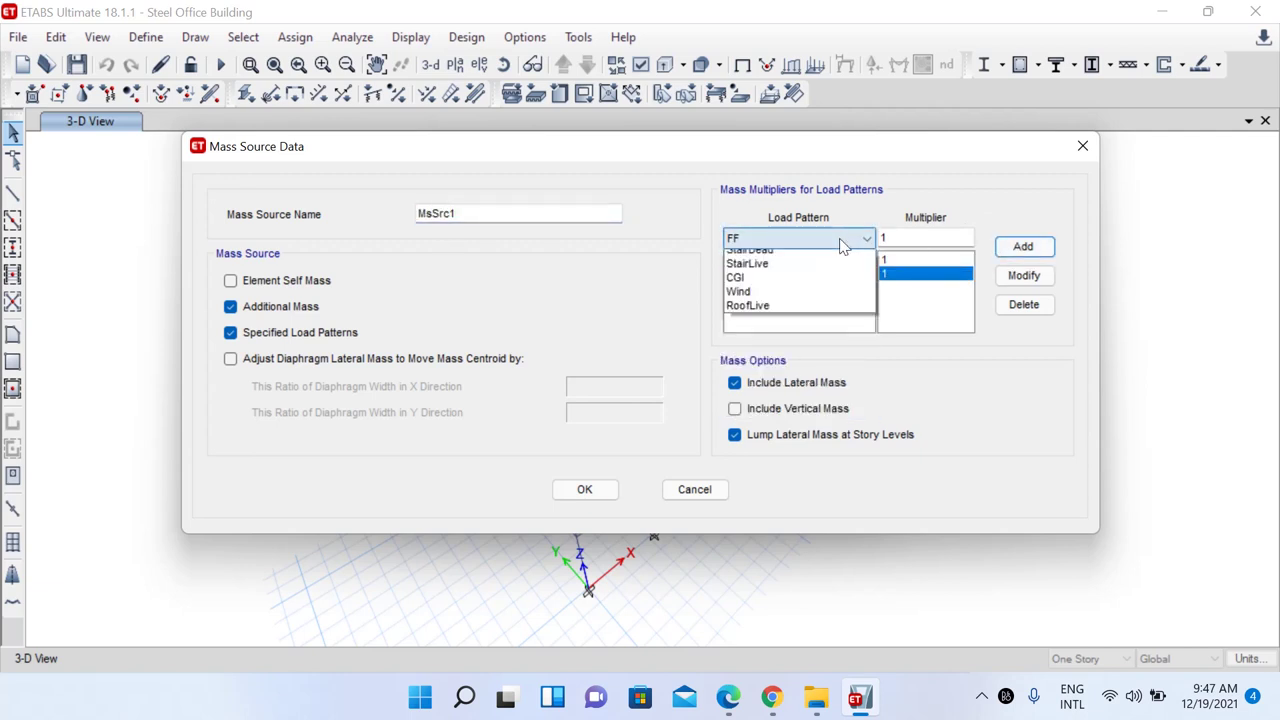
left_click(785, 300)
left_click(1020, 248)
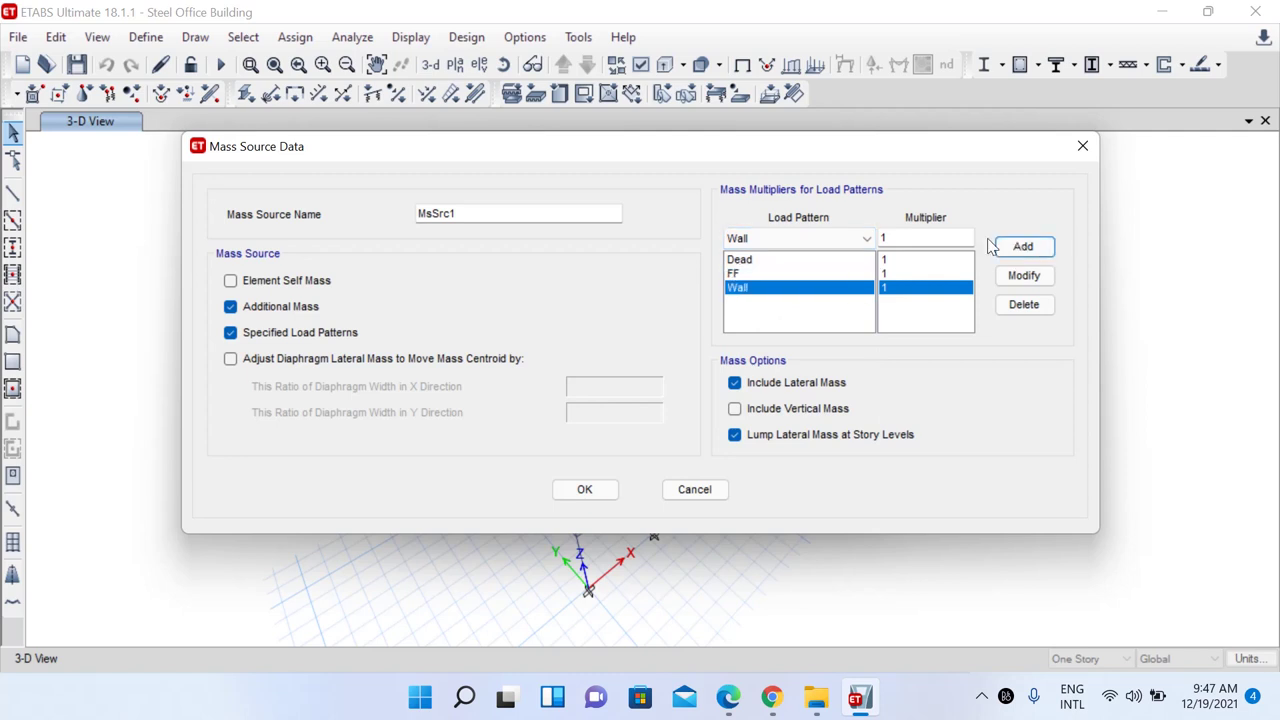
Add the Truss and StairDead load patterns to the mass source with a multiplier of 1 each
left_click(852, 238)
left_click(777, 341)
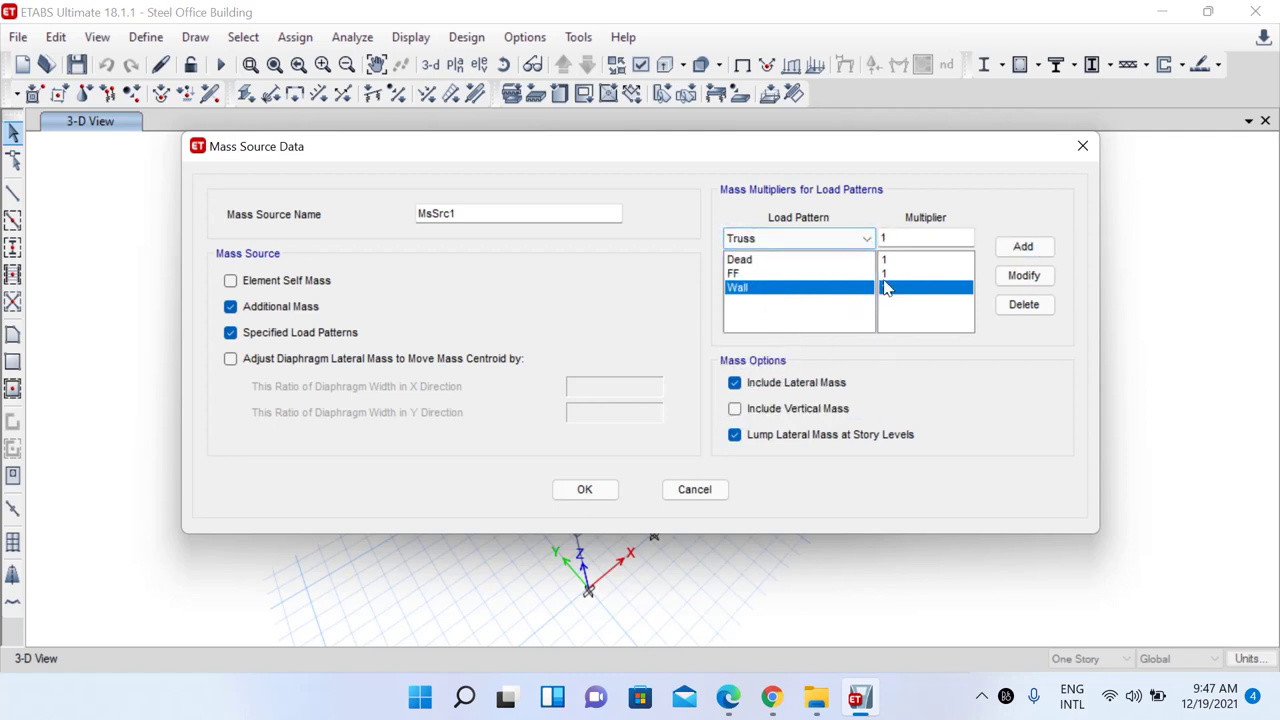
left_click(1022, 248)
left_click(840, 244)
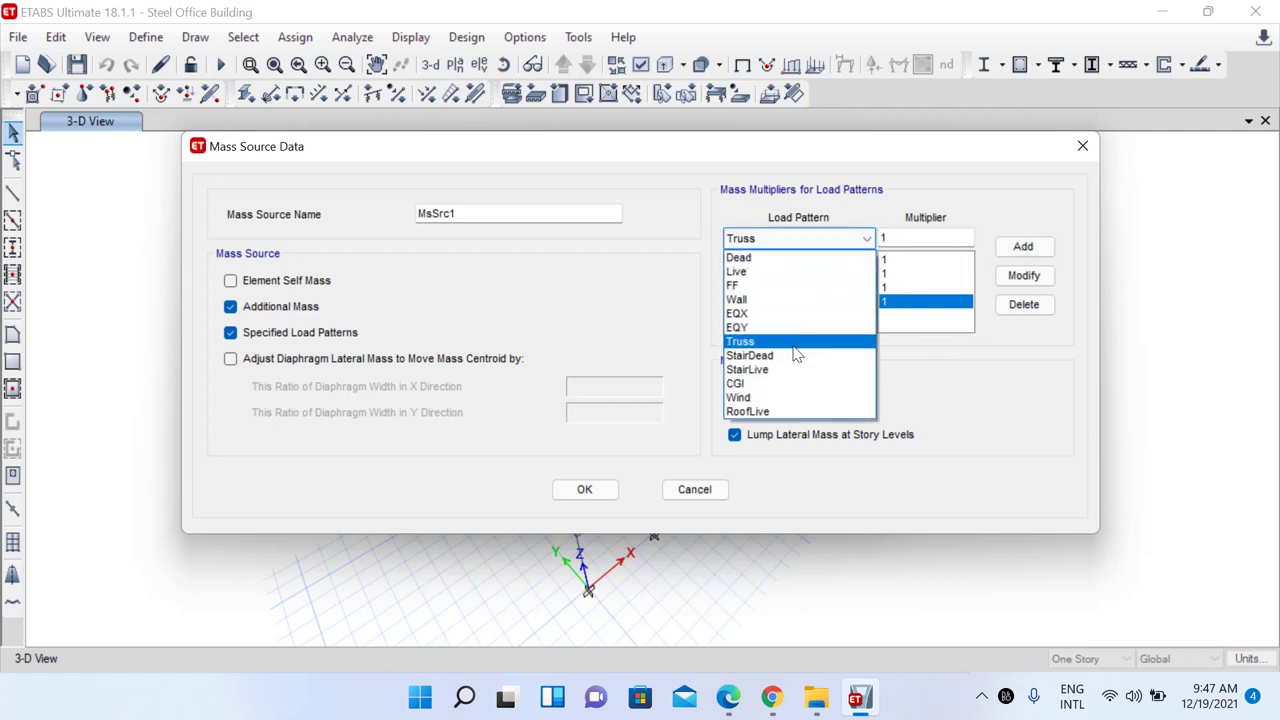
left_click(800, 357)
left_click(1024, 247)
Add the CGI and Wind load patterns to the mass source with a multiplier of 1 each
left_click(852, 238)
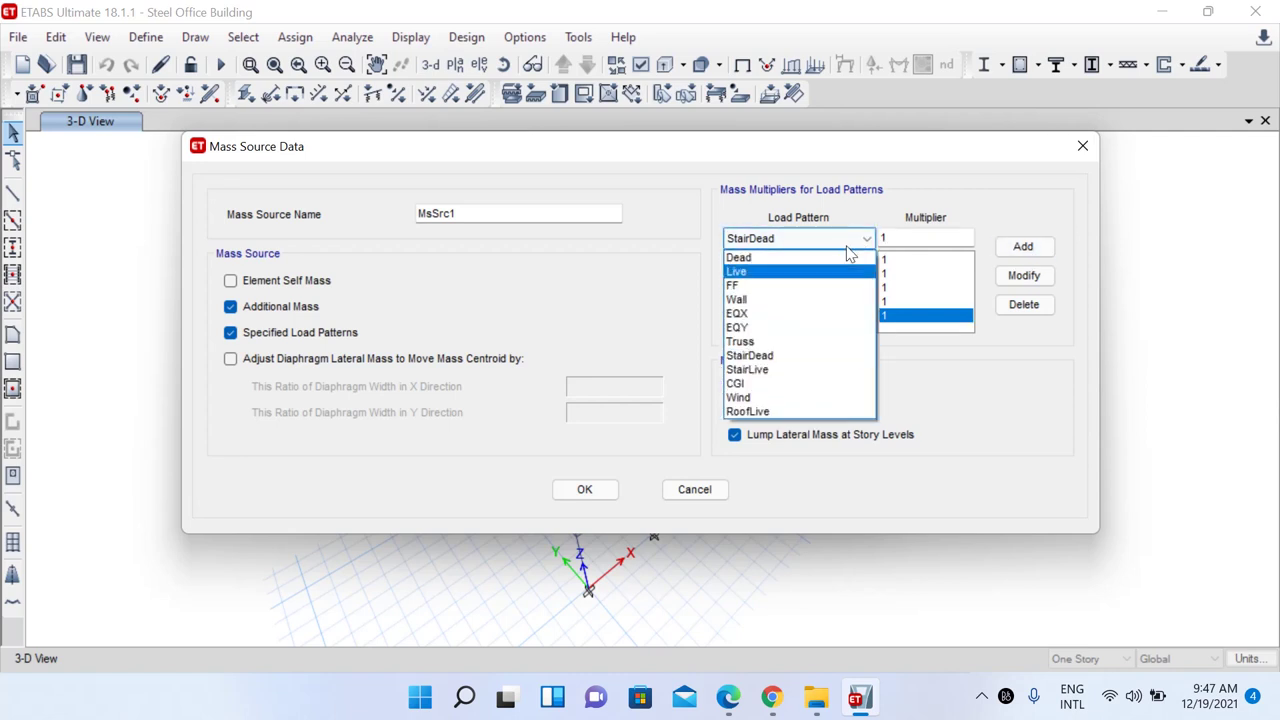
left_click(778, 388)
left_click(1023, 247)
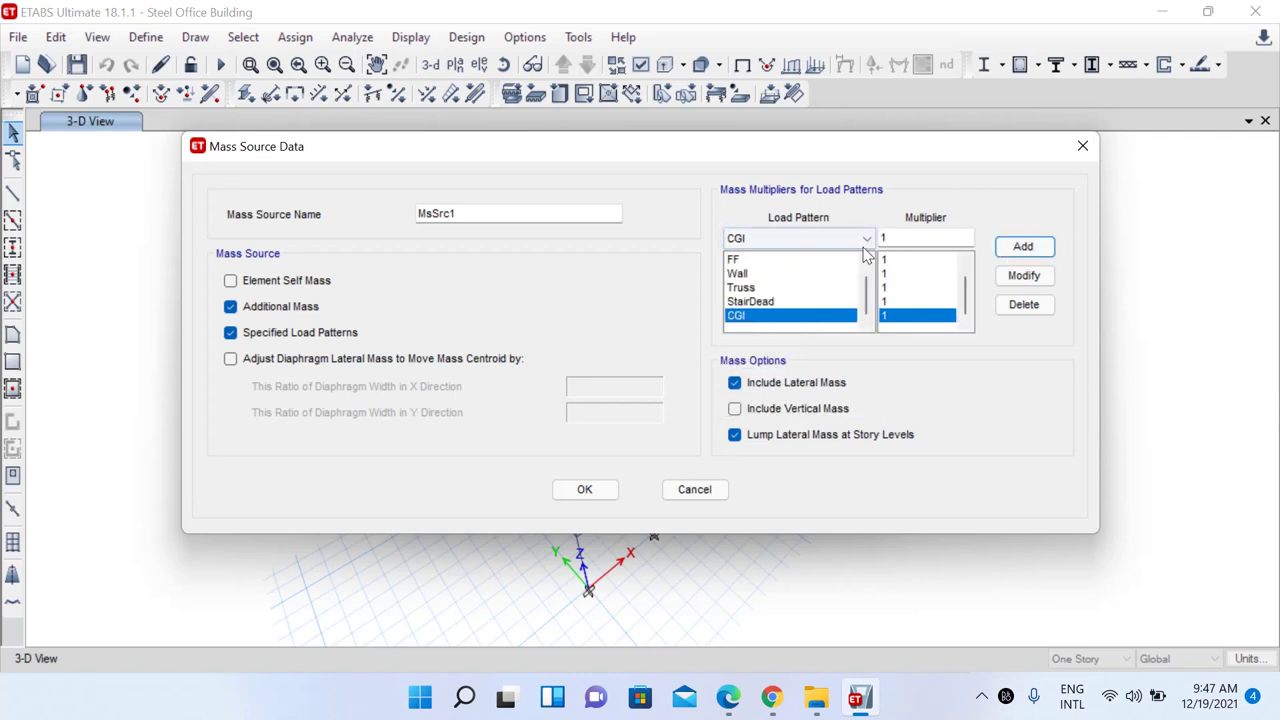
left_click(850, 241)
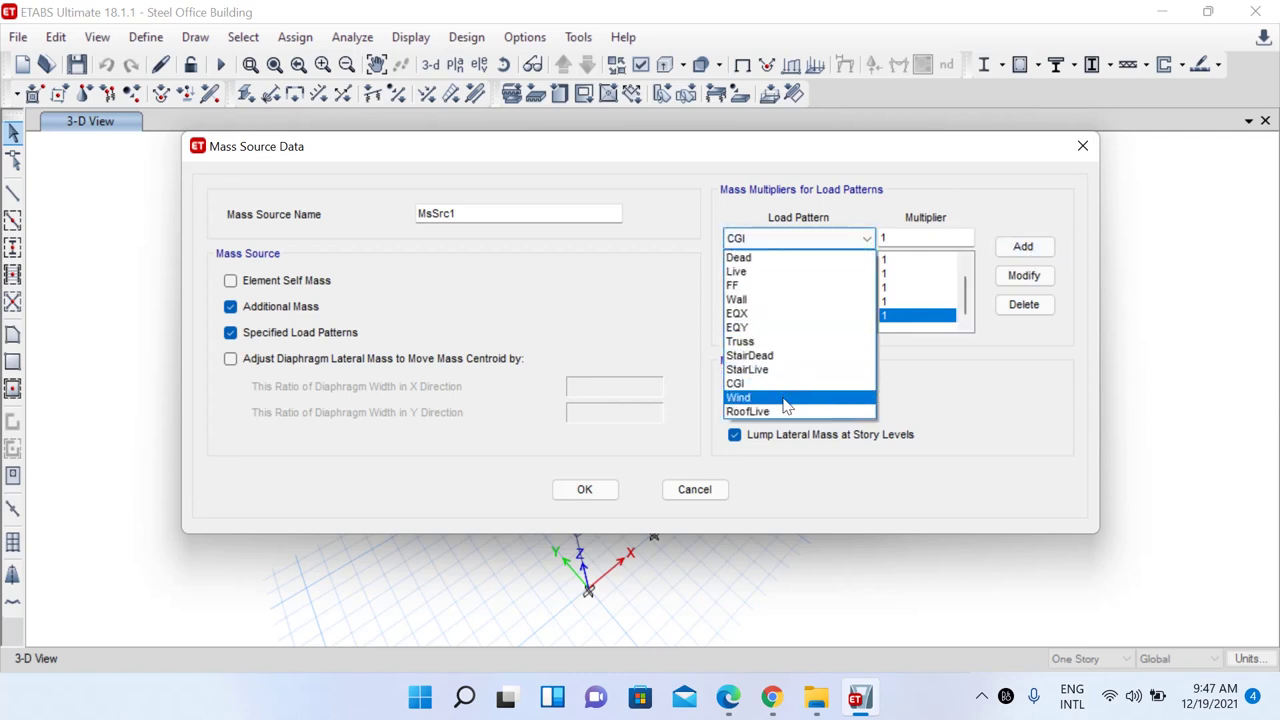
left_click(785, 400)
left_click(1023, 247)
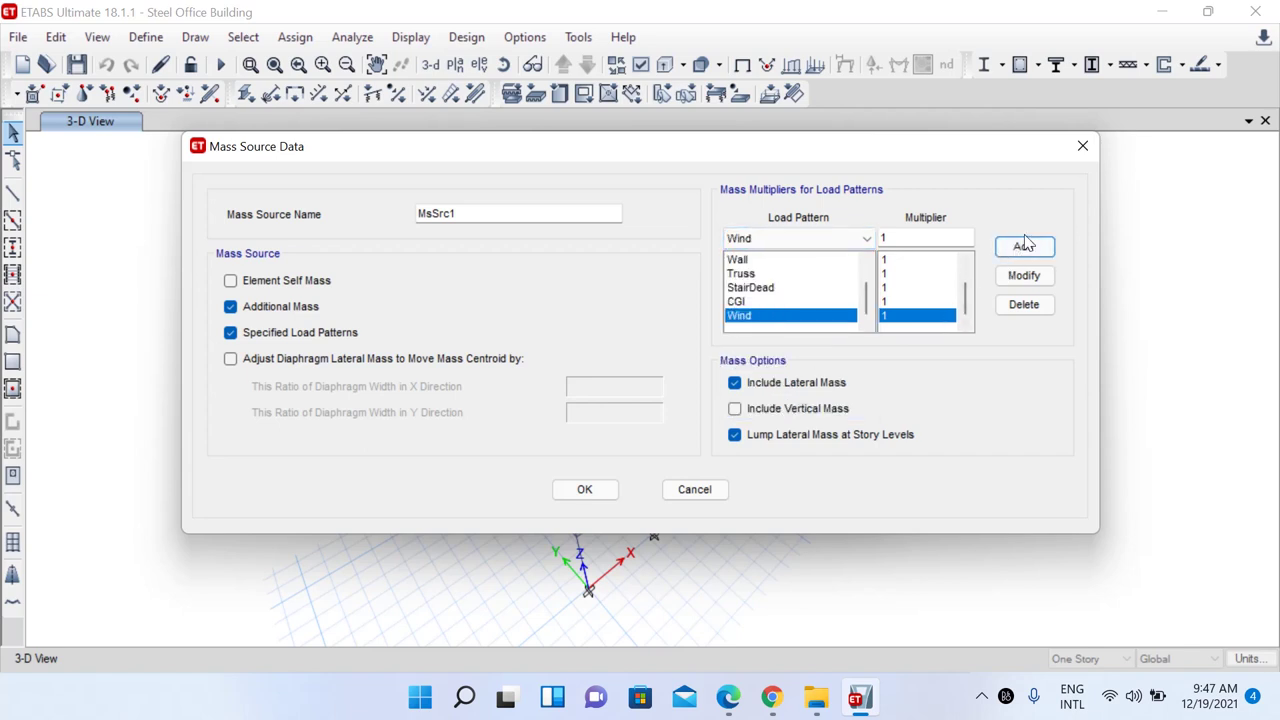
Add the Live load pattern to the mass source with a multiplier of 0.25
left_click(860, 239)
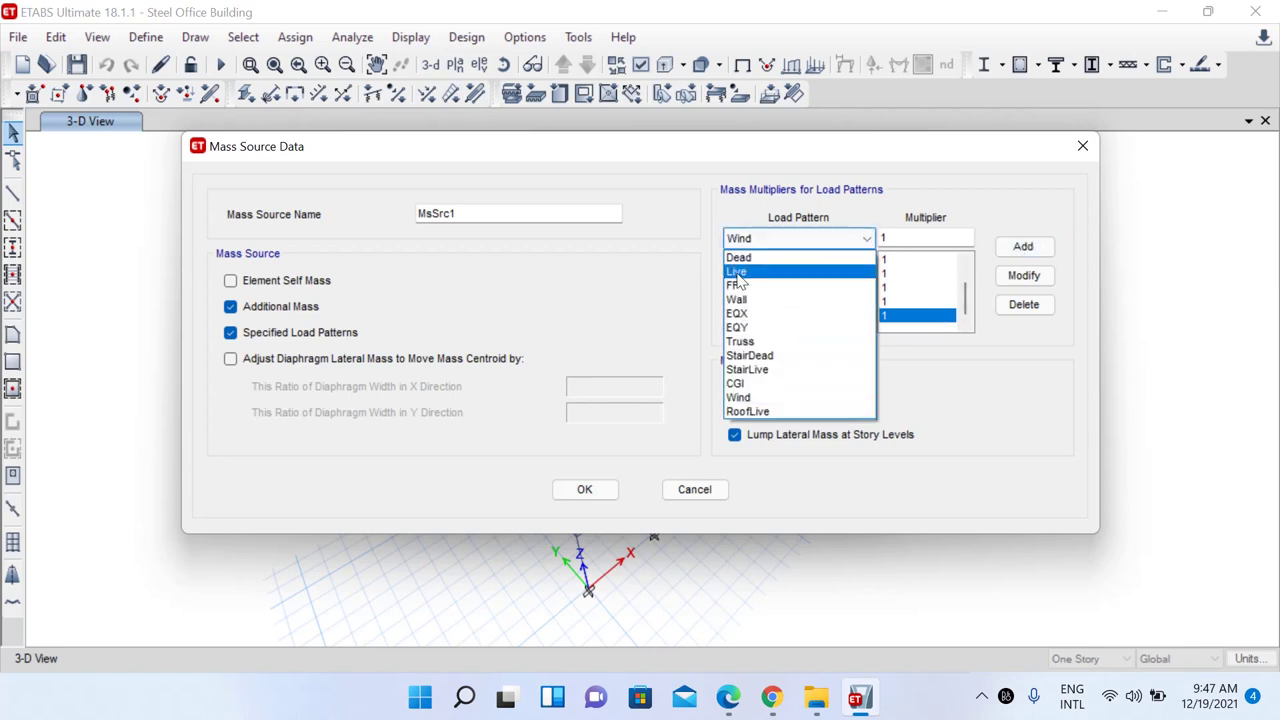
left_click(742, 271)
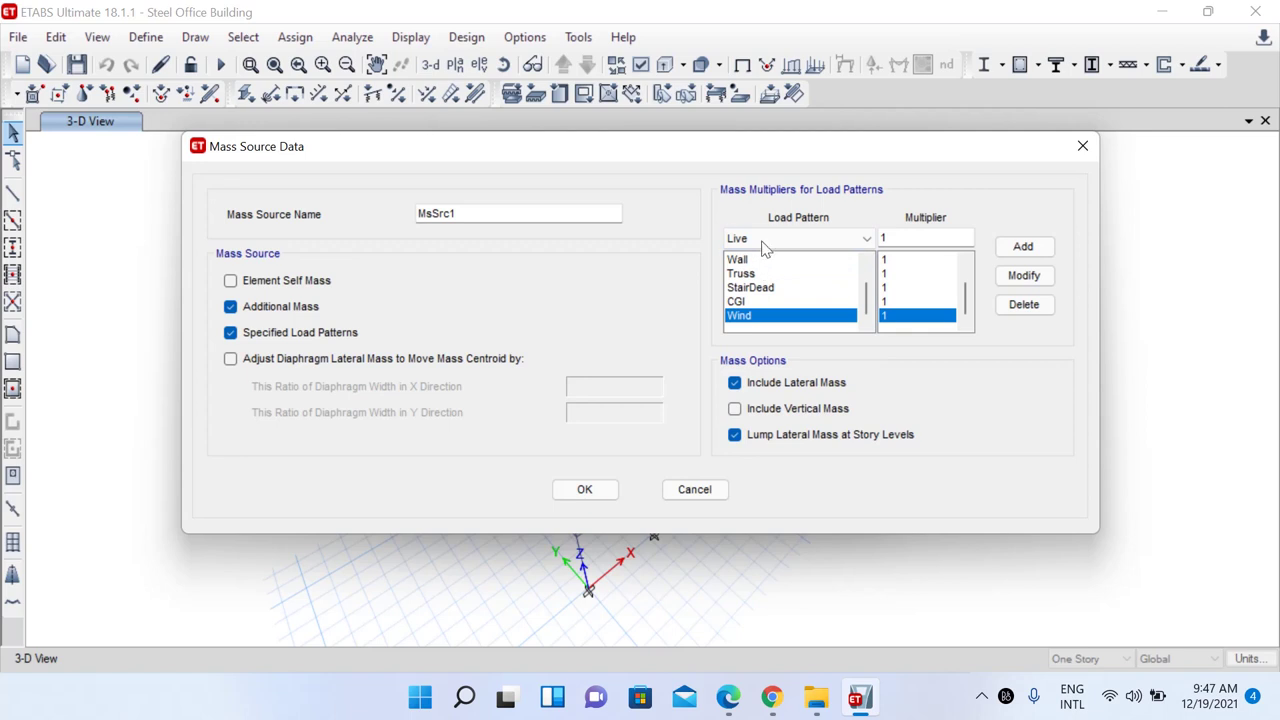
double_click(908, 238)
left_click(1016, 250)
Add the StairLive load pattern to the mass source with a multiplier of 0.50
left_click(862, 240)
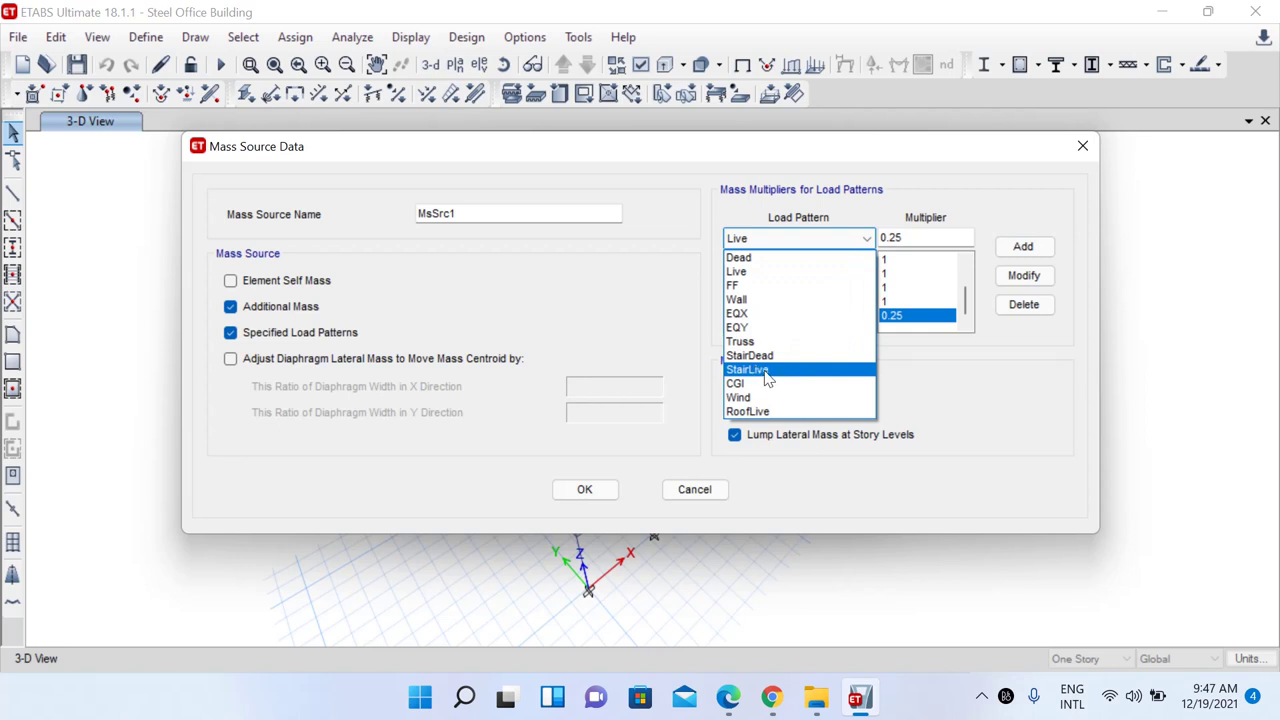
left_click(766, 370)
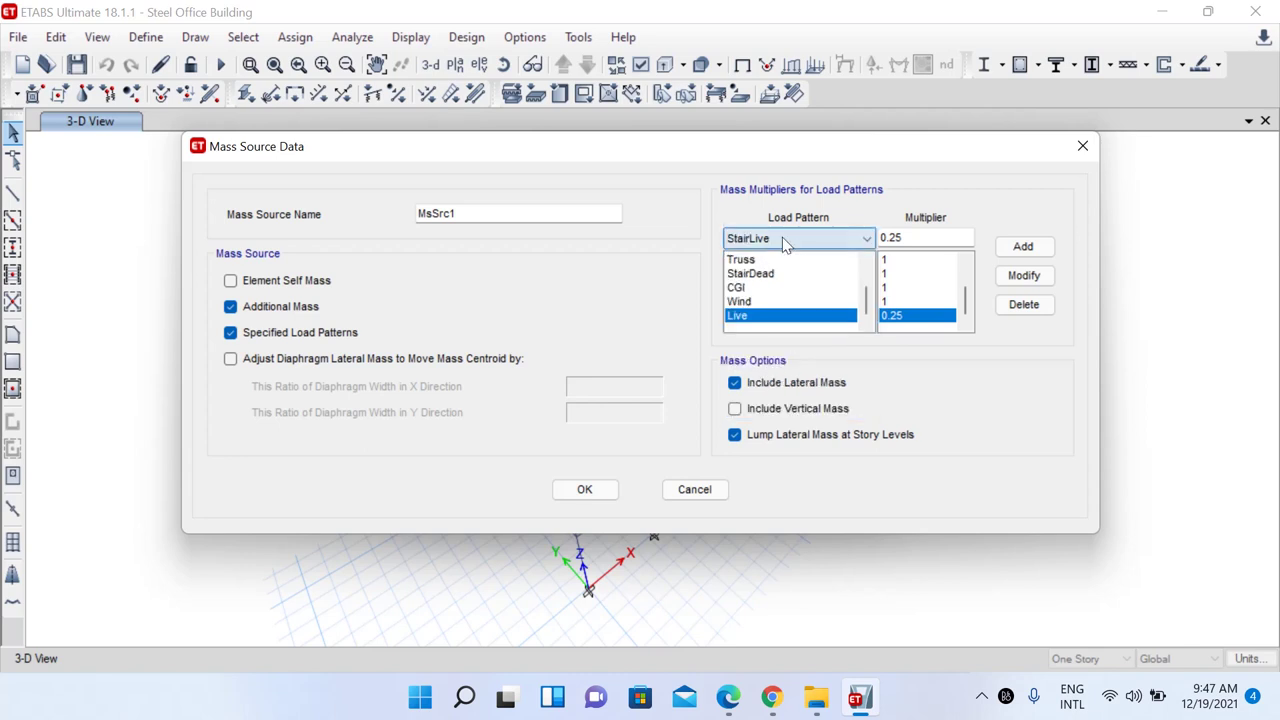
left_click(932, 237)
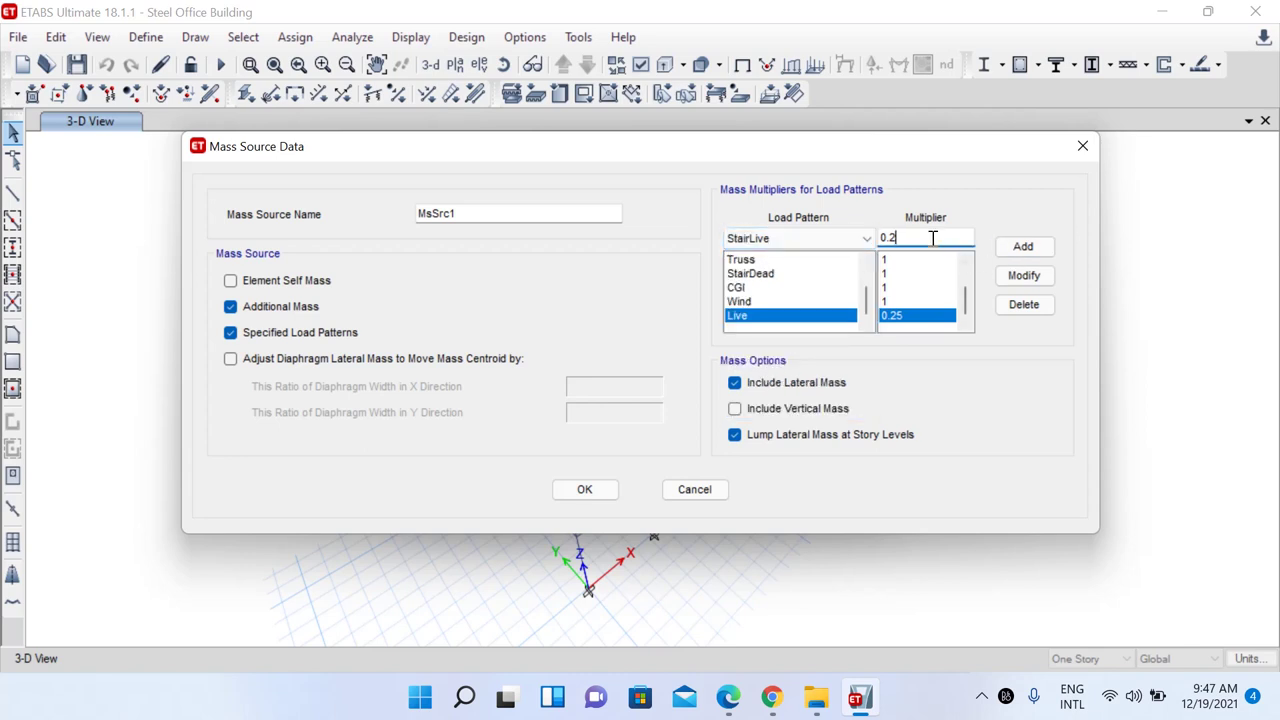
type("50")
left_click(1022, 246)
Accept the load pattern multipliers with MsSrc1 as the default mass source, and save the model
left_click(857, 240)
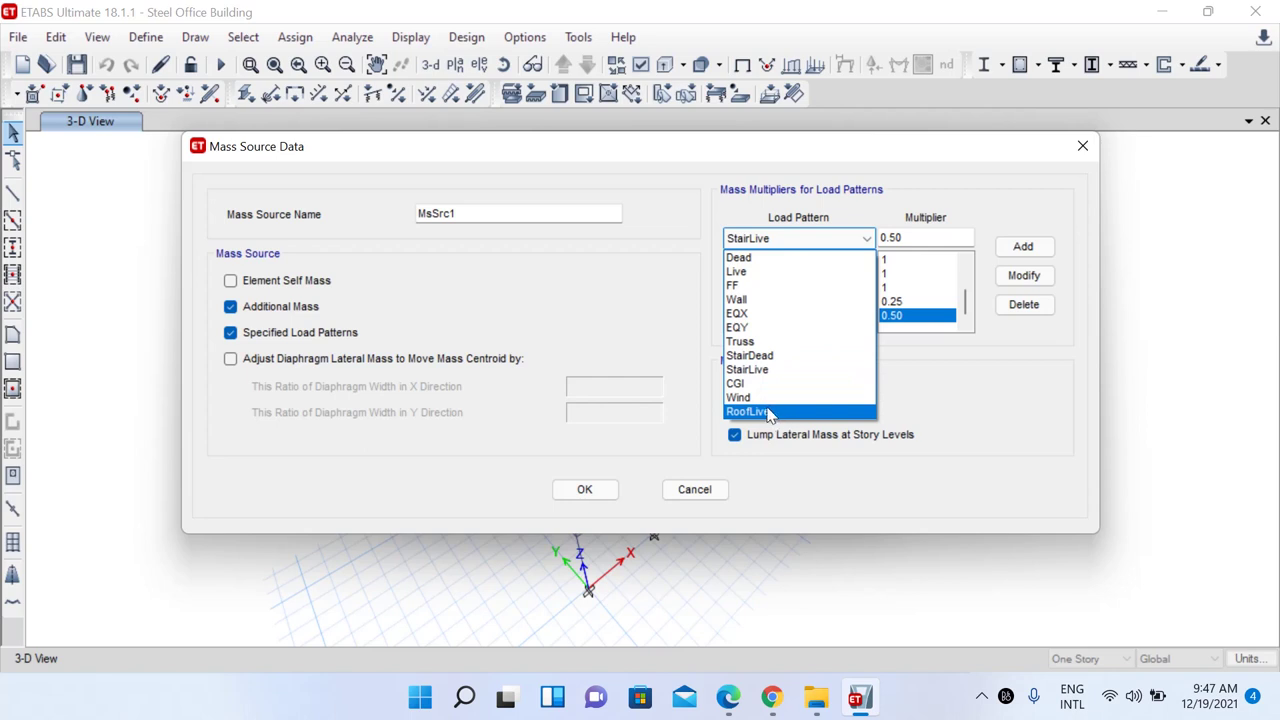
left_click(1011, 397)
scroll(808, 274, "up", 1)
scroll(808, 274, "up", 1)
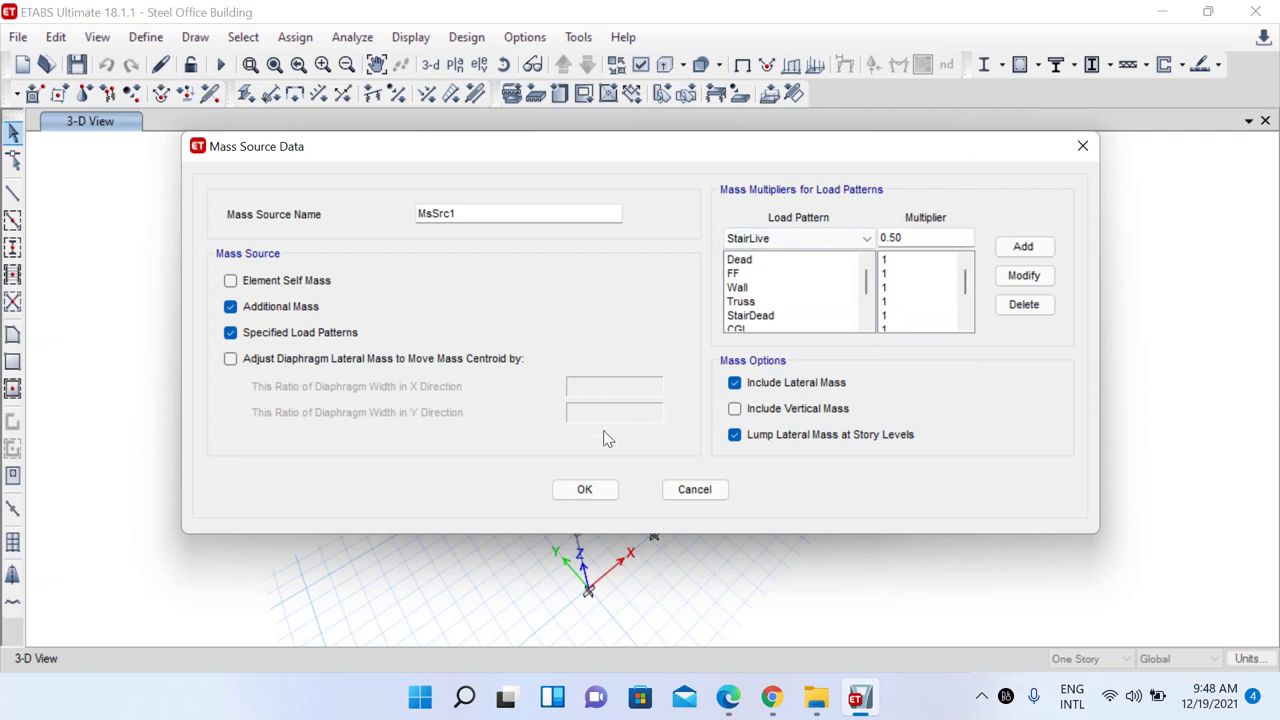
left_click(592, 488)
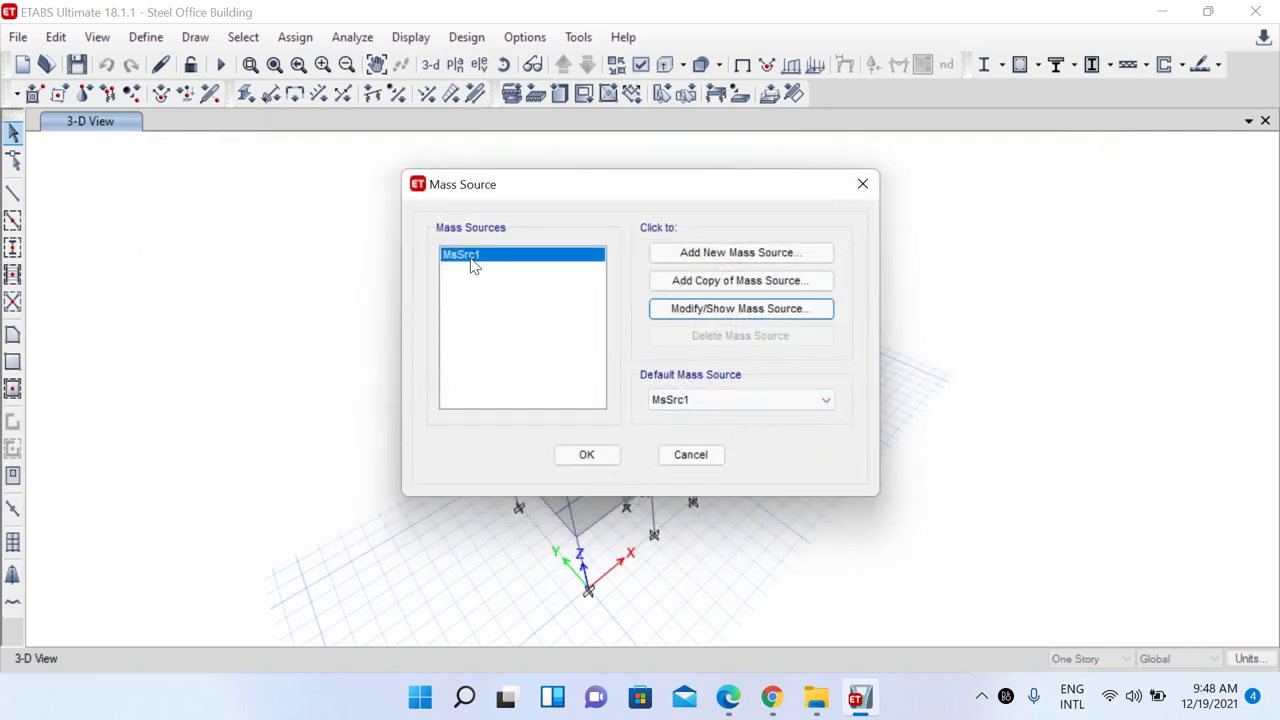
left_click(695, 400)
left_click(700, 414)
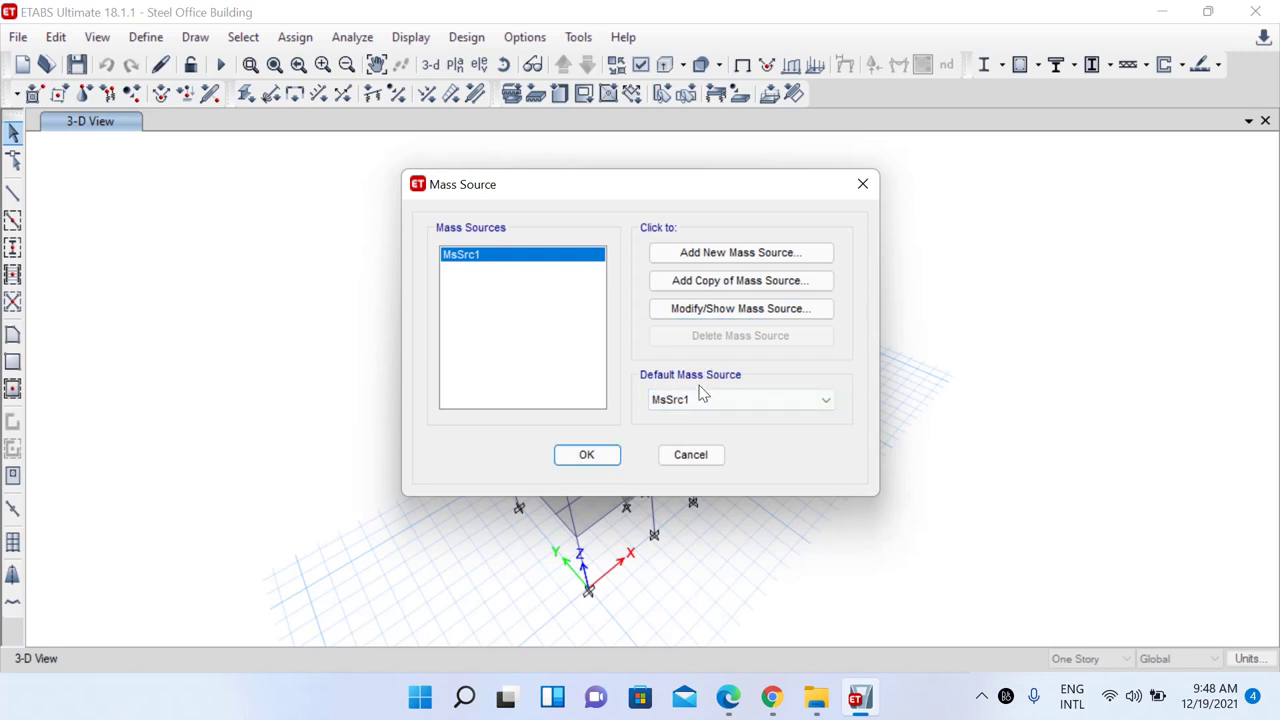
left_click(586, 455)
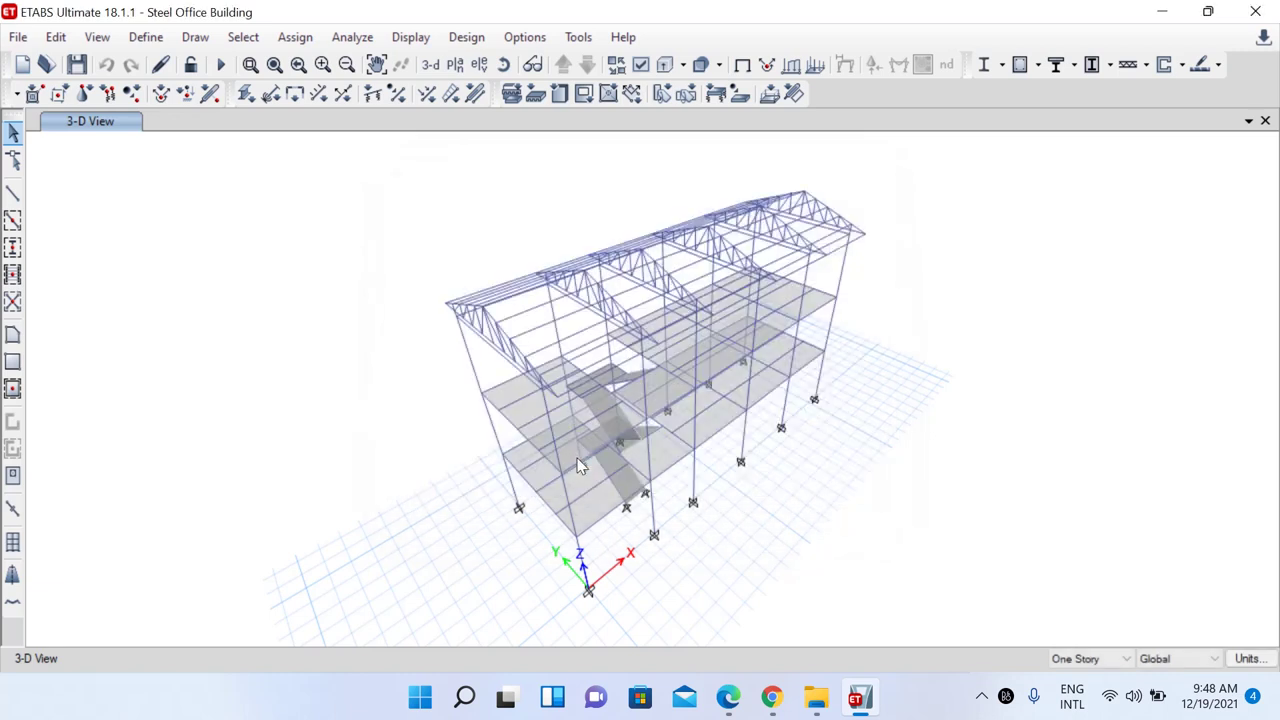
left_click(88, 66)
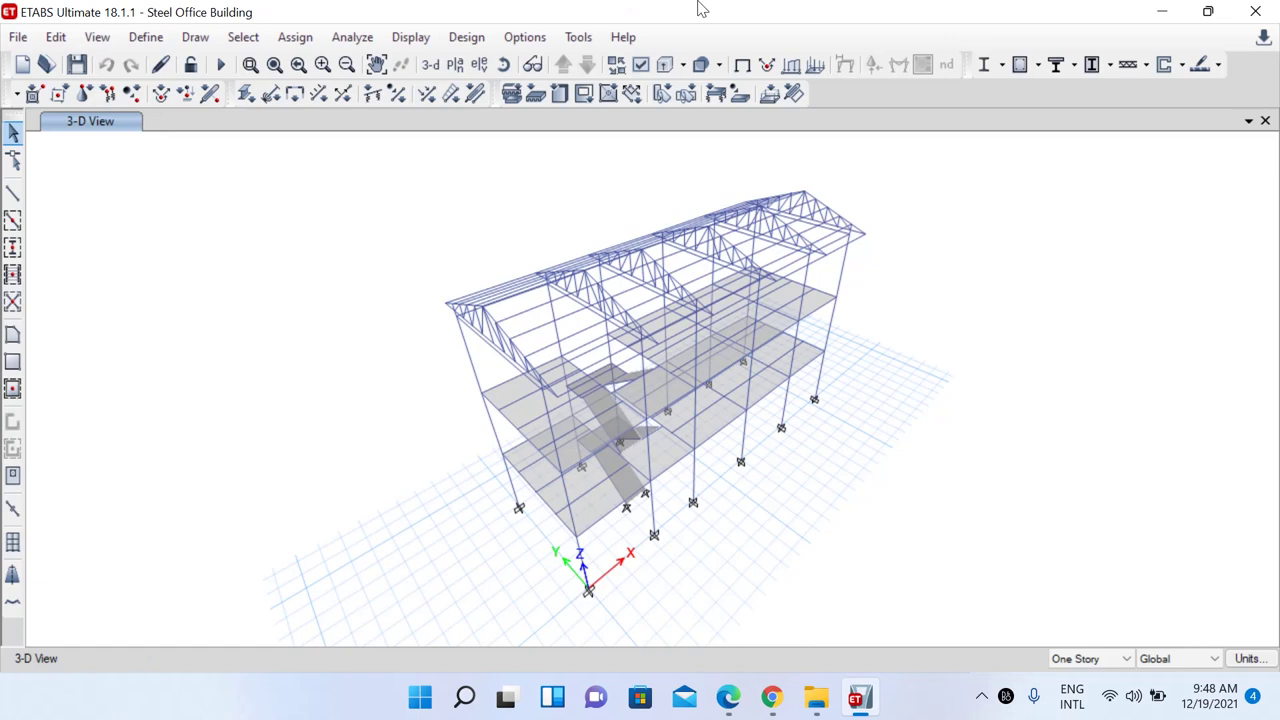
Display the plan view of Story1
left_click(455, 64)
left_click(536, 336)
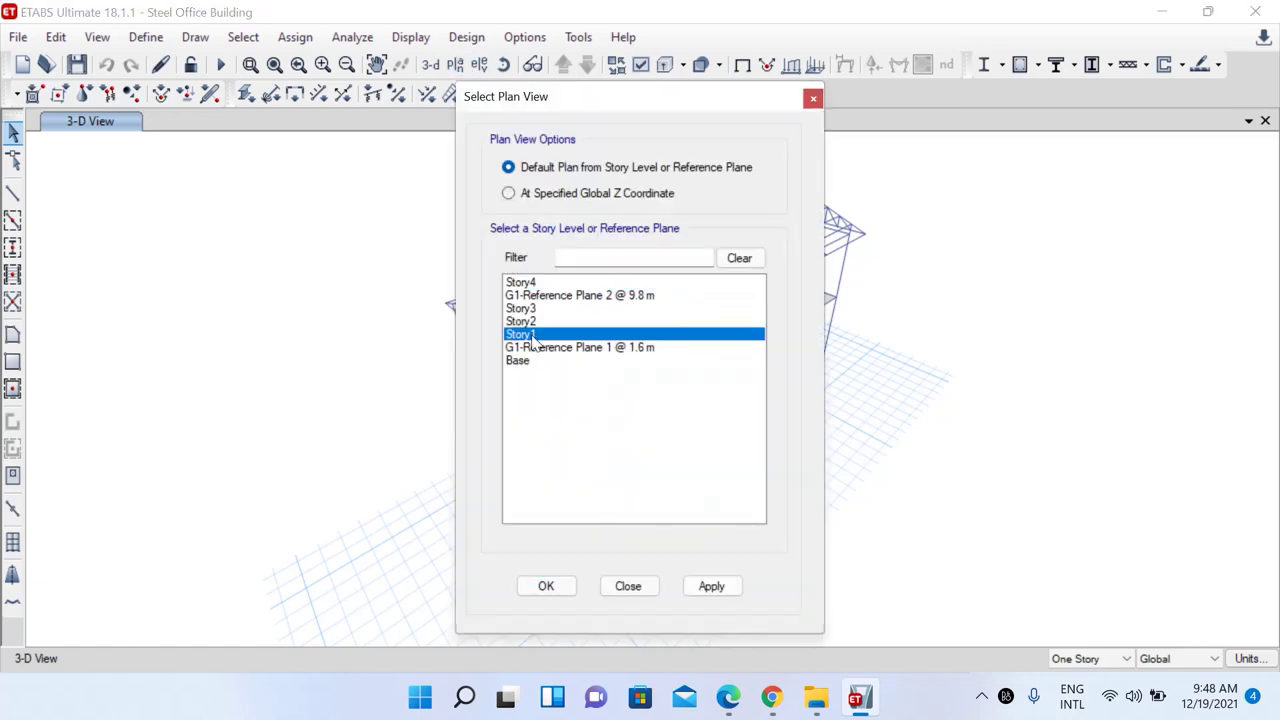
left_click(562, 588)
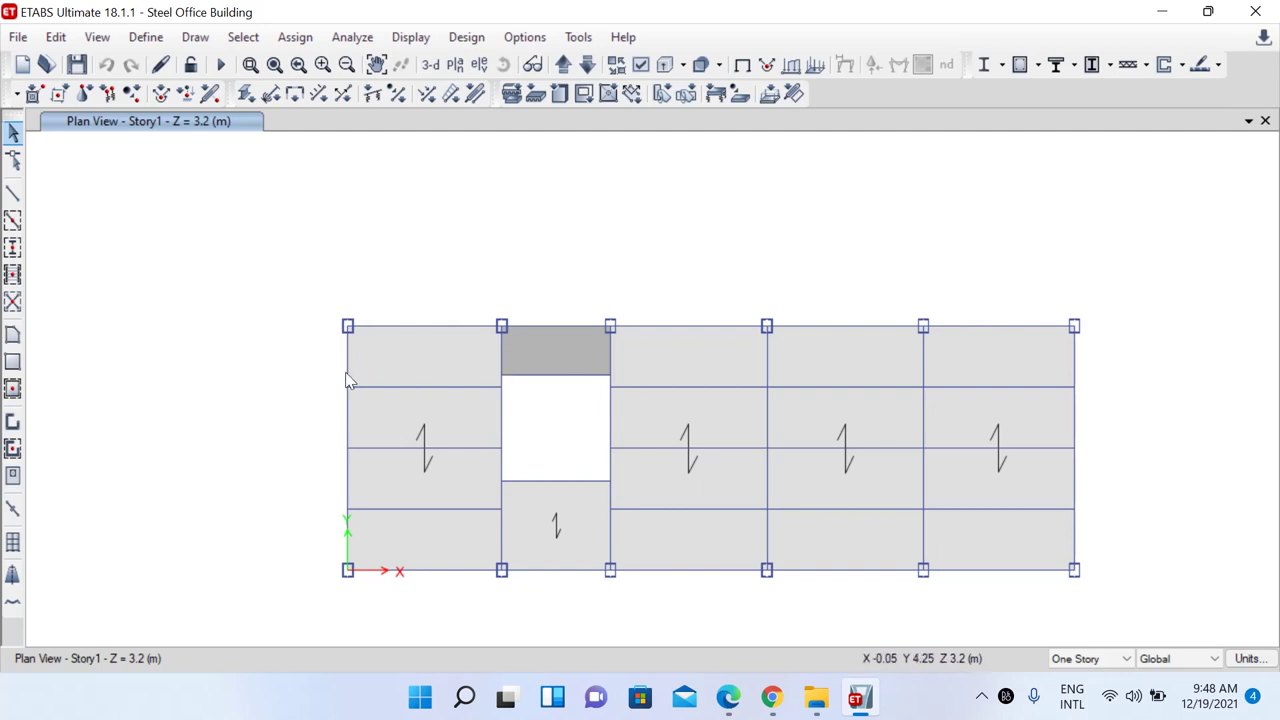
left_click(367, 387)
left_click(377, 447)
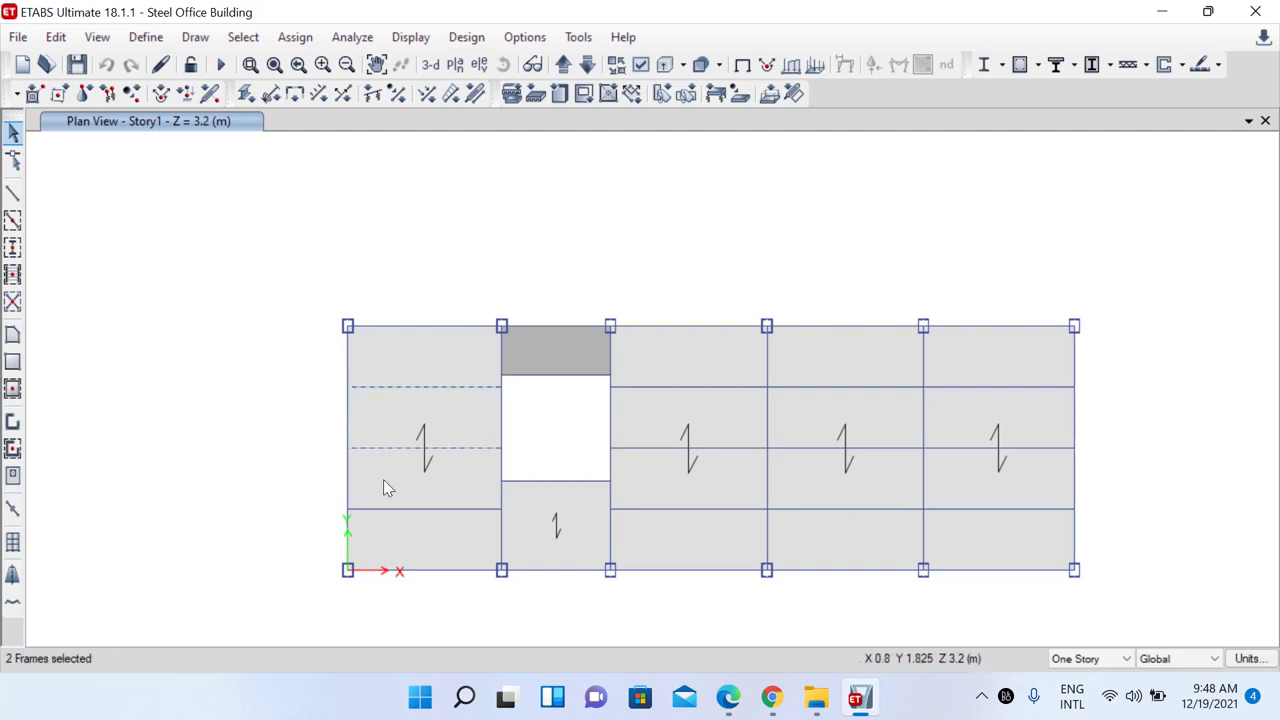
left_click(348, 418)
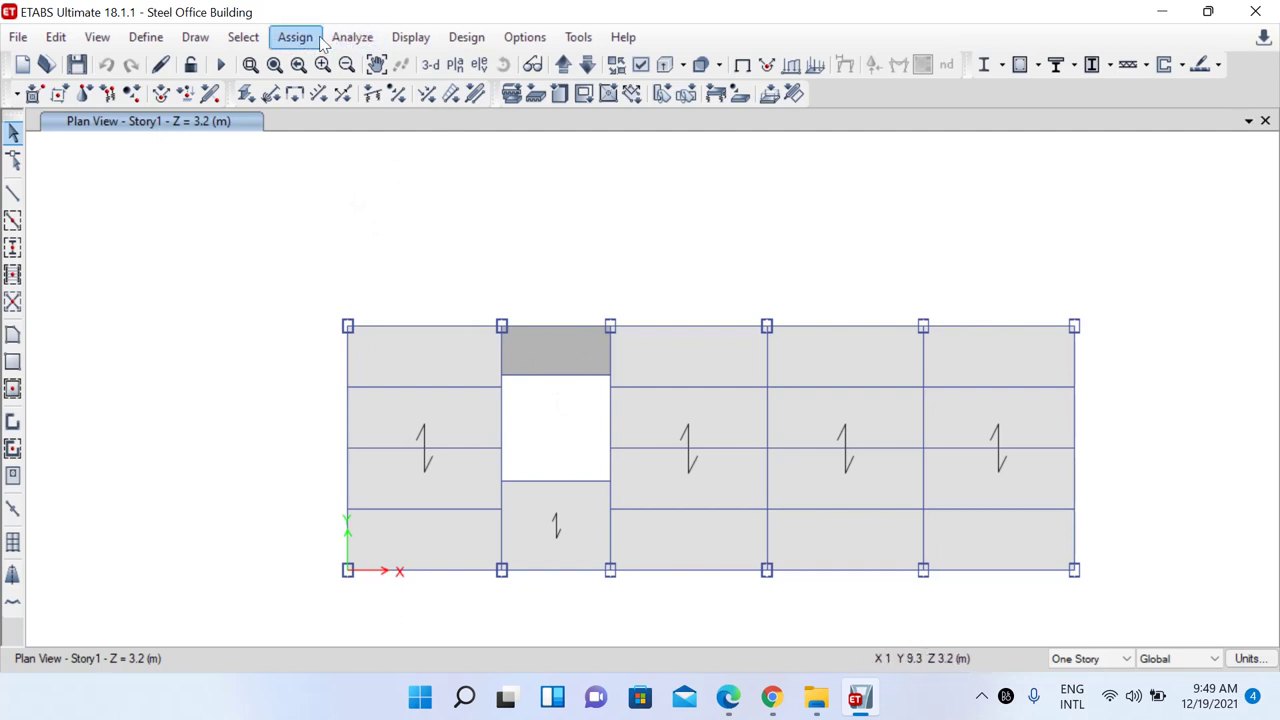
Select everything in Story1's XY plane by coordinate specification, using a joint on the floor's edge as reference
left_click(263, 42)
left_click(250, 40)
left_click(243, 37)
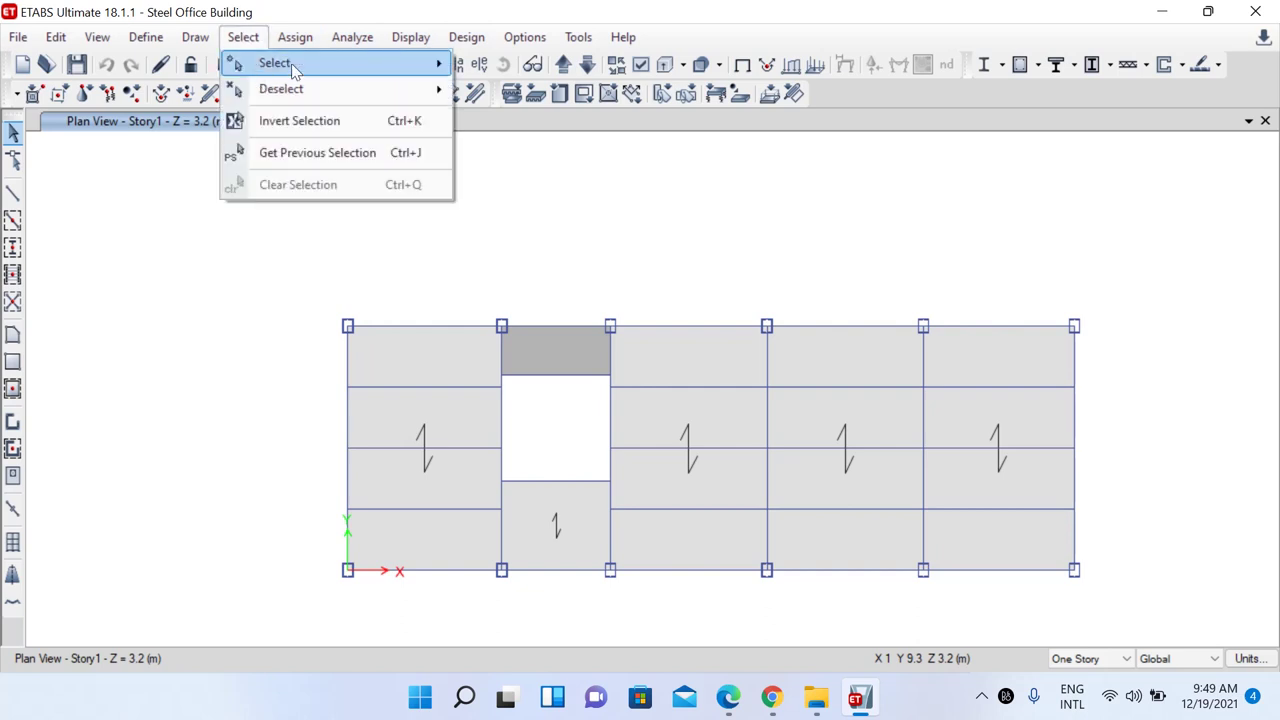
mouse_move(297, 68)
mouse_move(648, 181)
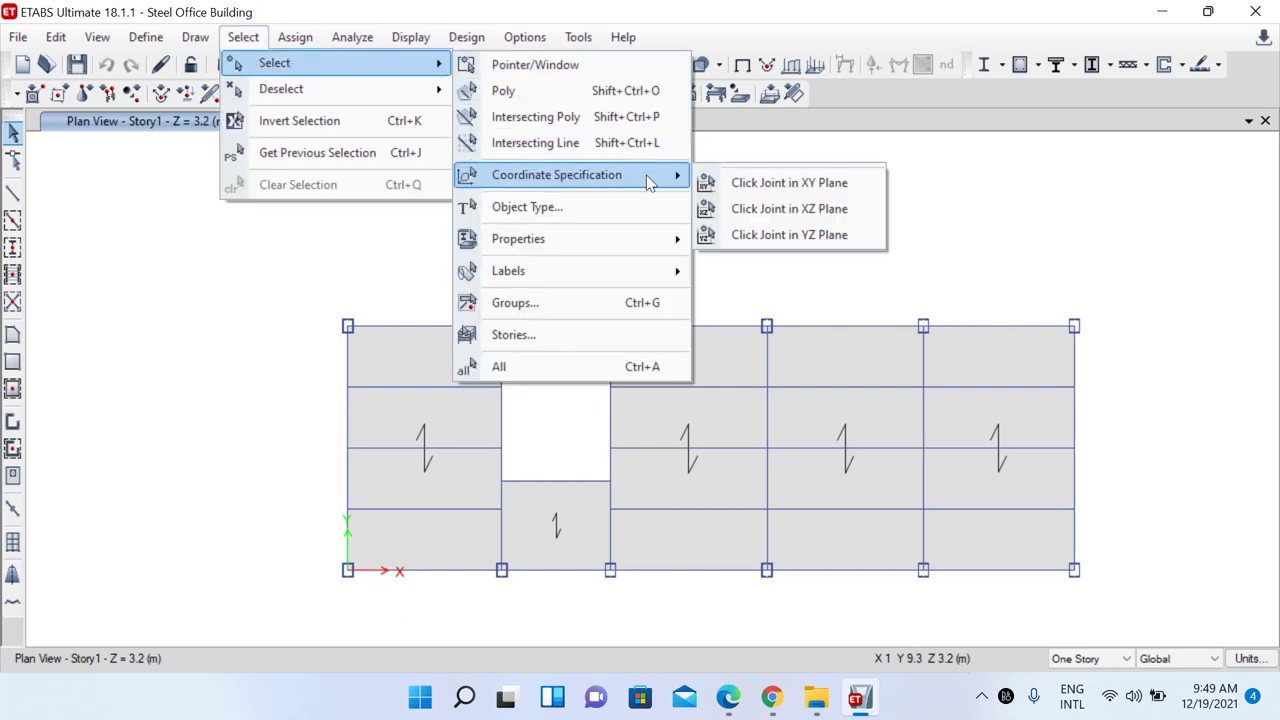
left_click(785, 183)
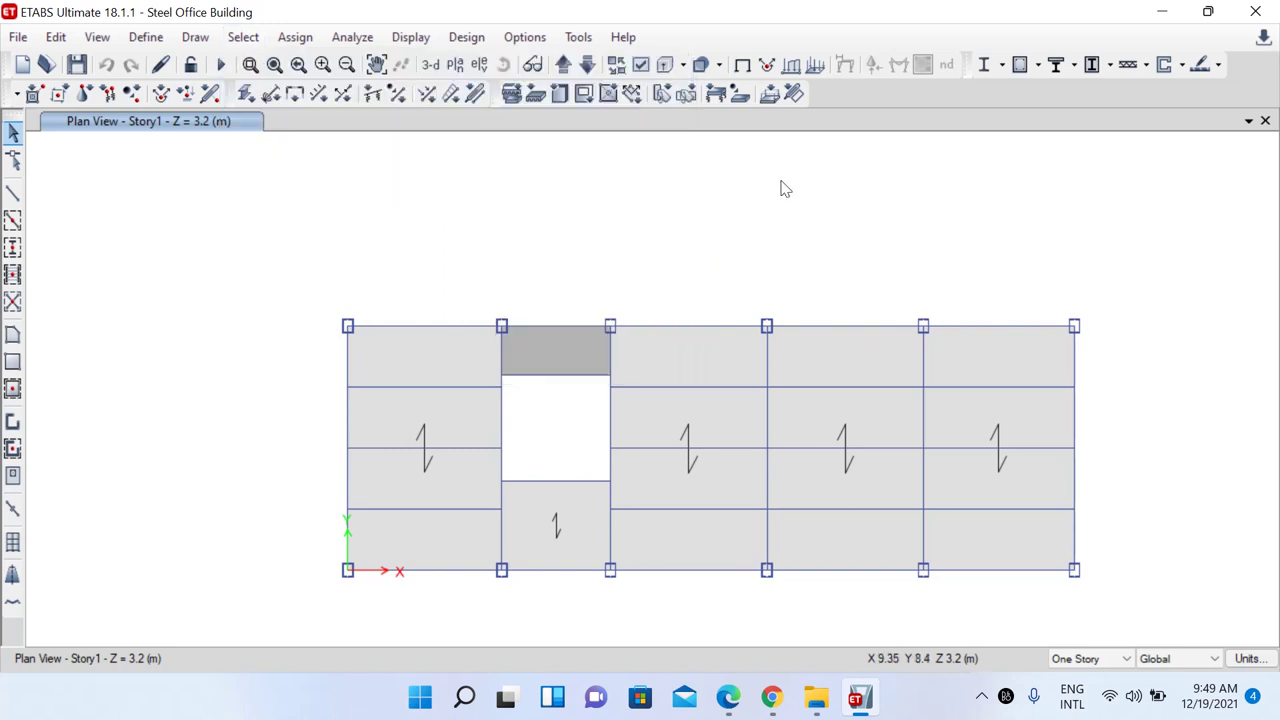
left_click(348, 388)
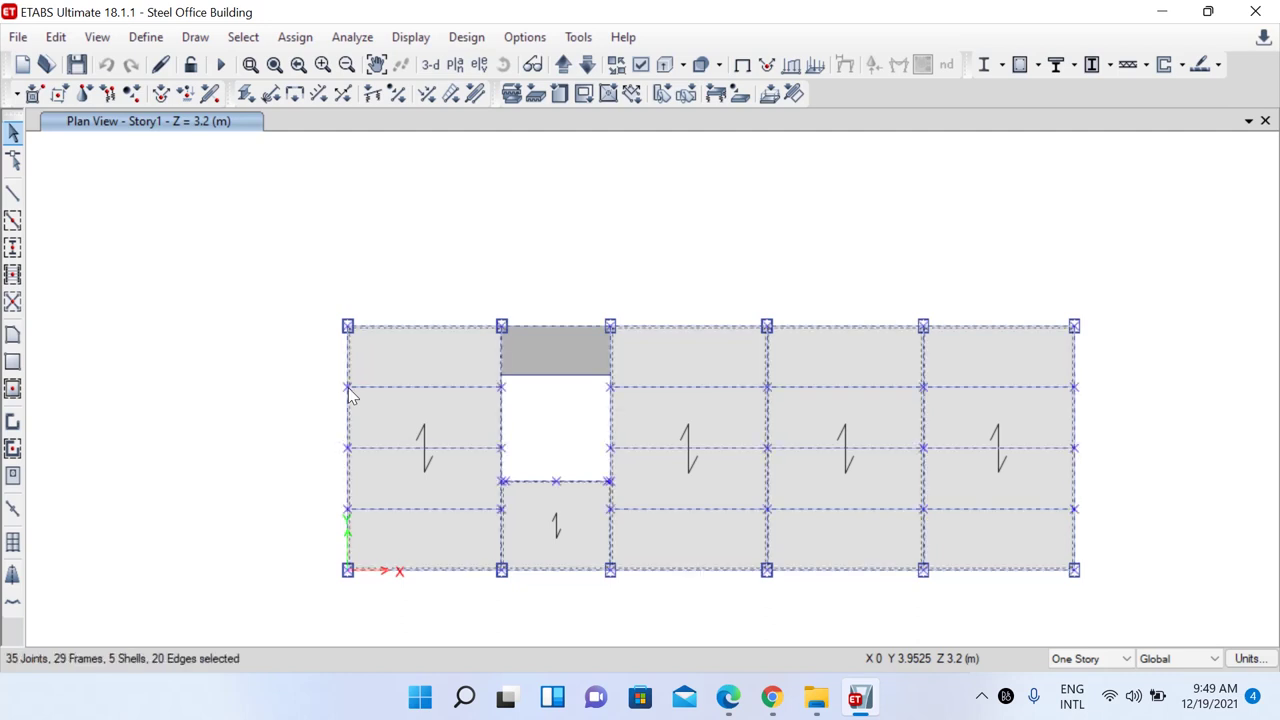
Move up to the Story2 plan and add everything in its XY plane to the selection by coordinate specification, using a floor-edge joint
left_click(562, 64)
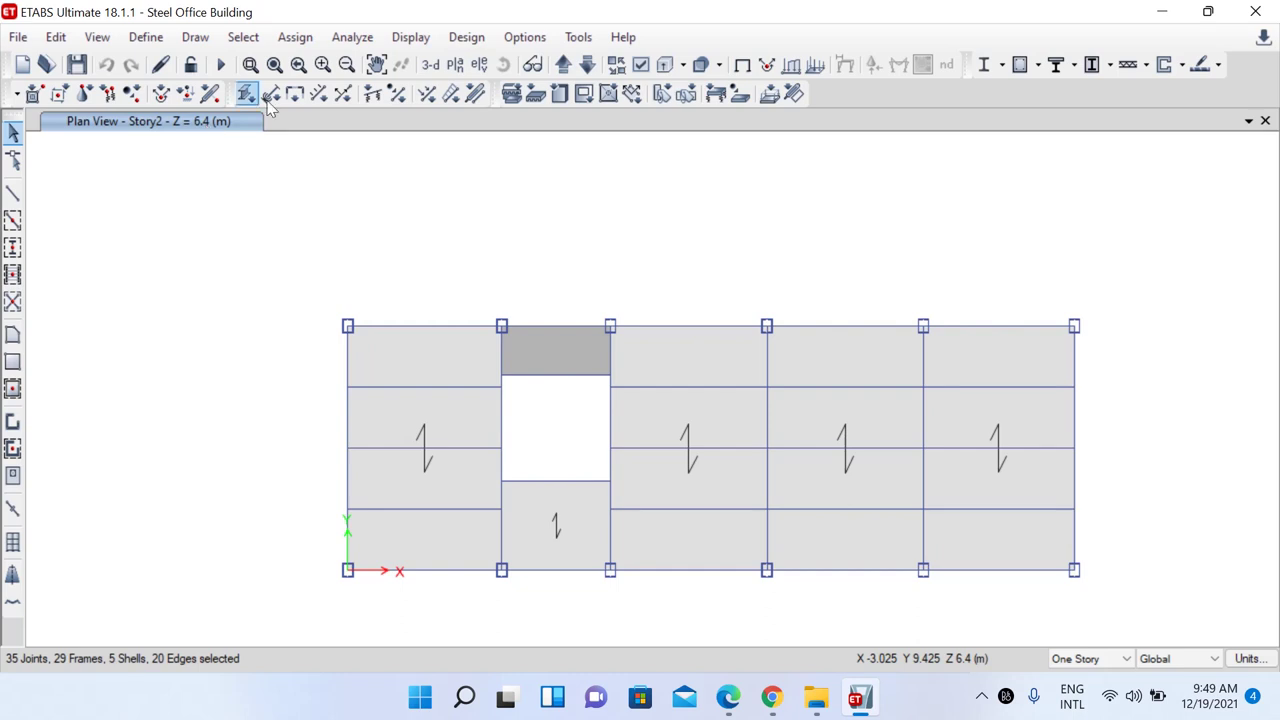
left_click(250, 38)
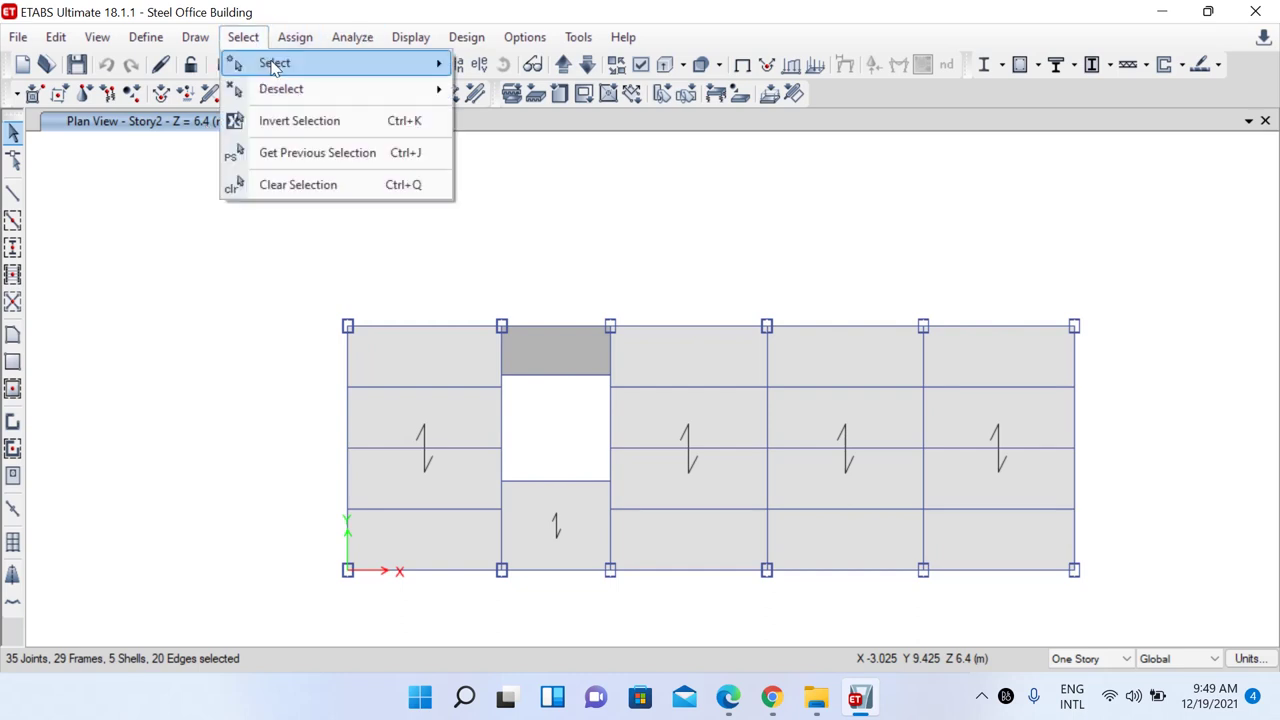
mouse_move(270, 62)
mouse_move(605, 174)
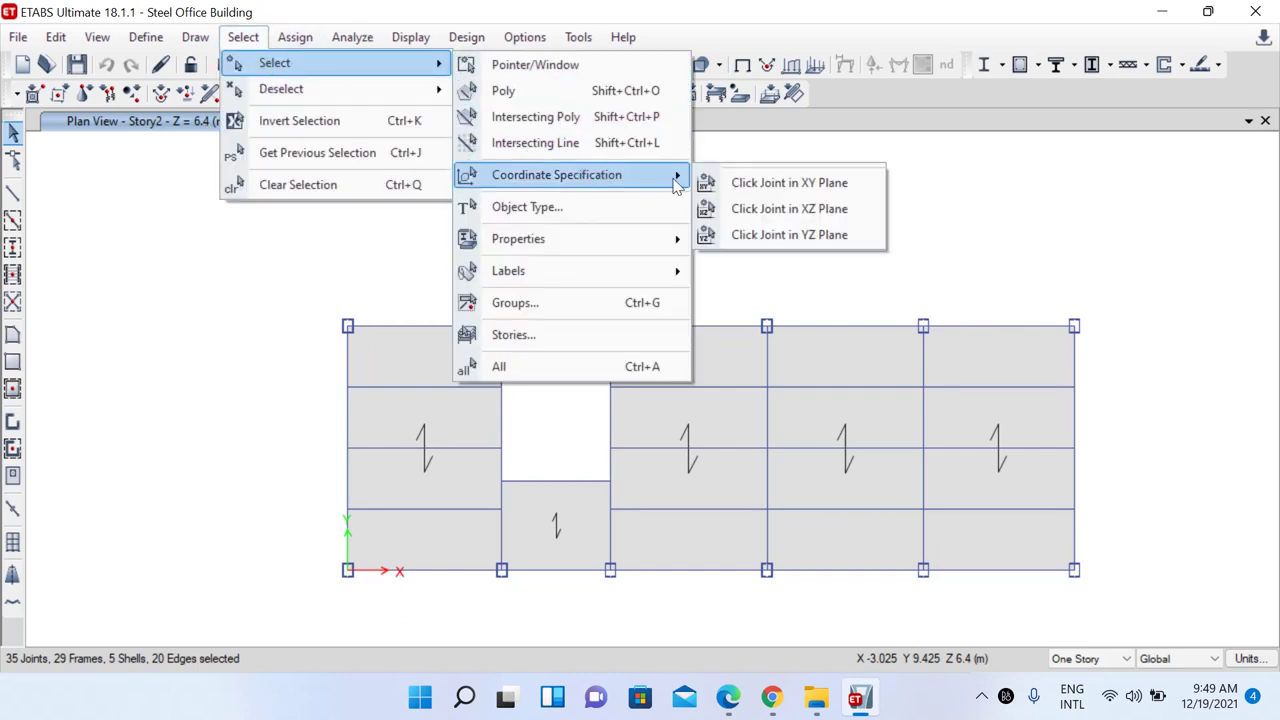
left_click(740, 181)
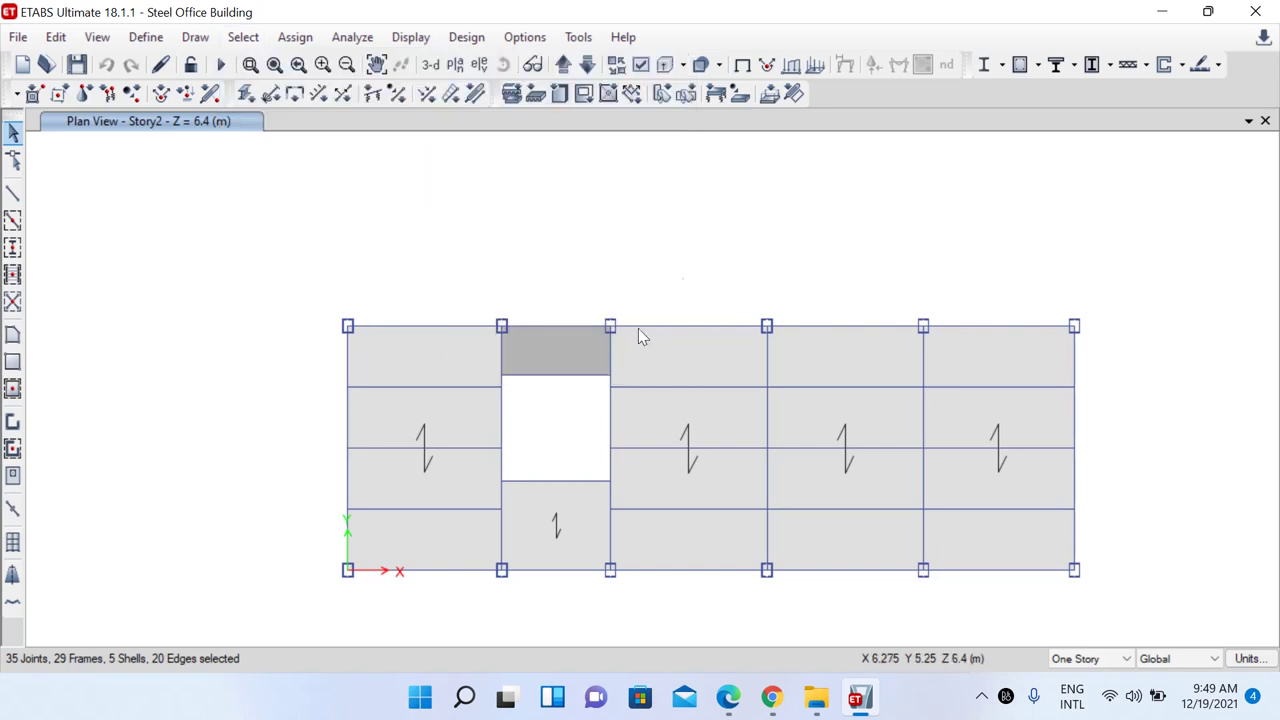
left_click(348, 387)
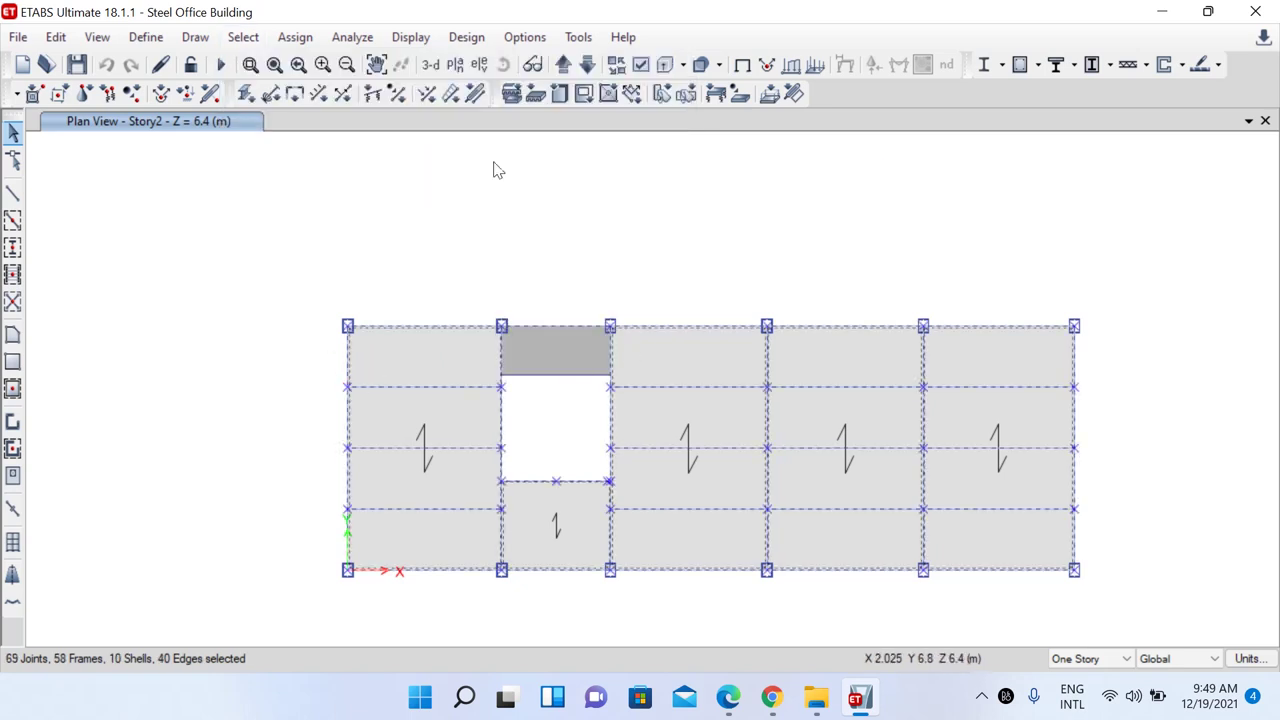
Move up to the Story3 plan and add everything in its XY plane to the selection by coordinate specification, using the origin corner joint
left_click(563, 64)
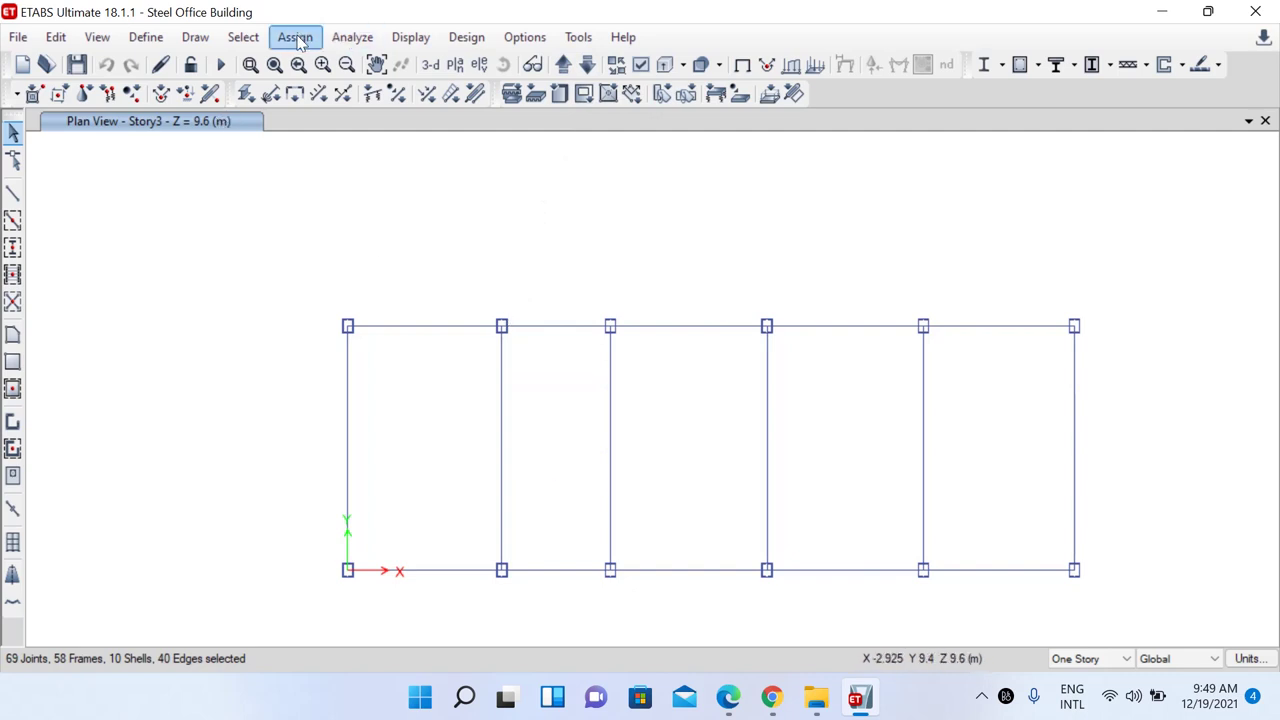
left_click(243, 37)
mouse_move(252, 68)
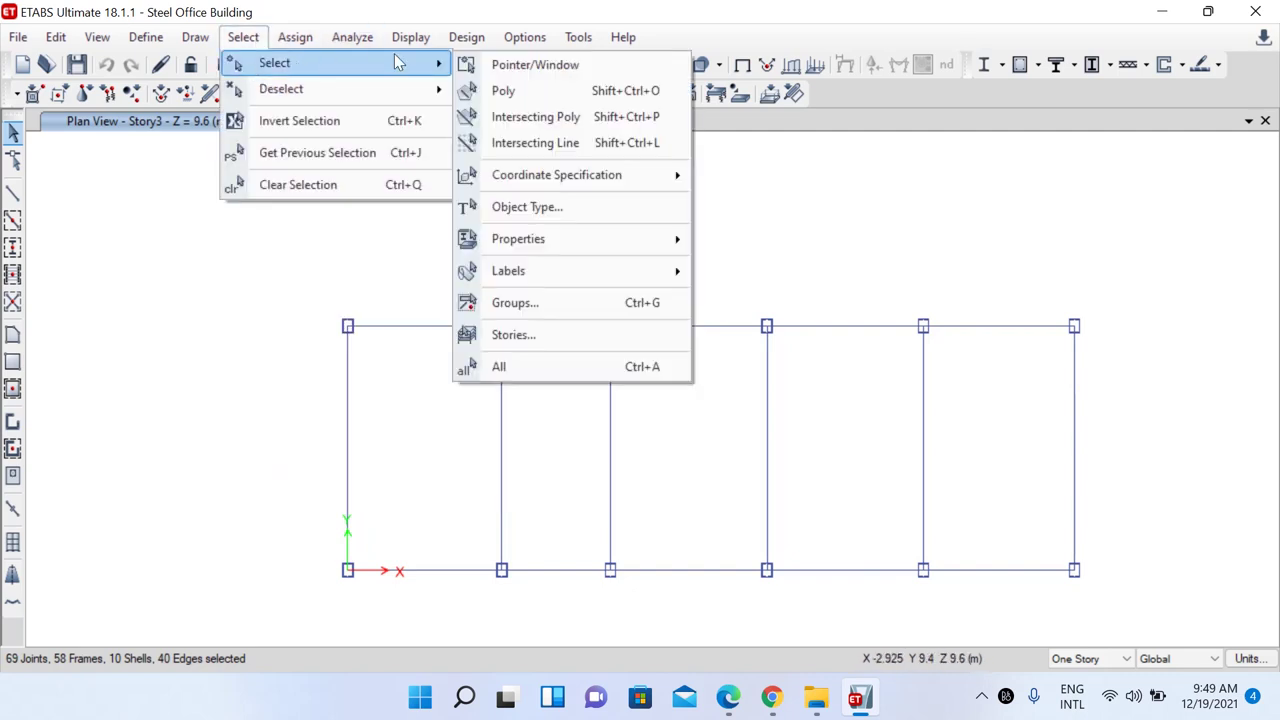
mouse_move(622, 174)
left_click(736, 188)
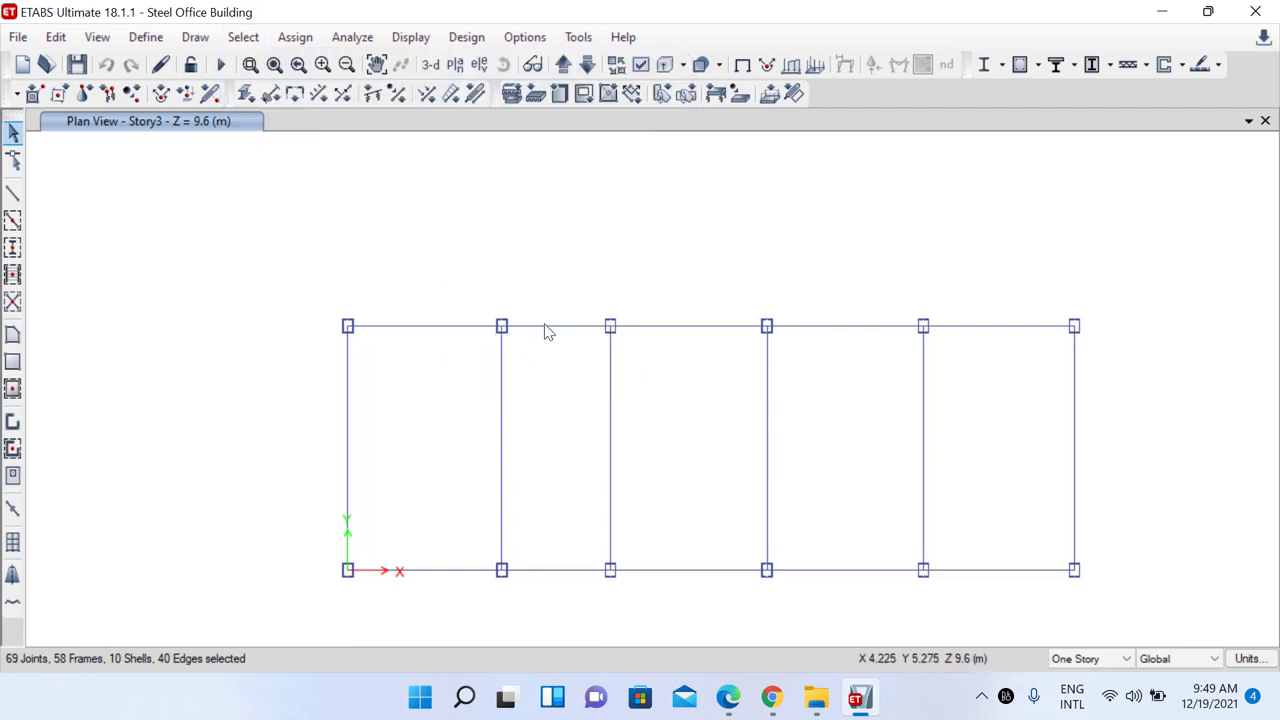
left_click(348, 571)
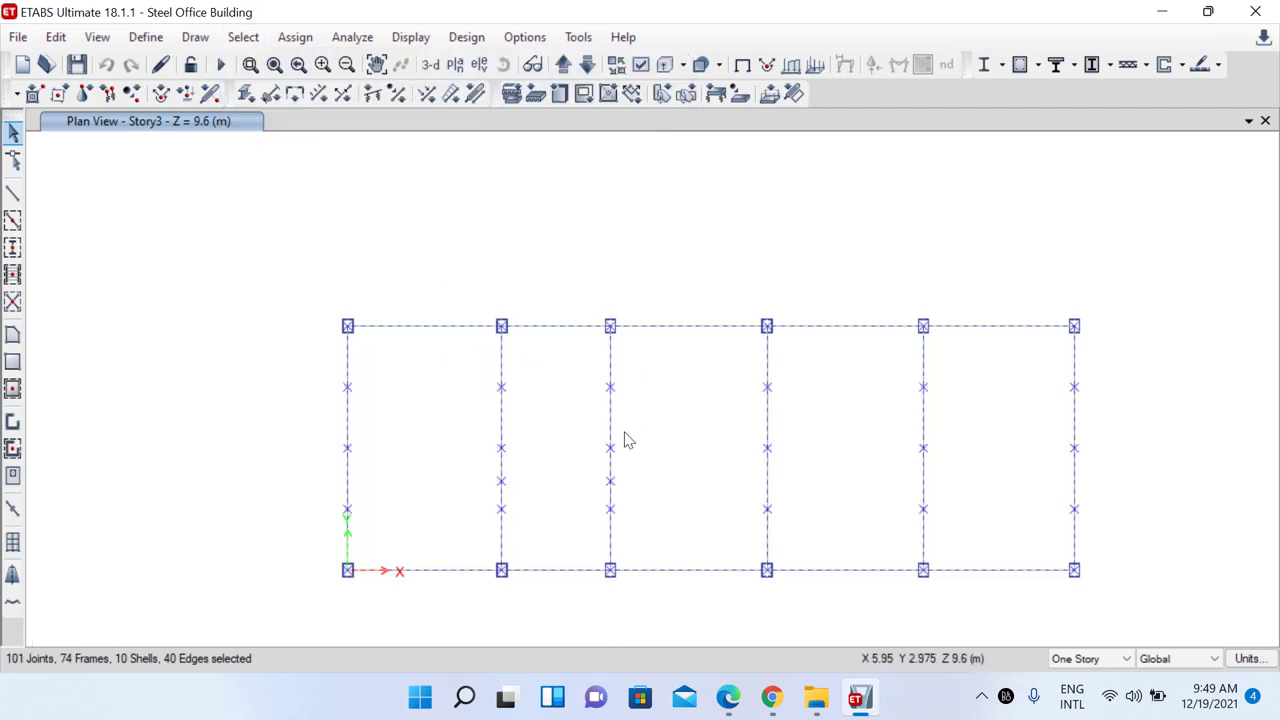
Set the steel frame design lateral bracing of the selected members to Program Determined
left_click(490, 36)
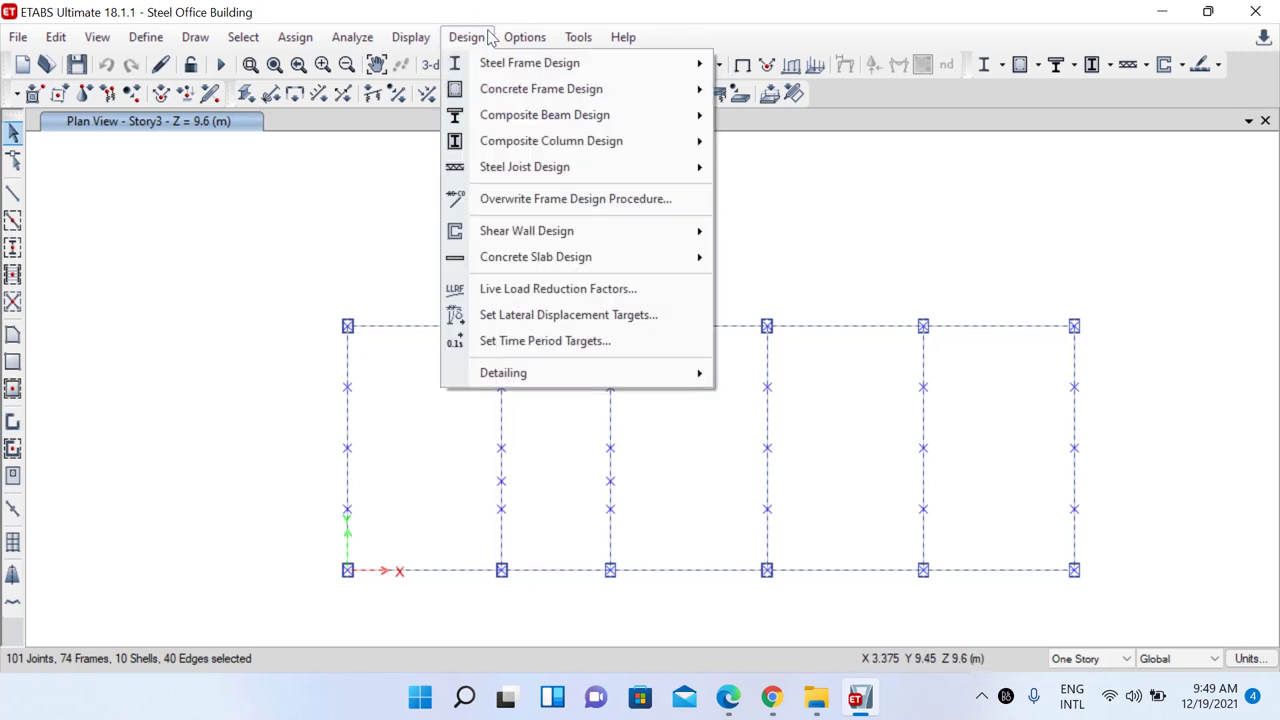
mouse_move(663, 63)
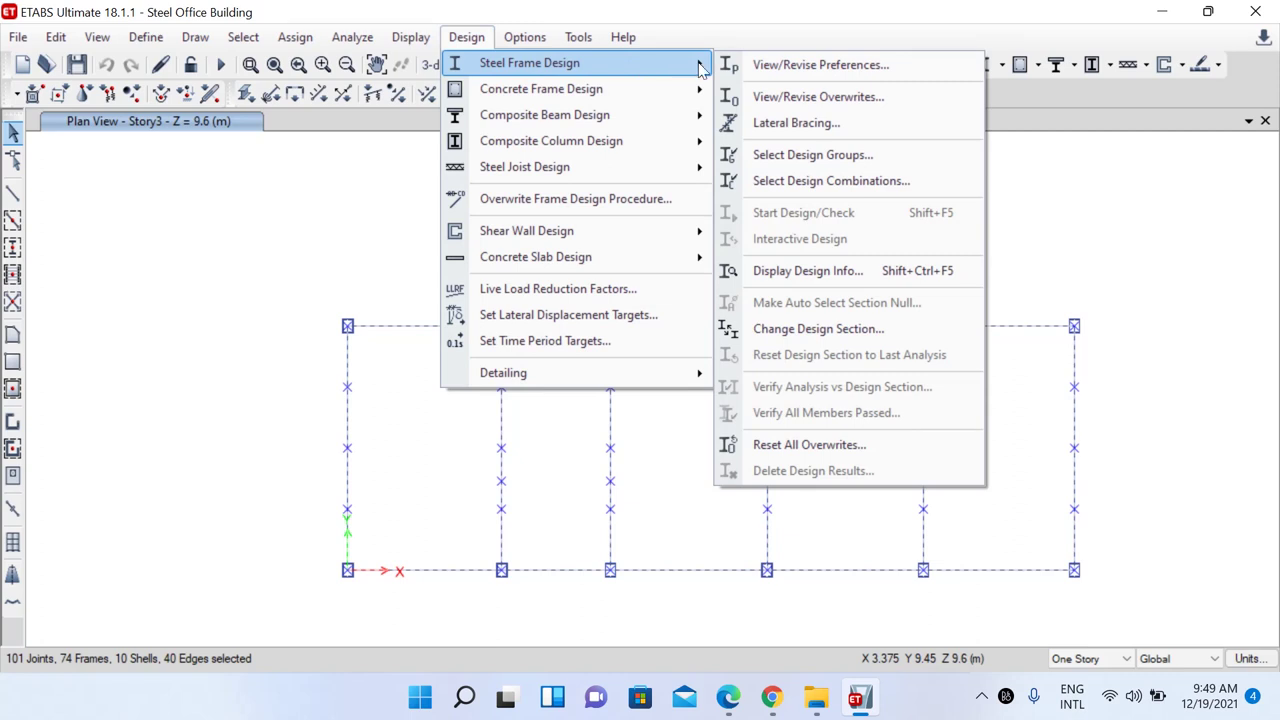
left_click(810, 128)
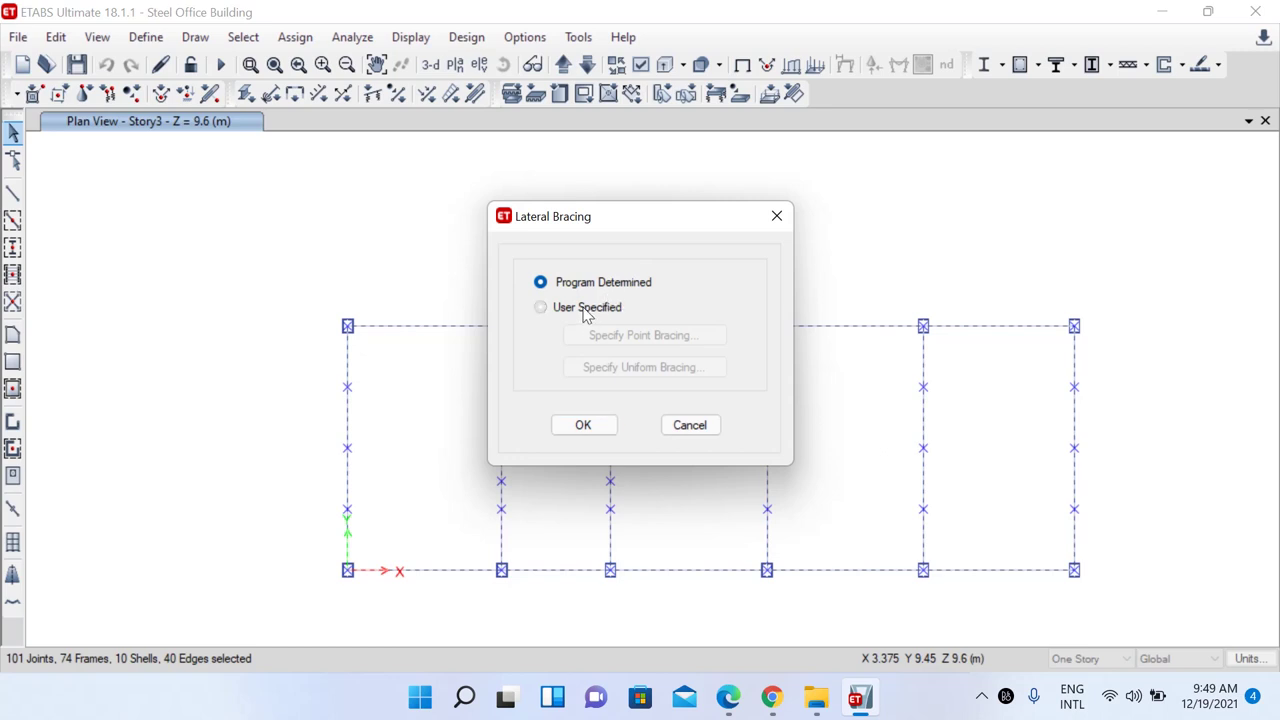
left_click(588, 308)
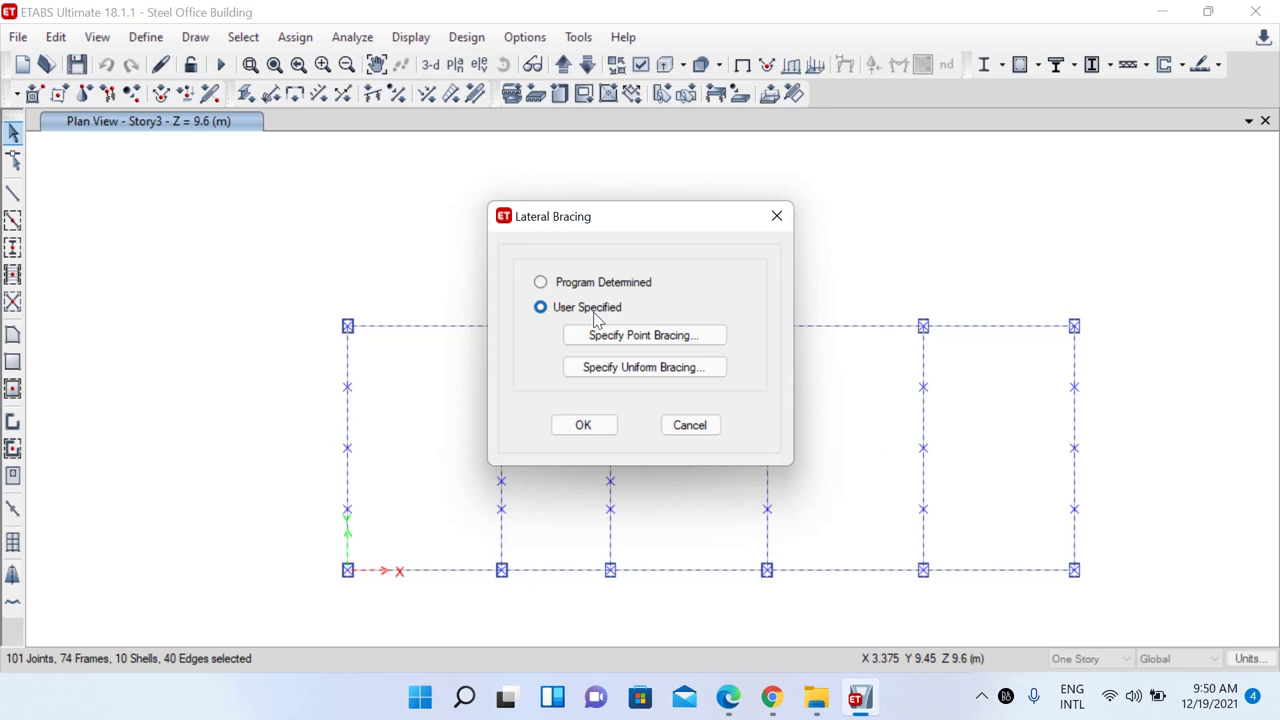
left_click(597, 284)
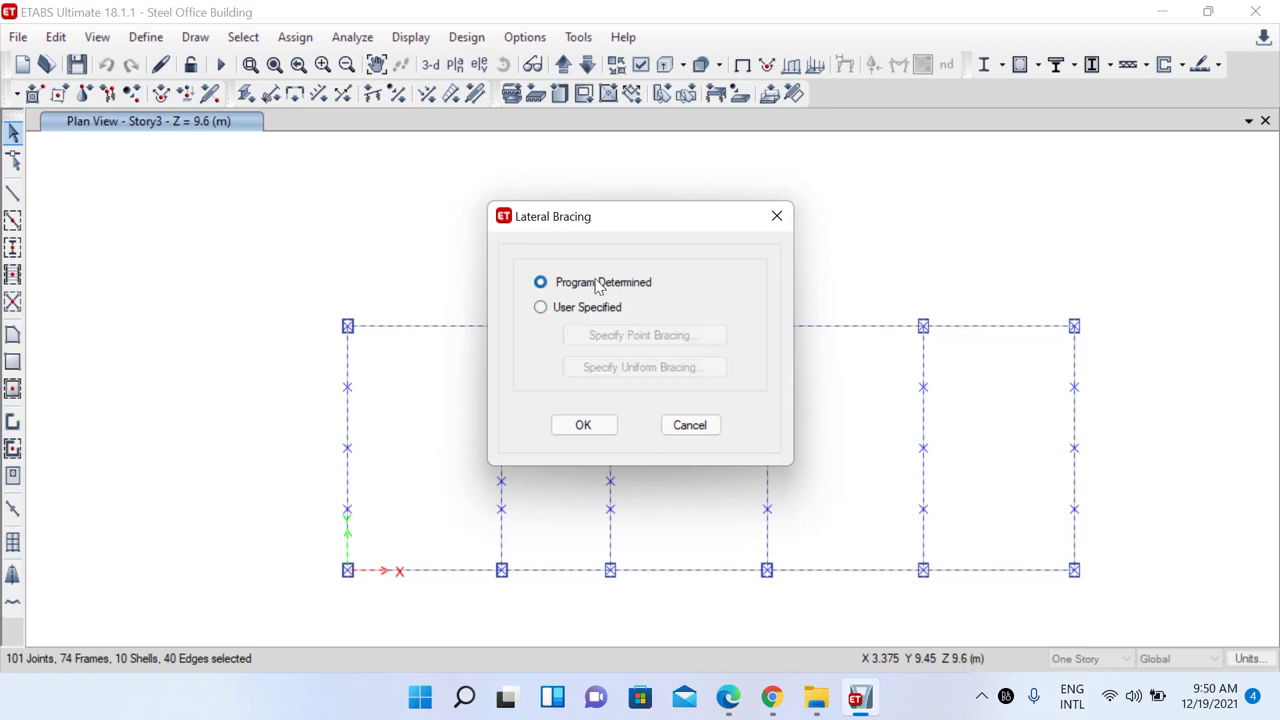
left_click(585, 431)
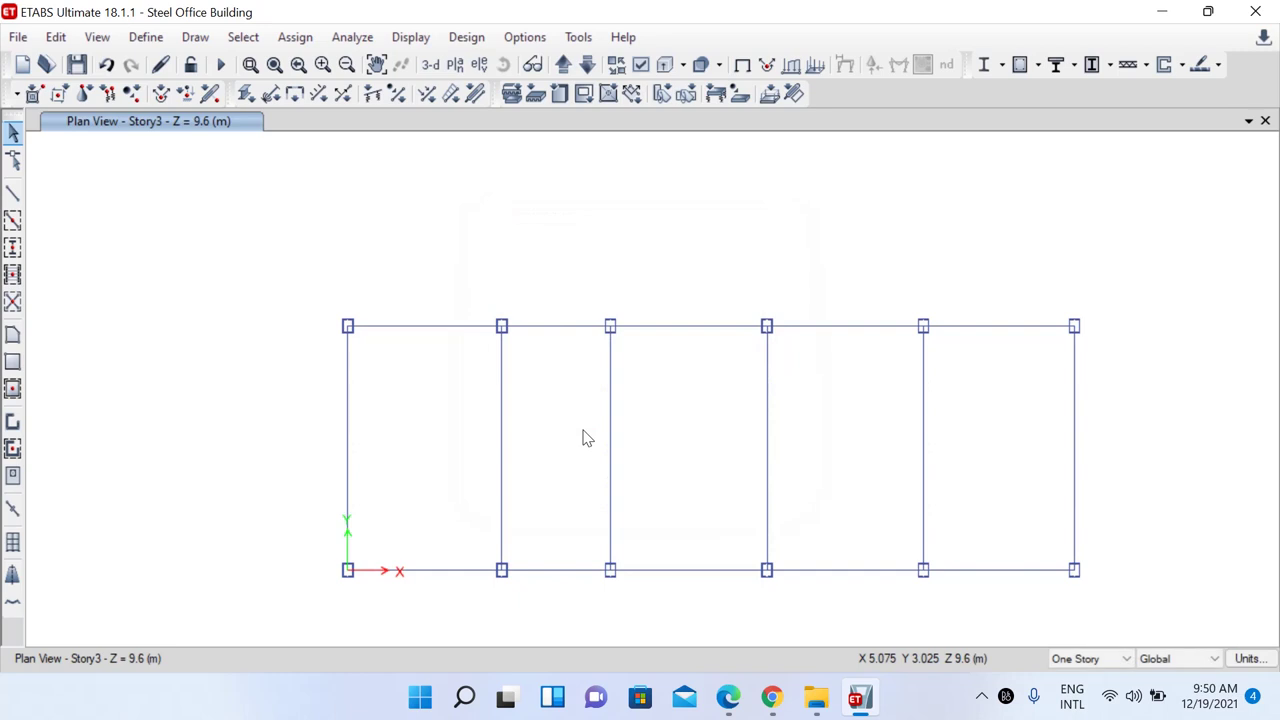
Display the building in 3-D view and save the model
left_click(430, 64)
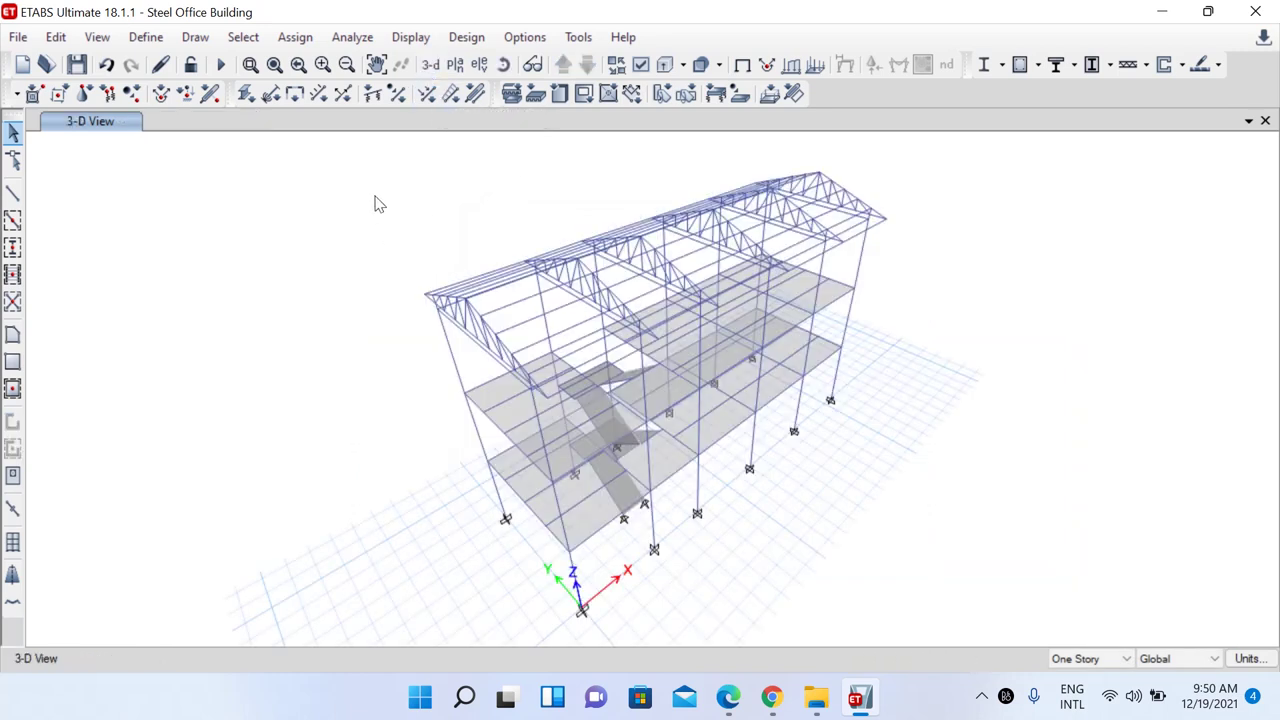
left_click(77, 64)
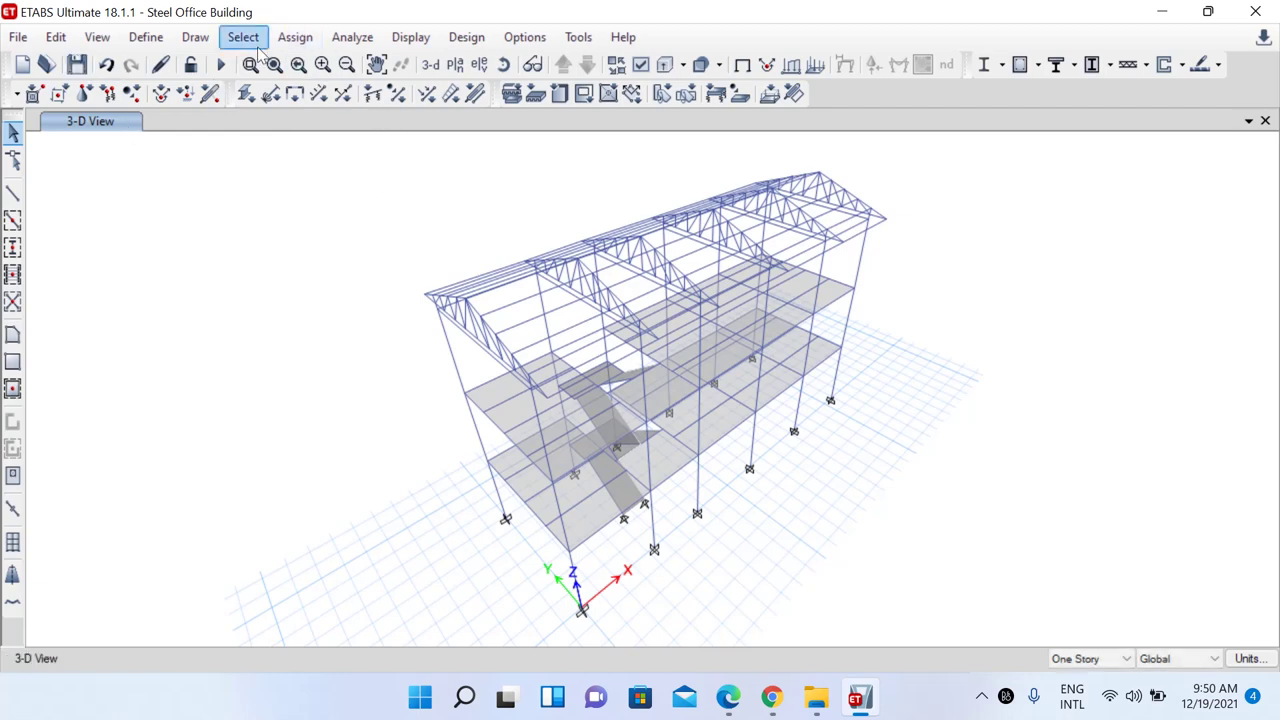
Open the settings for load cases to run and review the action assigned to each case, from Modal to RoofLive
left_click(350, 37)
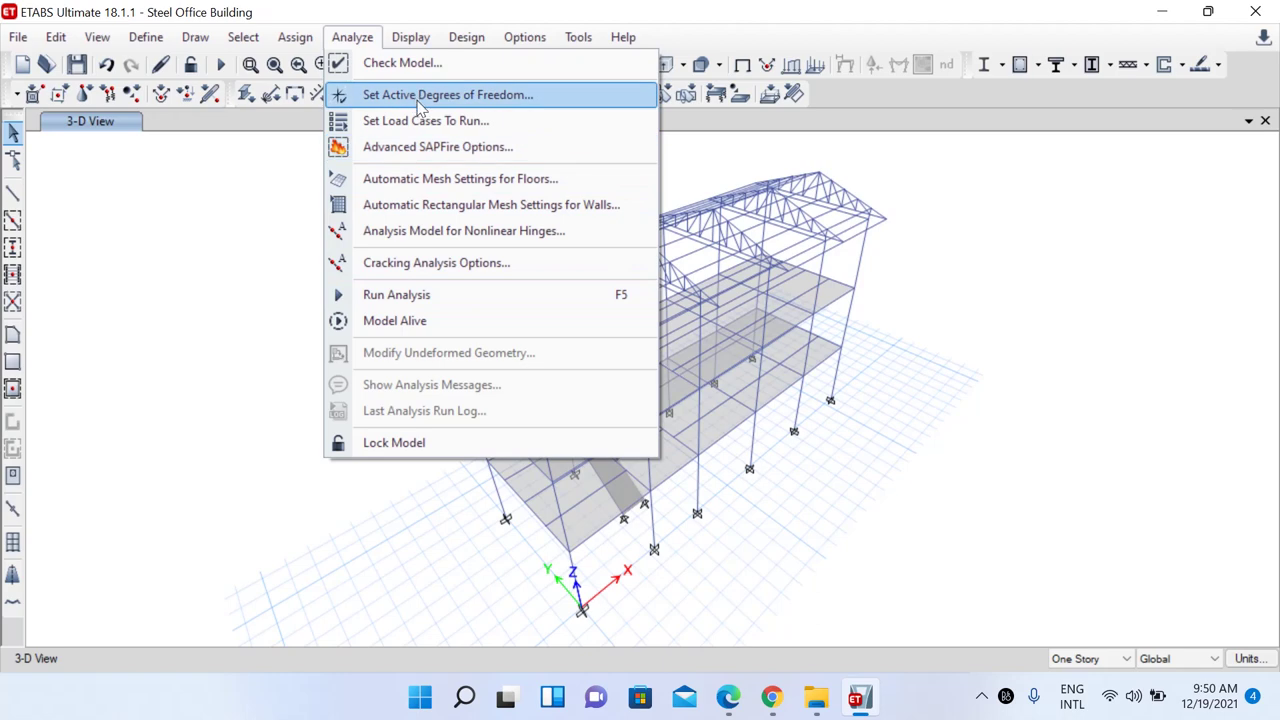
left_click(420, 120)
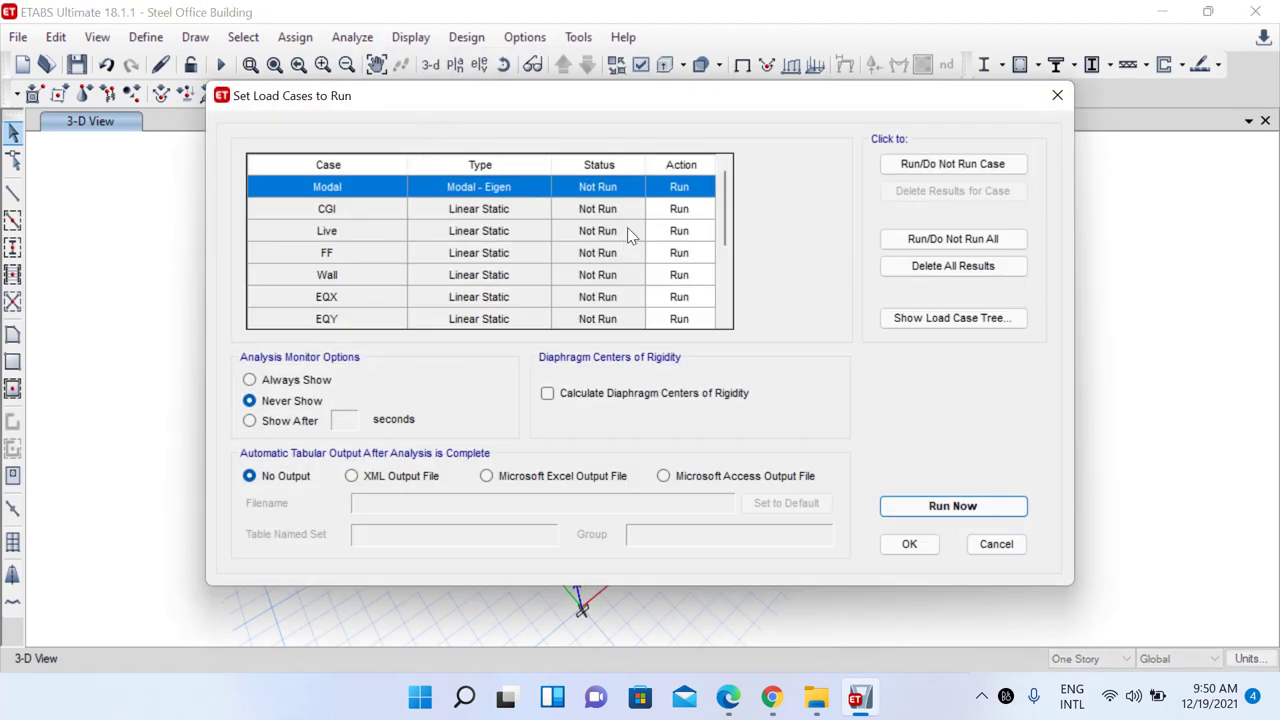
scroll(388, 226, "down", 3)
scroll(323, 285, "up", 3)
scroll(368, 210, "down", 3)
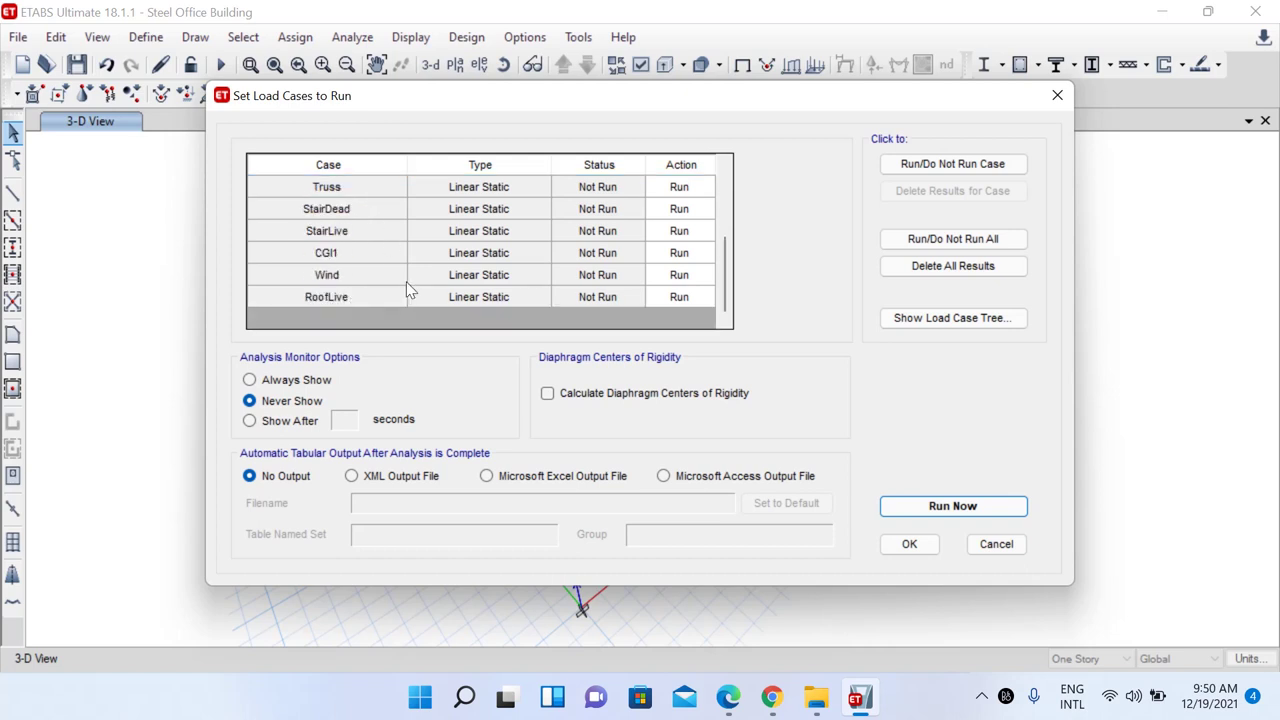
left_click(688, 170)
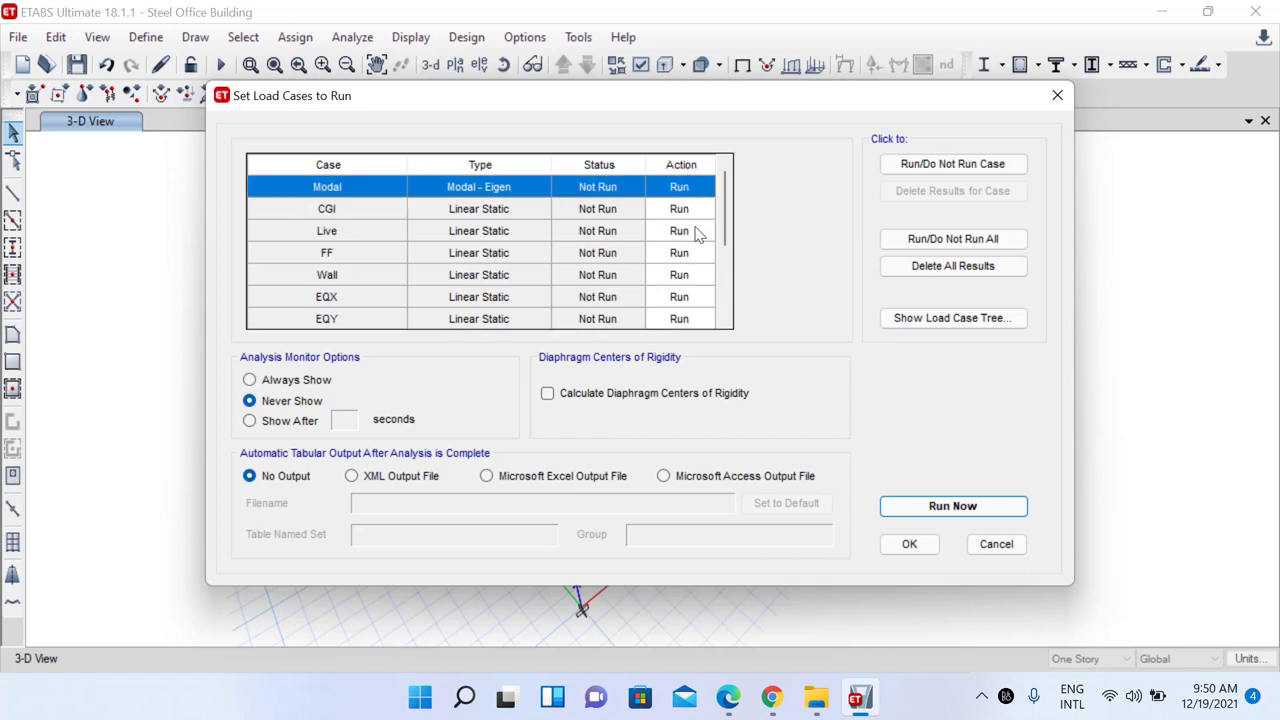
scroll(682, 255, "down", 3)
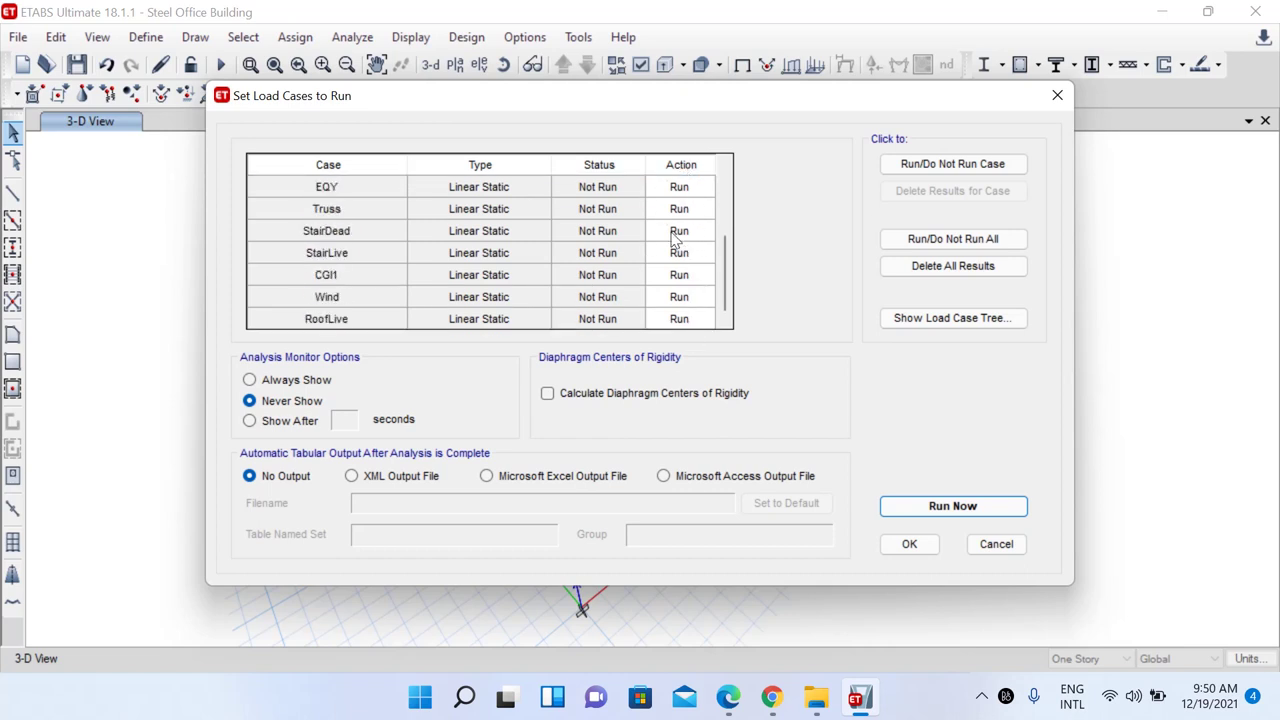
Set StairDead and then all load cases to Do Not Run, and switch every case back to Run
left_click(705, 238)
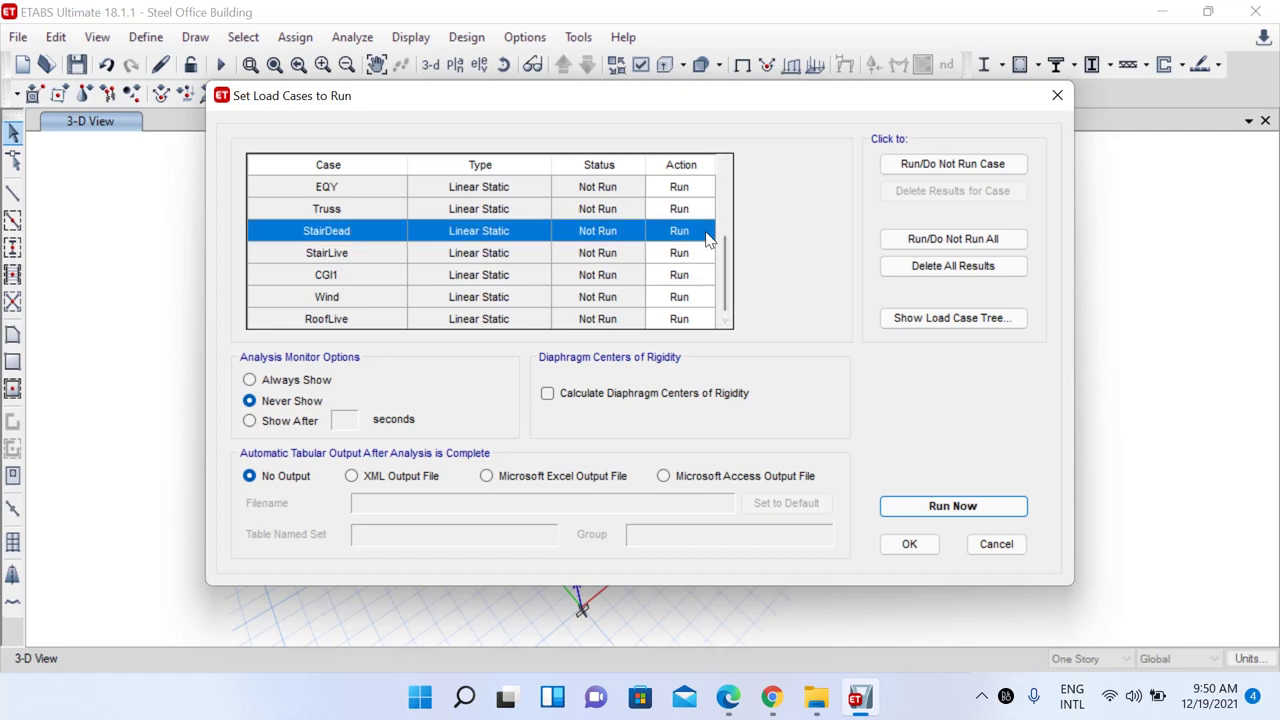
left_click(945, 166)
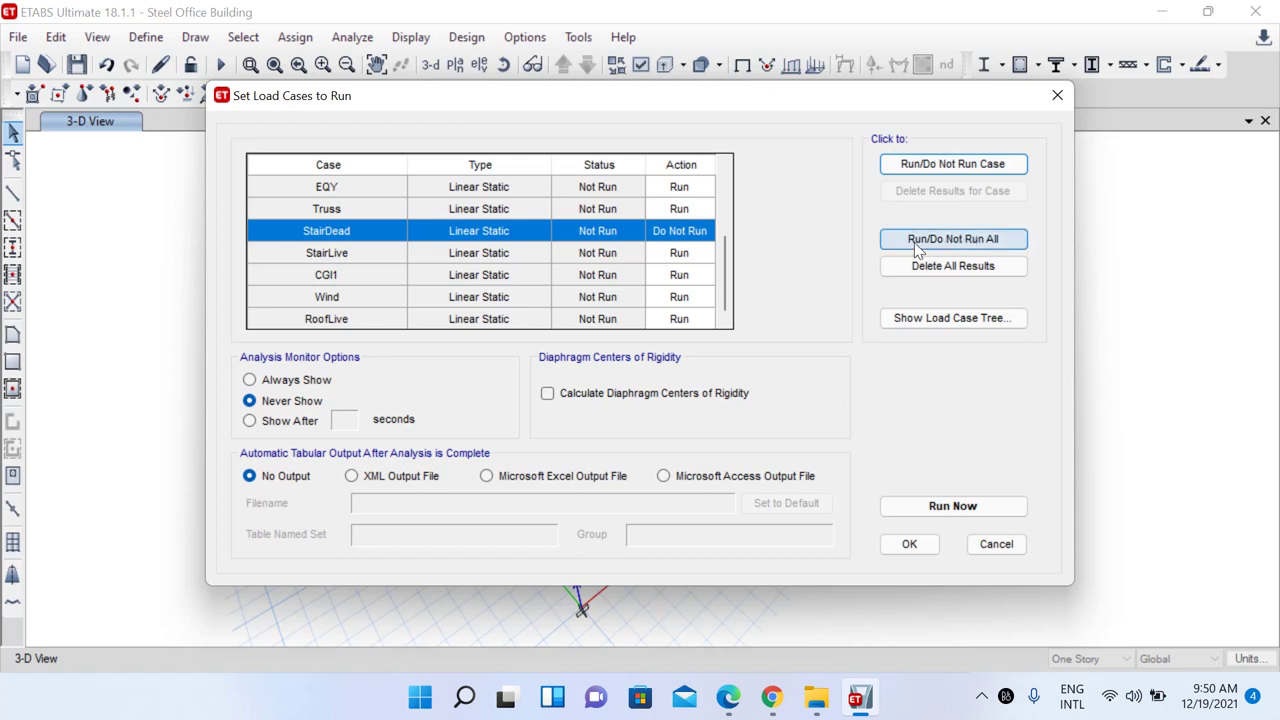
left_click(955, 244)
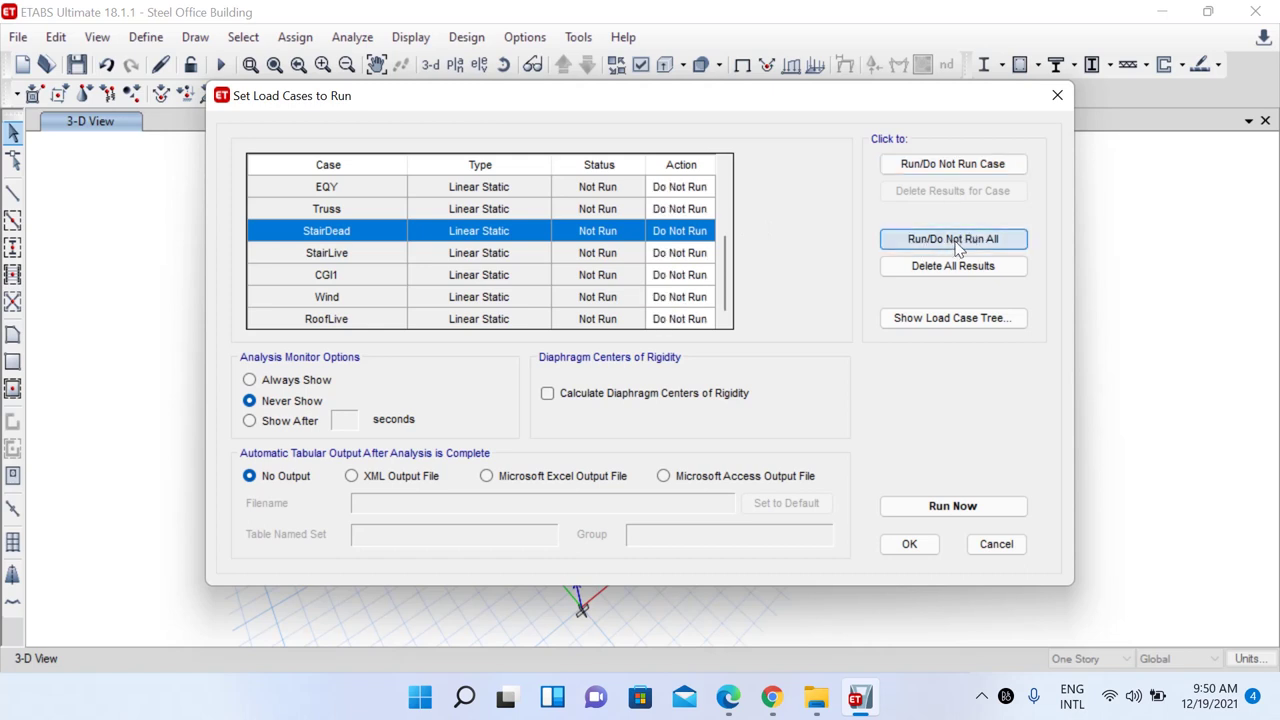
scroll(690, 245, "up", 2)
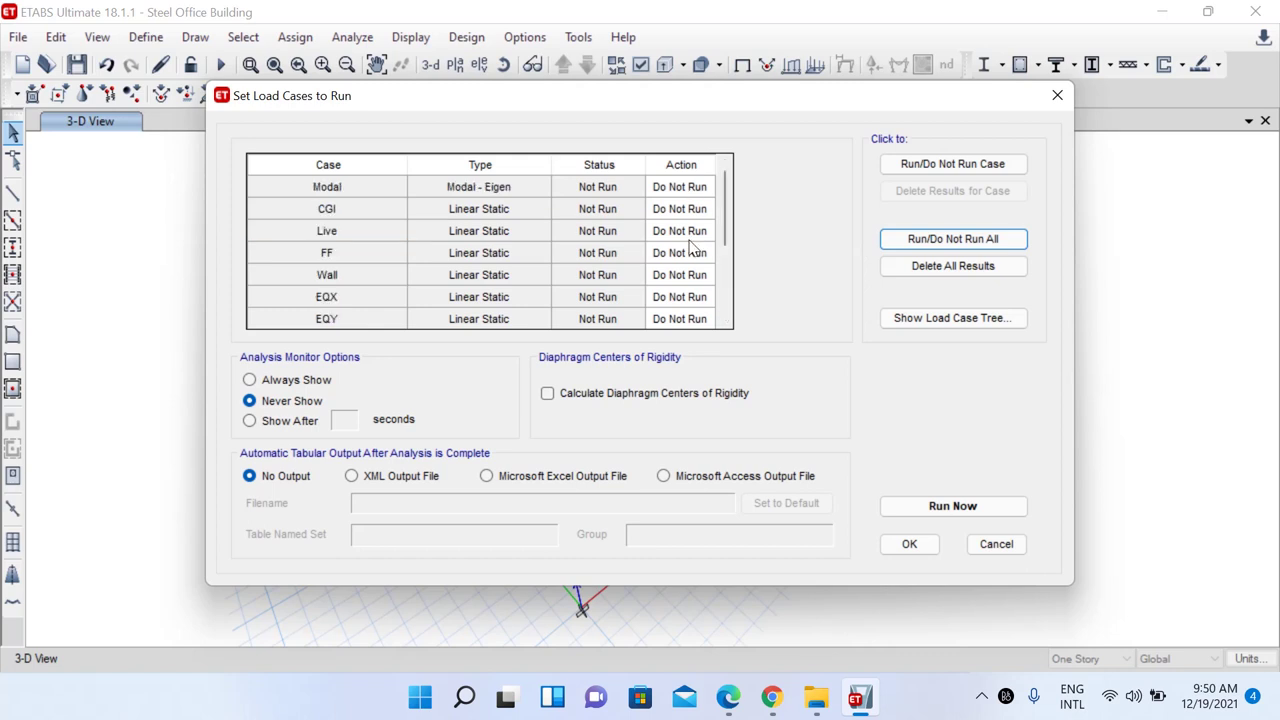
left_click(940, 245)
scroll(680, 240, "down", 2)
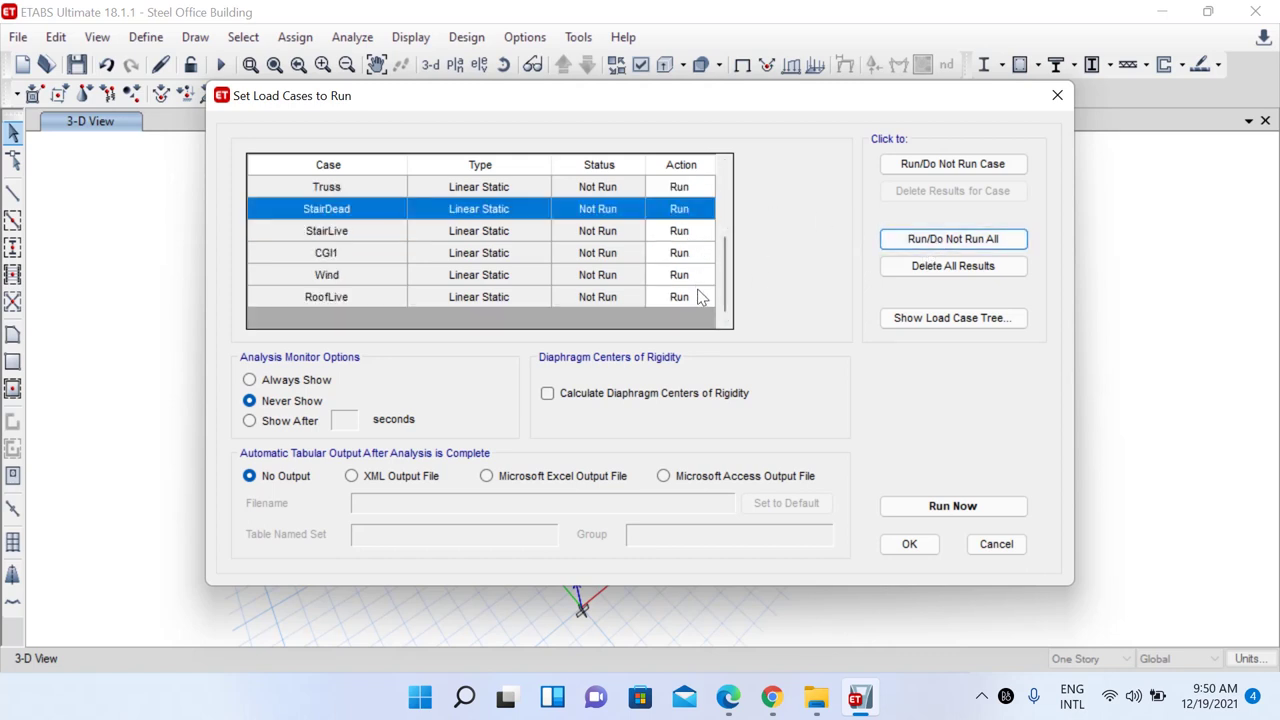
Run the analysis for all load cases and dismiss the notice about the warnings file
left_click(952, 506)
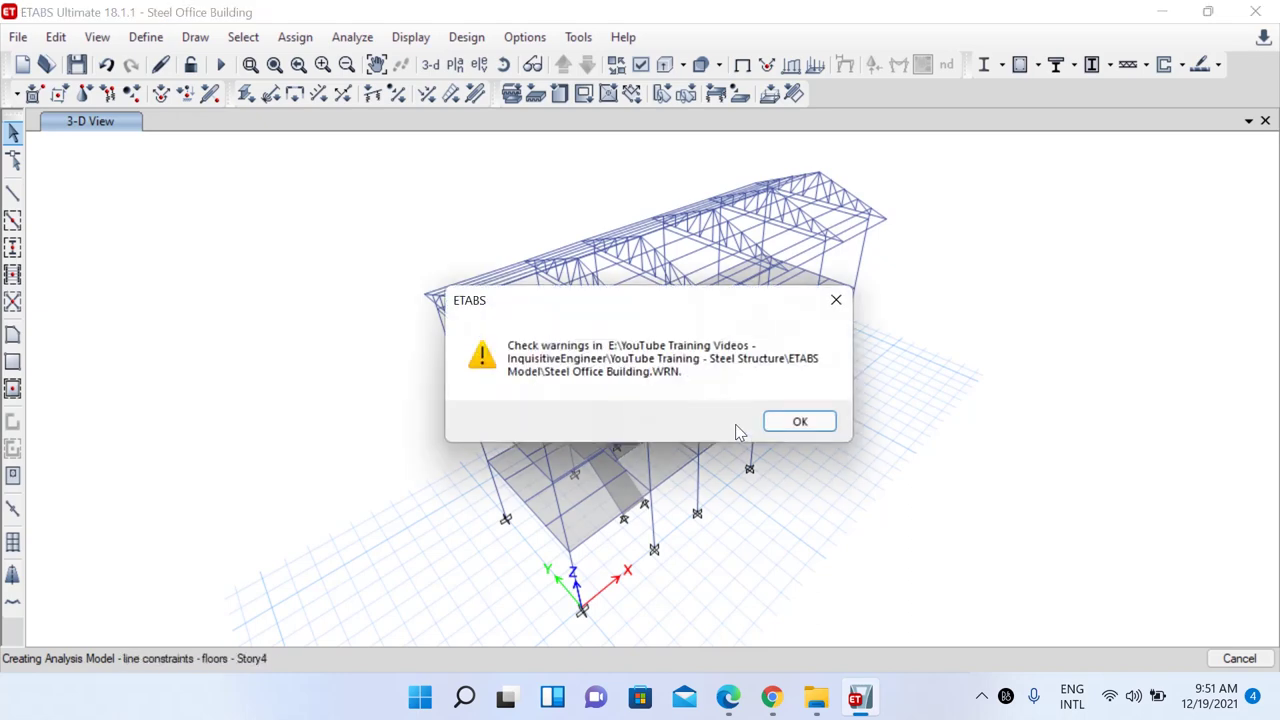
left_click_drag(545, 305, 534, 273)
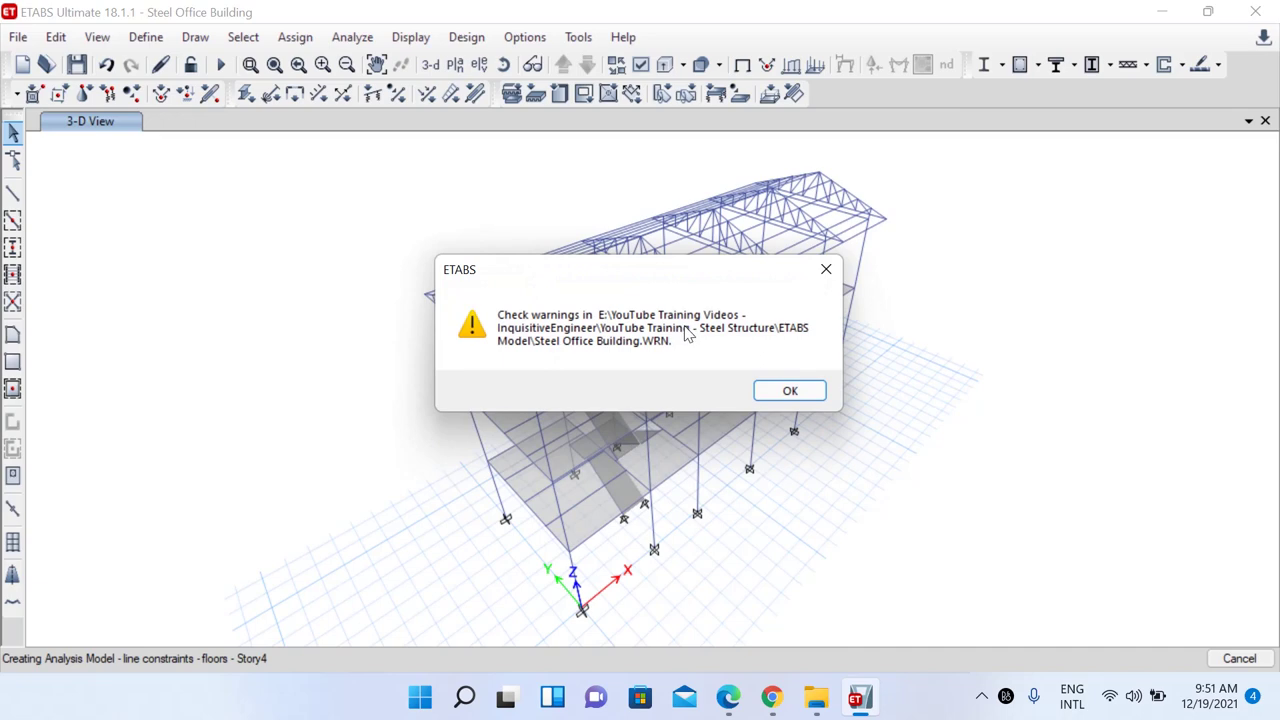
left_click_drag(640, 279, 572, 478)
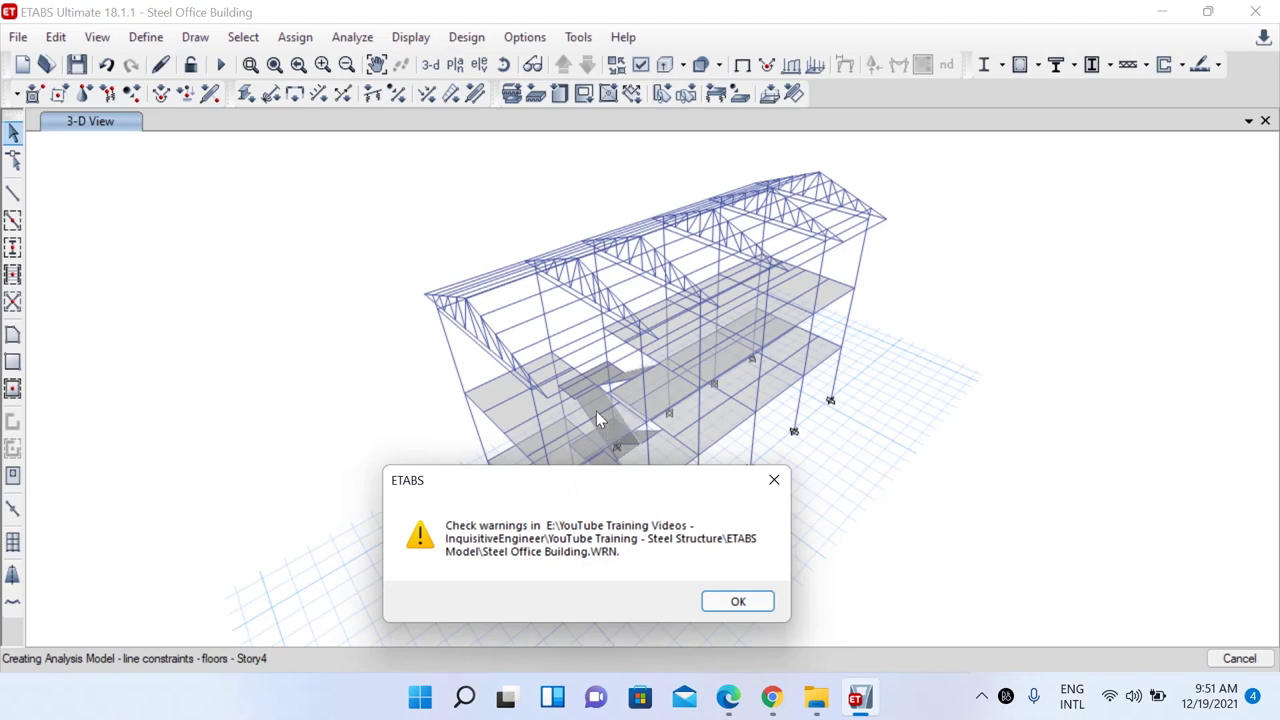
left_click_drag(606, 476, 842, 348)
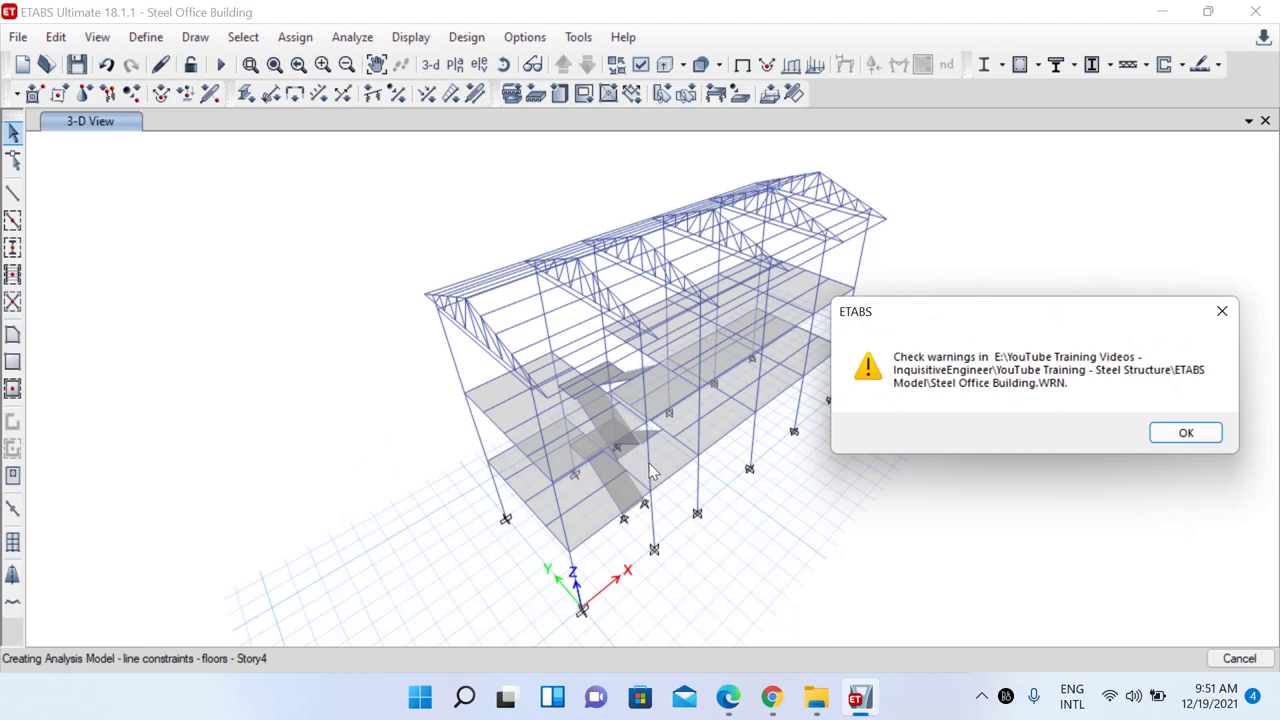
left_click(1186, 434)
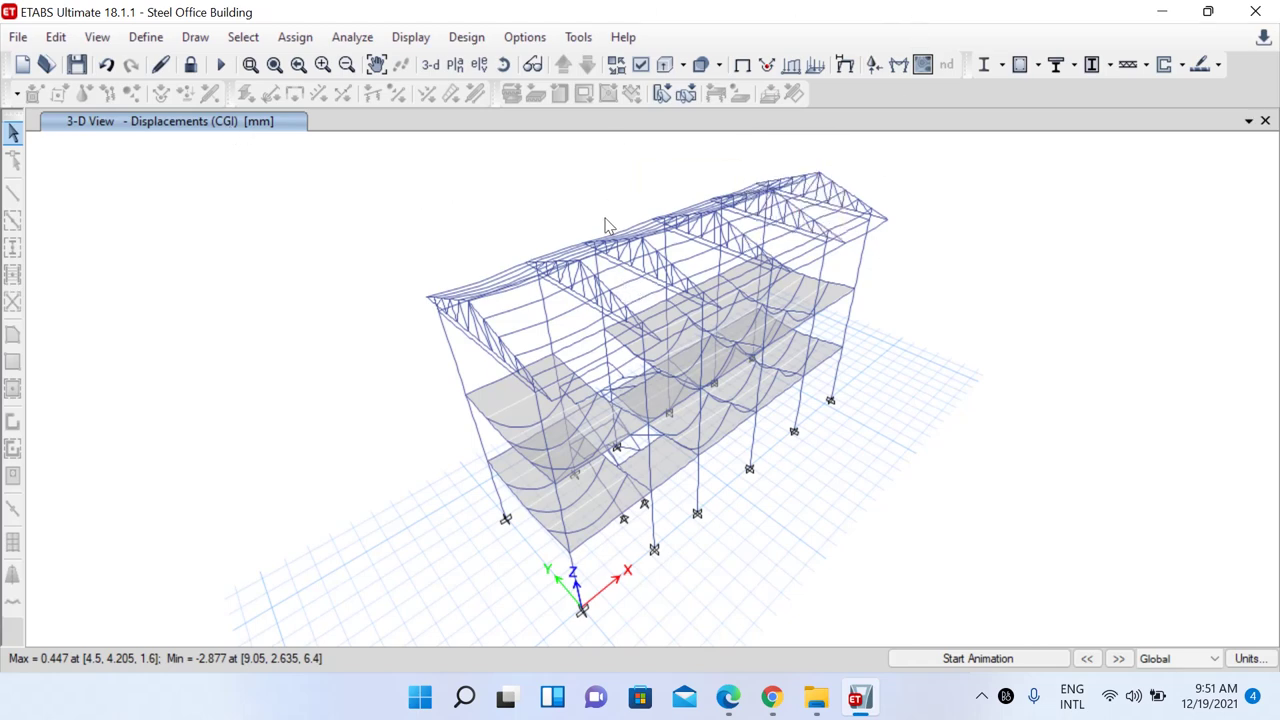
Show the deformed shape of the building for the Live load case with automatic scaling
left_click(410, 38)
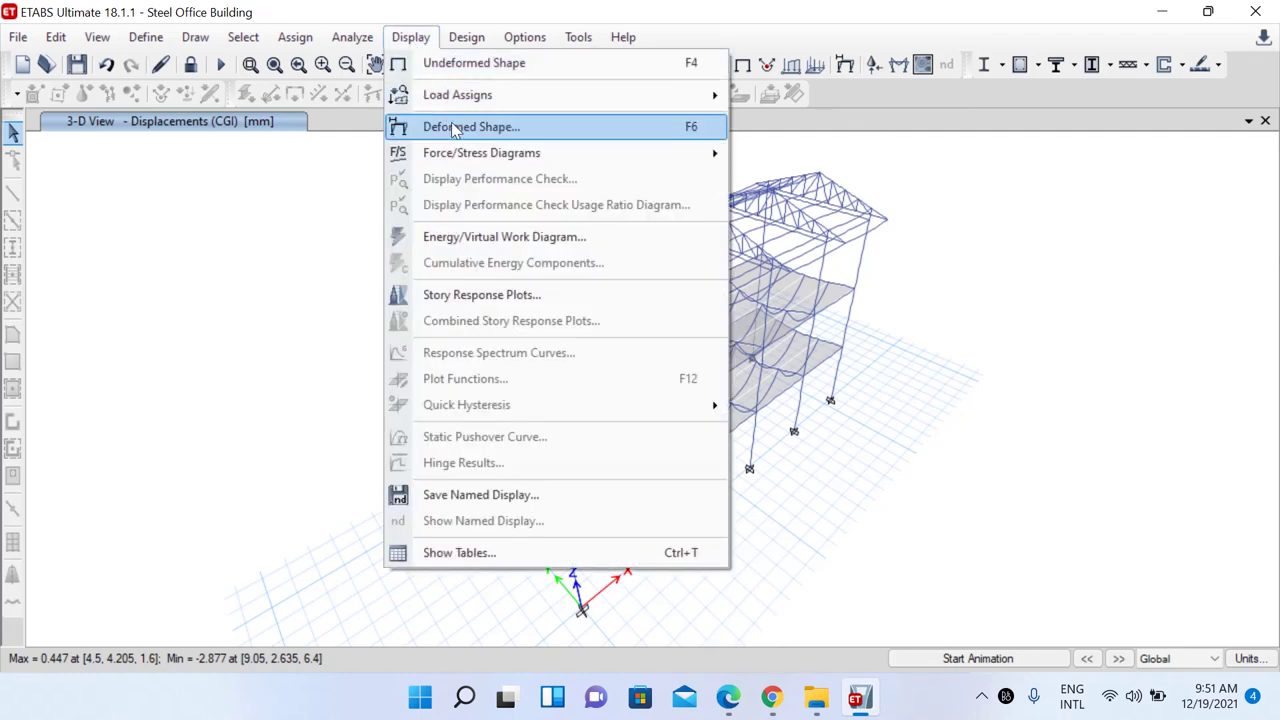
left_click(857, 150)
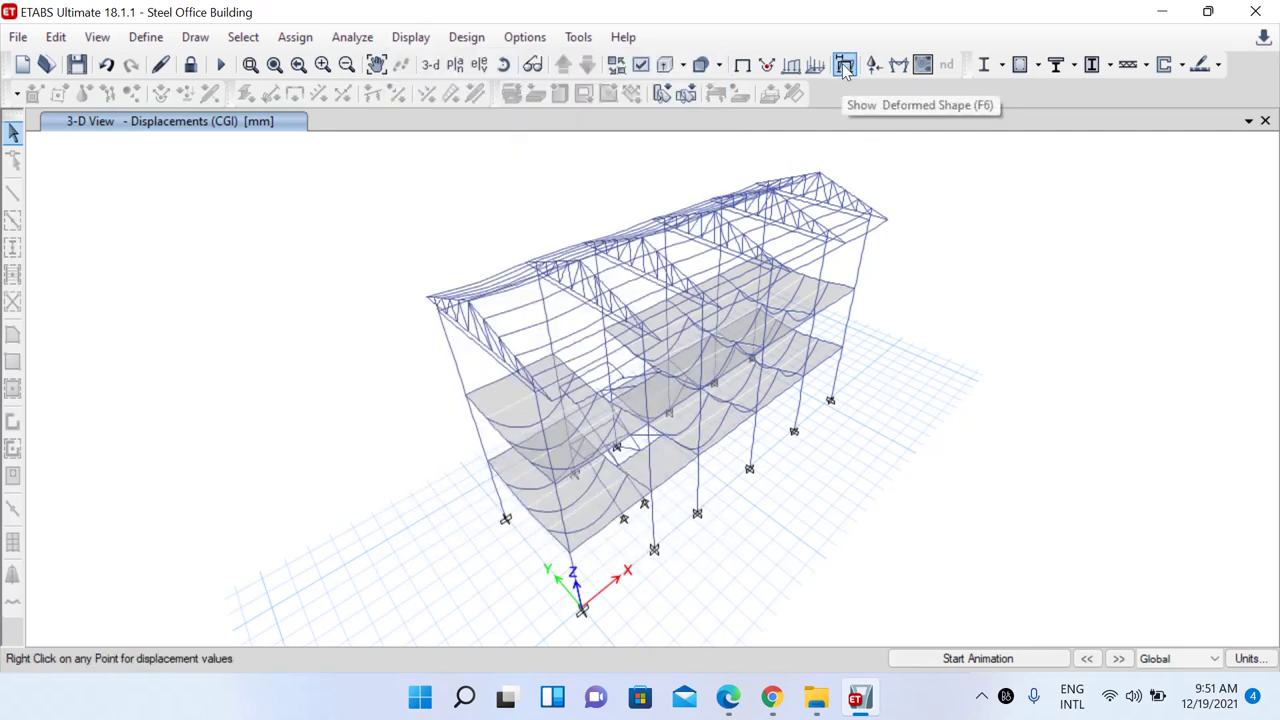
left_click(845, 66)
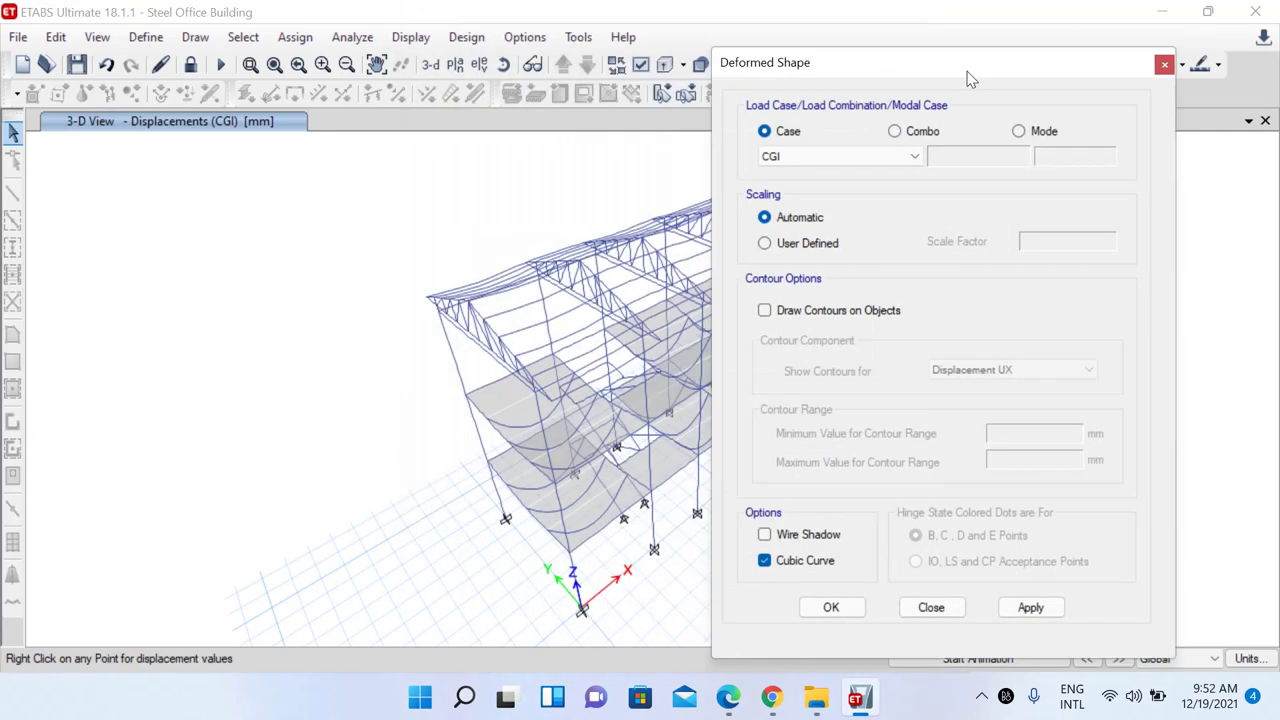
left_click_drag(968, 75, 1046, 57)
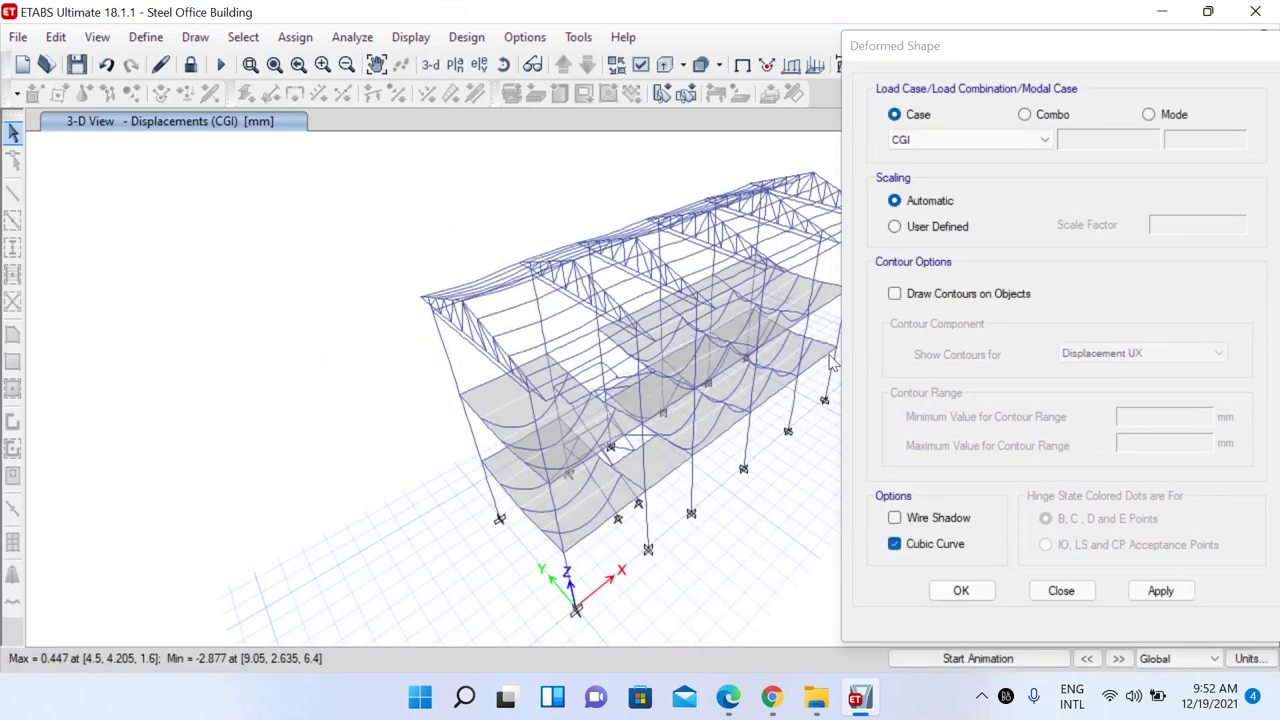
left_click(985, 140)
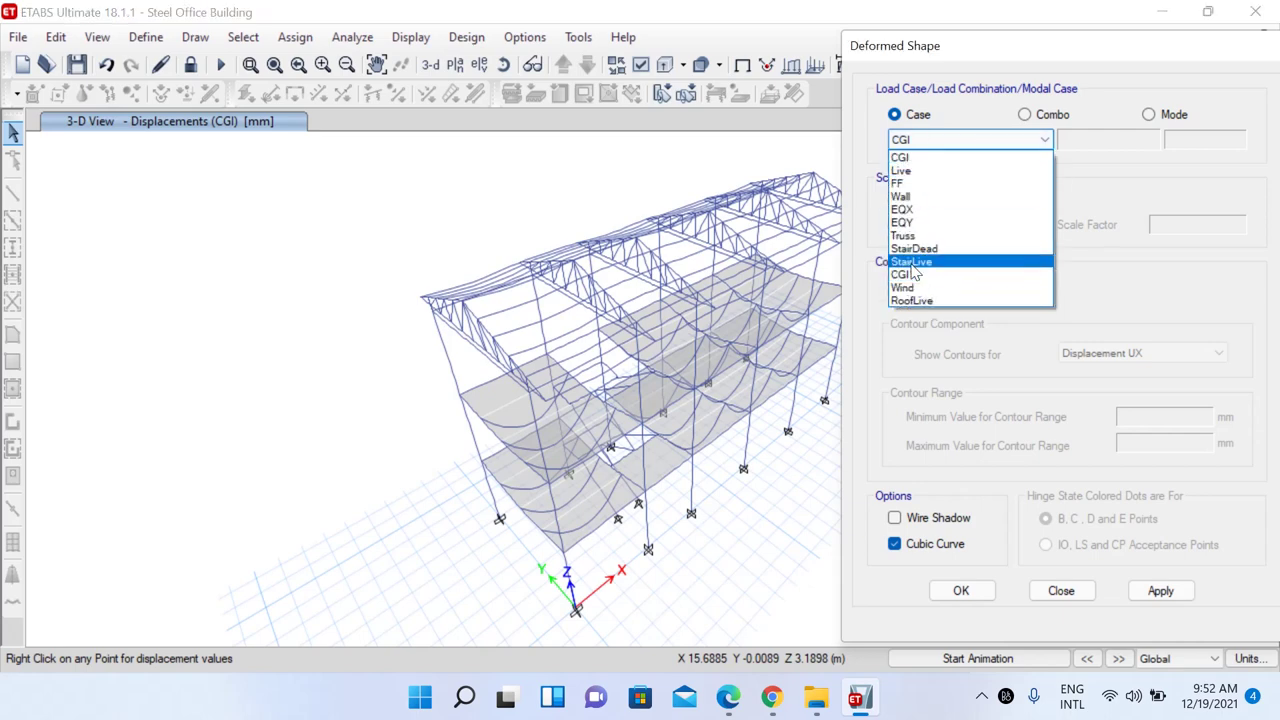
left_click(913, 172)
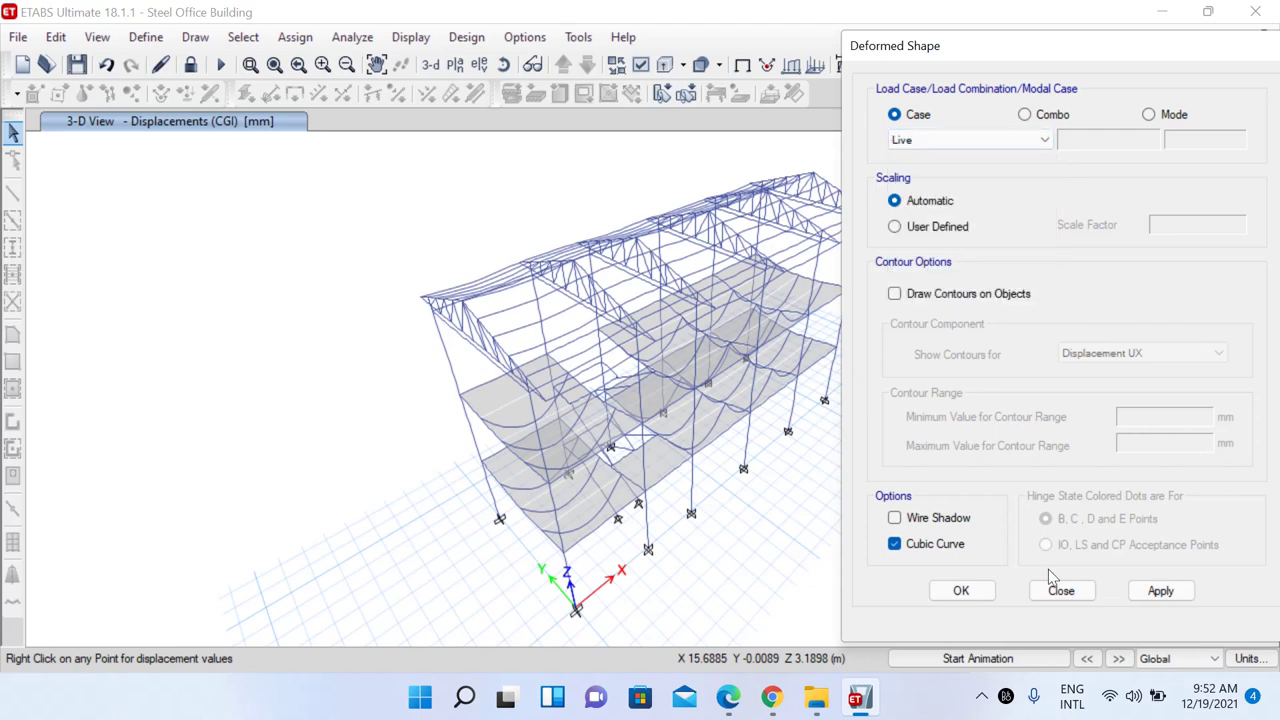
left_click(960, 592)
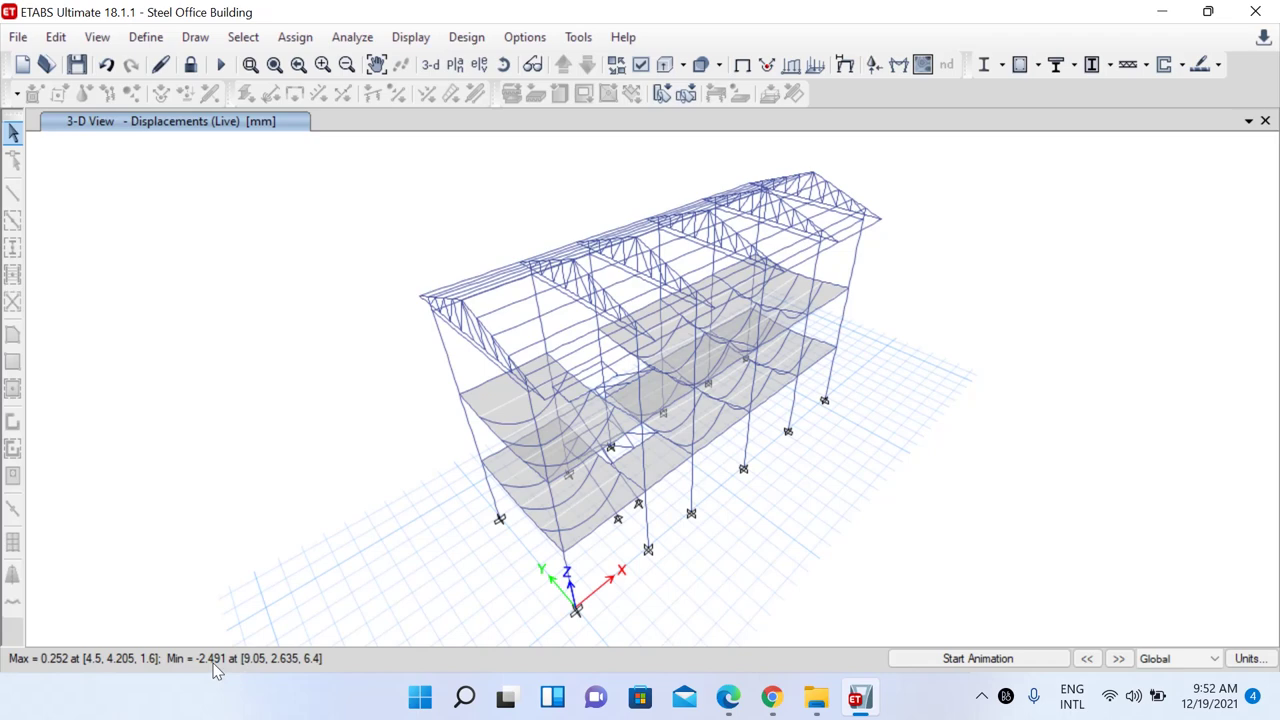
right_click(862, 277)
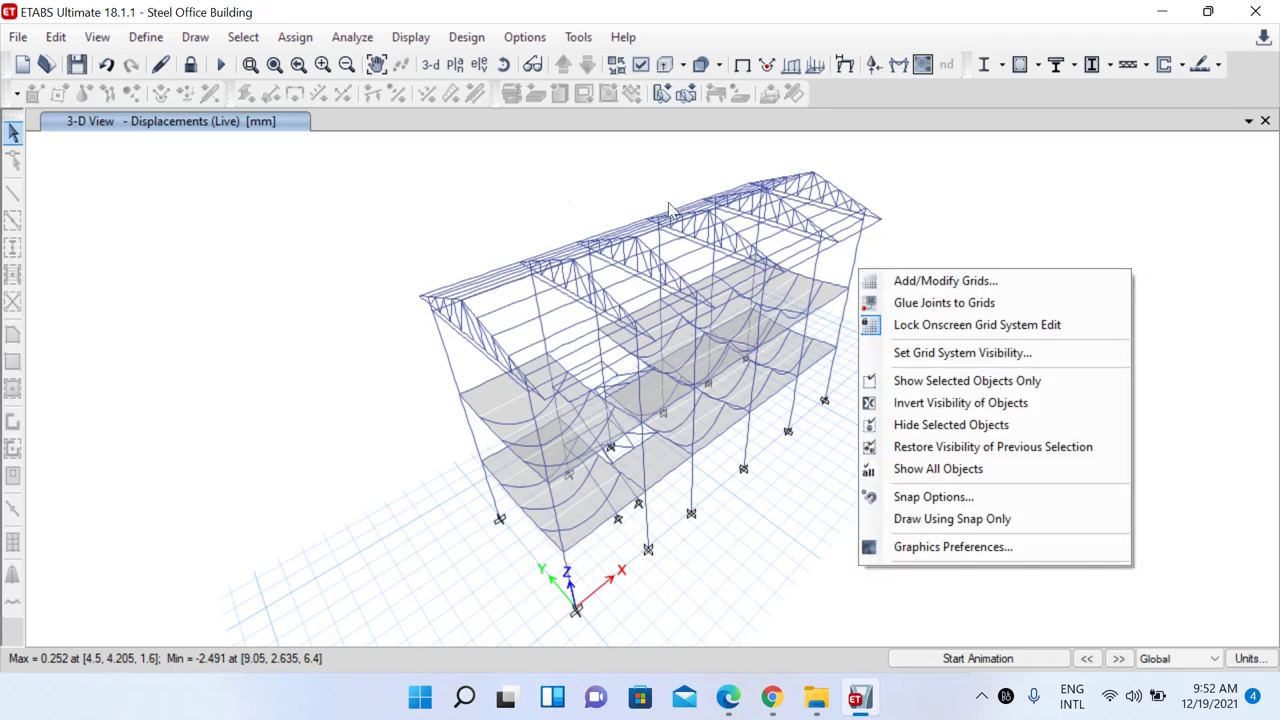
left_click_drag(670, 210, 524, 202)
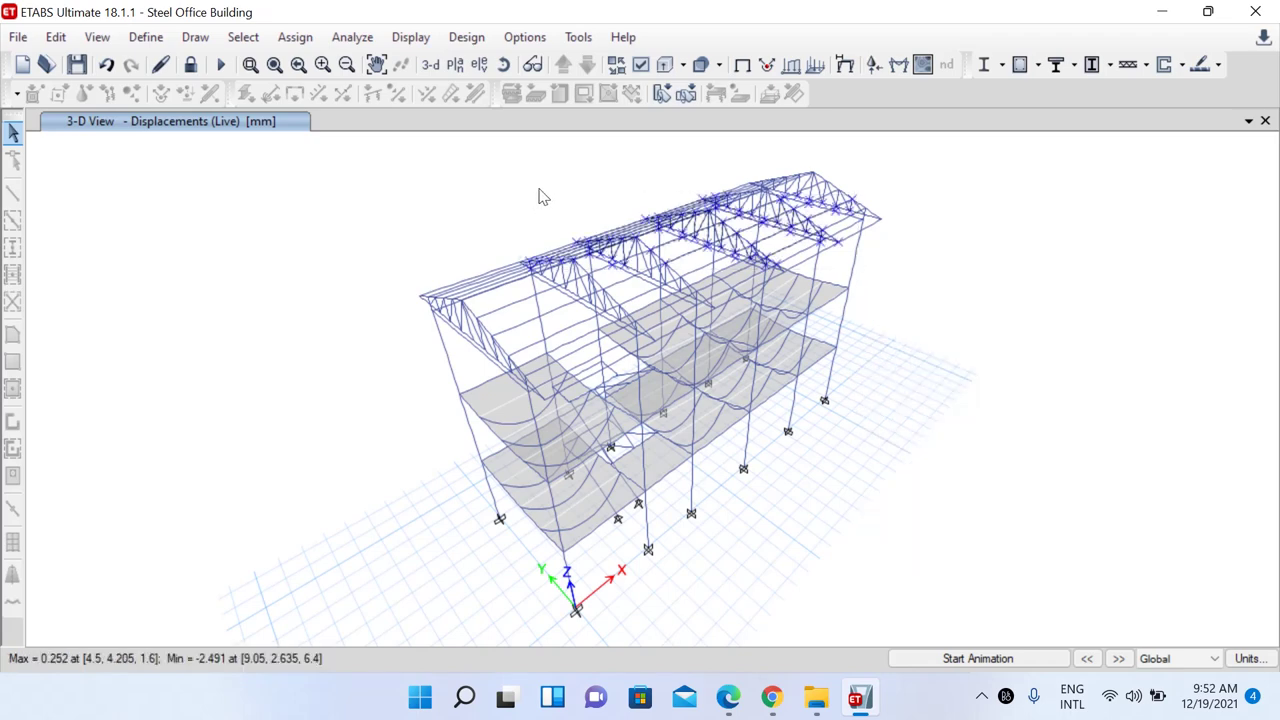
left_click(540, 196)
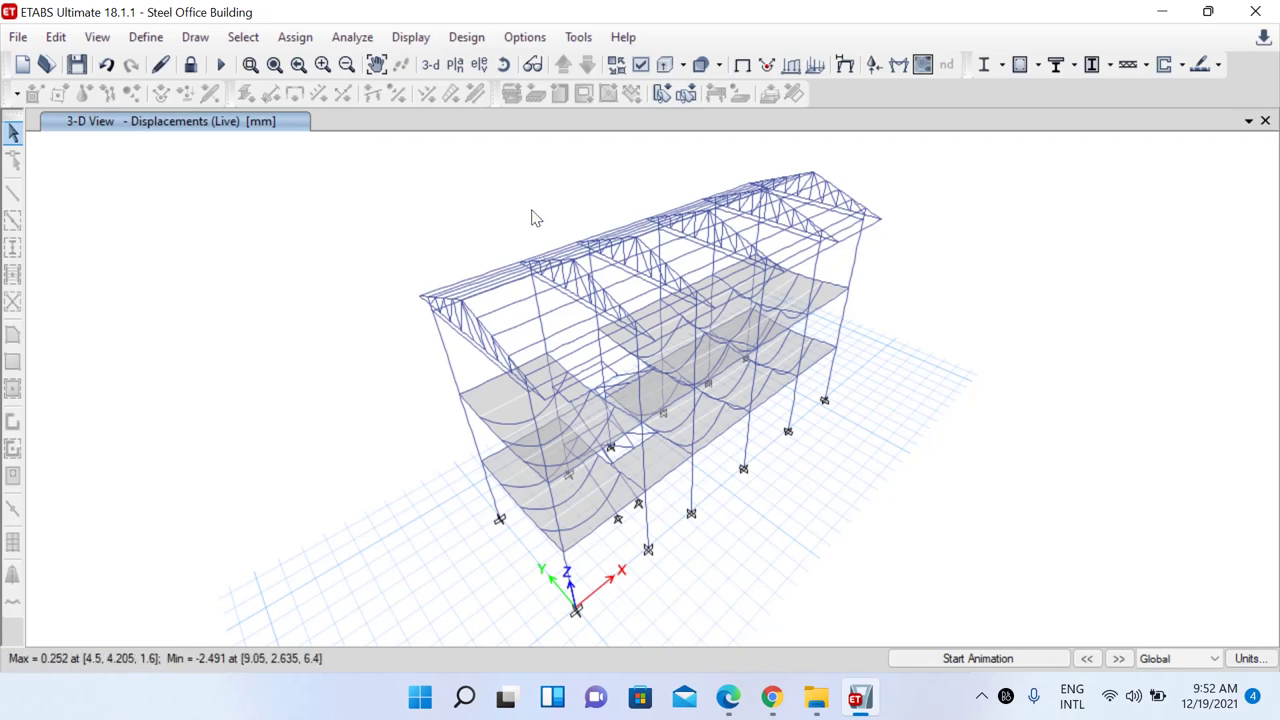
Display the filled Moment 3-3 diagram of the frames for load case EQX, step number 1, and examine it
left_click(899, 65)
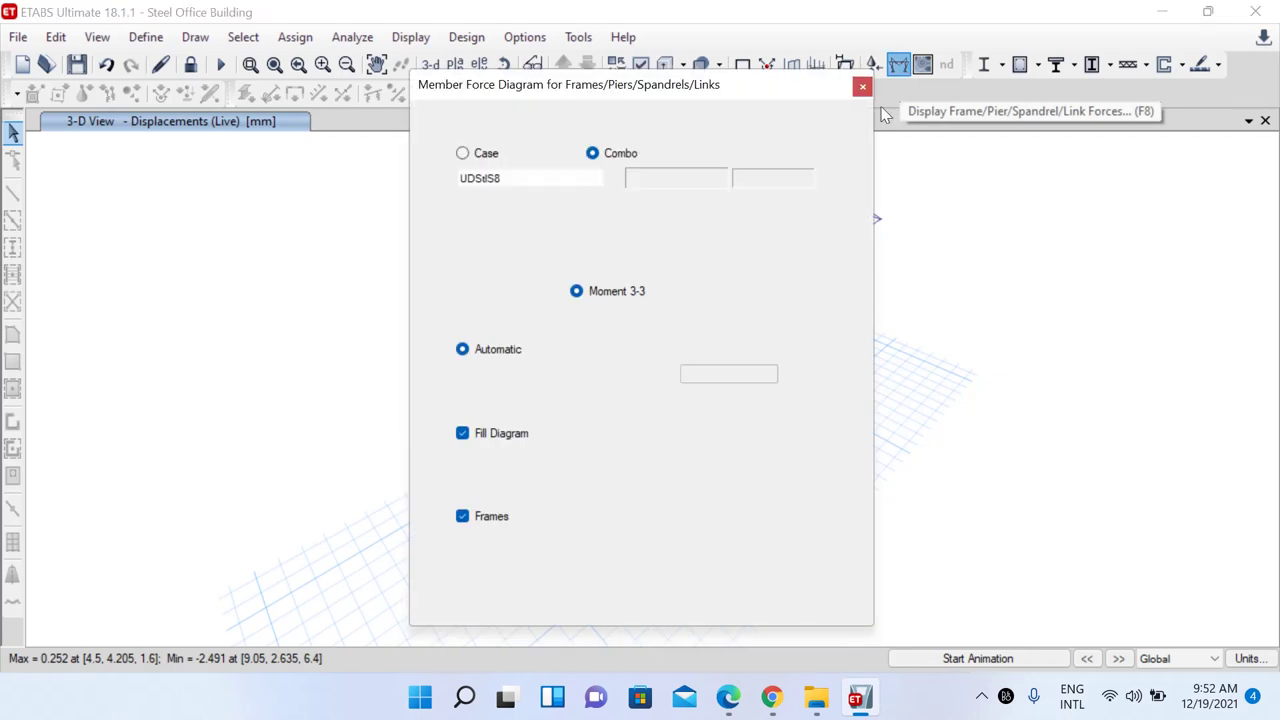
left_click_drag(720, 90, 1123, 44)
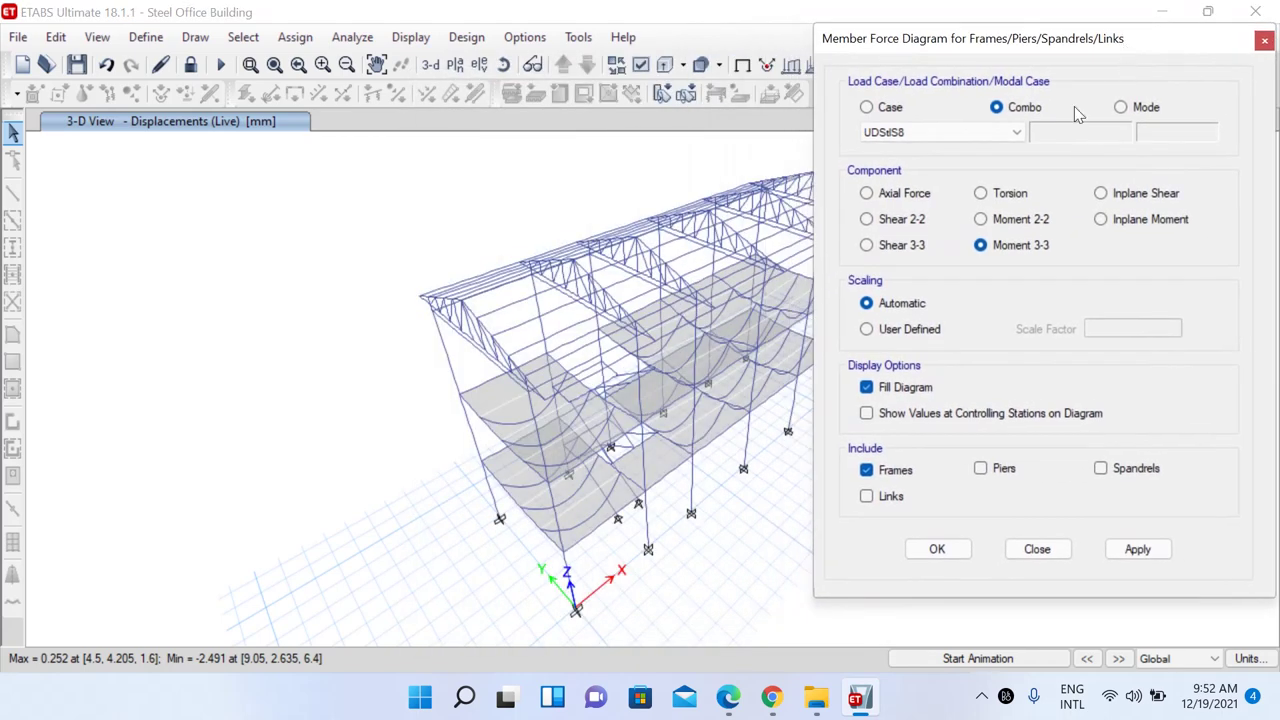
left_click(866, 107)
left_click(910, 134)
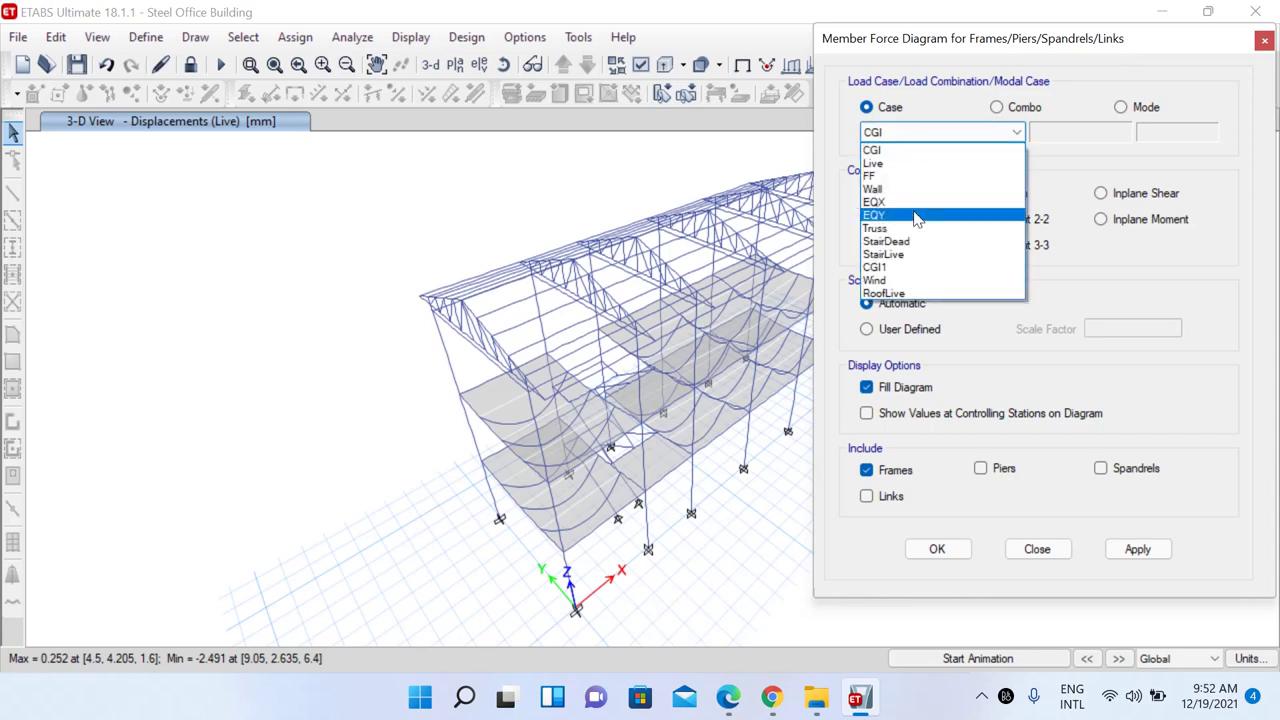
left_click(880, 203)
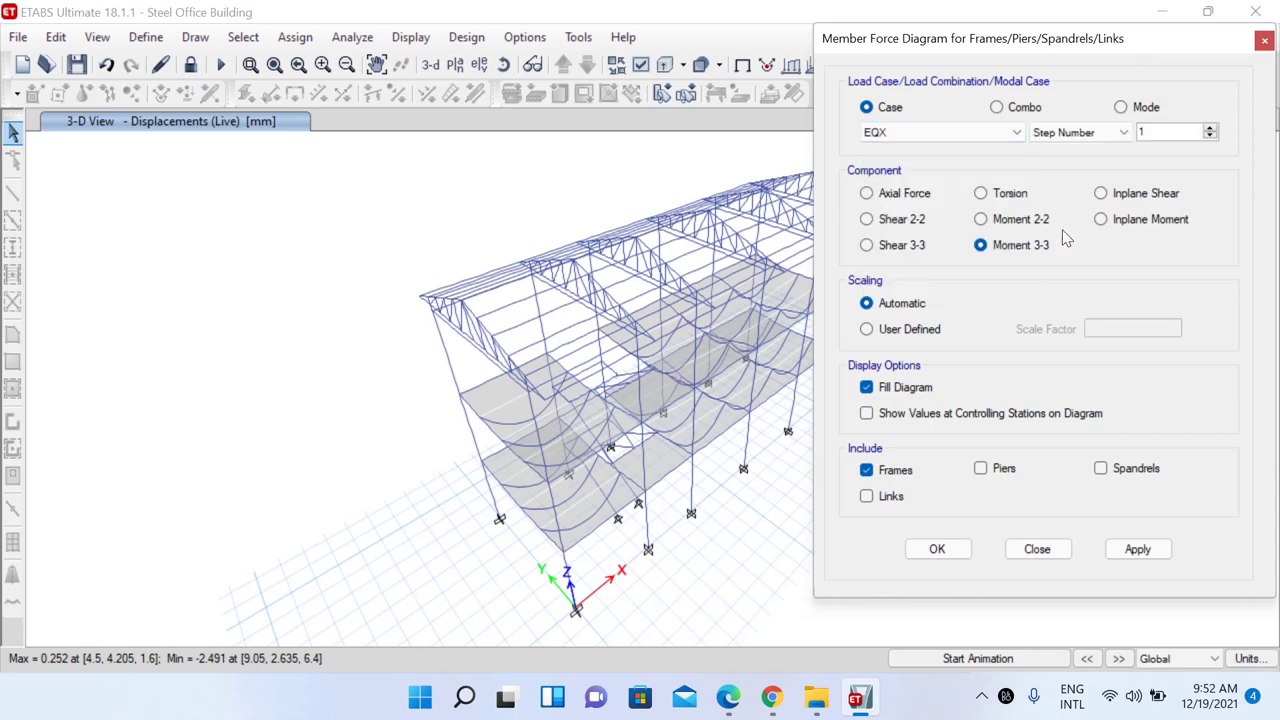
left_click(1137, 549)
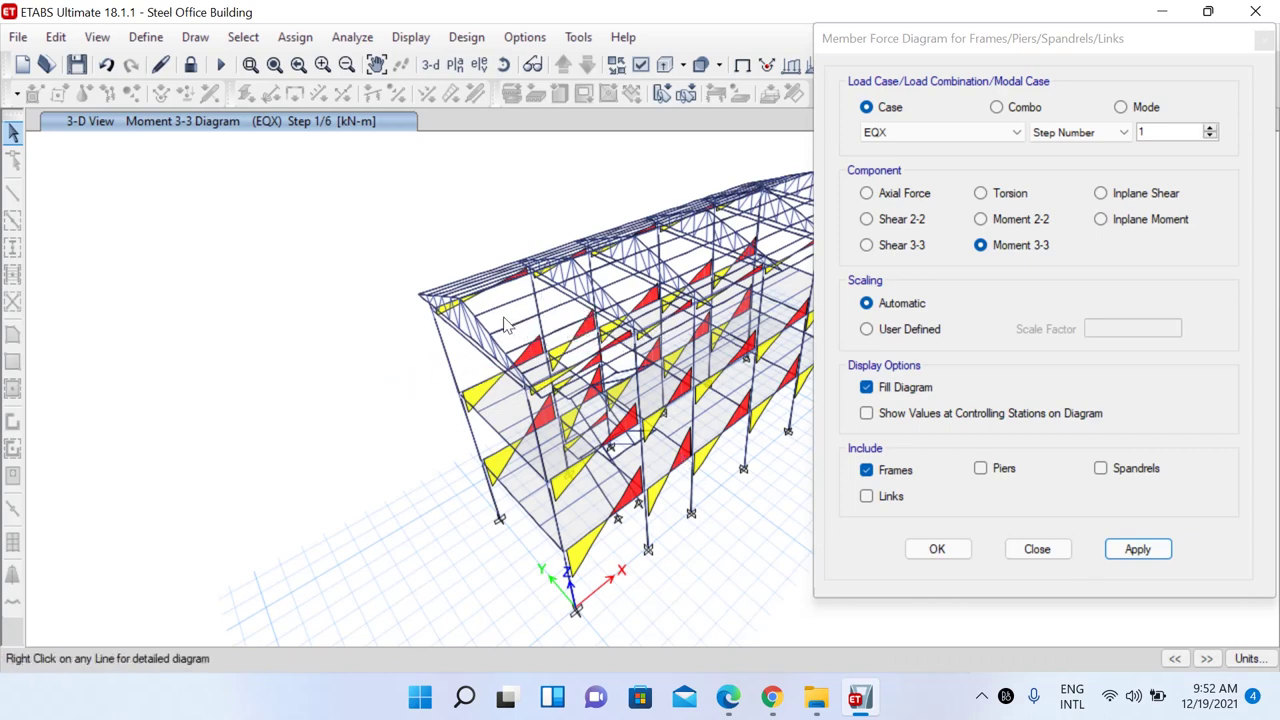
middle_click_drag(520, 325, 313, 322, "shift")
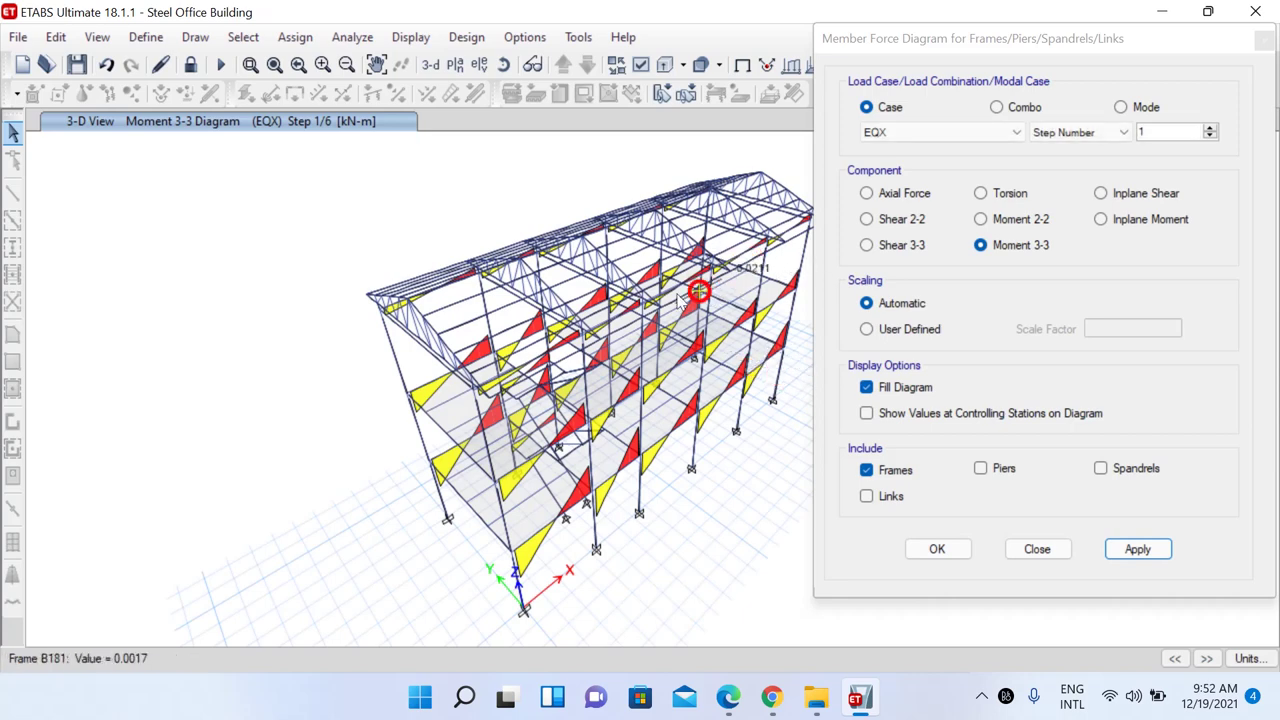
Display the frames' Moment 3-3 diagram and then their axial force diagram for the Live load case
left_click(961, 133)
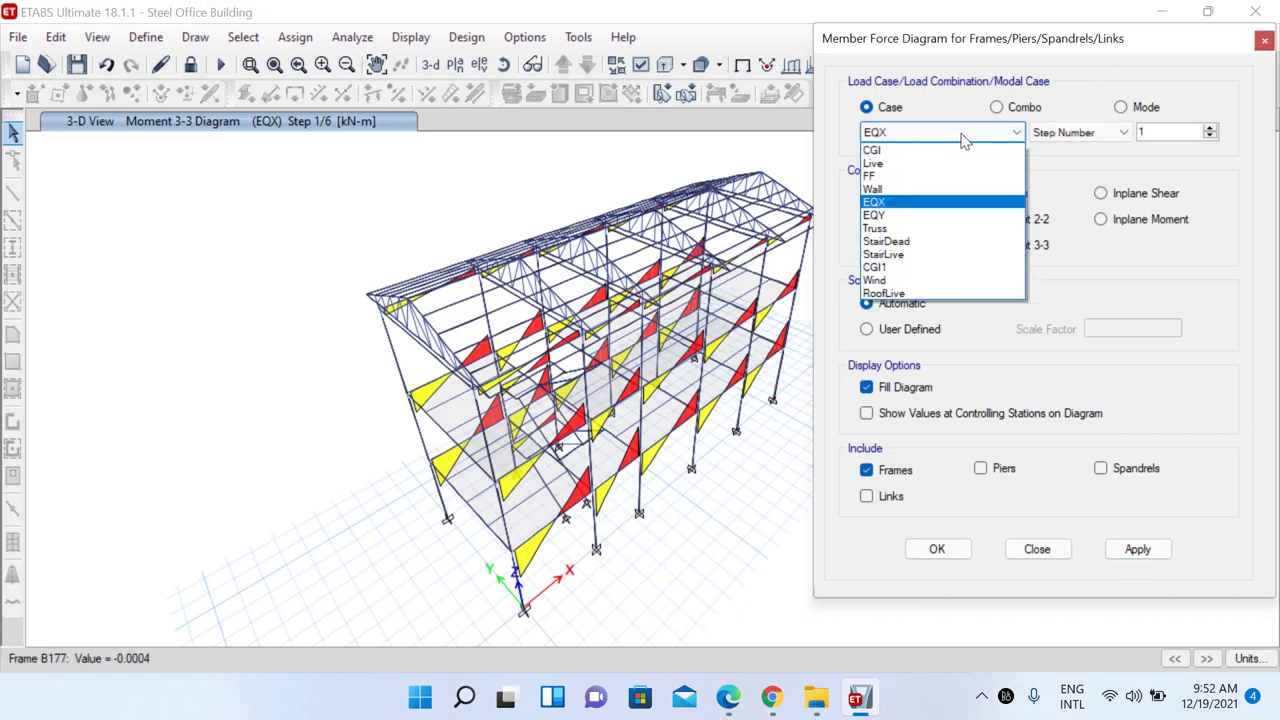
left_click(890, 165)
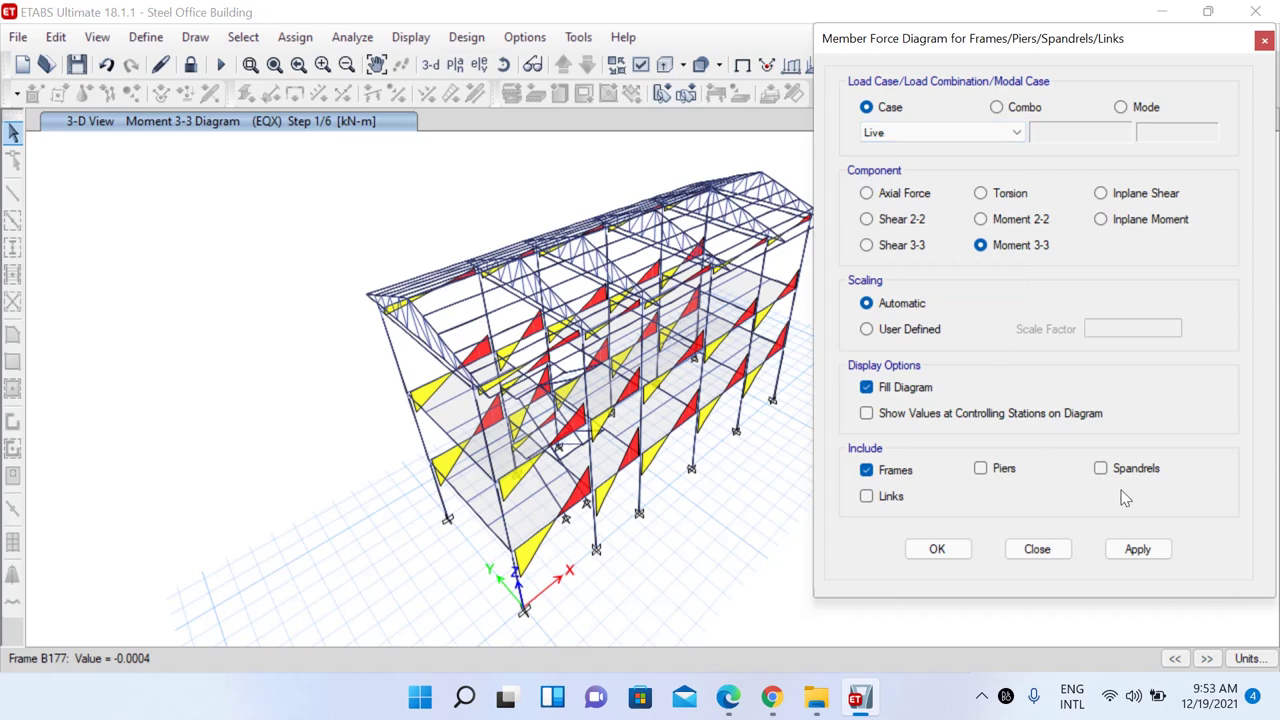
left_click(1160, 550)
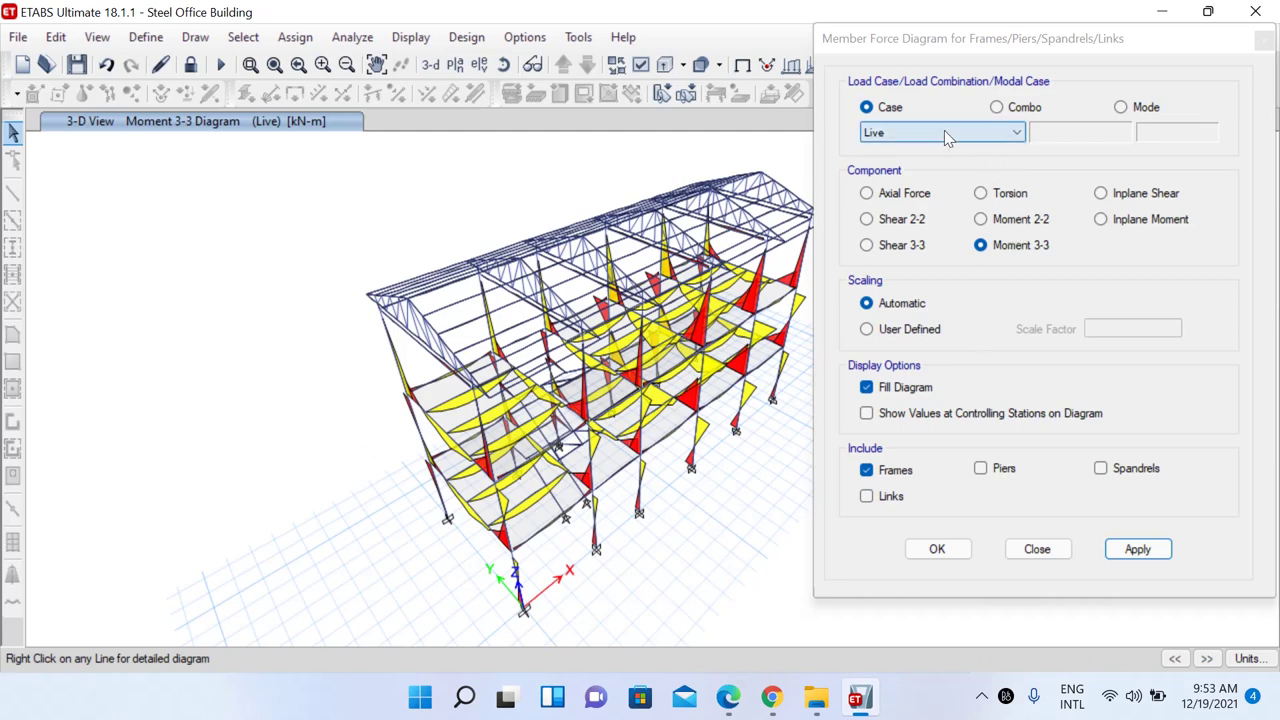
left_click(867, 193)
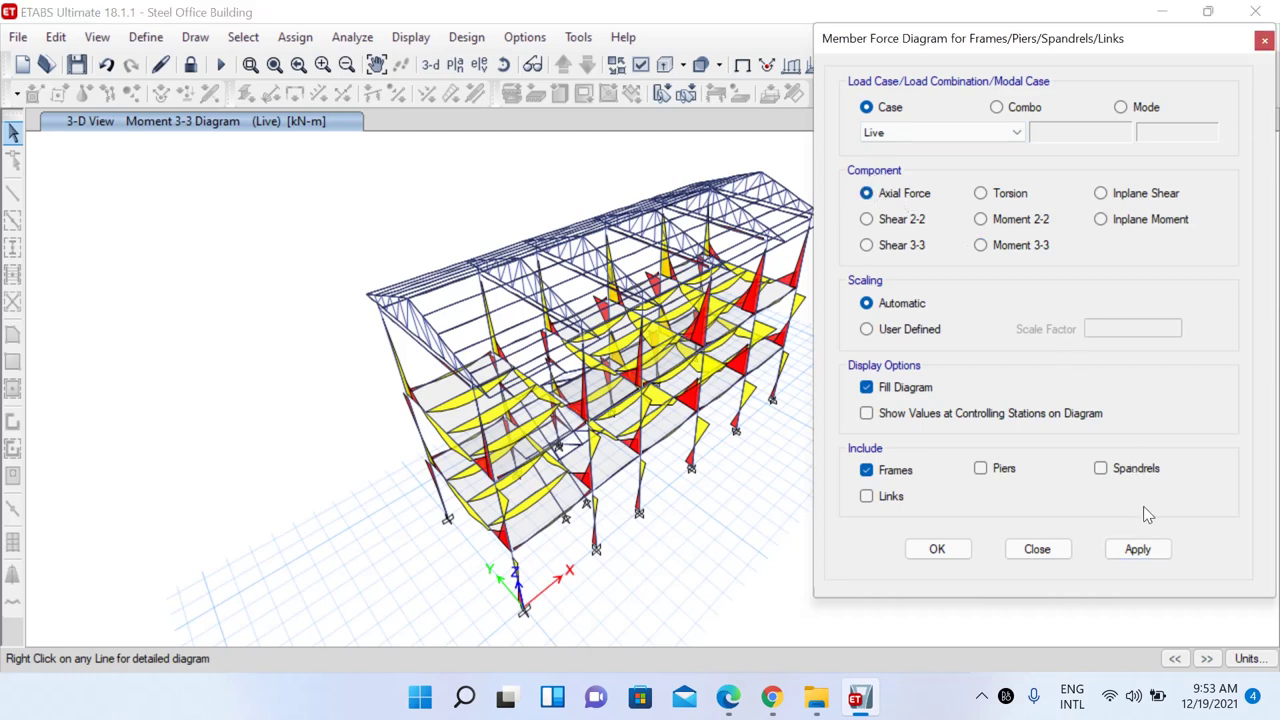
left_click(1136, 549)
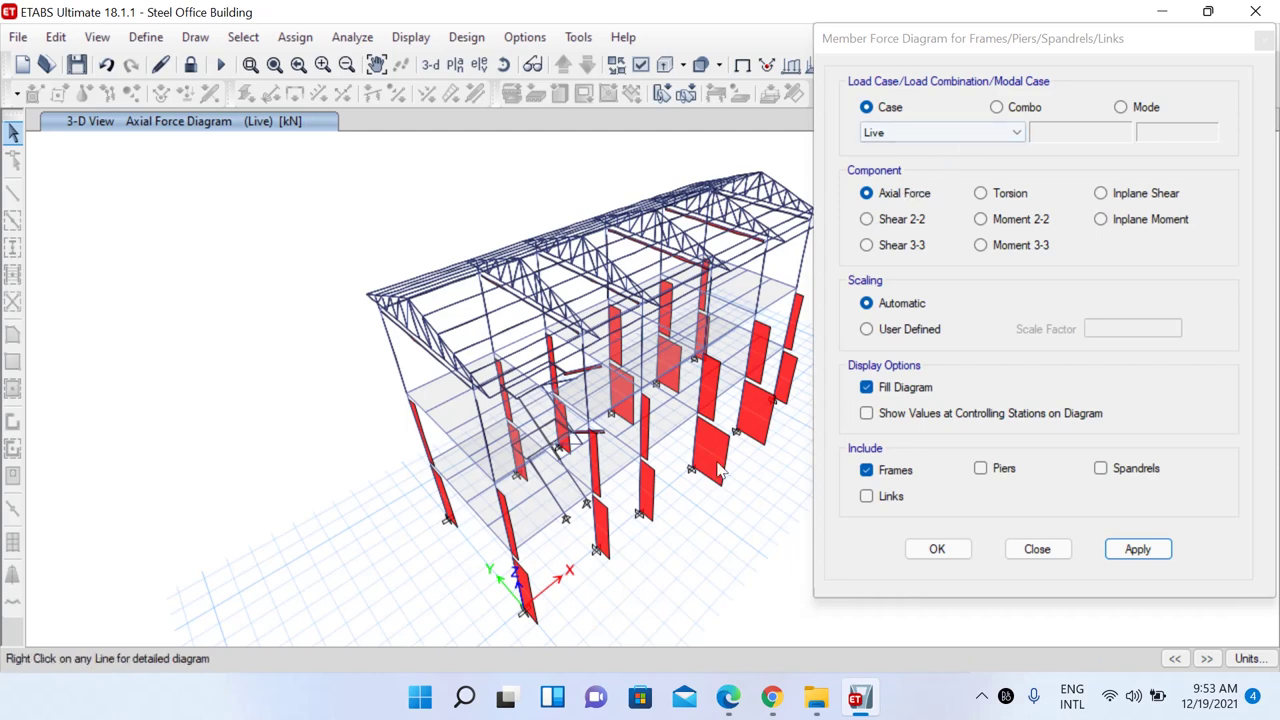
Compare the frames' axial force diagrams for the Wind and Live load cases, ending with Wind displayed
left_click(918, 133)
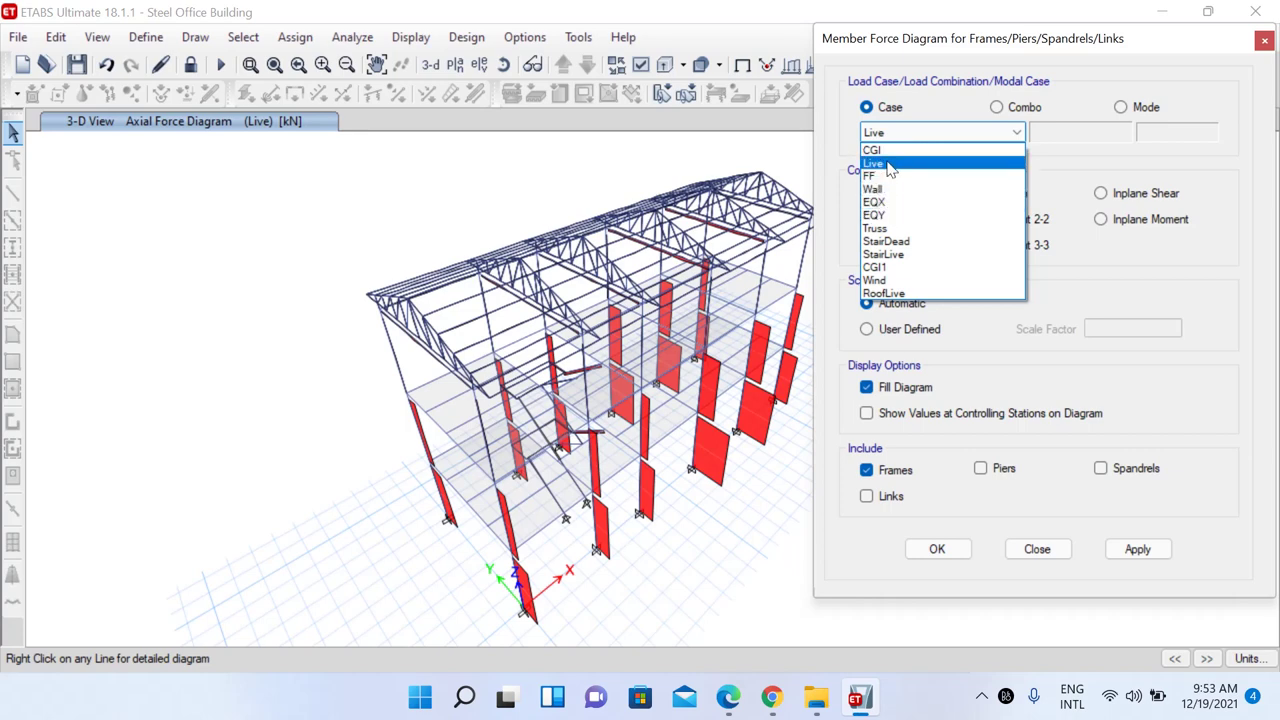
left_click(883, 281)
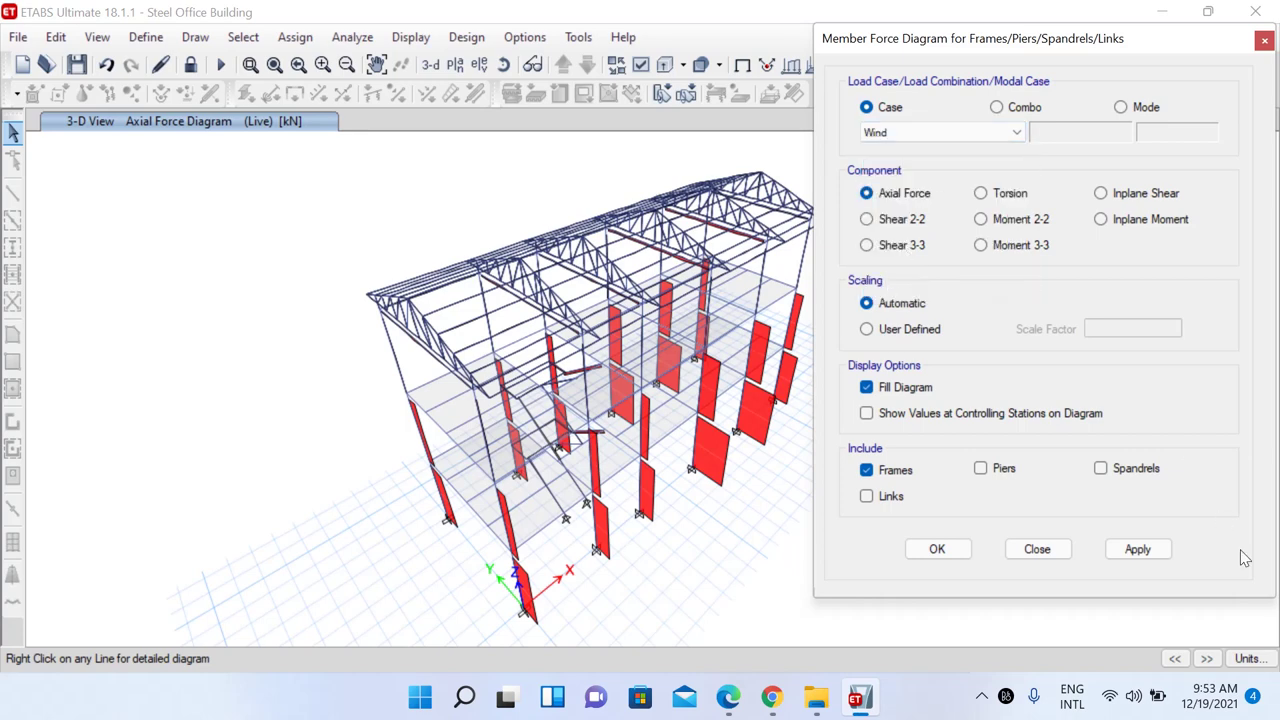
left_click(1138, 549)
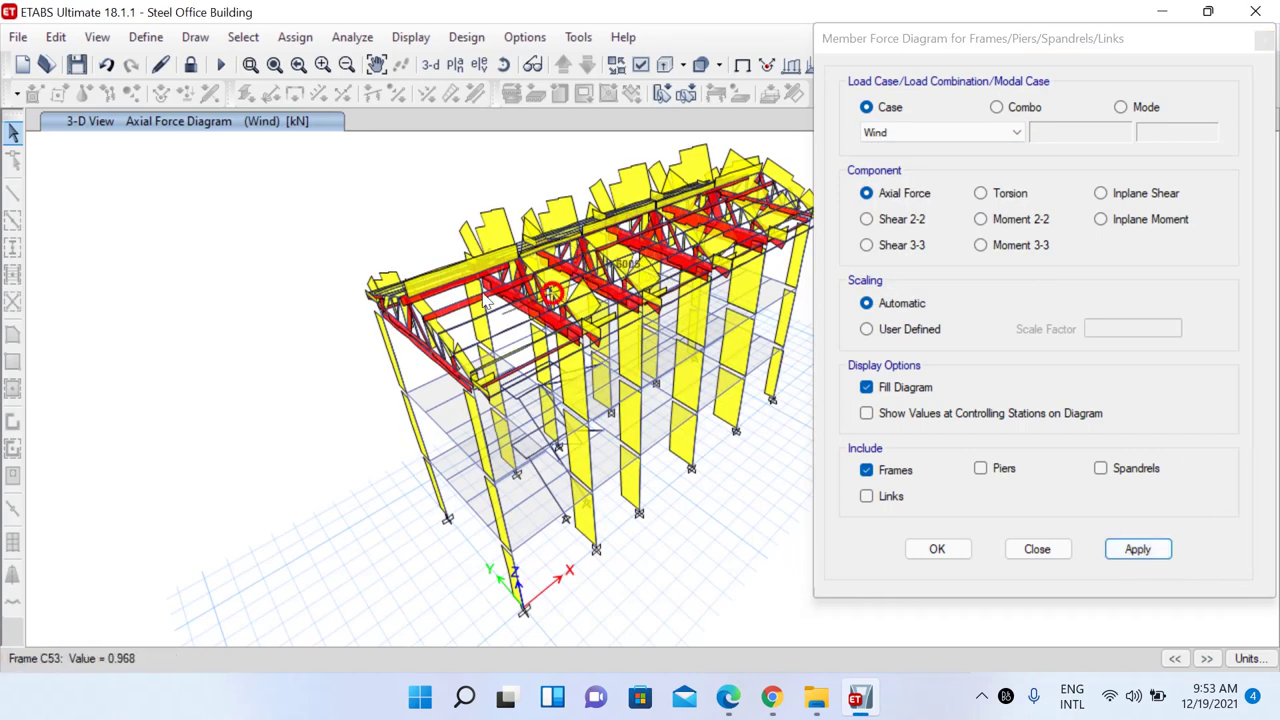
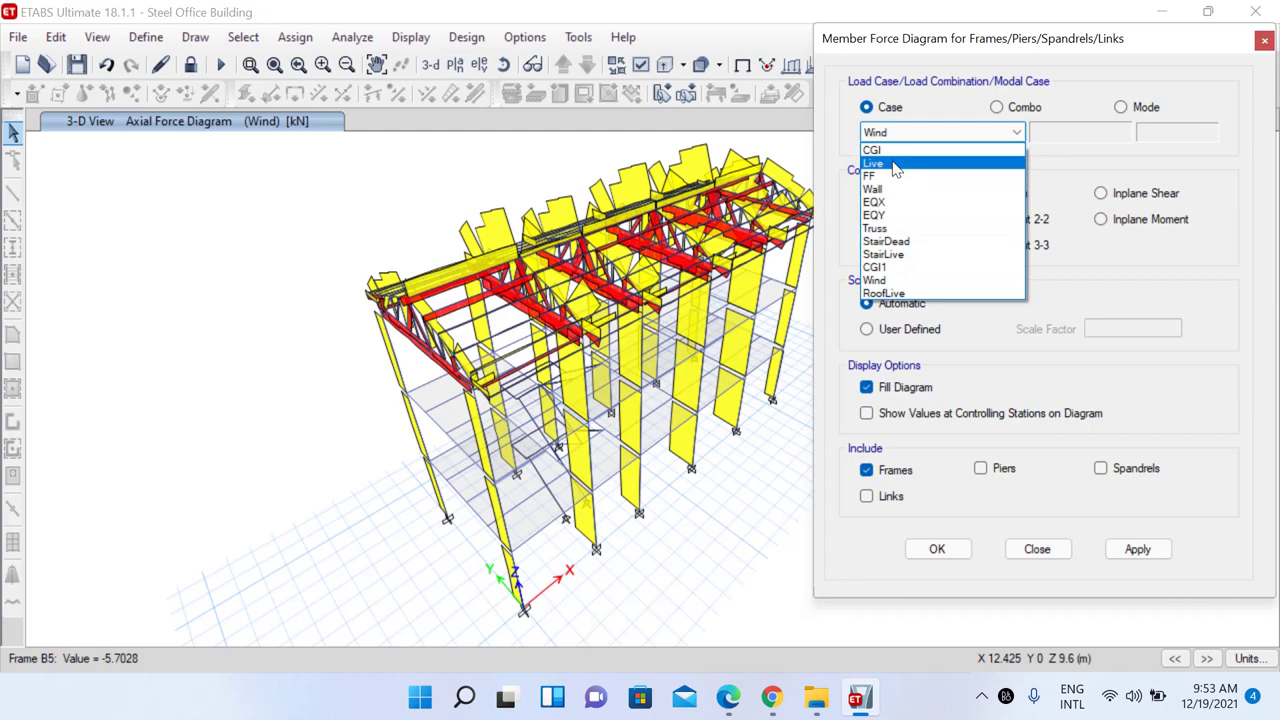
left_click(905, 163)
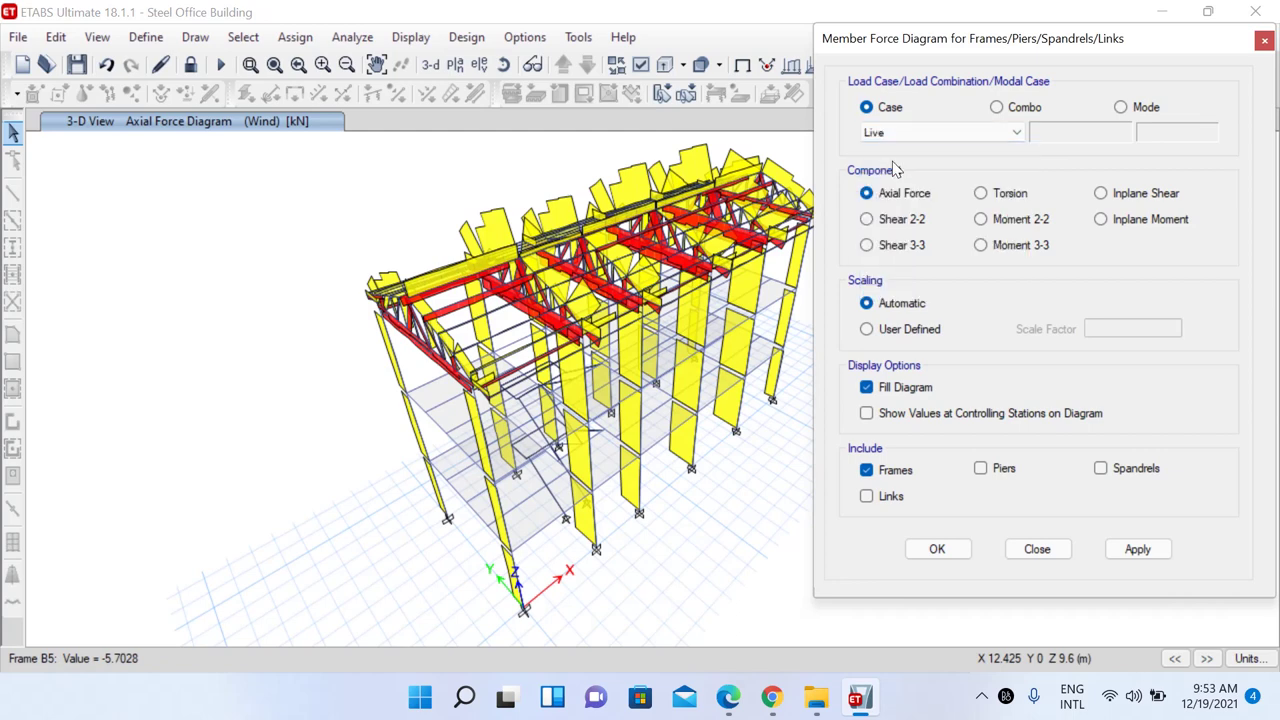
left_click(1135, 545)
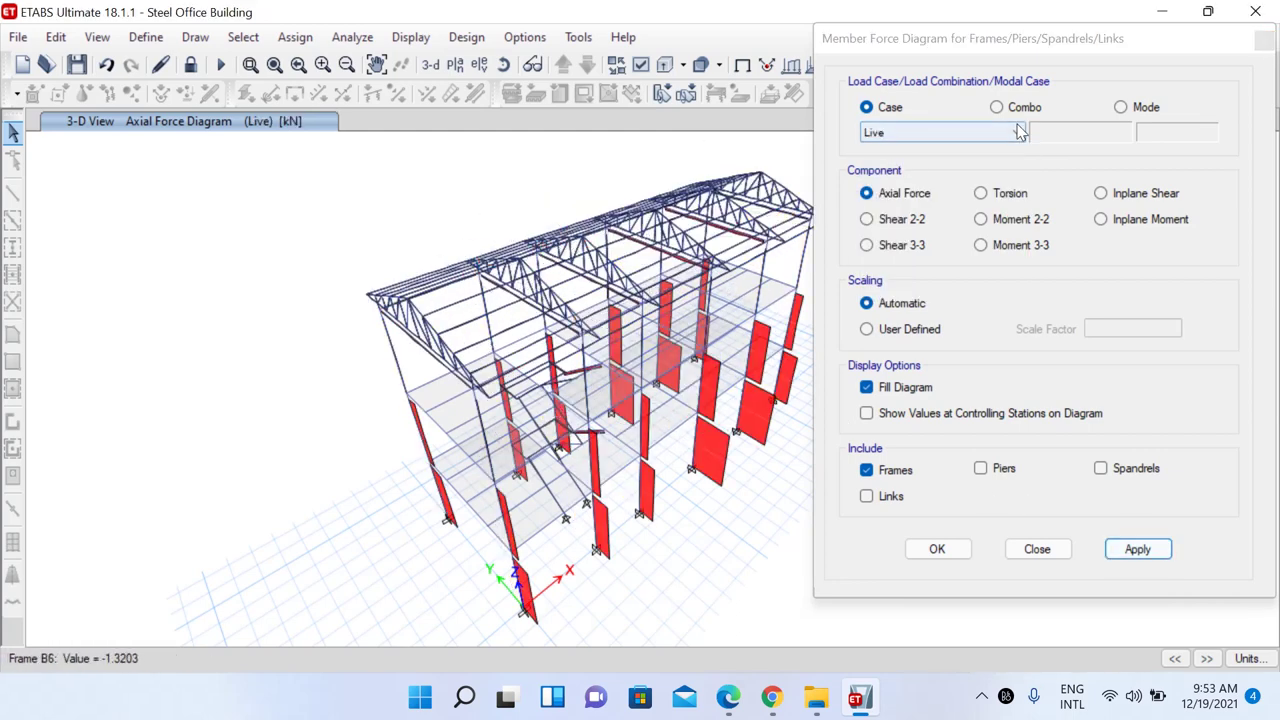
left_click(1016, 132)
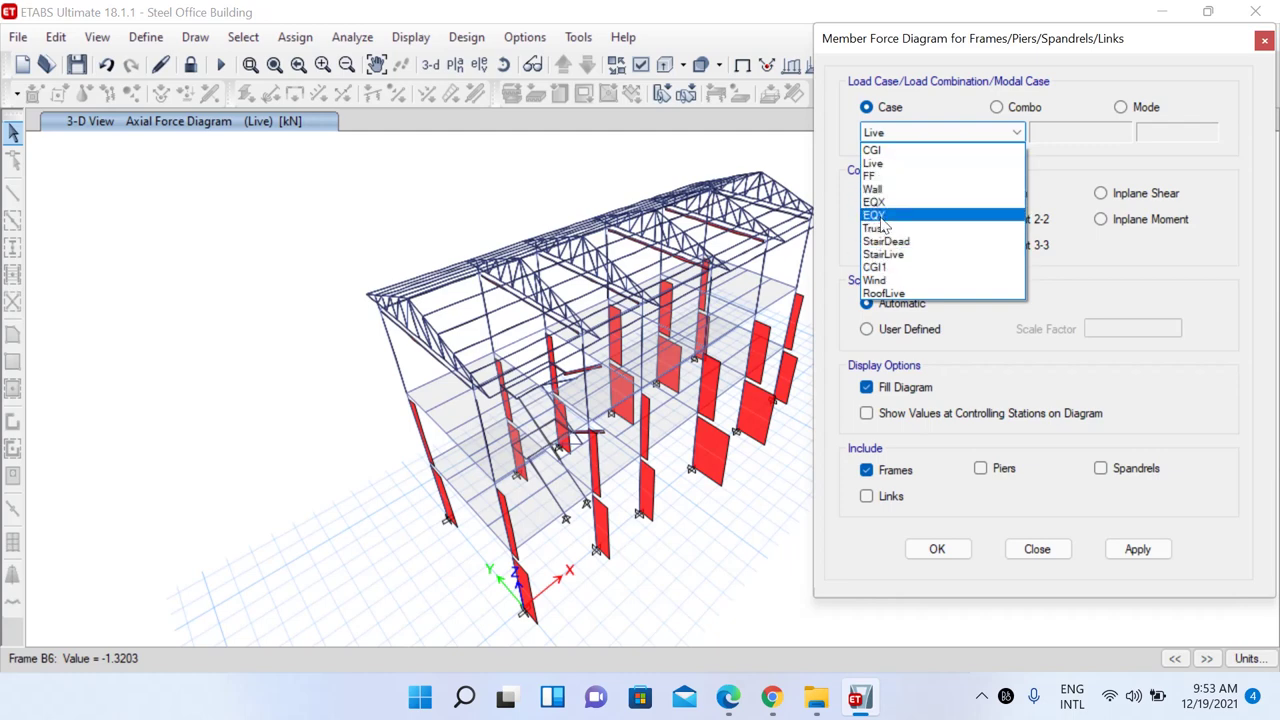
left_click(888, 281)
left_click(1134, 550)
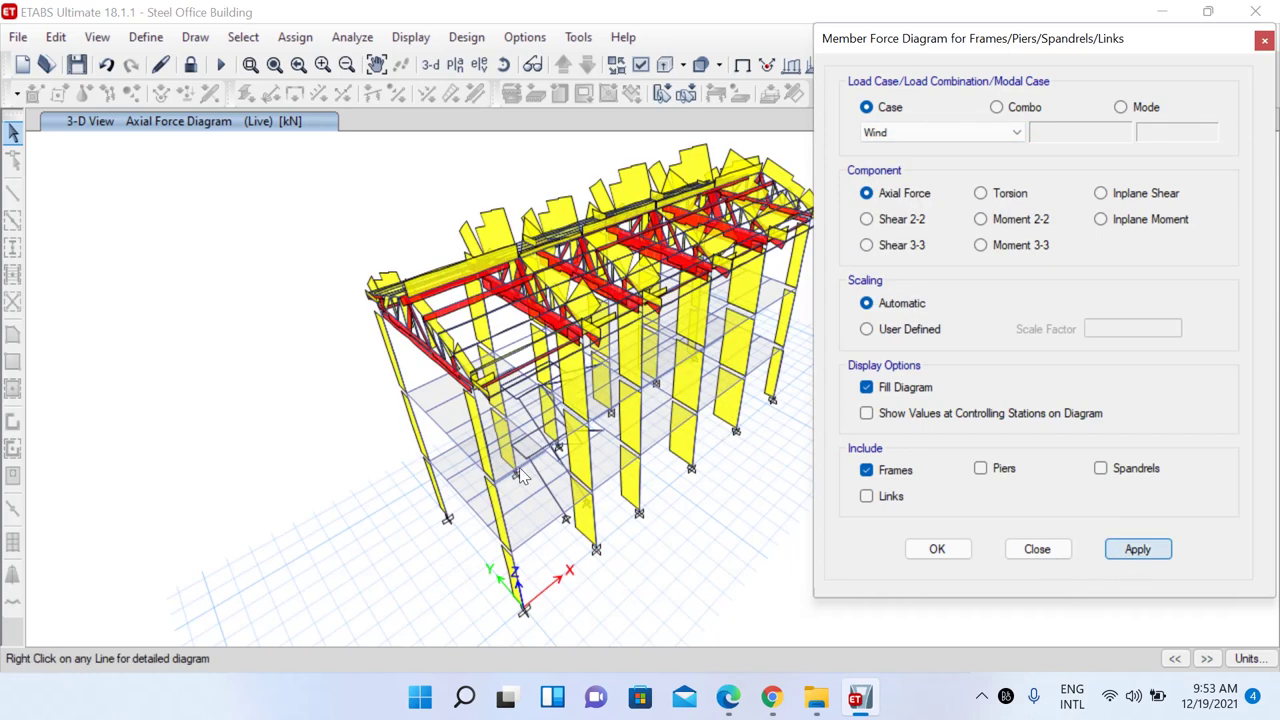
Show elevation A and examine the detailed axial force and torsion diagrams of the roof truss's sloping top chord for Wind, then close them
left_click(477, 66)
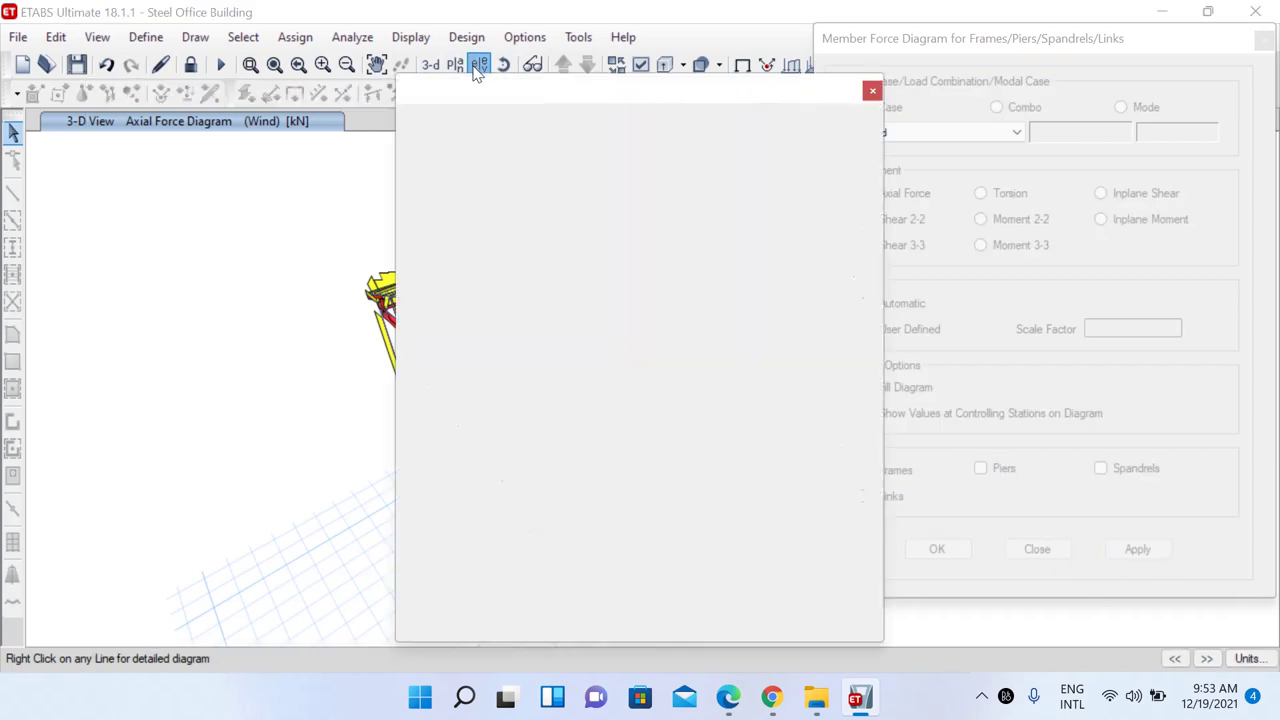
left_click(545, 593)
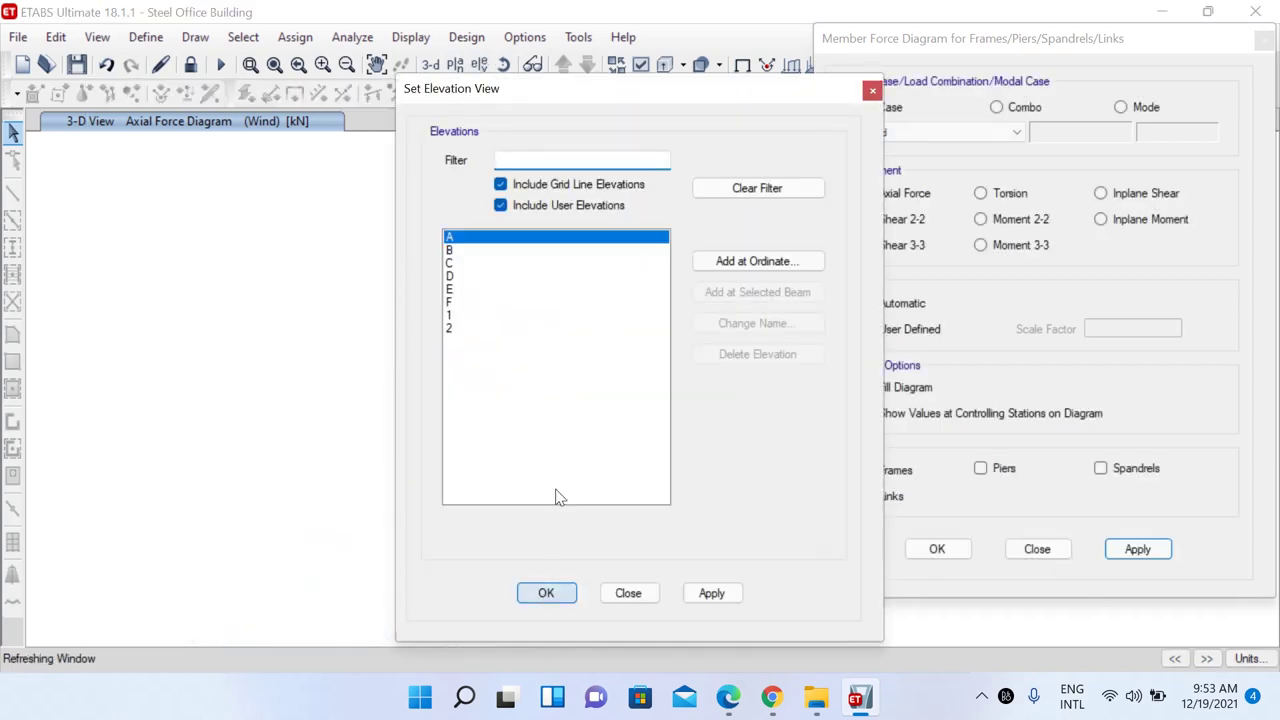
scroll(678, 245, "up", 4)
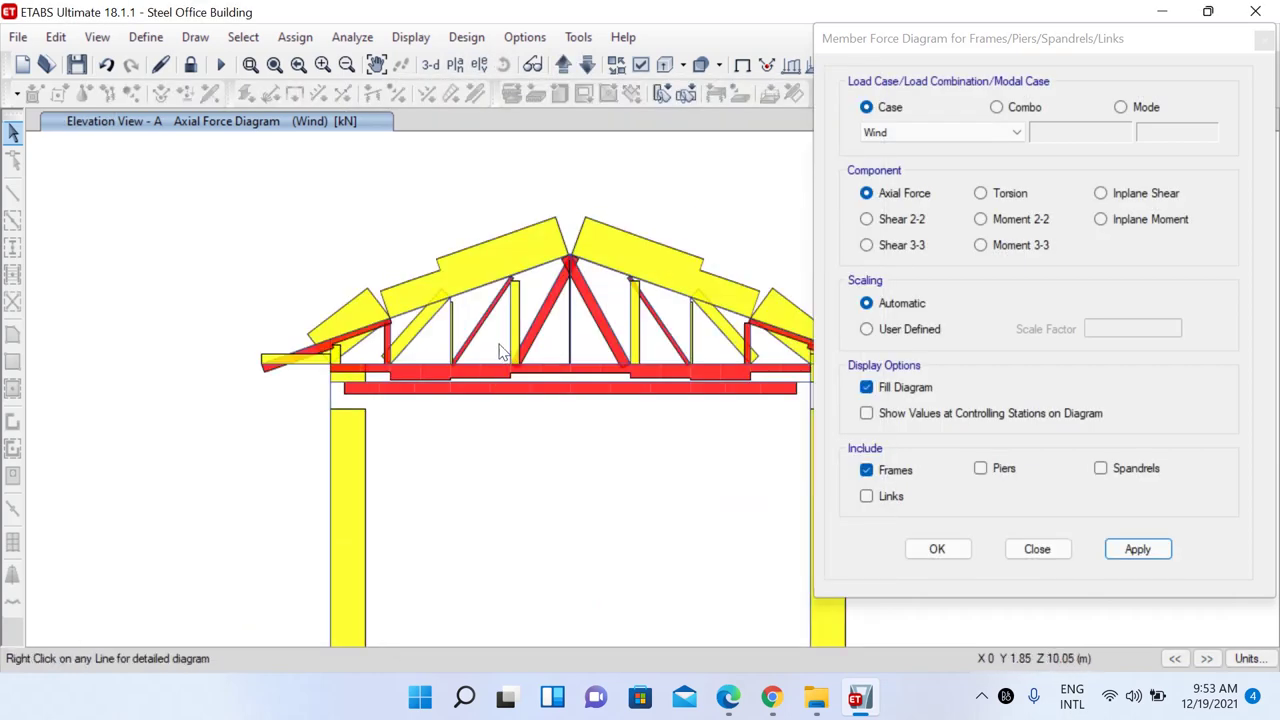
right_click(470, 292)
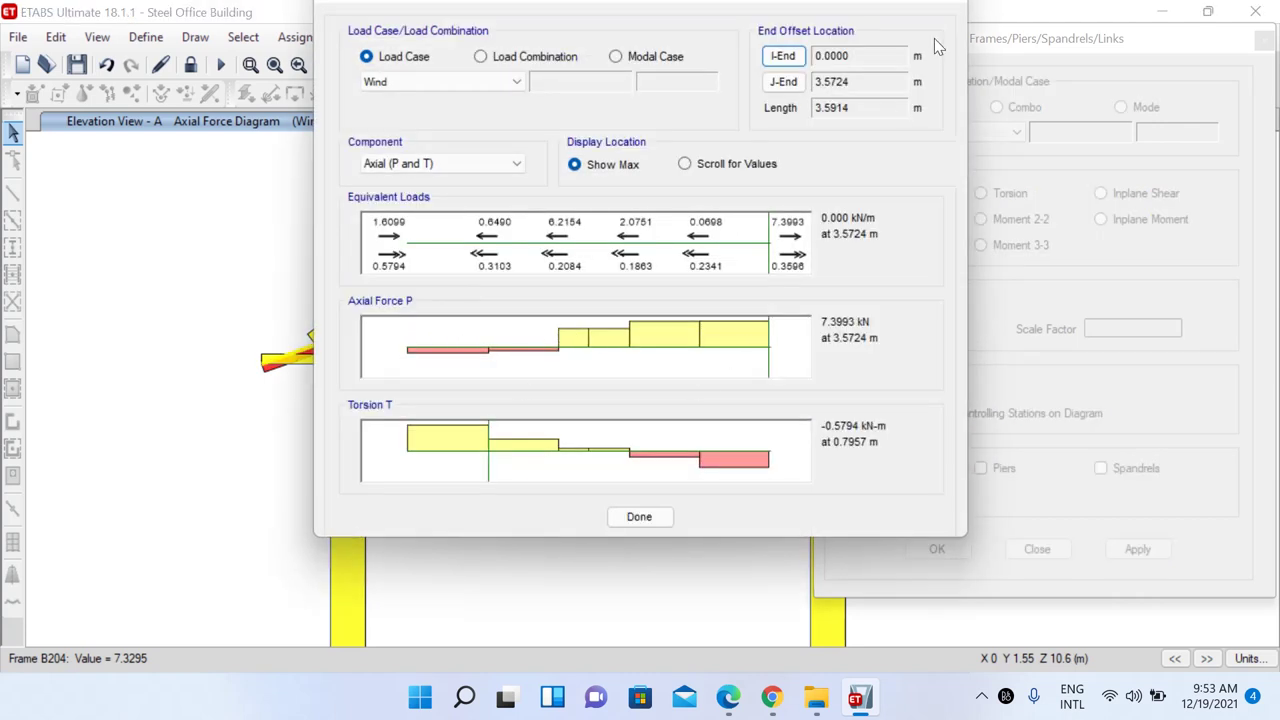
left_click_drag(500, 1, 500, 94)
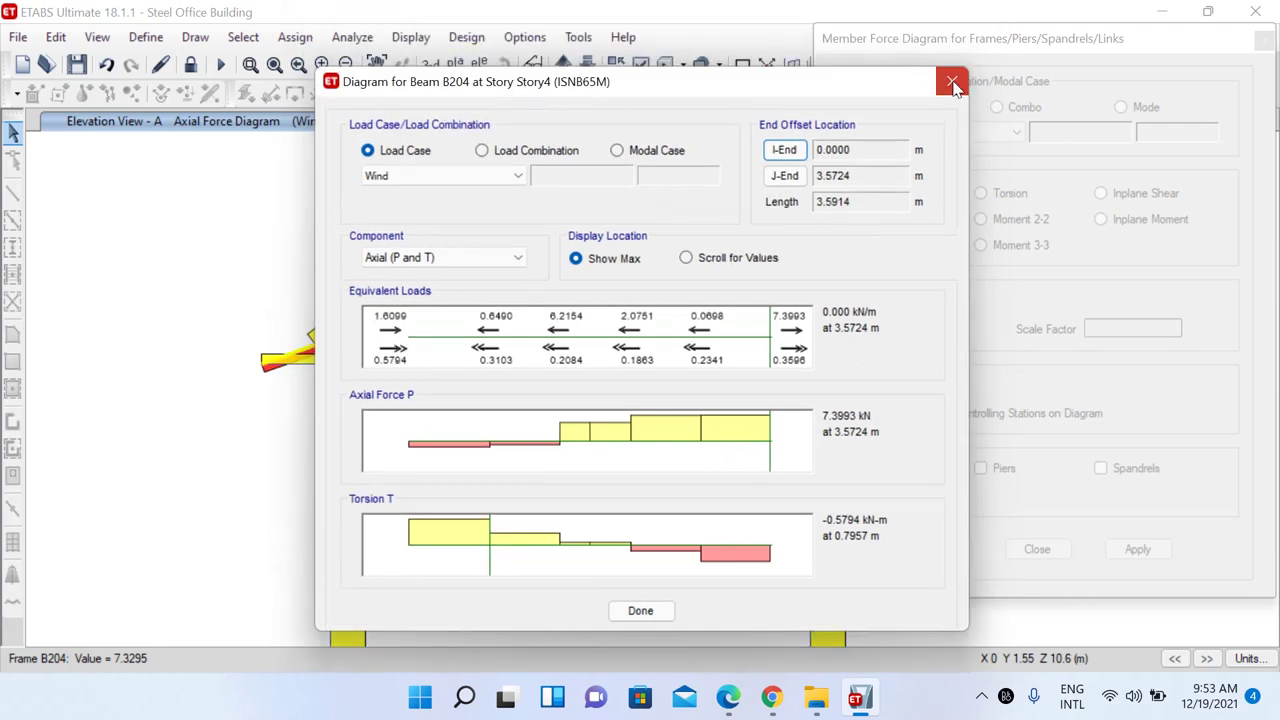
left_click(952, 82)
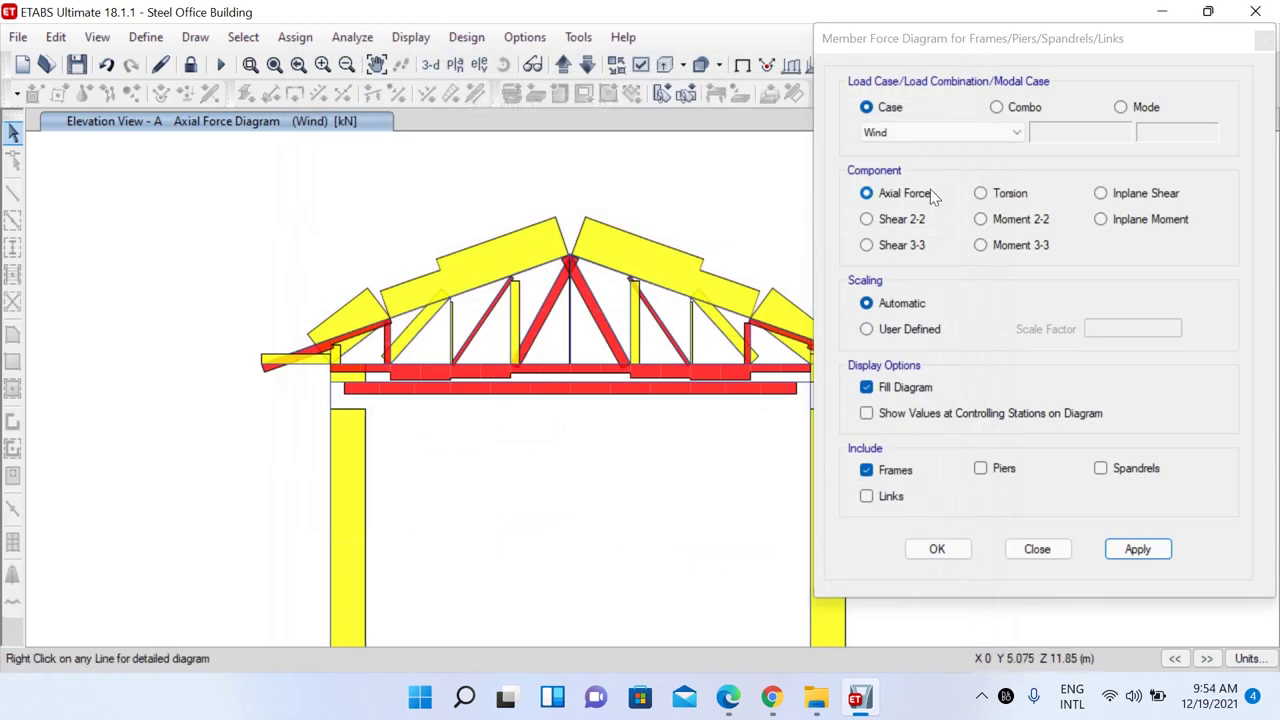
Display the frames' Moment 3-3 diagram for the Live load case and examine the roof truss top chord's detailed diagram, then close it
left_click(902, 135)
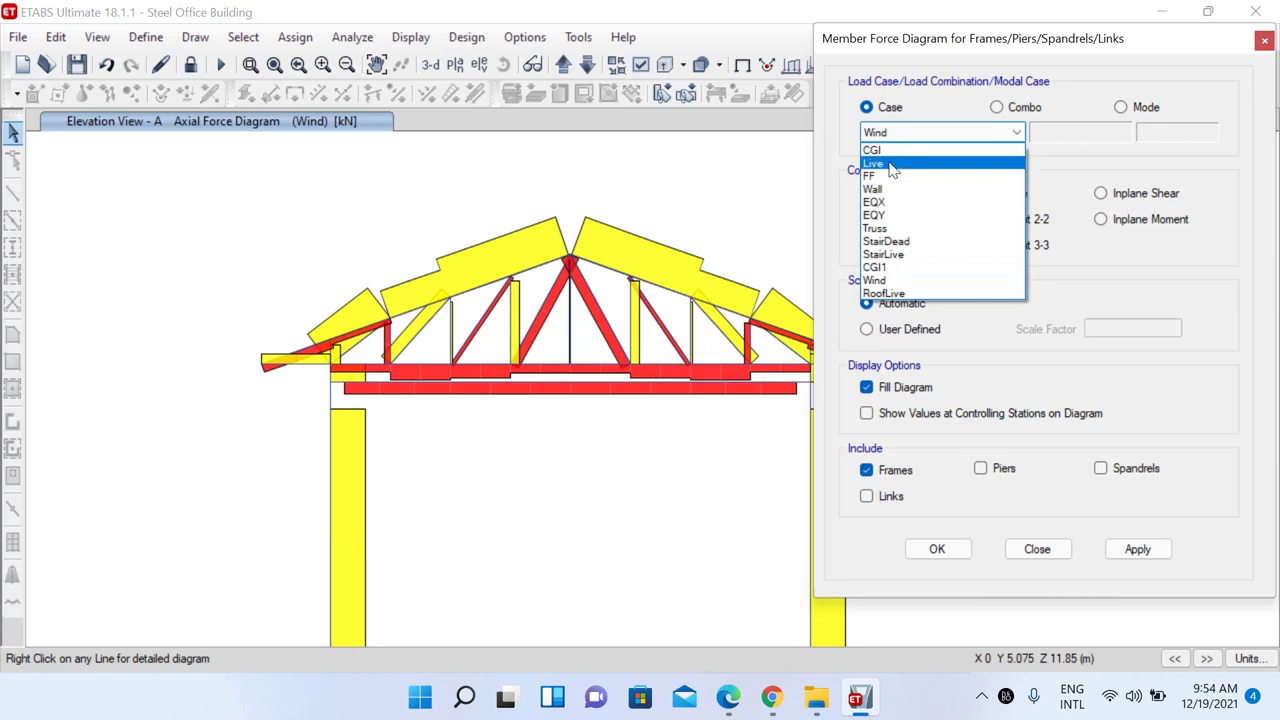
left_click(893, 165)
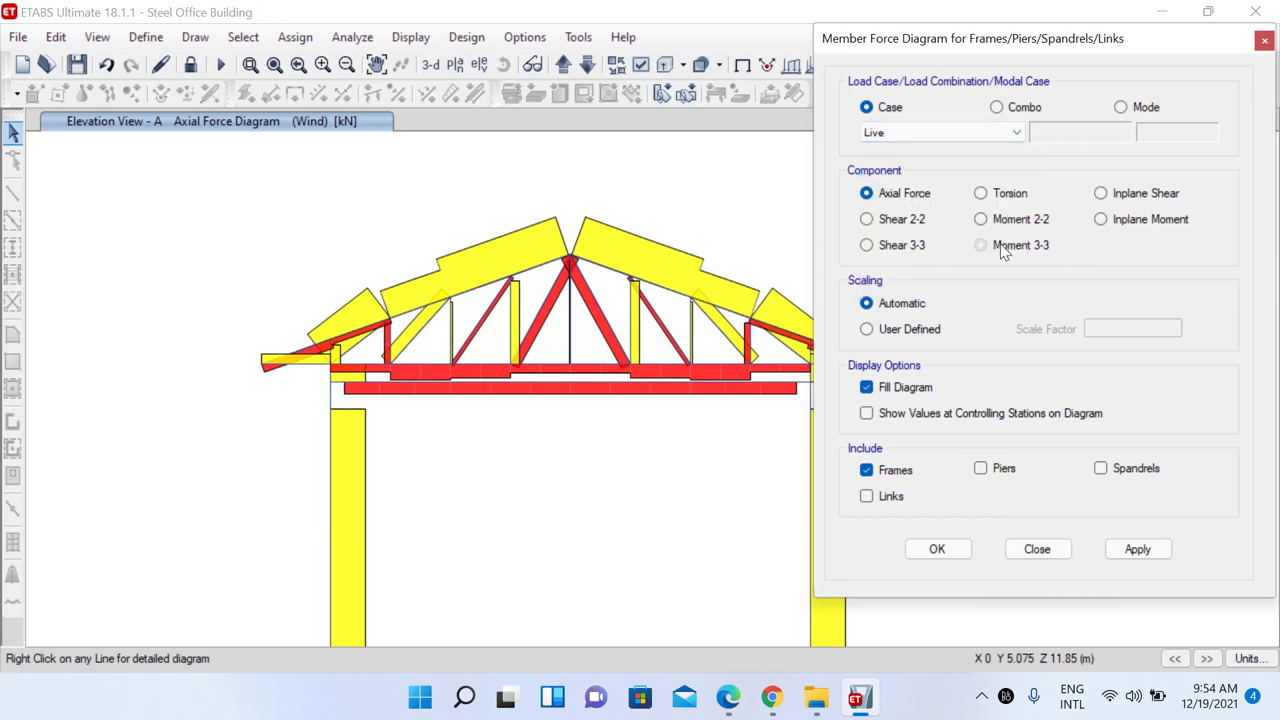
left_click(1003, 247)
left_click(1137, 548)
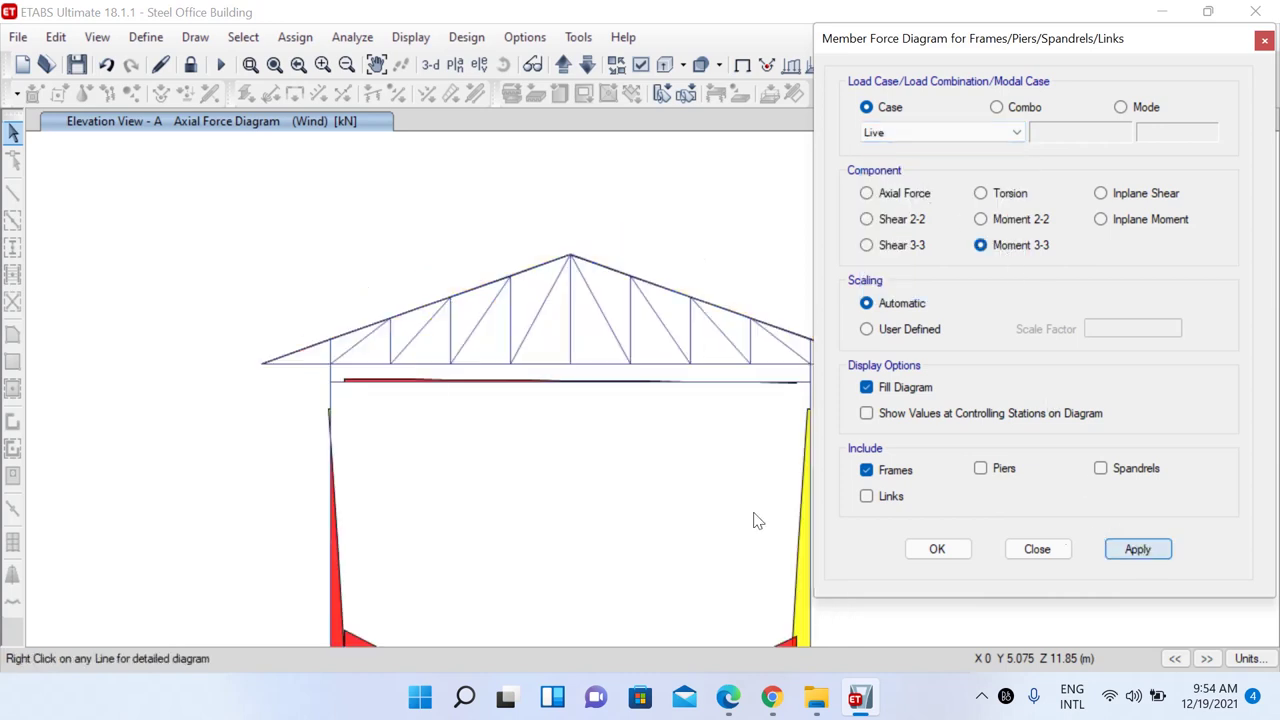
right_click(419, 308)
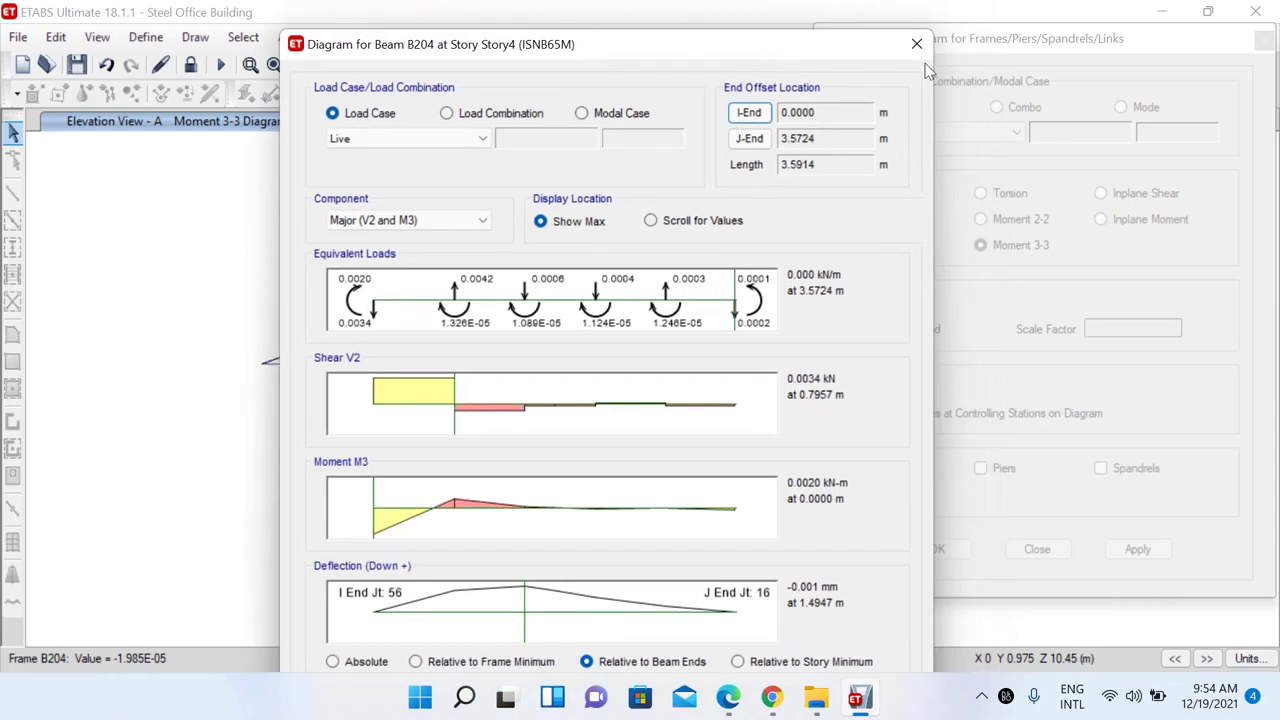
left_click(916, 44)
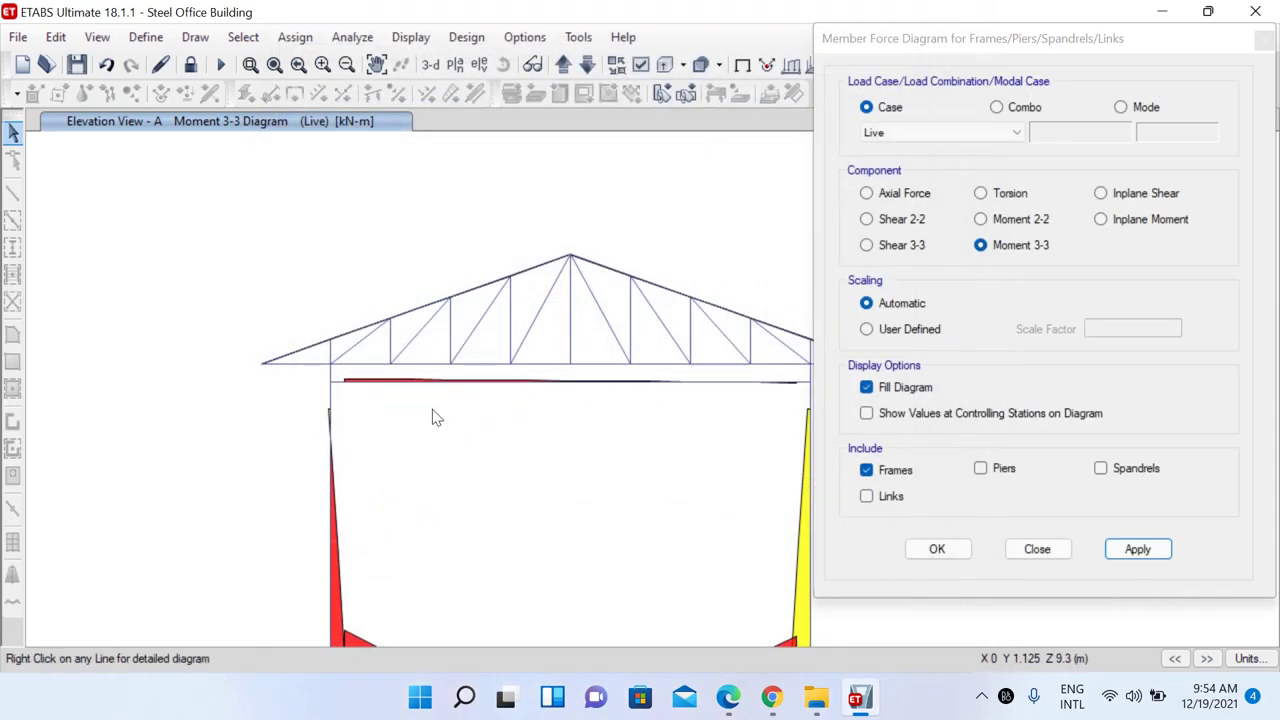
Return to the 3-D view, close the member force settings and show the undeformed shape
left_click(430, 64)
left_click(1037, 549)
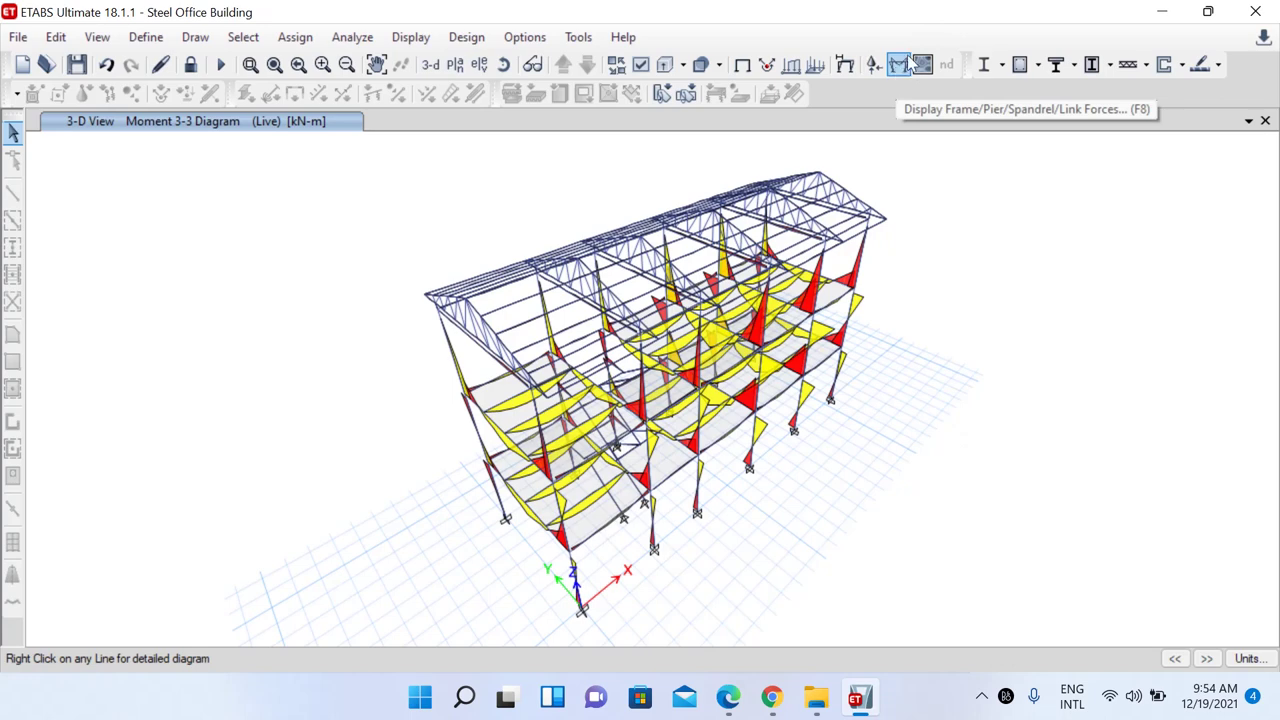
left_click(742, 64)
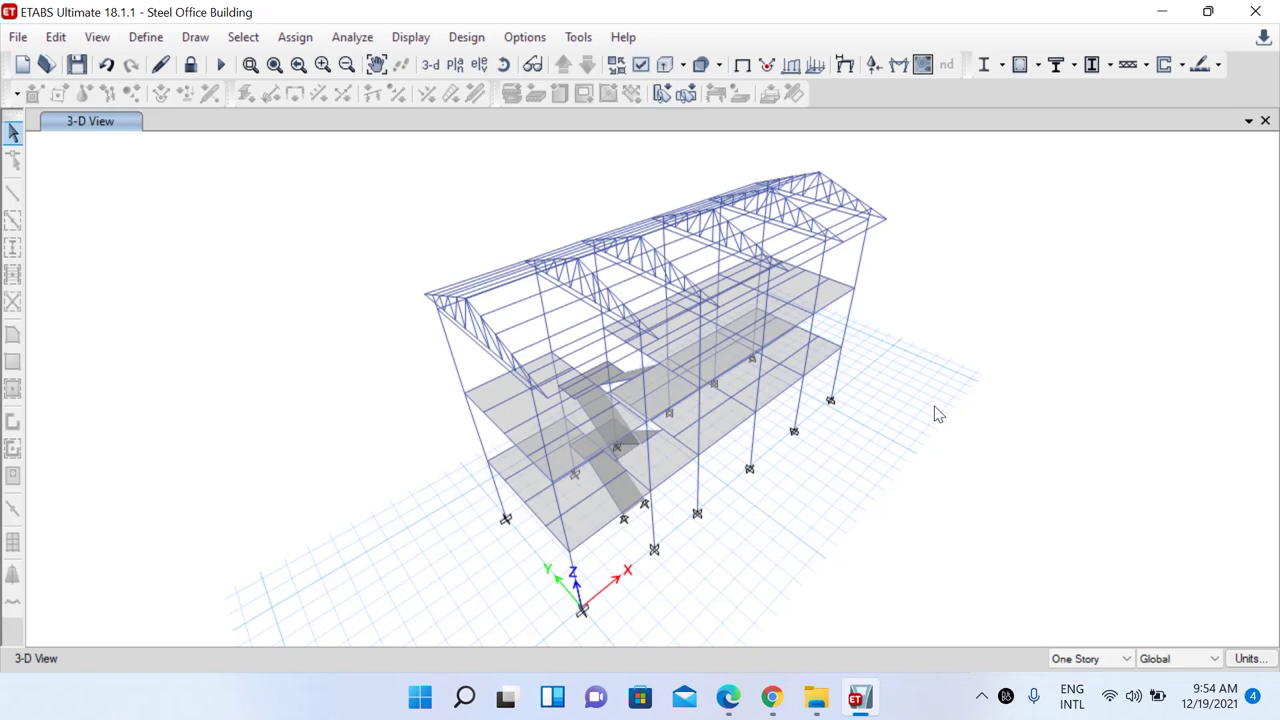
Open Post Analysis Codal Checks.xlsx, dismiss the licence notices and examine the storey drift limitation clause on the Story Drift sheet
left_click(816, 697)
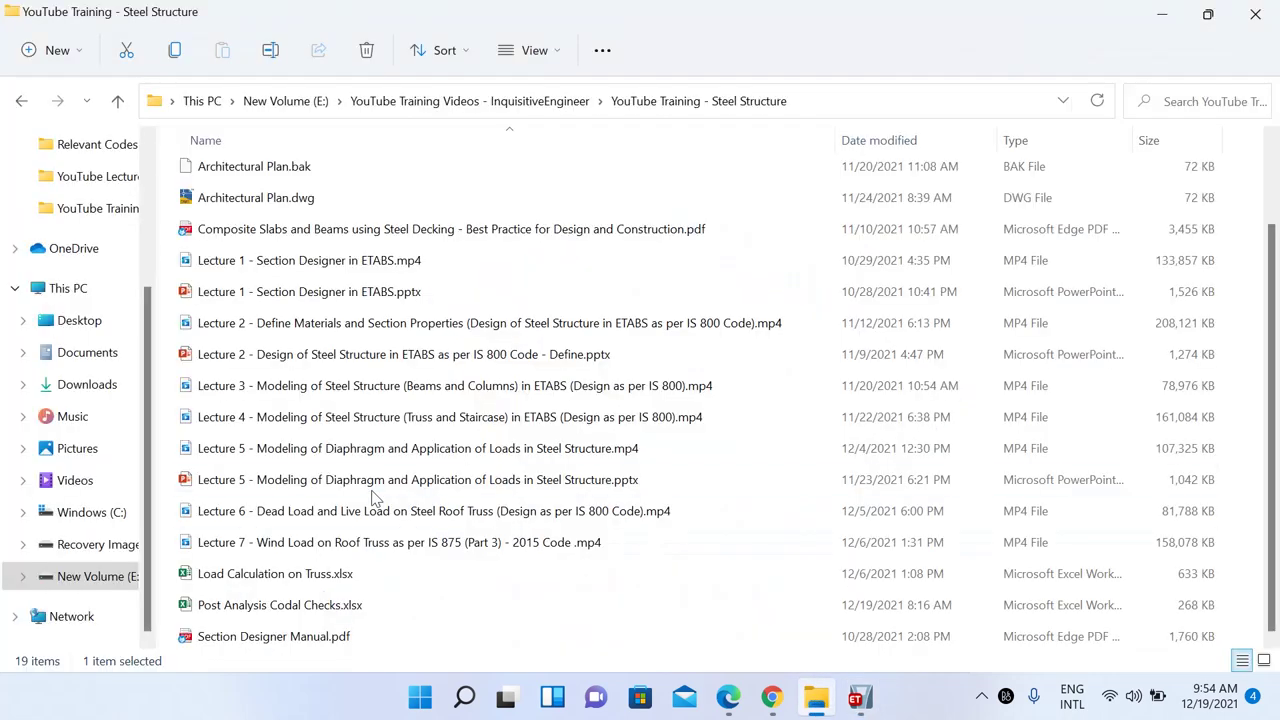
double_click(311, 607)
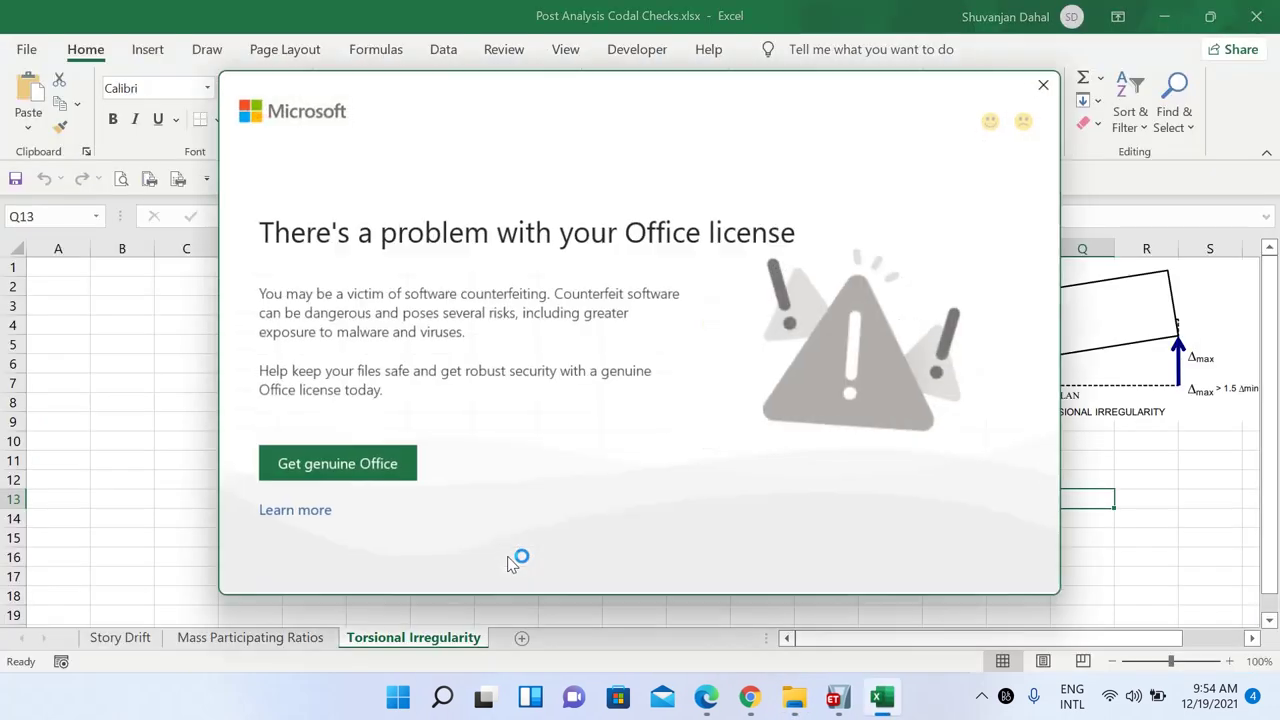
left_click(1043, 85)
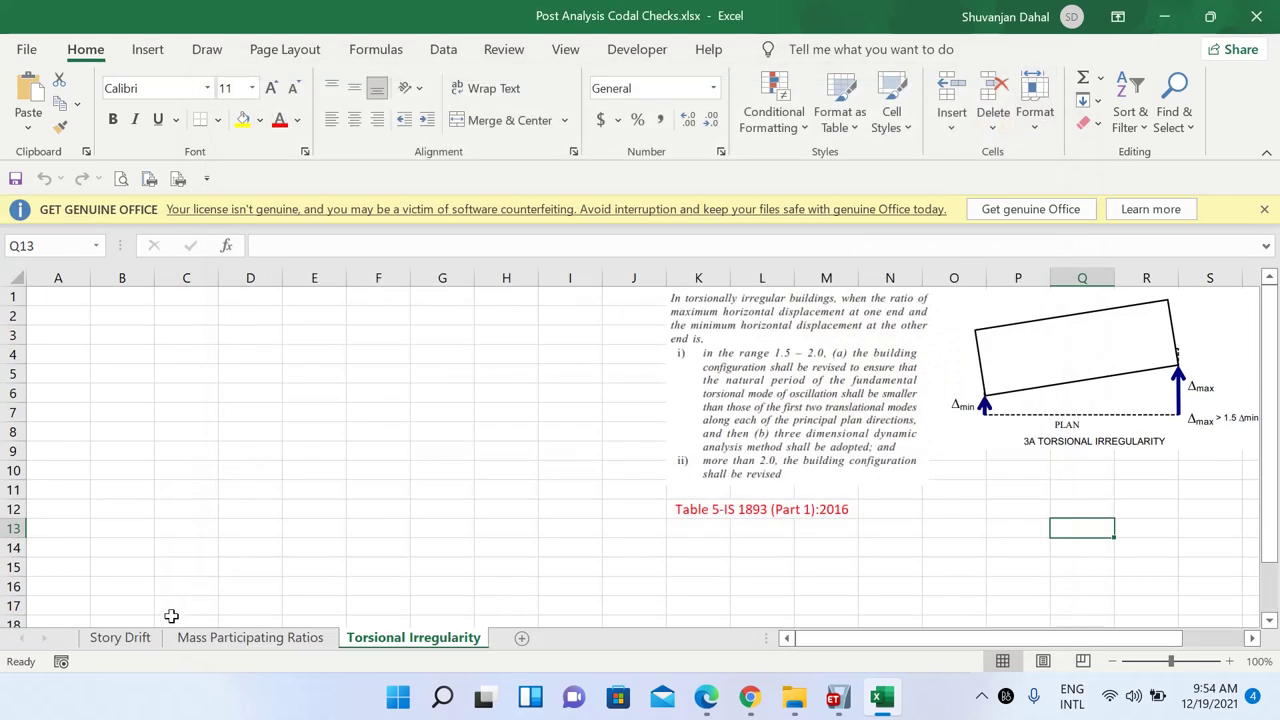
left_click(146, 641)
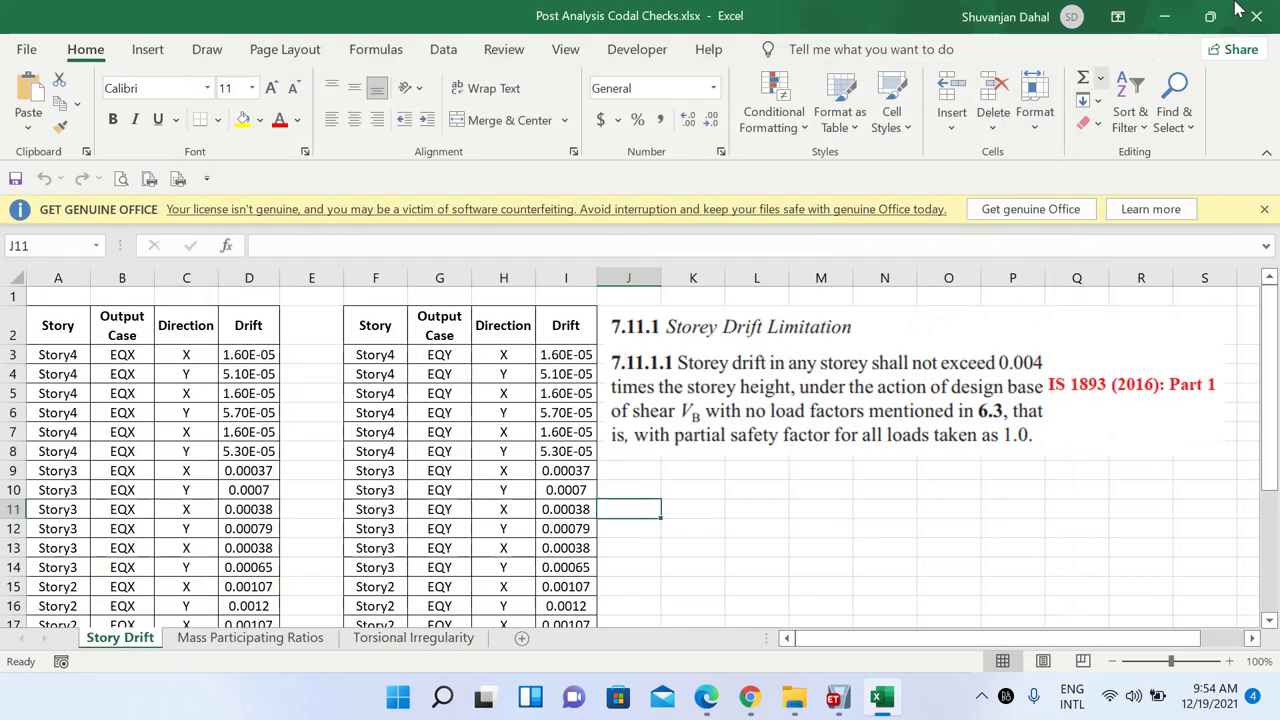
left_click(731, 365)
left_click(1264, 210)
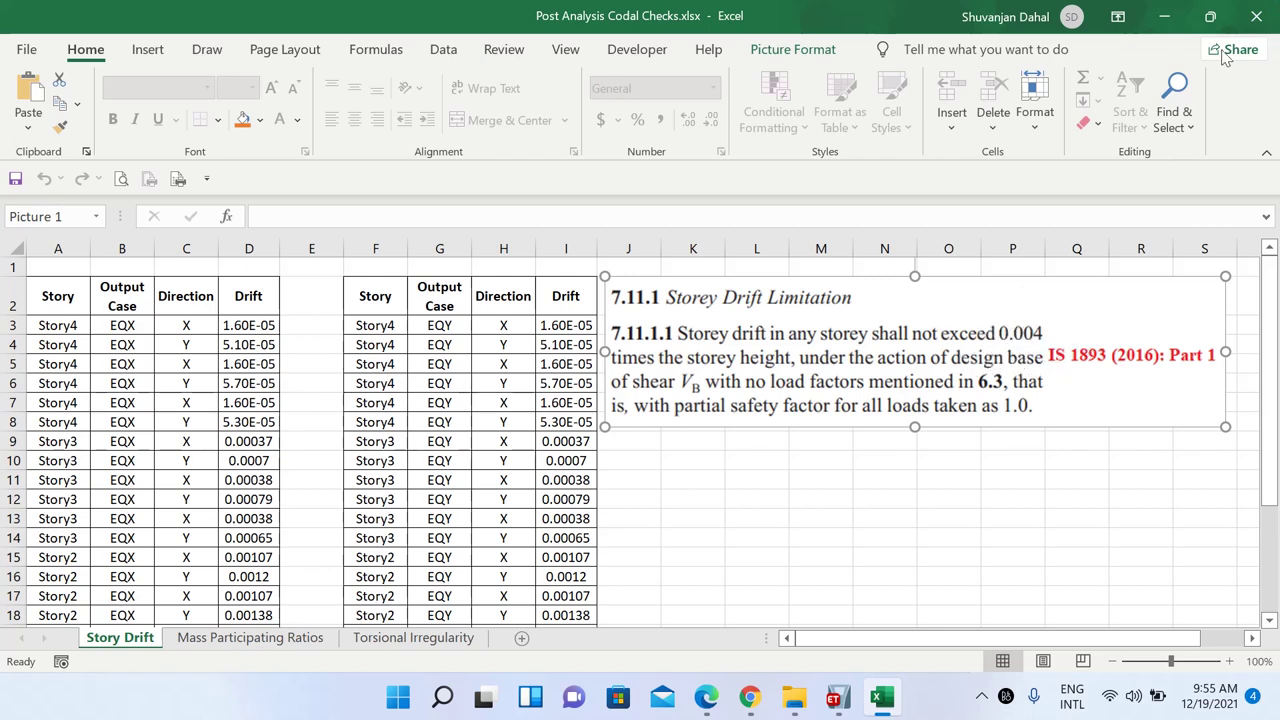
Minimize the workbook, switch back to ETABS and open the selection of tables for display
left_click(1164, 16)
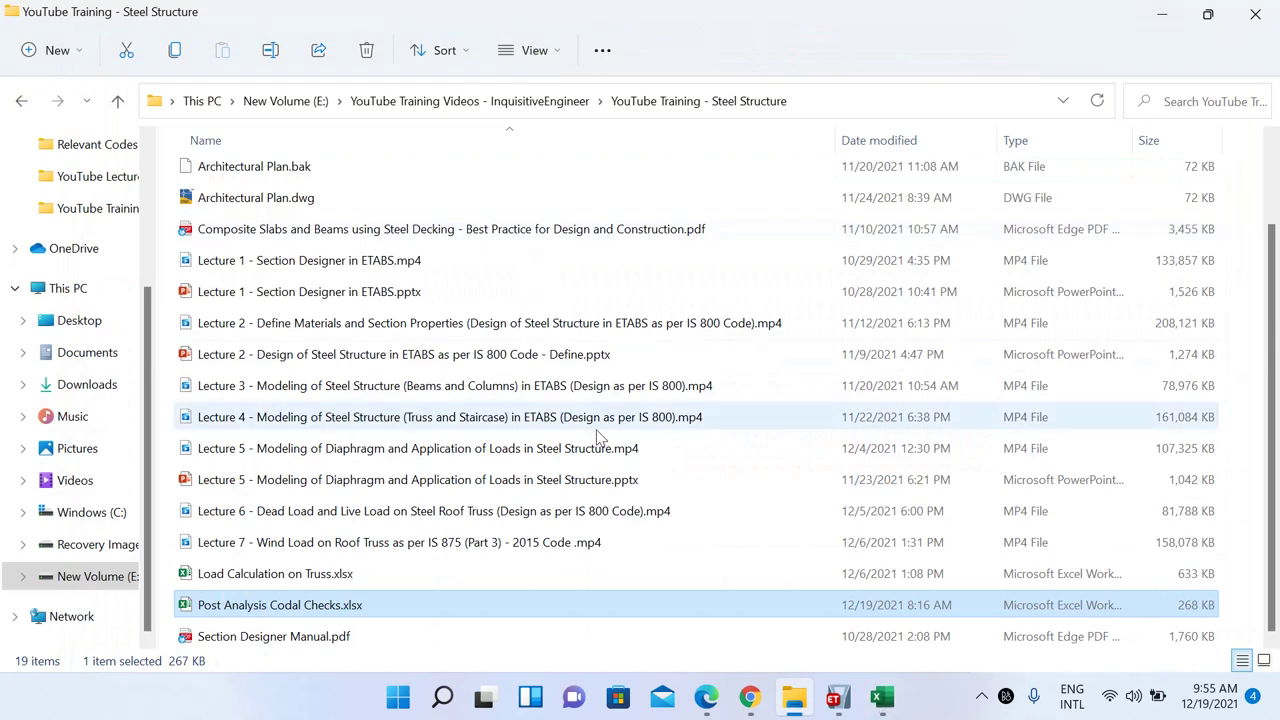
left_click(836, 696)
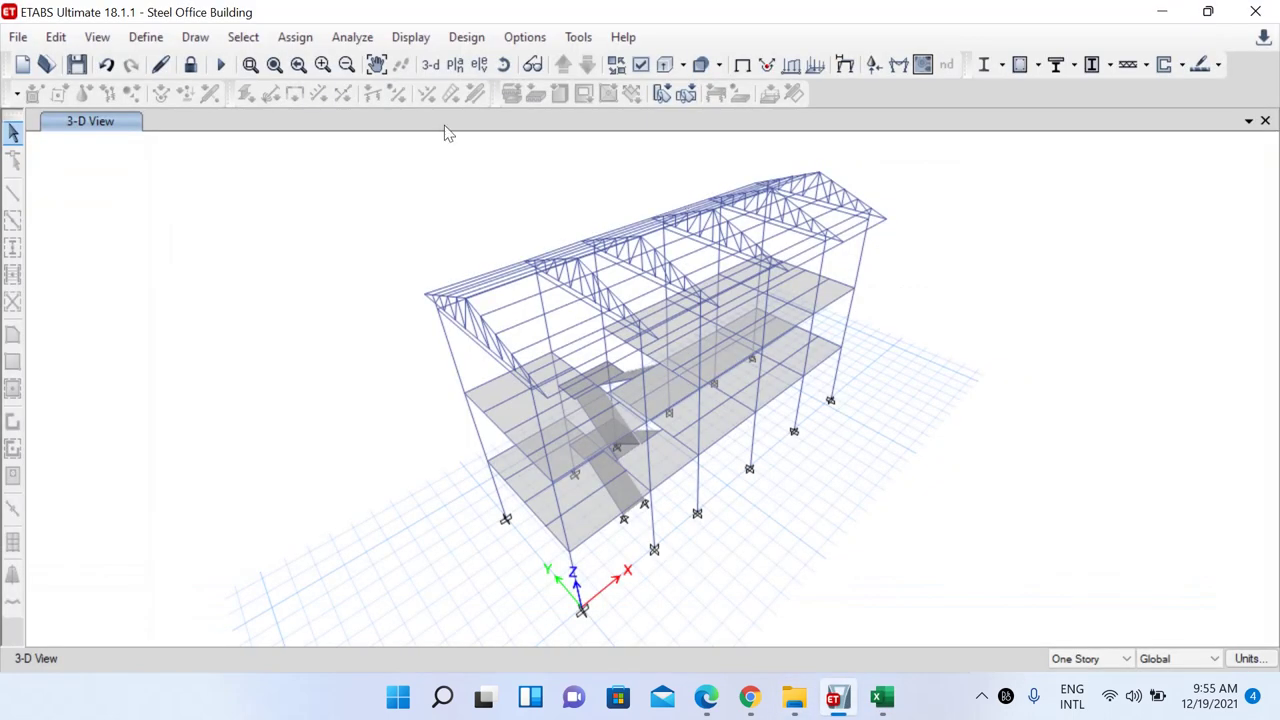
left_click(410, 37)
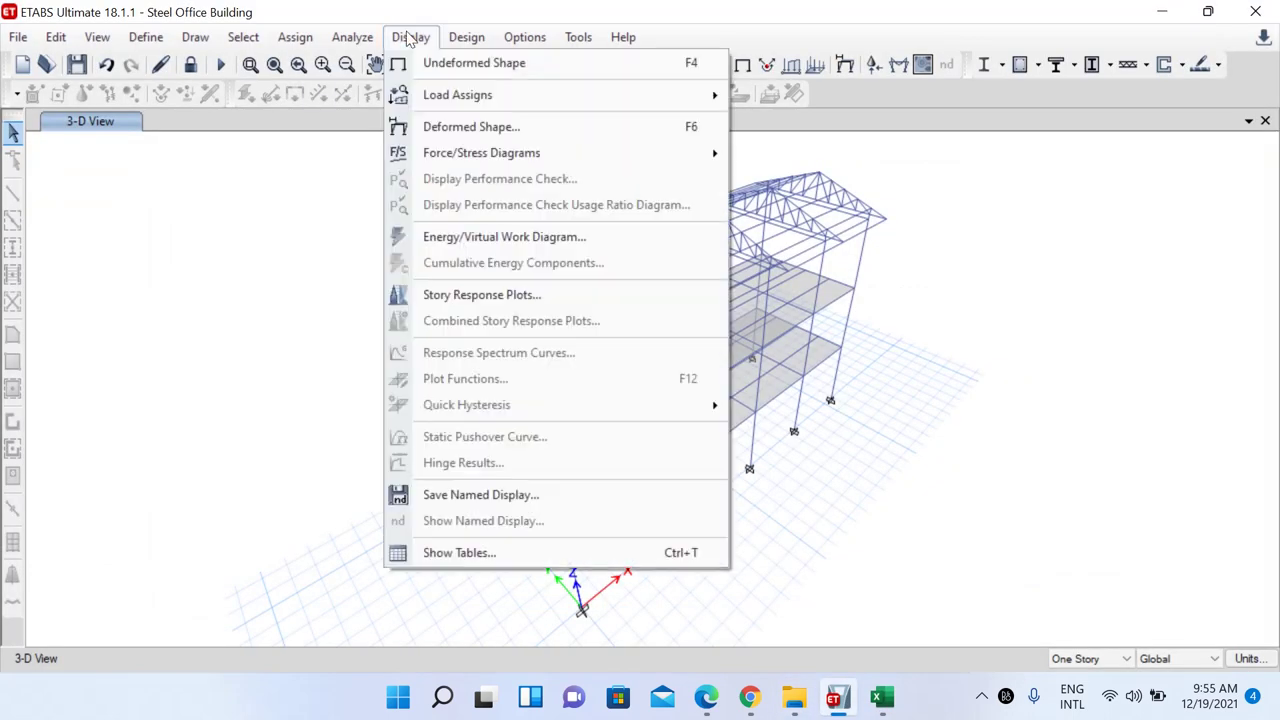
left_click(462, 552)
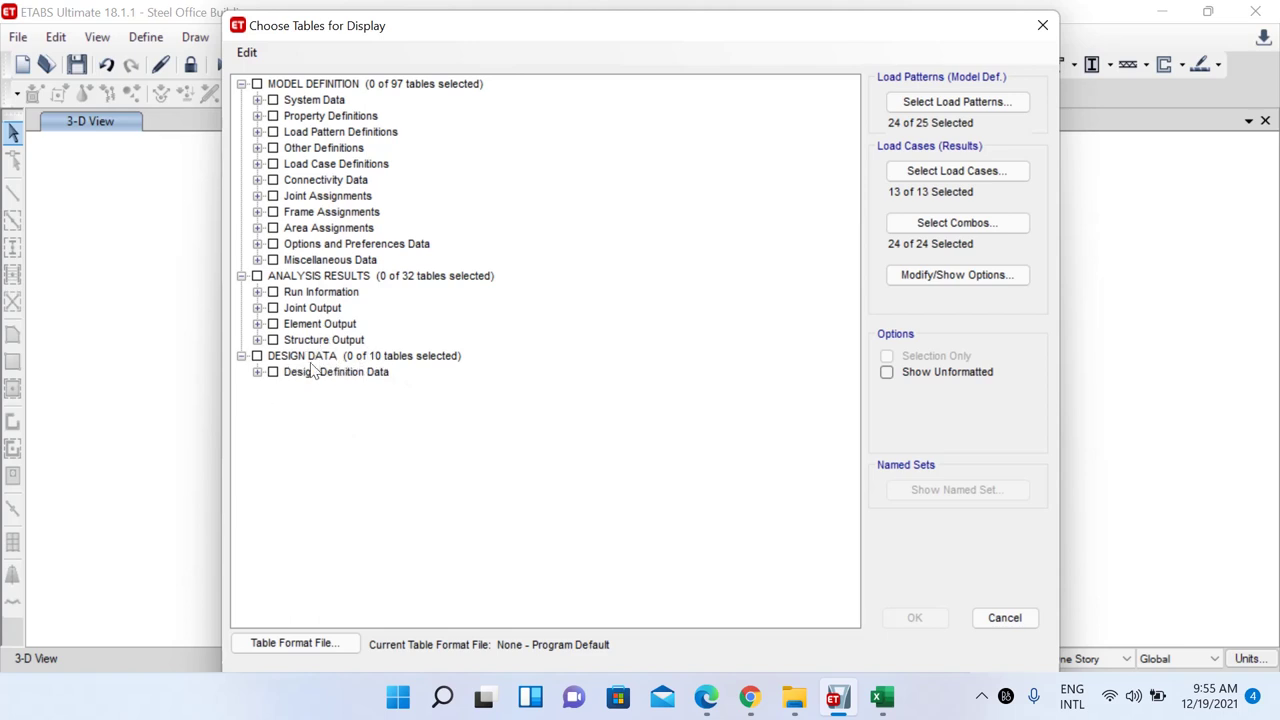
Display the Story Drifts table from the joint output displacements of the analysis results
left_click(258, 372)
left_click(258, 372)
left_click(241, 277)
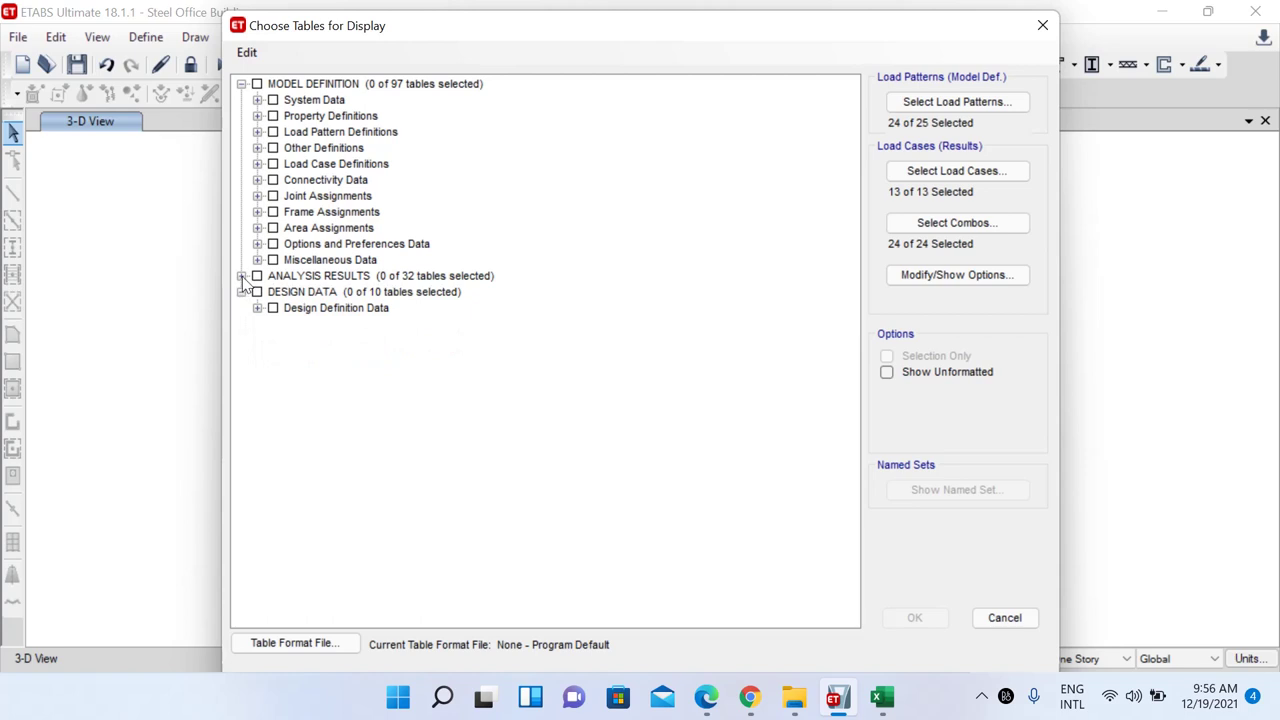
left_click(241, 277)
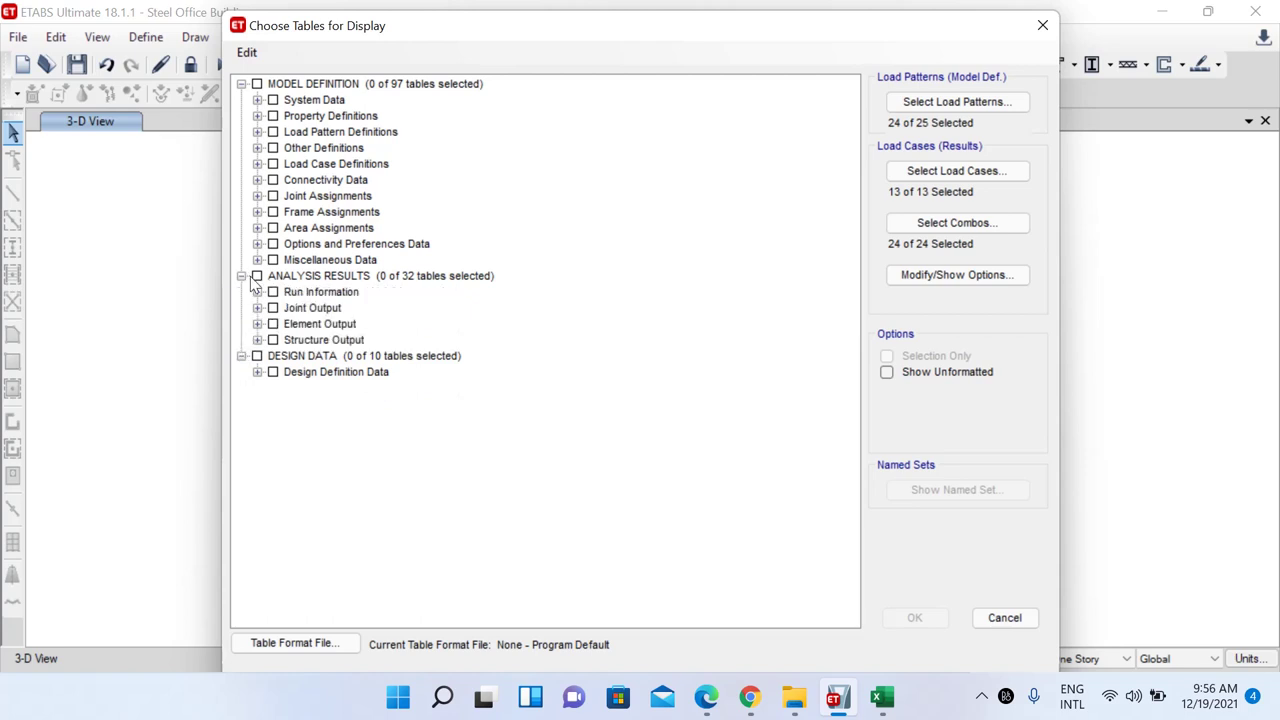
left_click(257, 308)
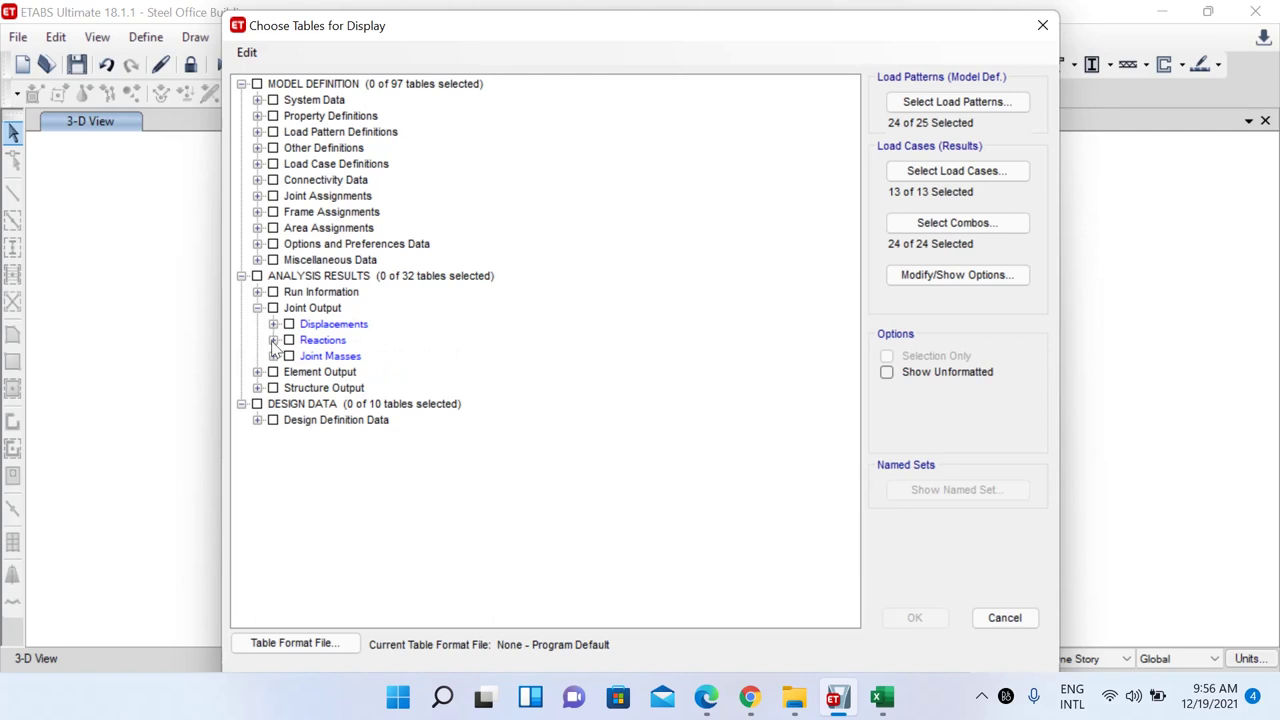
left_click(273, 341)
left_click(273, 341)
left_click(273, 324)
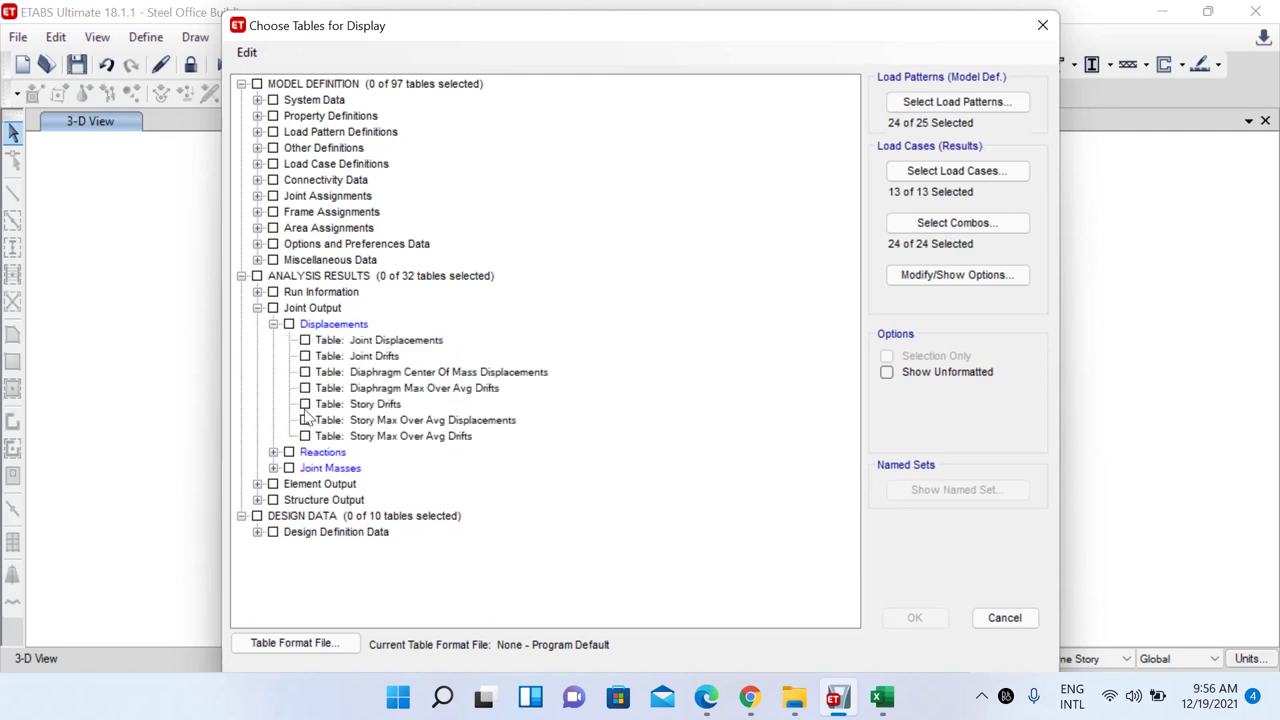
left_click(306, 406)
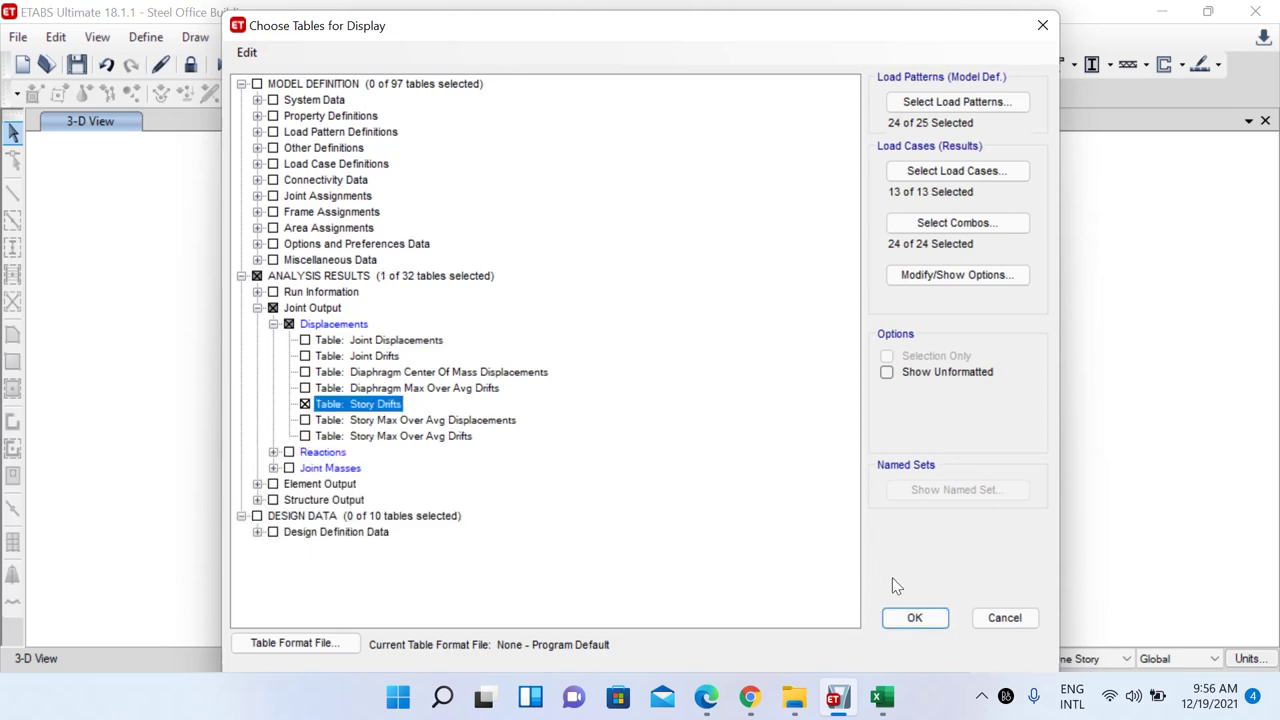
left_click(918, 620)
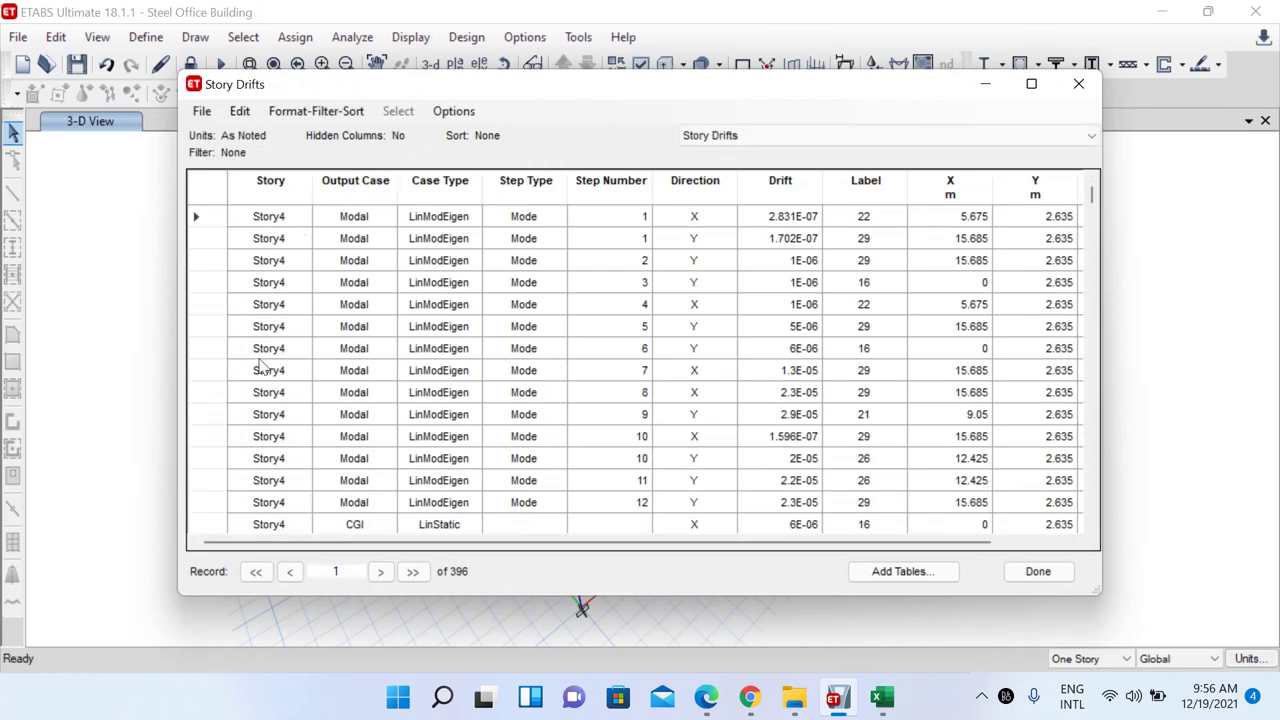
Filter the Story Drifts table by output case so that only EQX rows are listed
left_click(790, 187)
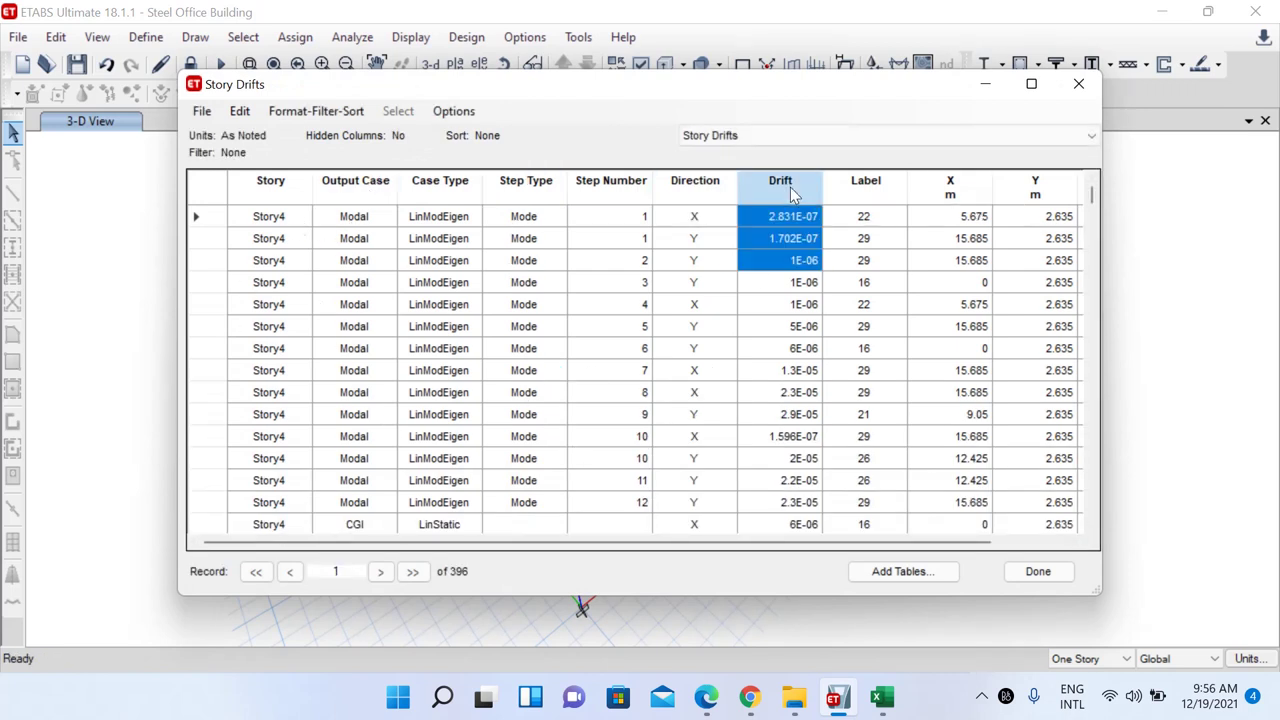
left_click(285, 190)
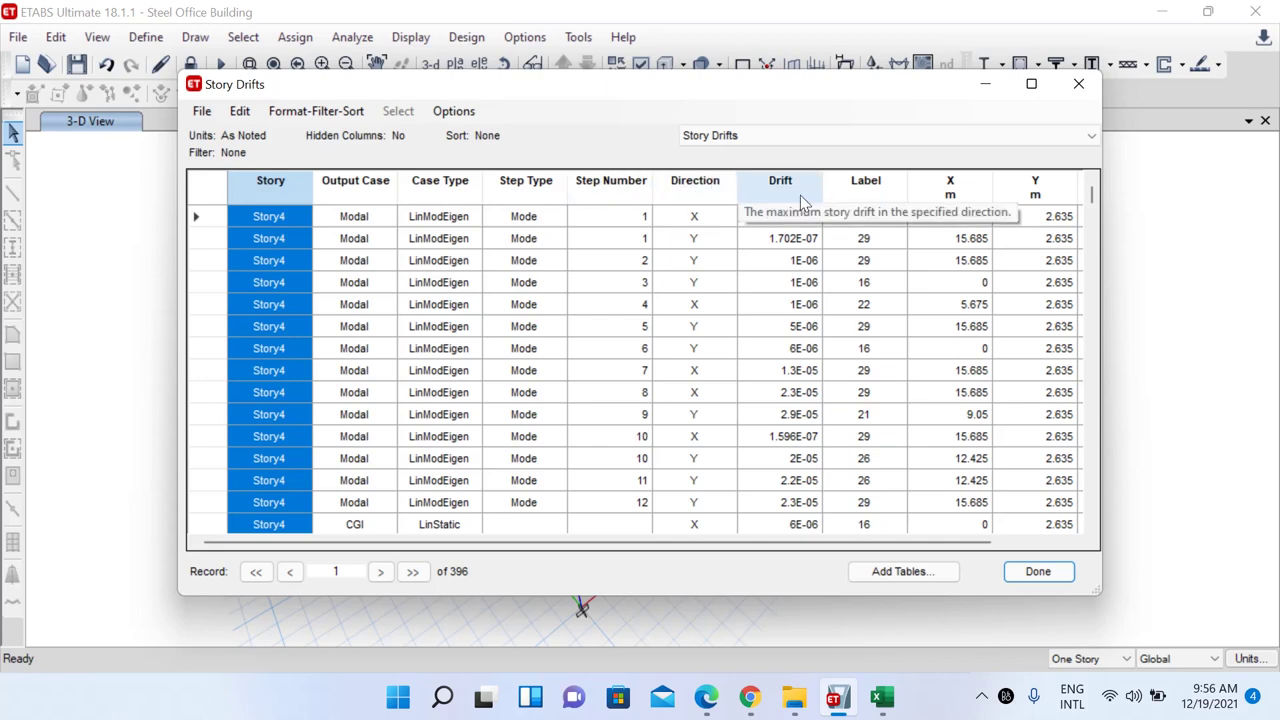
right_click(458, 190)
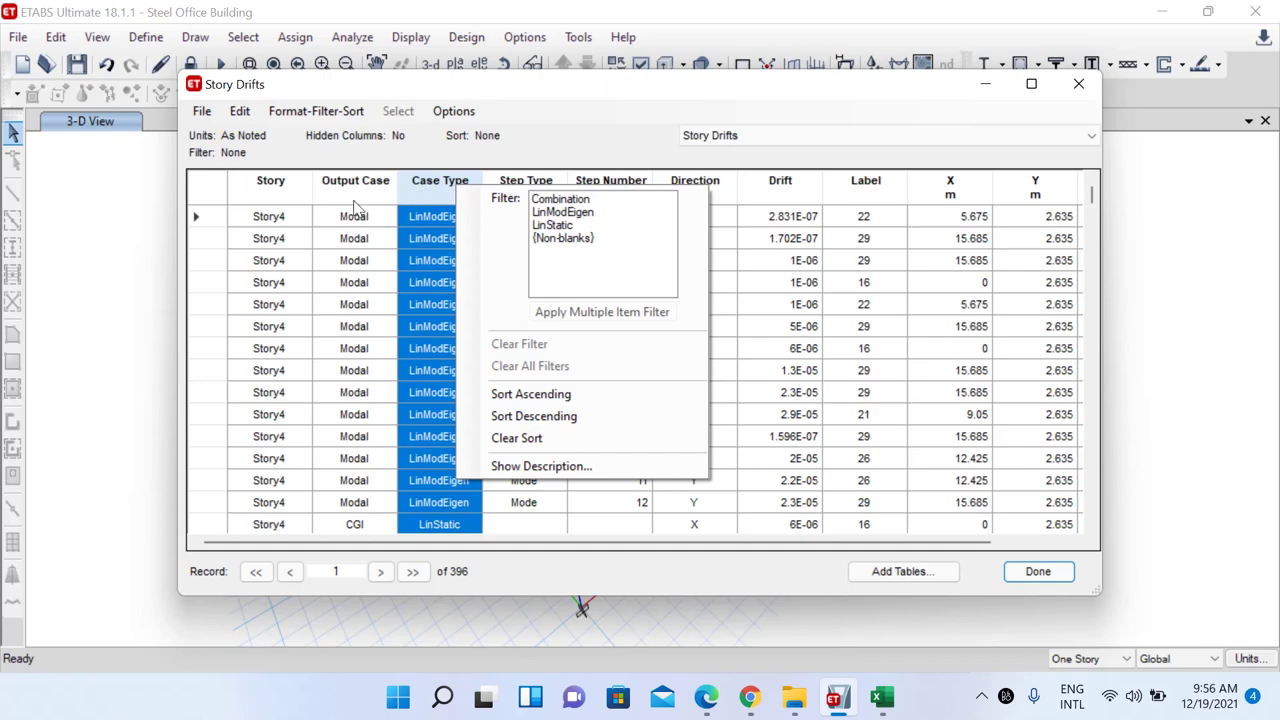
left_click(522, 126)
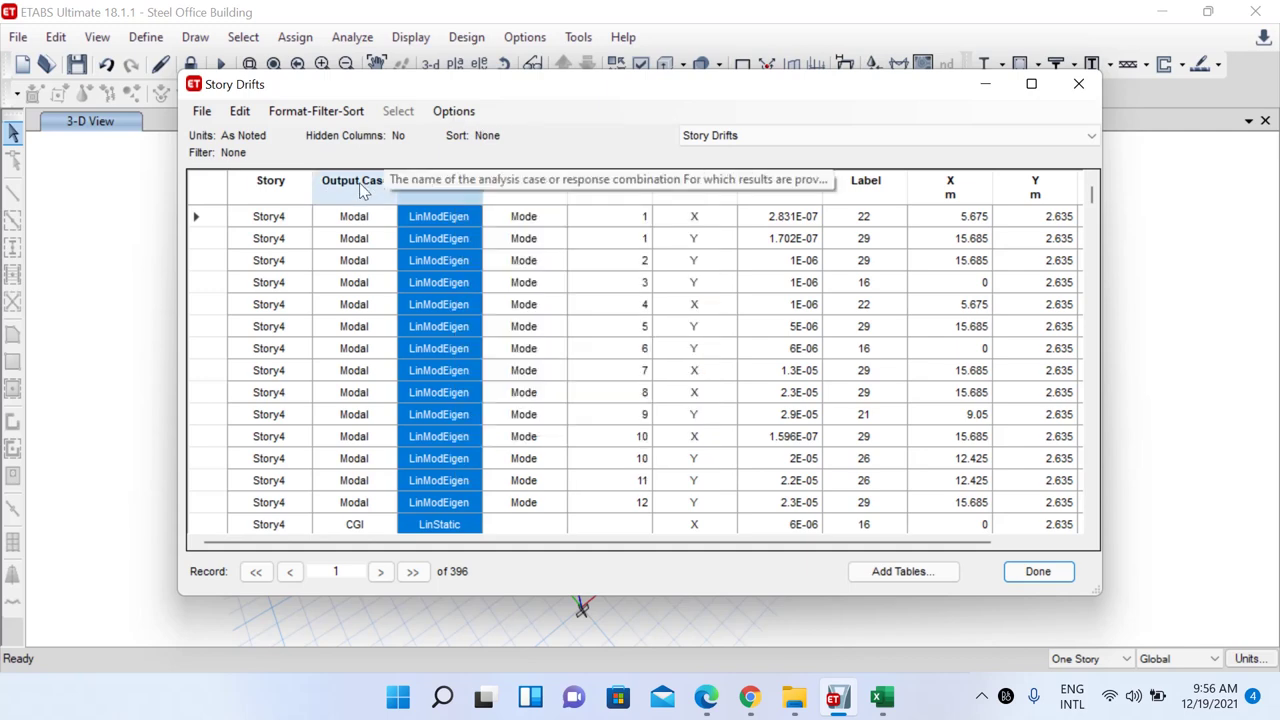
right_click(362, 190)
left_click(348, 190)
right_click(348, 190)
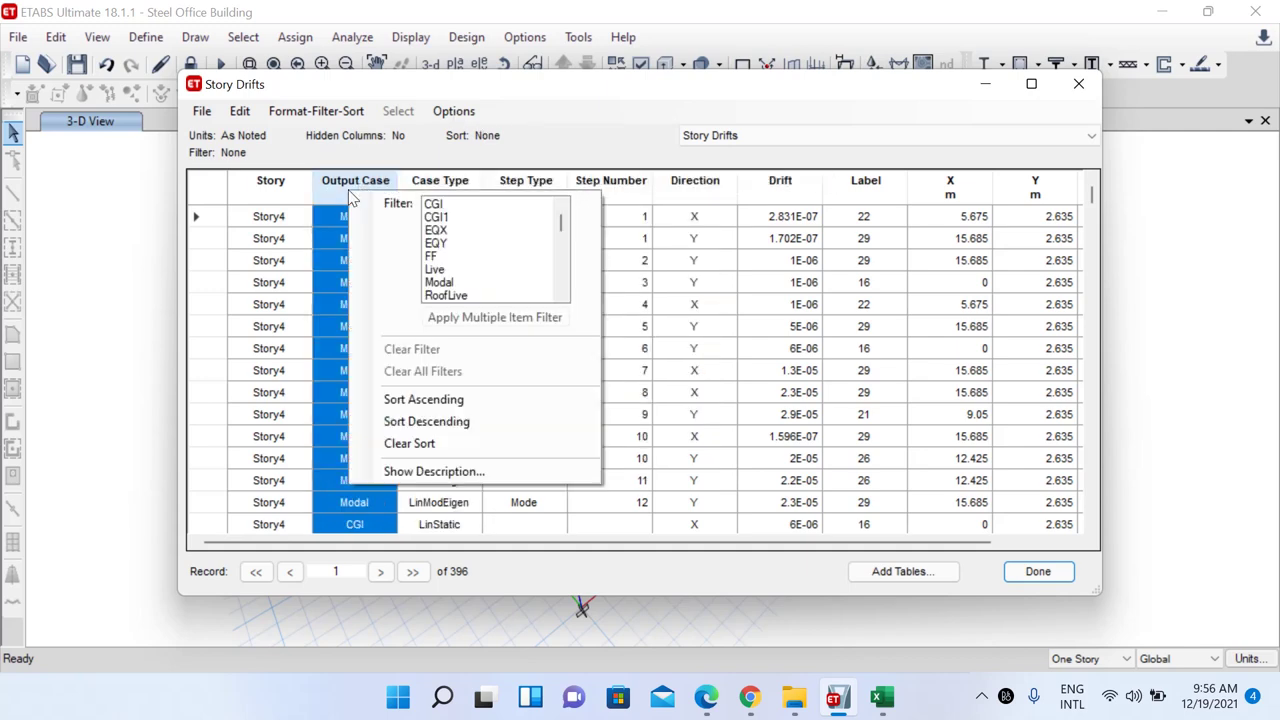
left_click(436, 230)
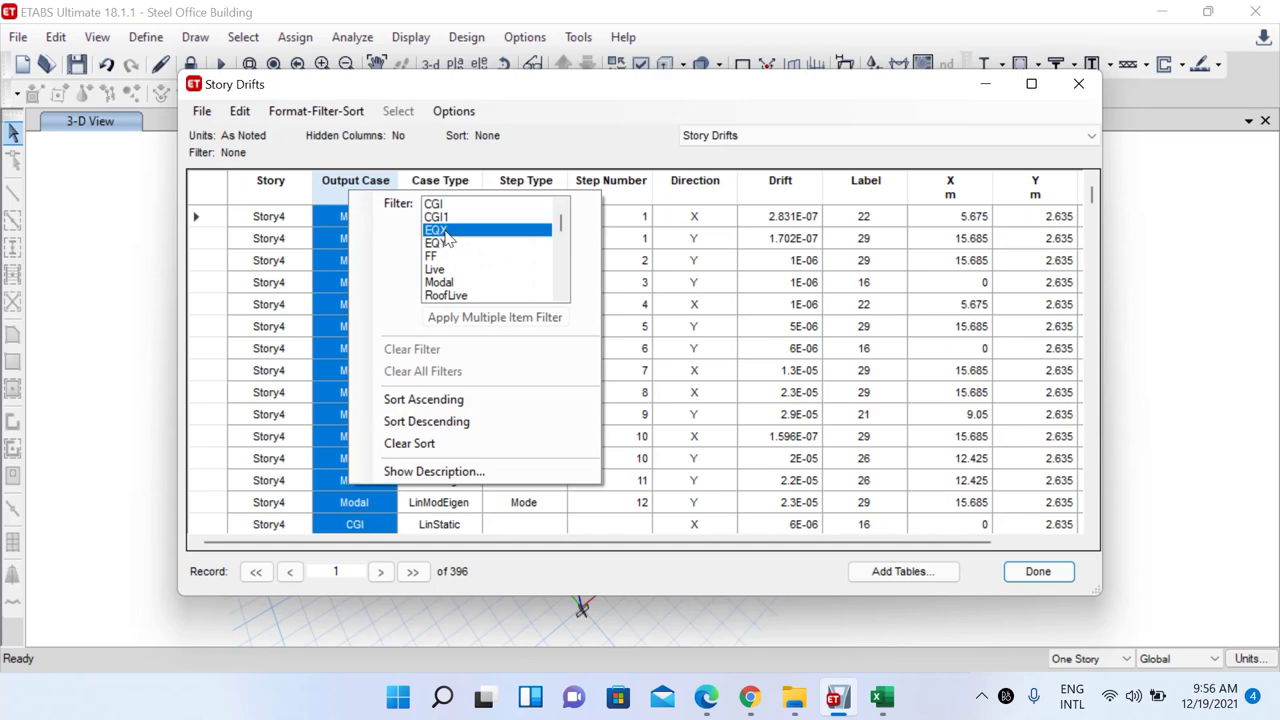
left_click(550, 138)
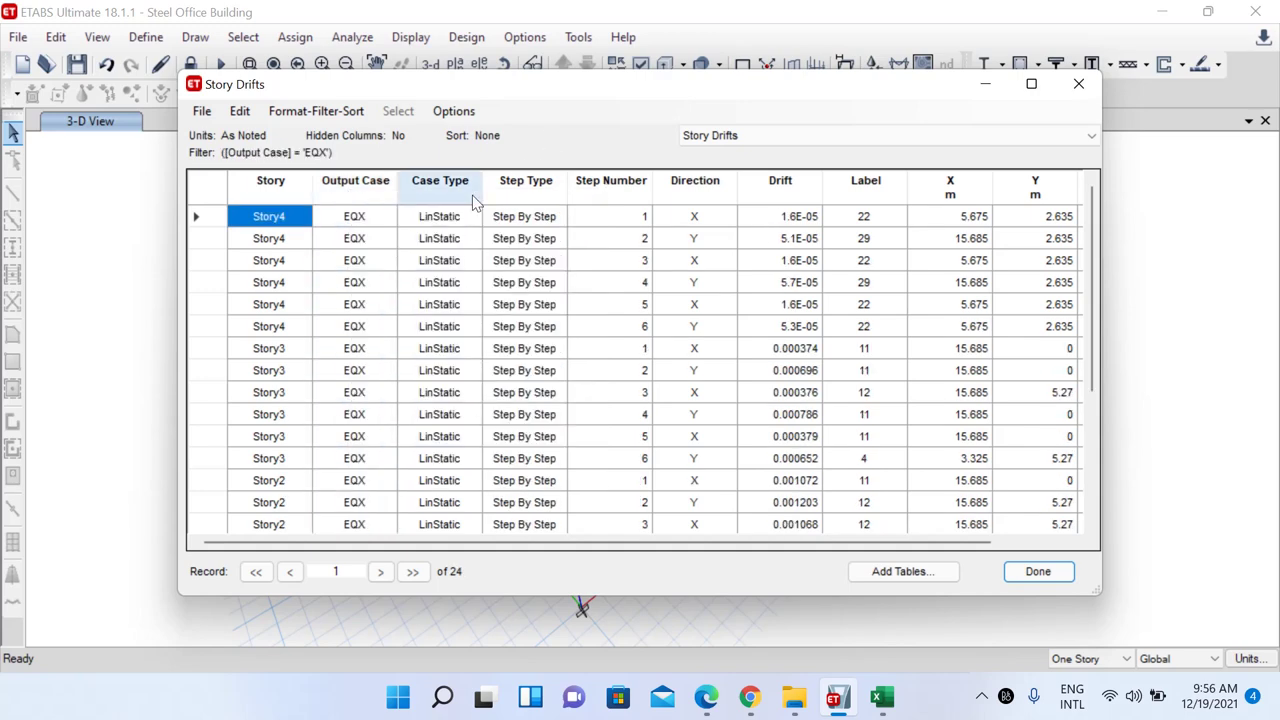
Review the filtered EQX drift rows for all stories
left_click(374, 186)
scroll(377, 271, "down", 1)
scroll(360, 400, "down", 2)
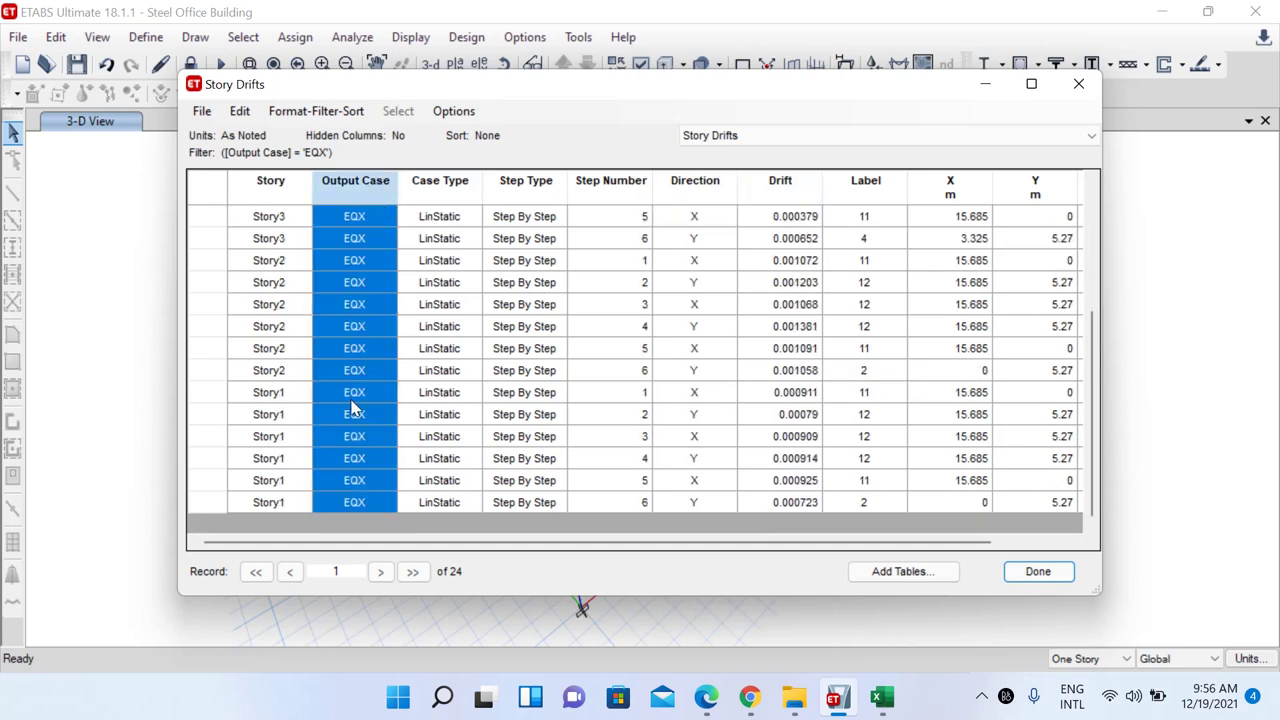
scroll(357, 409, "up", 4)
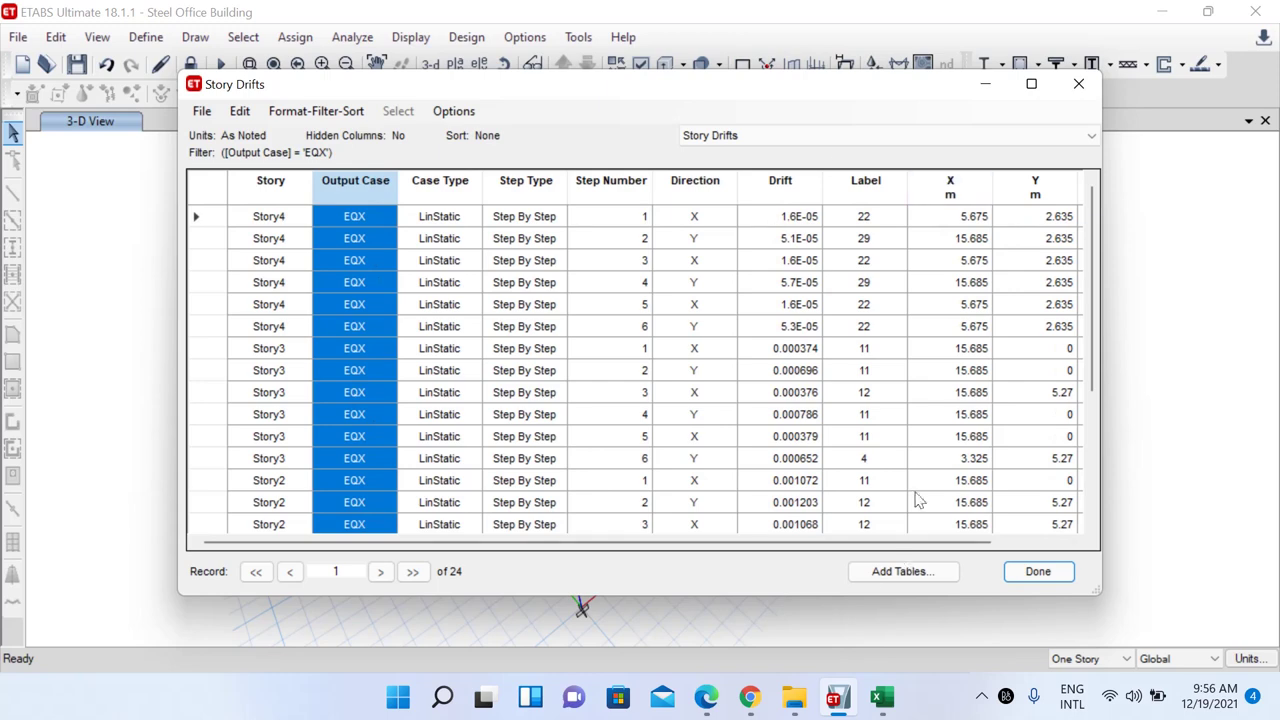
Switch to the Excel workbook and examine the Story, Output Case, Direction and Drift columns of the EQX table
left_click(884, 700)
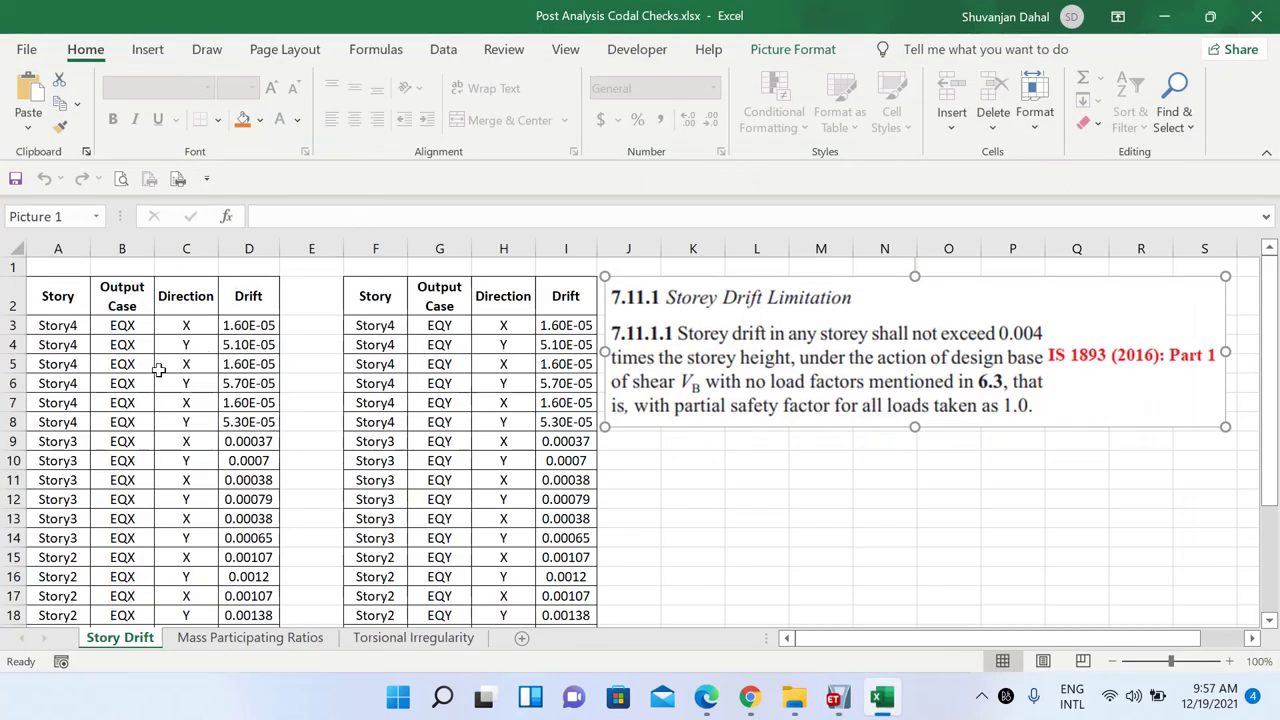
left_click(57, 294)
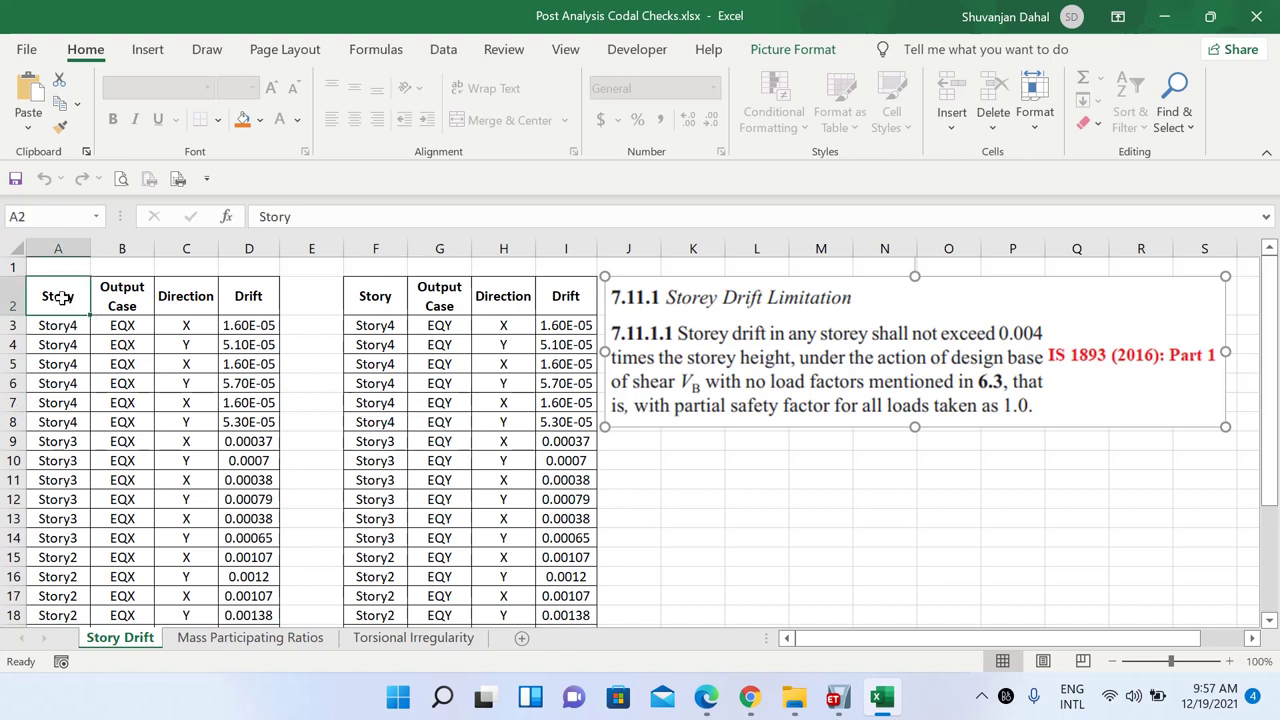
left_click(122, 296)
left_click(177, 299)
left_click(252, 298)
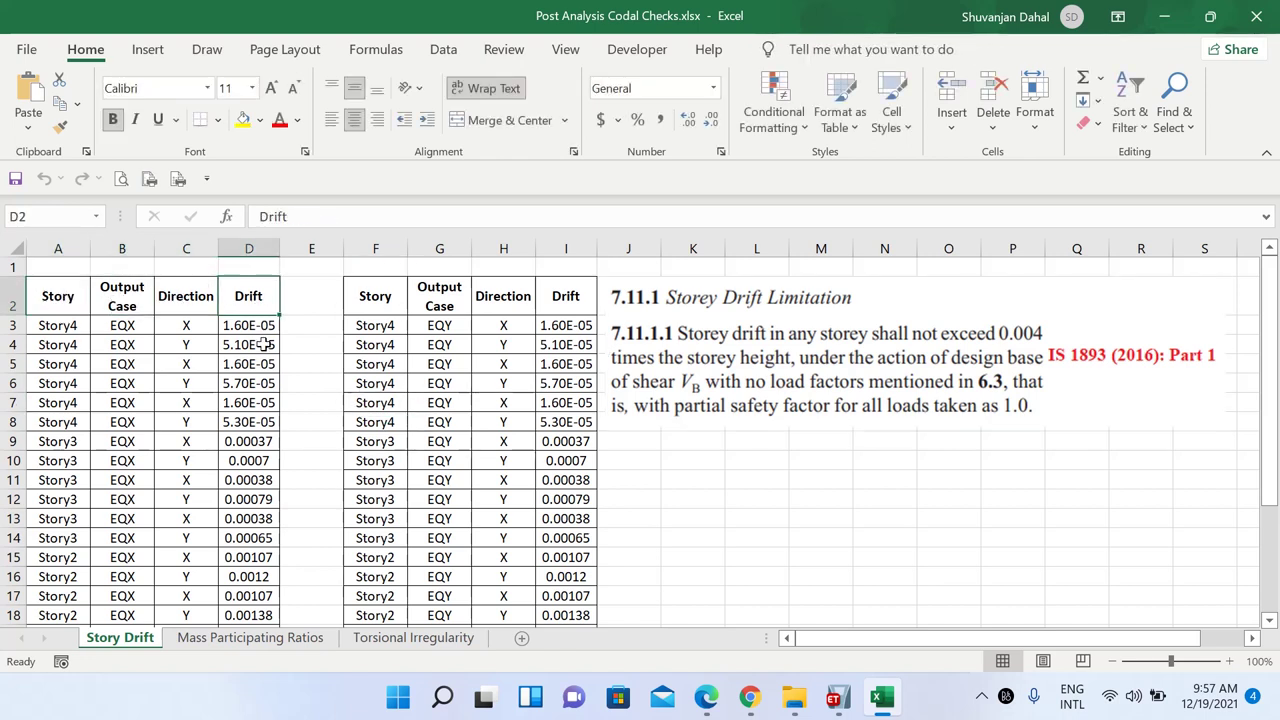
left_click_drag(258, 322, 247, 290)
scroll(240, 460, "down", 5)
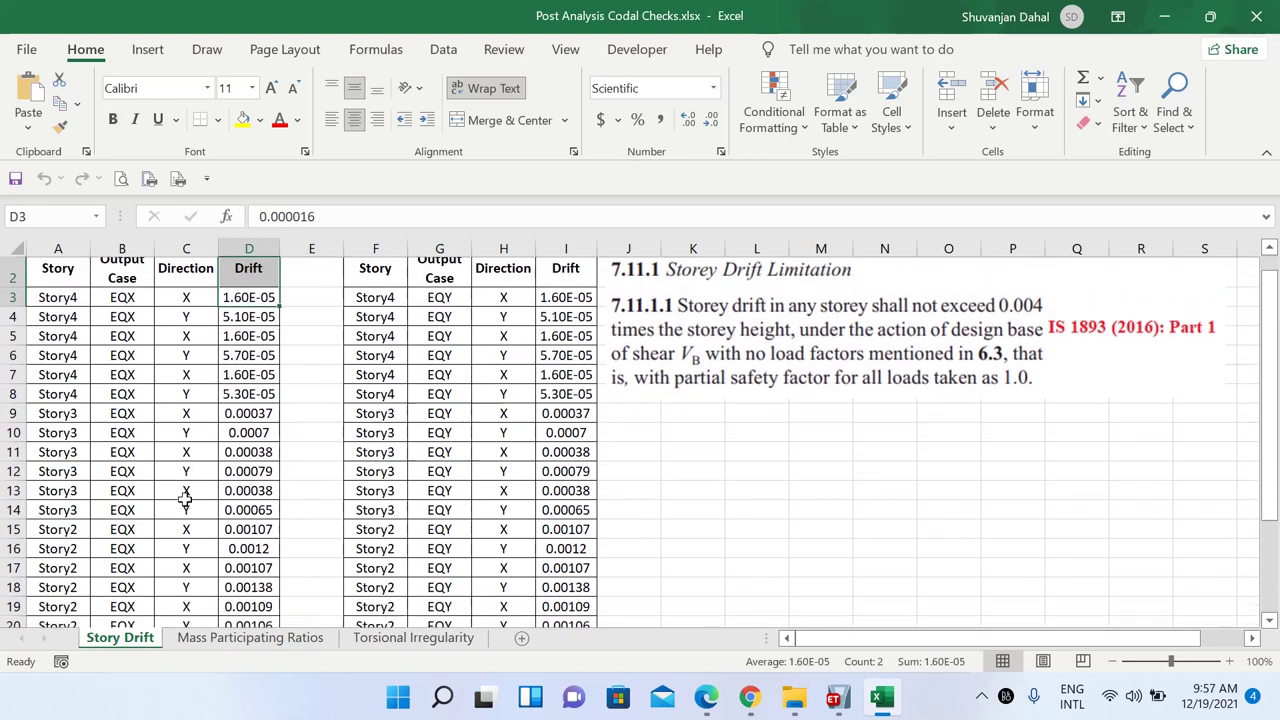
Check the maximum formula below the EQX Drift column and enter 0.00138 in cell D29
left_click(258, 480)
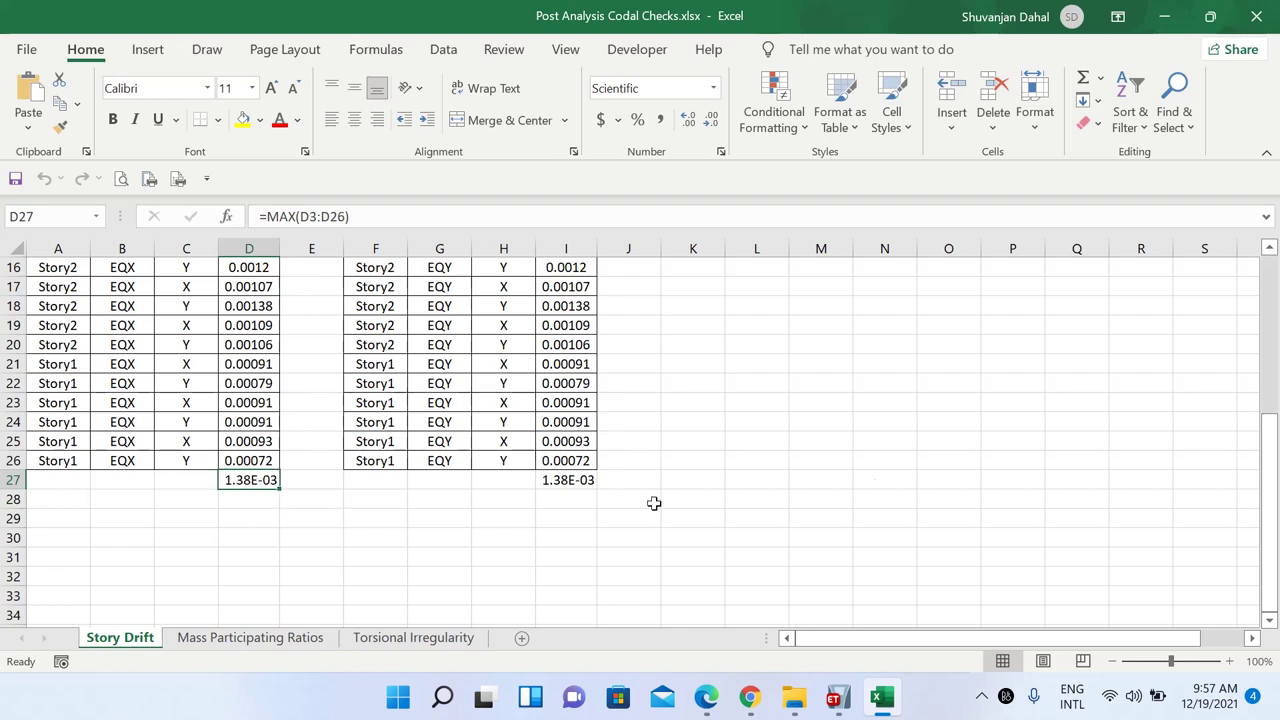
left_click(261, 522)
type("0.00138")
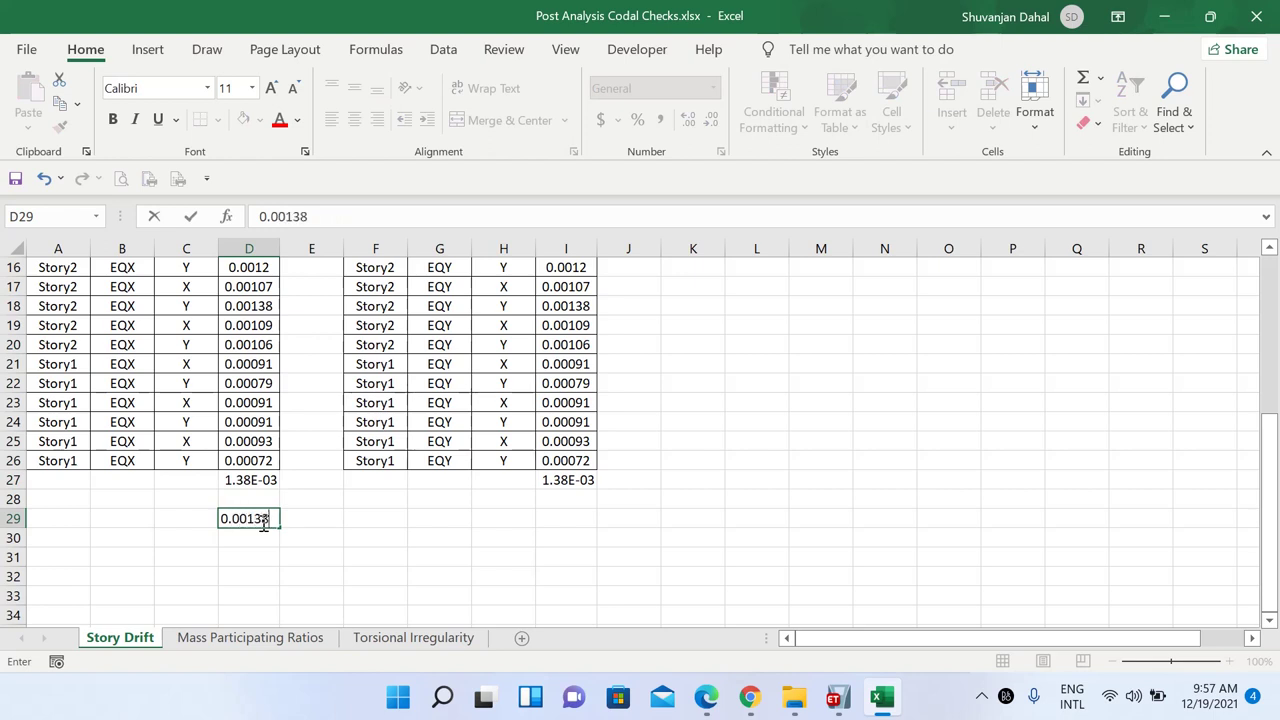
key("Return")
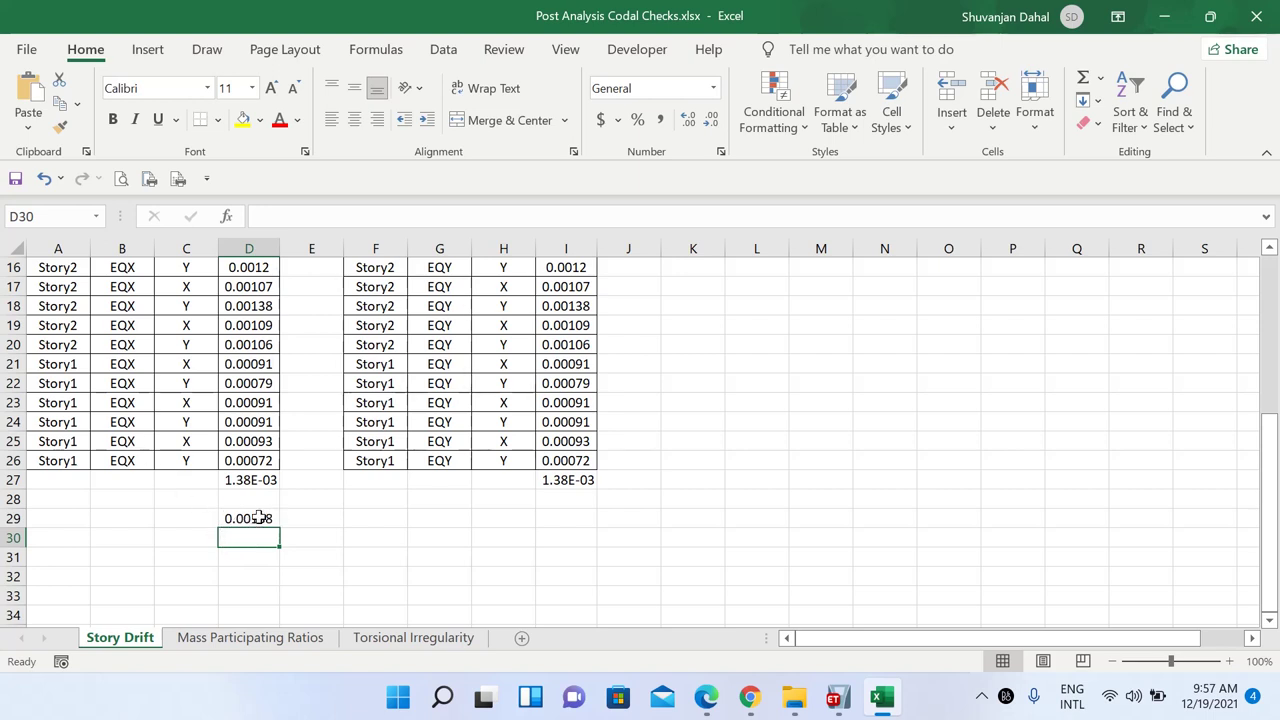
Switch to ETABS, filter the Story Drifts table to output case EQY, and select all its Drift values
left_click(836, 697)
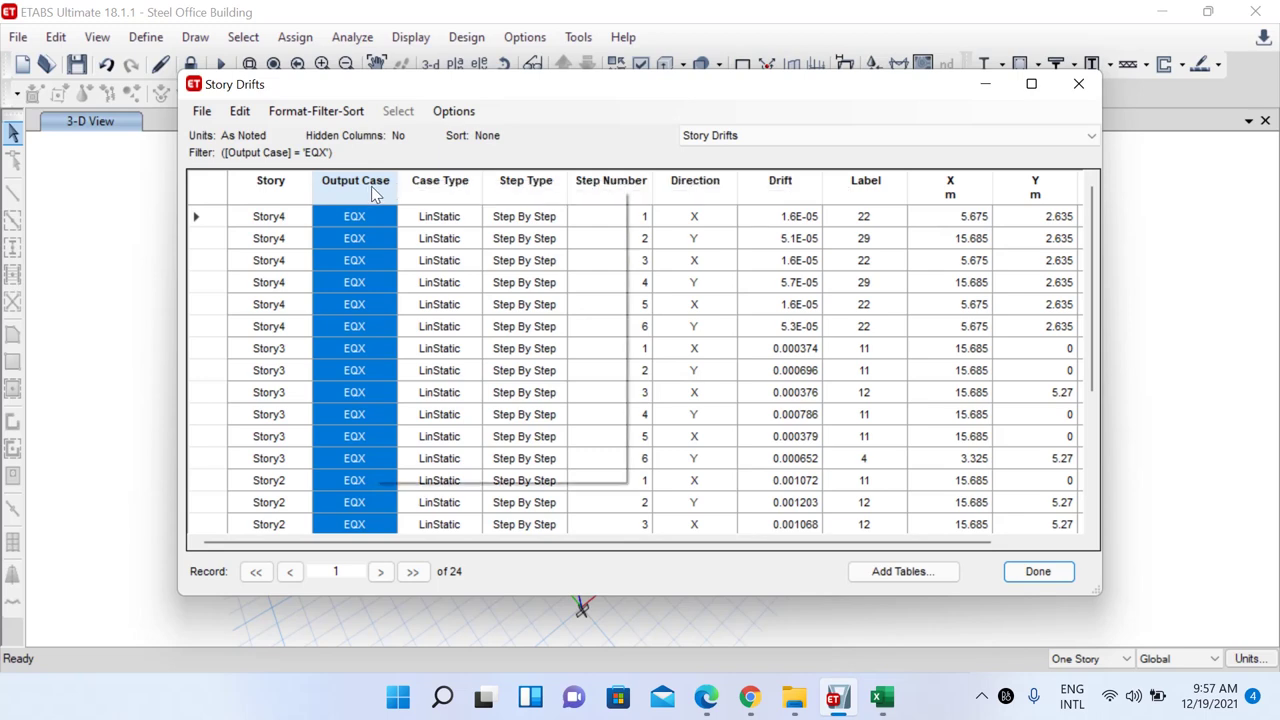
right_click(372, 190)
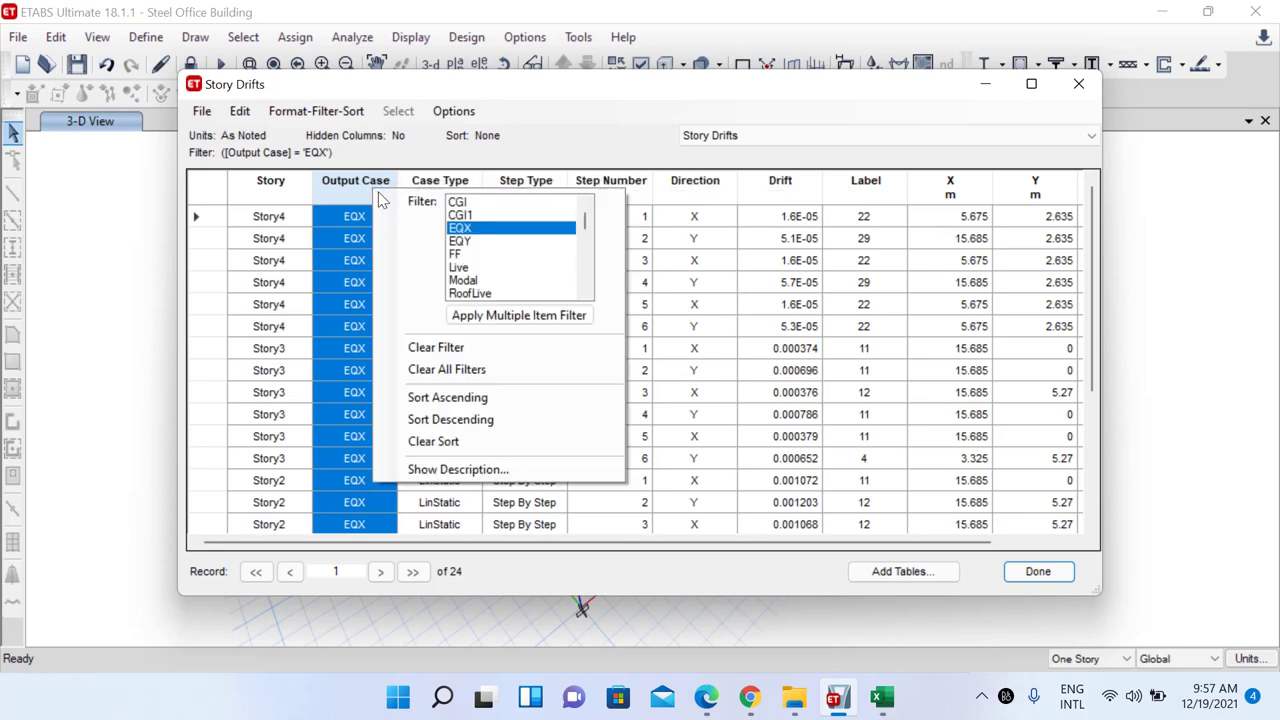
left_click(466, 249)
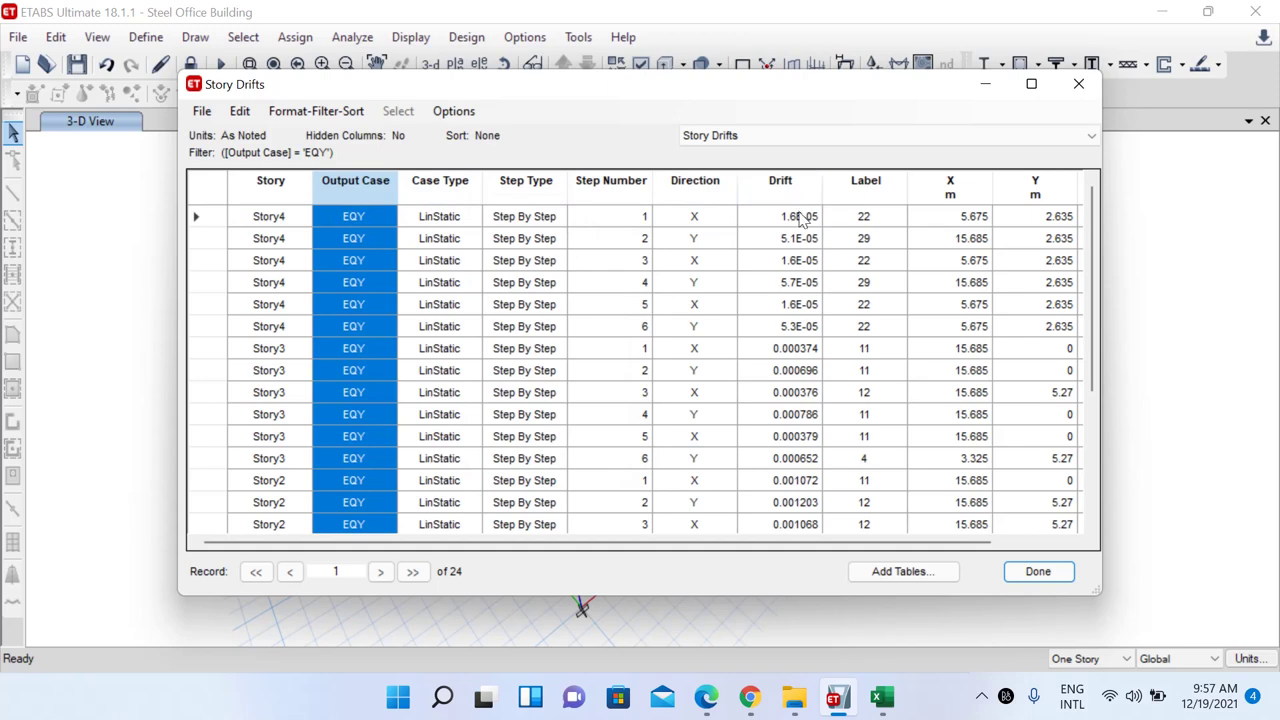
left_click_drag(800, 218, 822, 592)
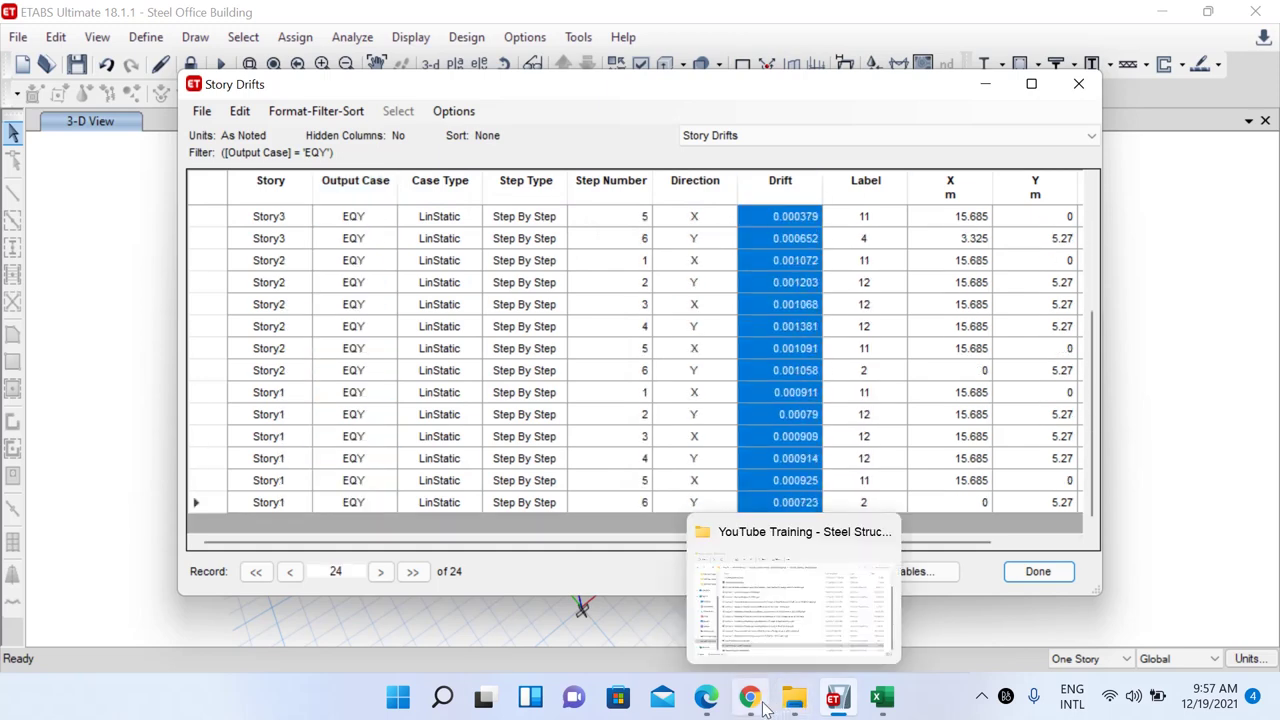
Switch to Excel and review the EQY drift table with its maximum against the storey drift limitation clause
left_click(881, 697)
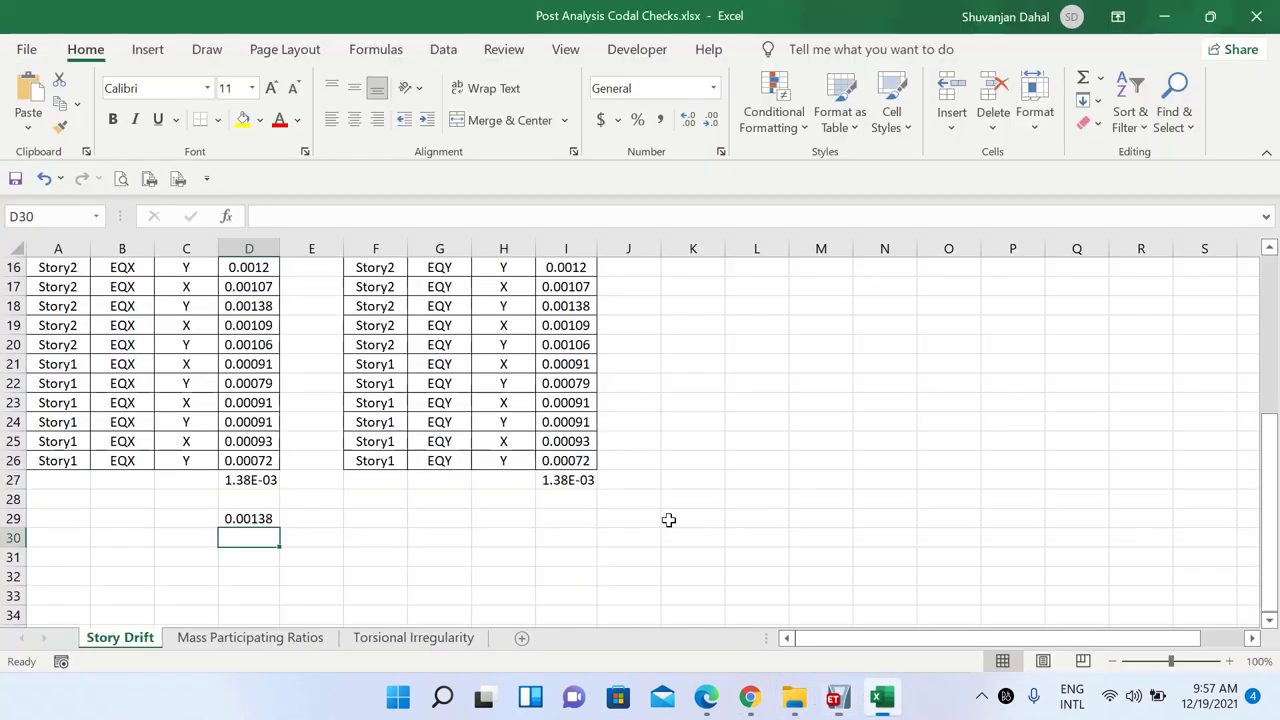
scroll(440, 495, "up", 5)
left_click_drag(376, 290, 594, 504)
left_click(700, 478)
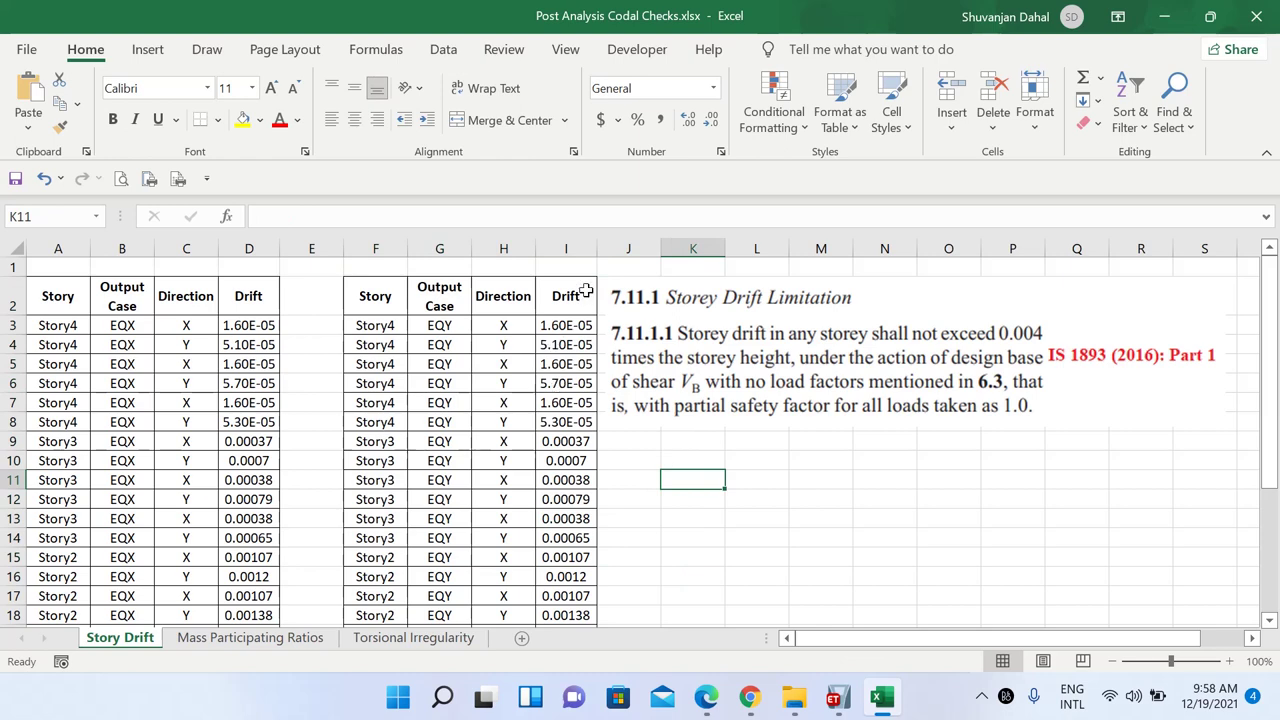
scroll(578, 470, "down", 4)
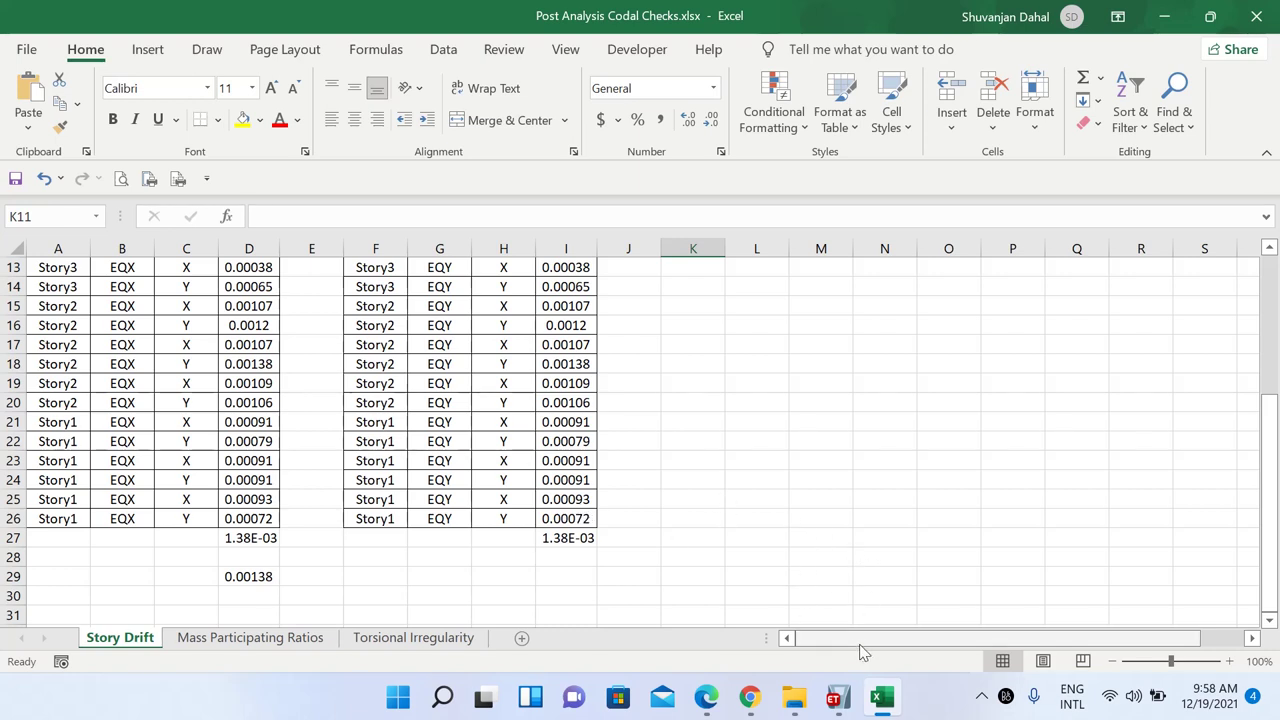
Close the Story Drifts table in ETABS, and show the Mass Participating Ratios sheet of the Excel workbook
mouse_move(837, 705)
left_click(838, 600)
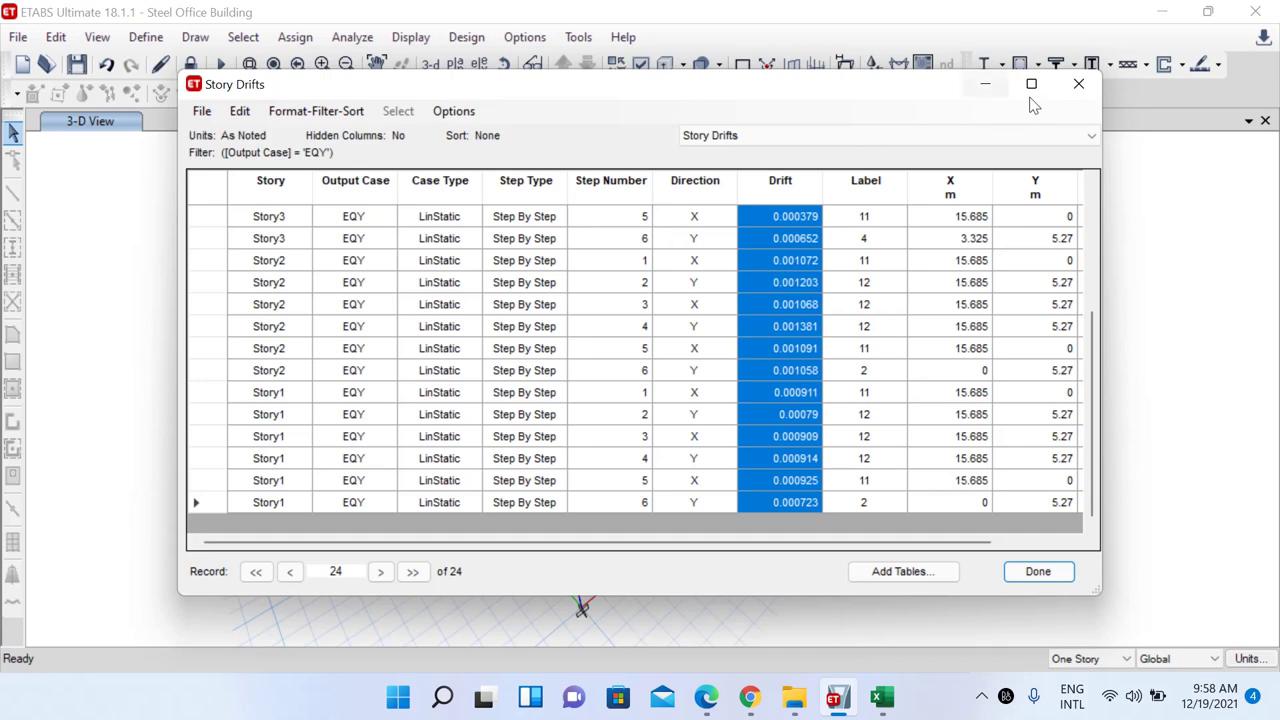
left_click(1079, 84)
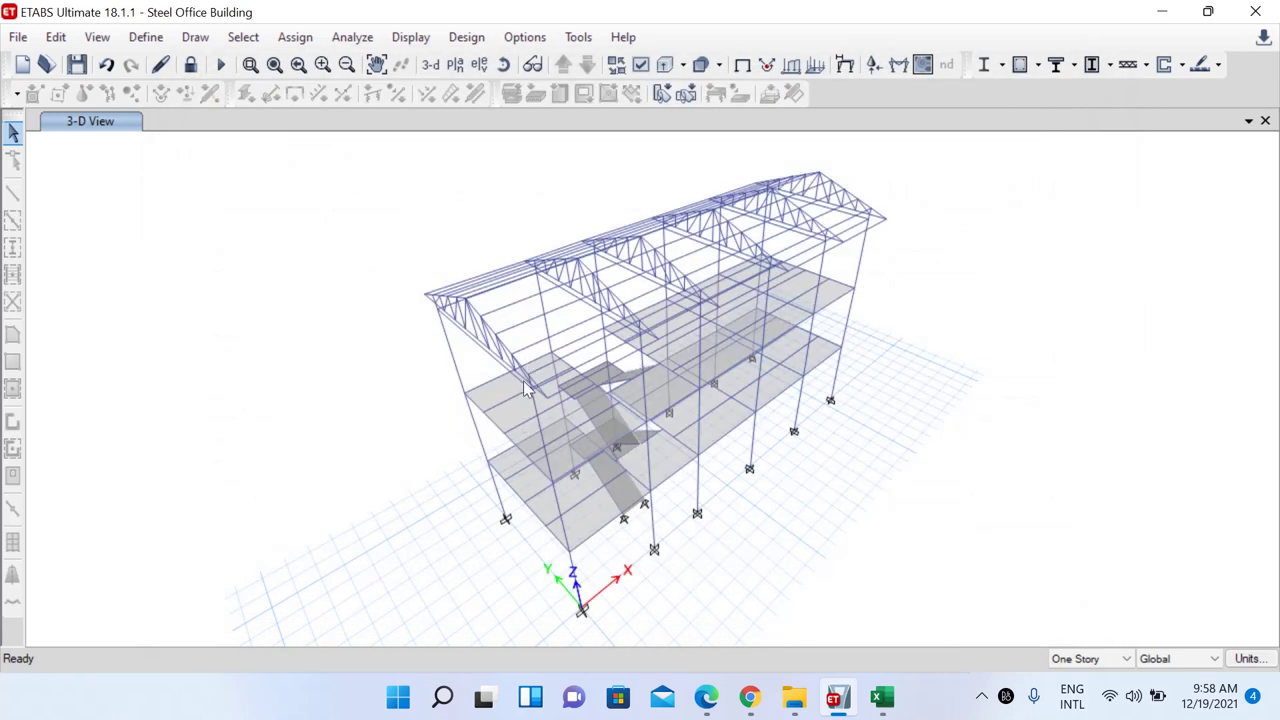
left_click(881, 697)
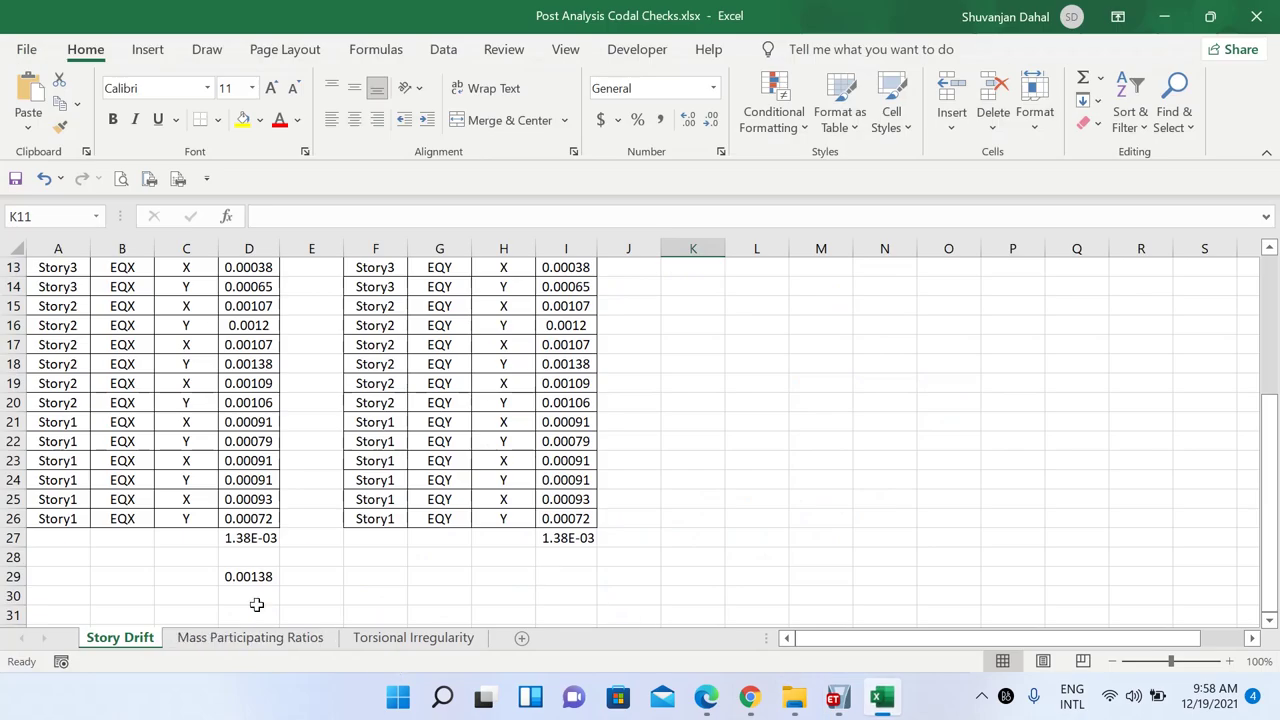
left_click(255, 638)
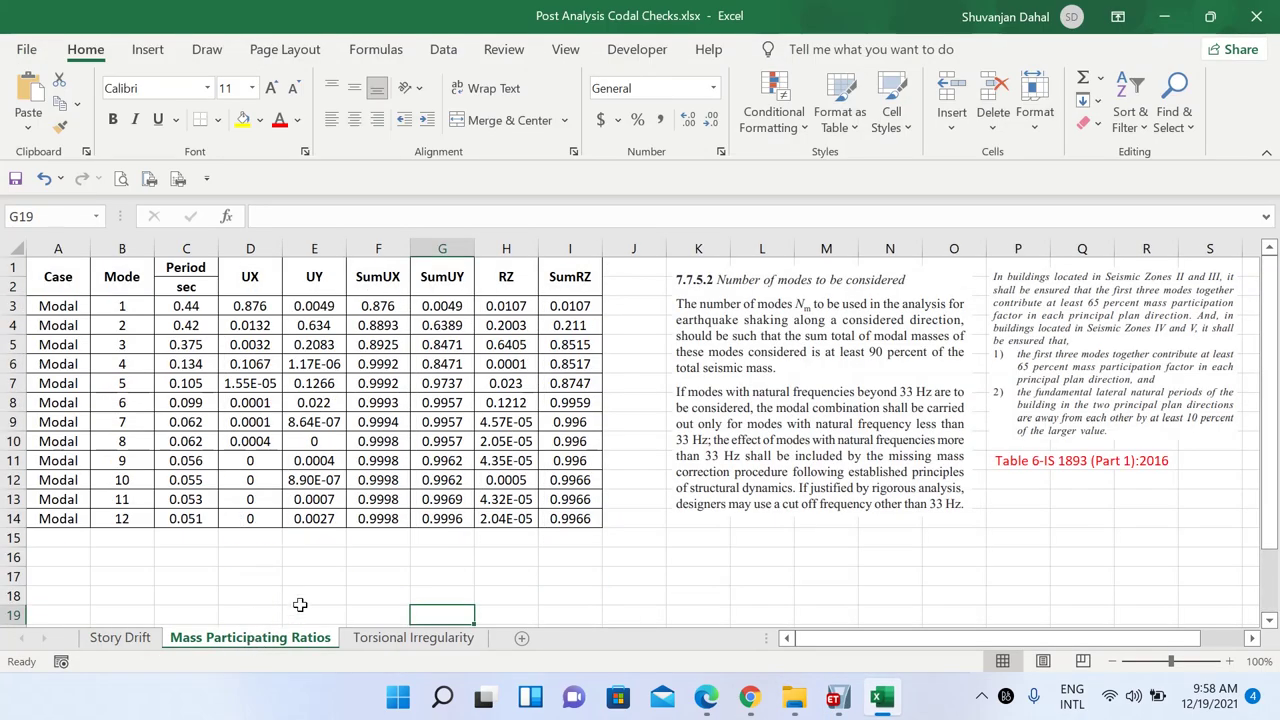
Return to ETABS, bring up the choice of tables for display and deselect all analysis results tables
left_click(1163, 12)
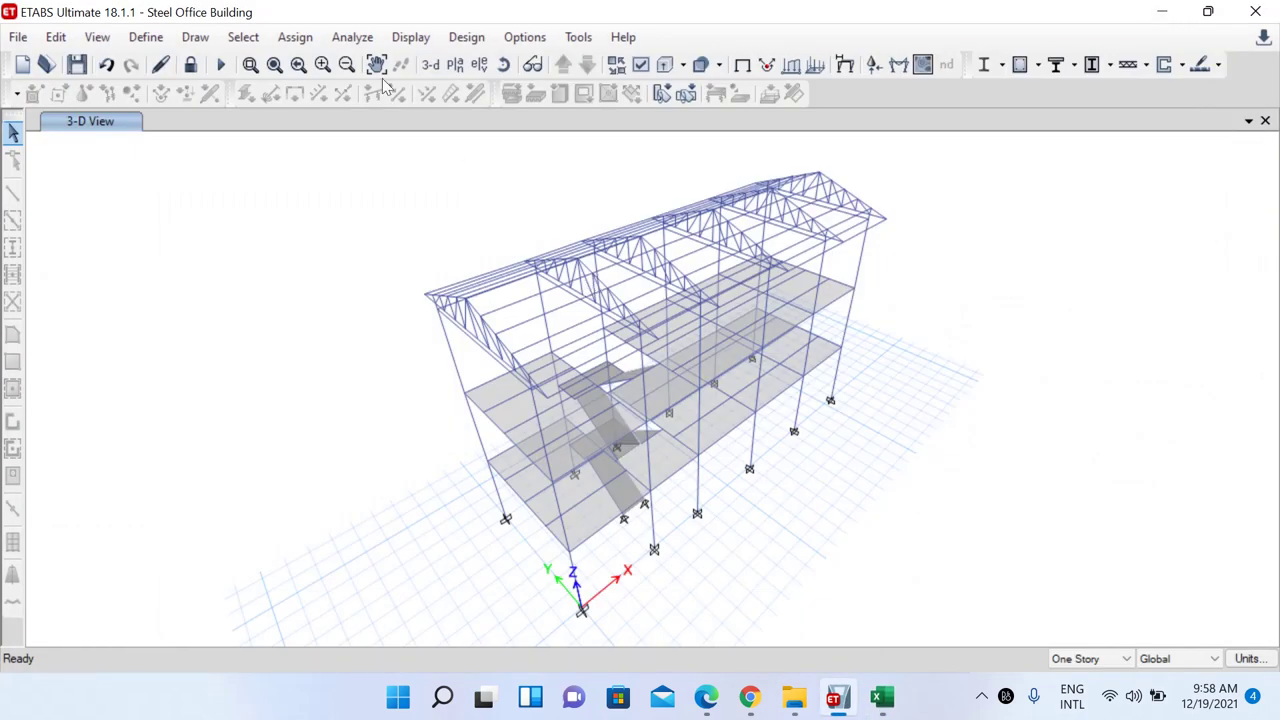
left_click(422, 44)
left_click(493, 551)
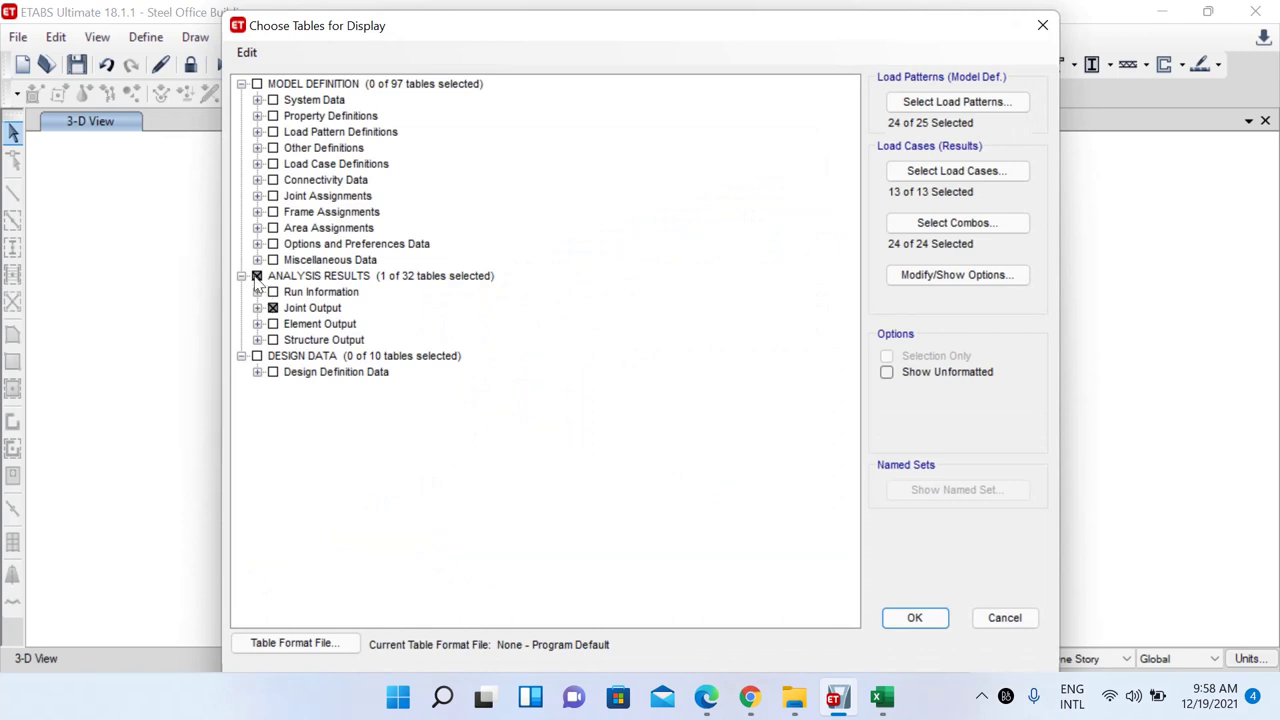
left_click(256, 276)
left_click(256, 276)
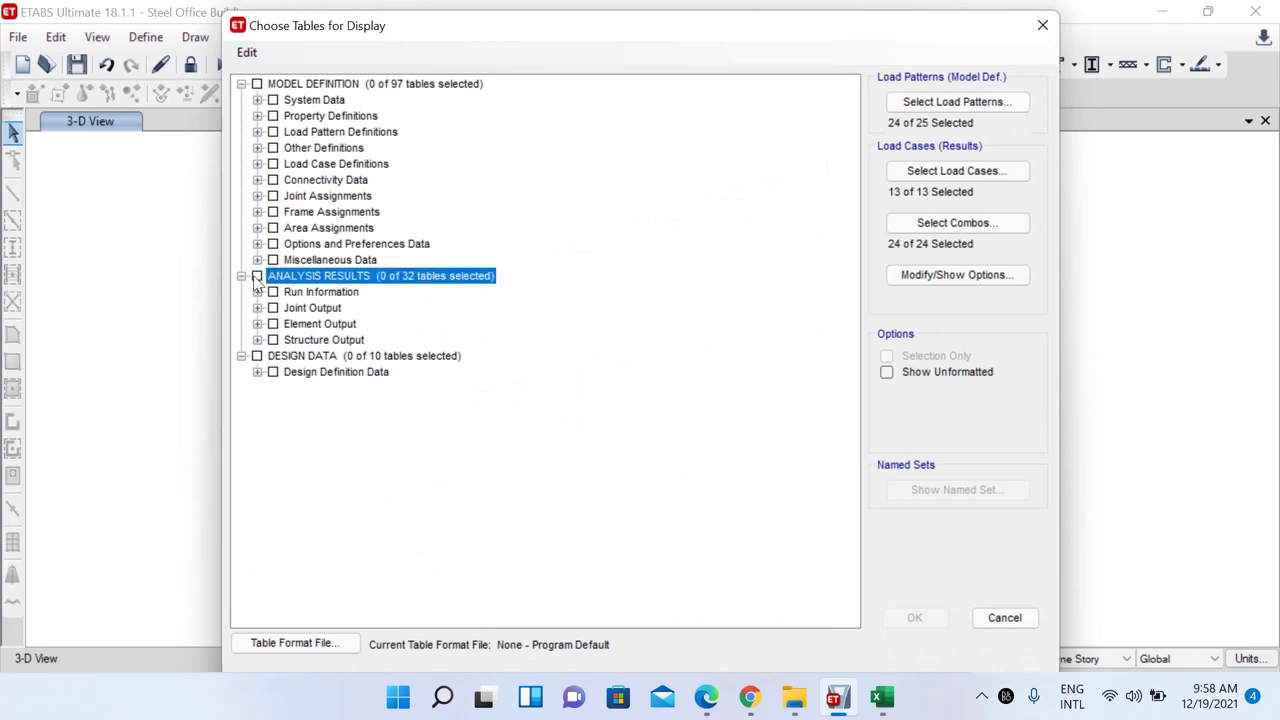
Display the Modal Participating Mass Ratios table from the modal information of the structure output
left_click(258, 340)
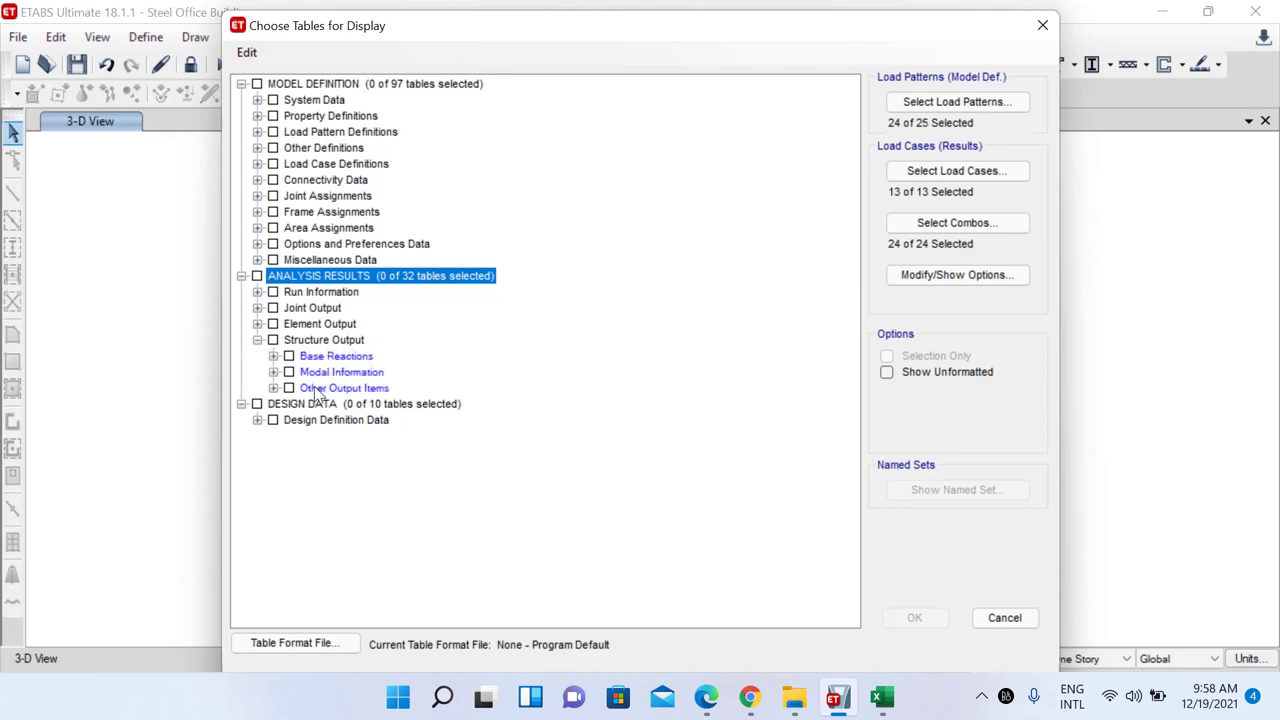
left_click(340, 372)
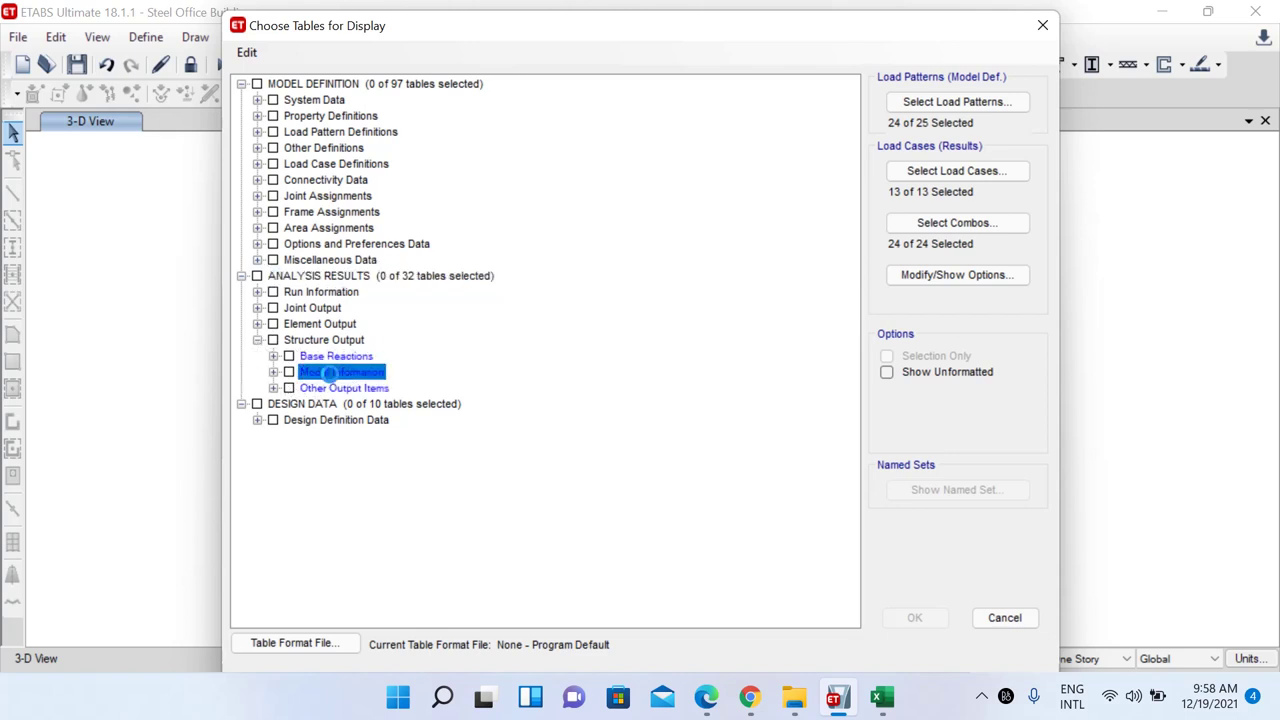
left_click(289, 372)
left_click(274, 372)
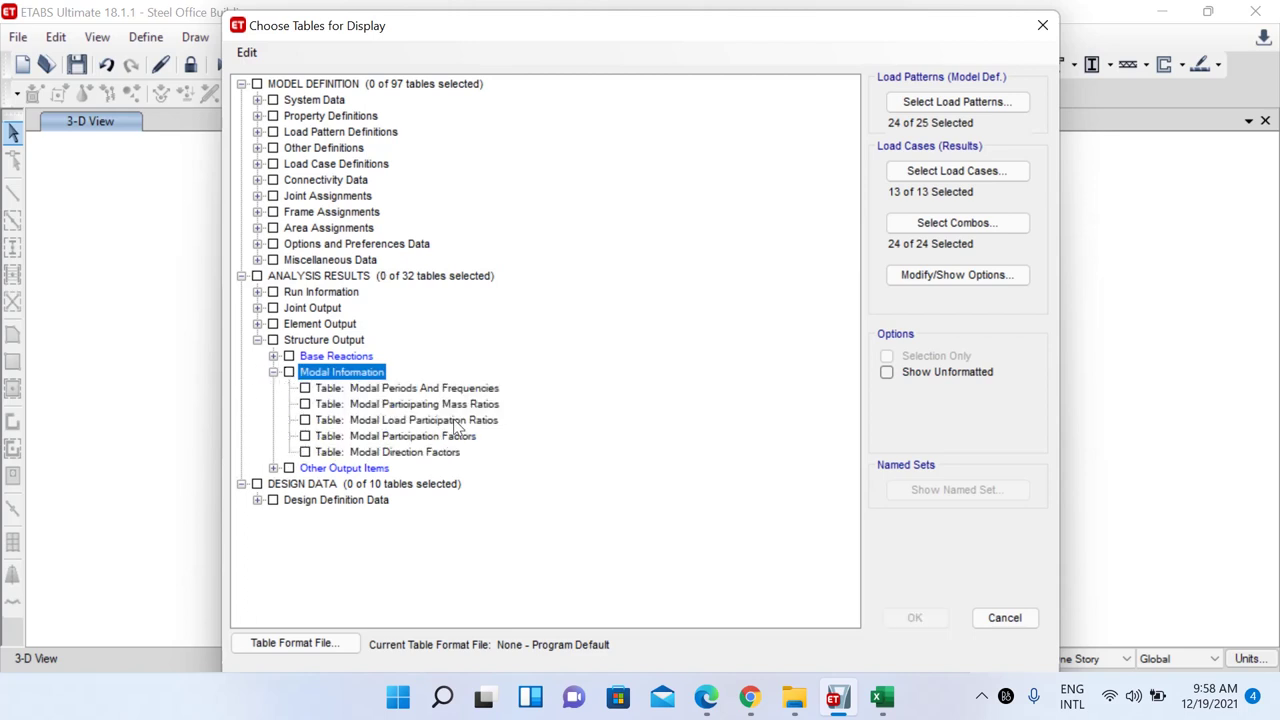
left_click(305, 404)
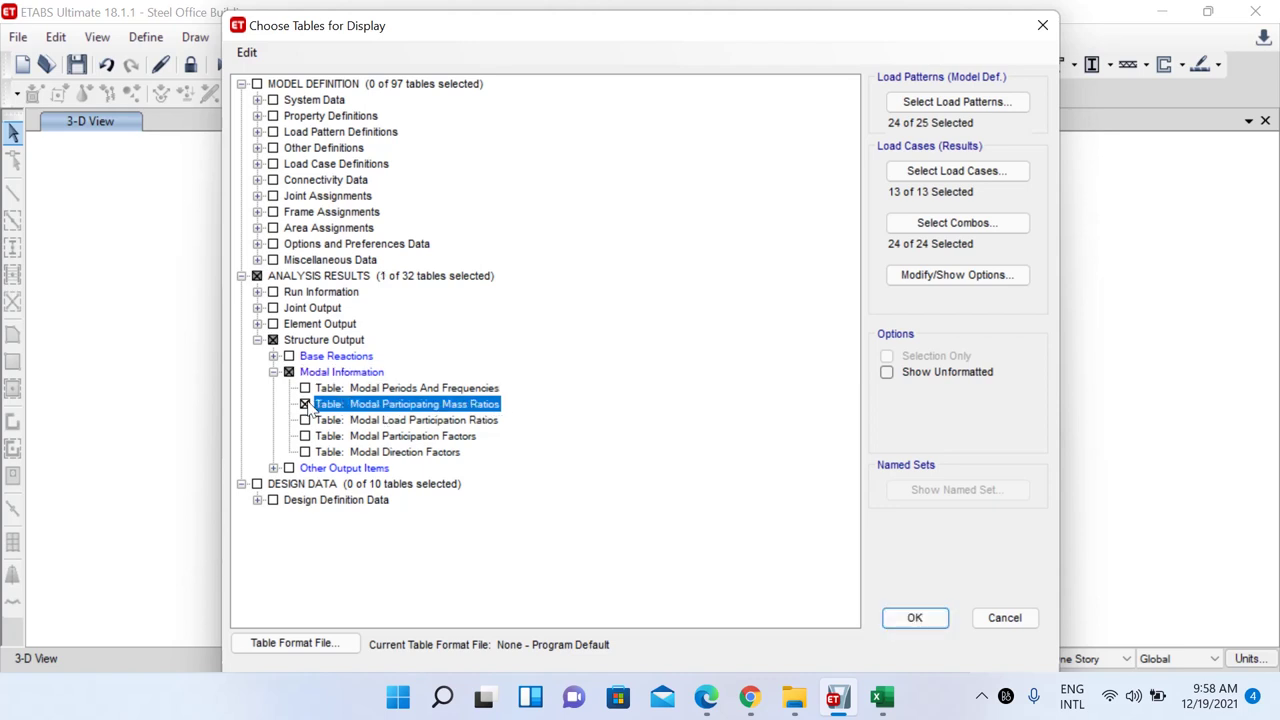
left_click(924, 624)
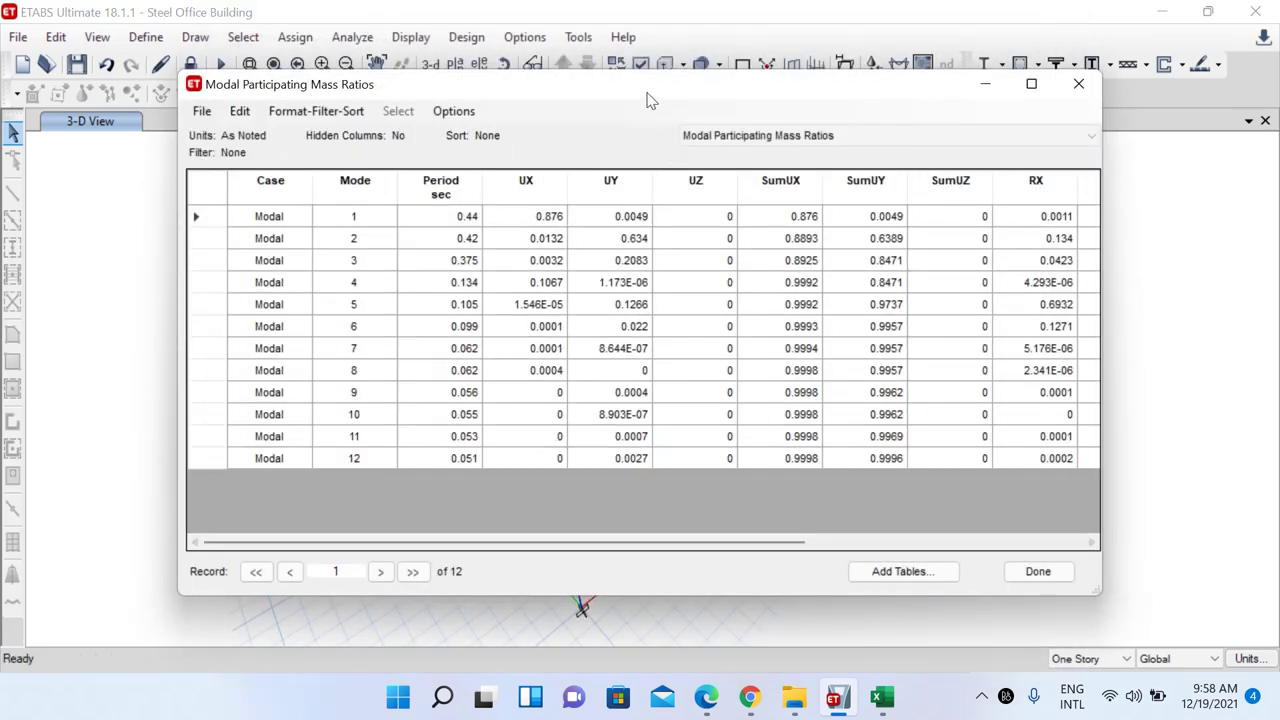
Examine the Mode, UX and UY columns of the mass ratios table and the row for mode 1
left_click_drag(648, 96, 590, 117)
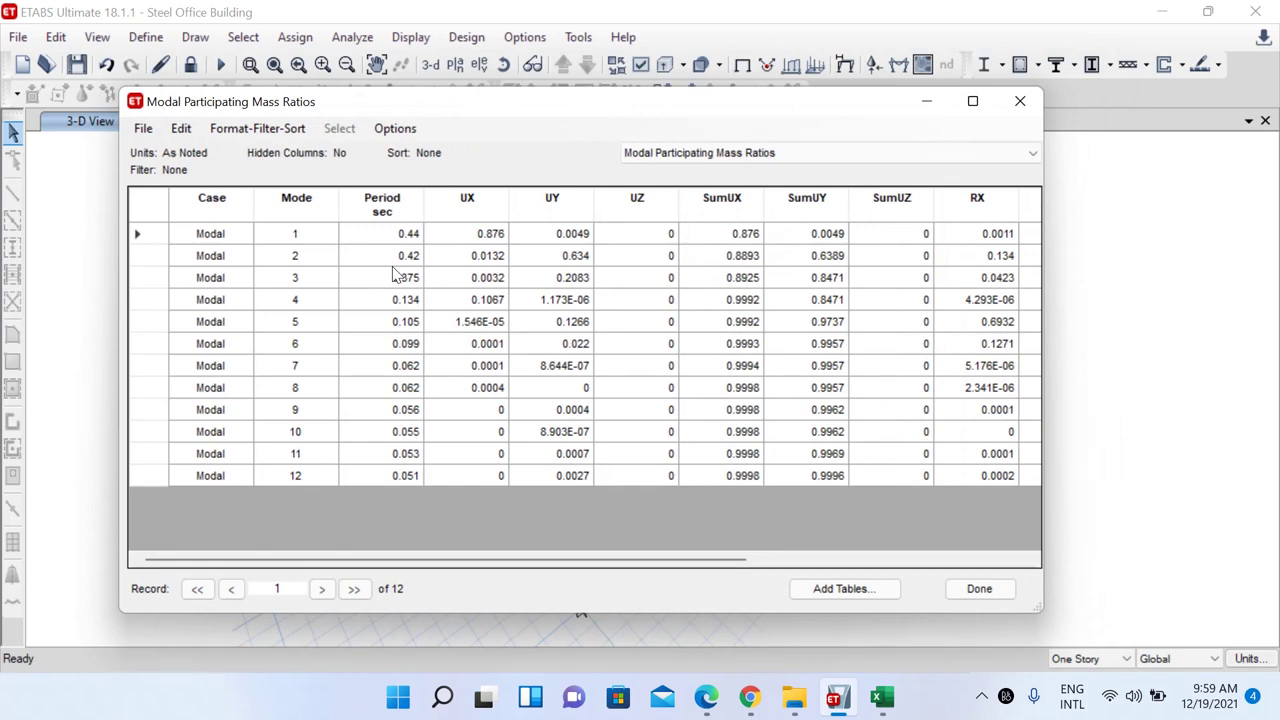
left_click(146, 210)
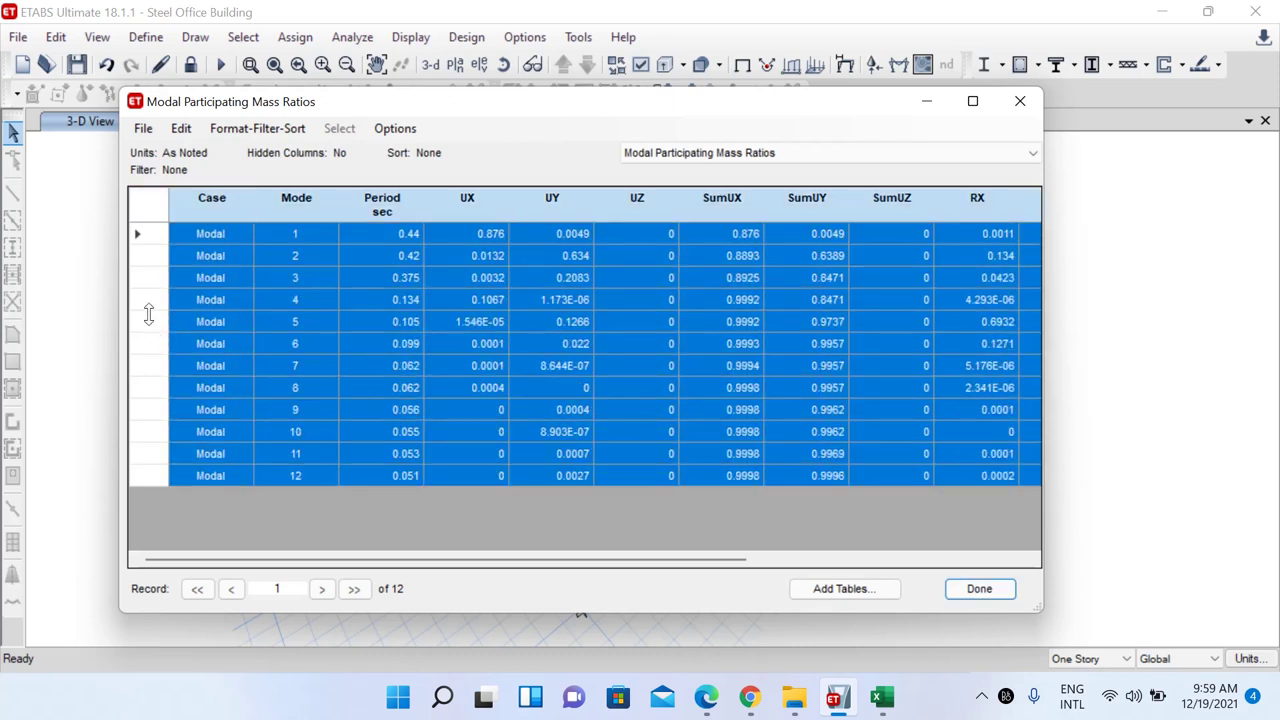
left_click(292, 204)
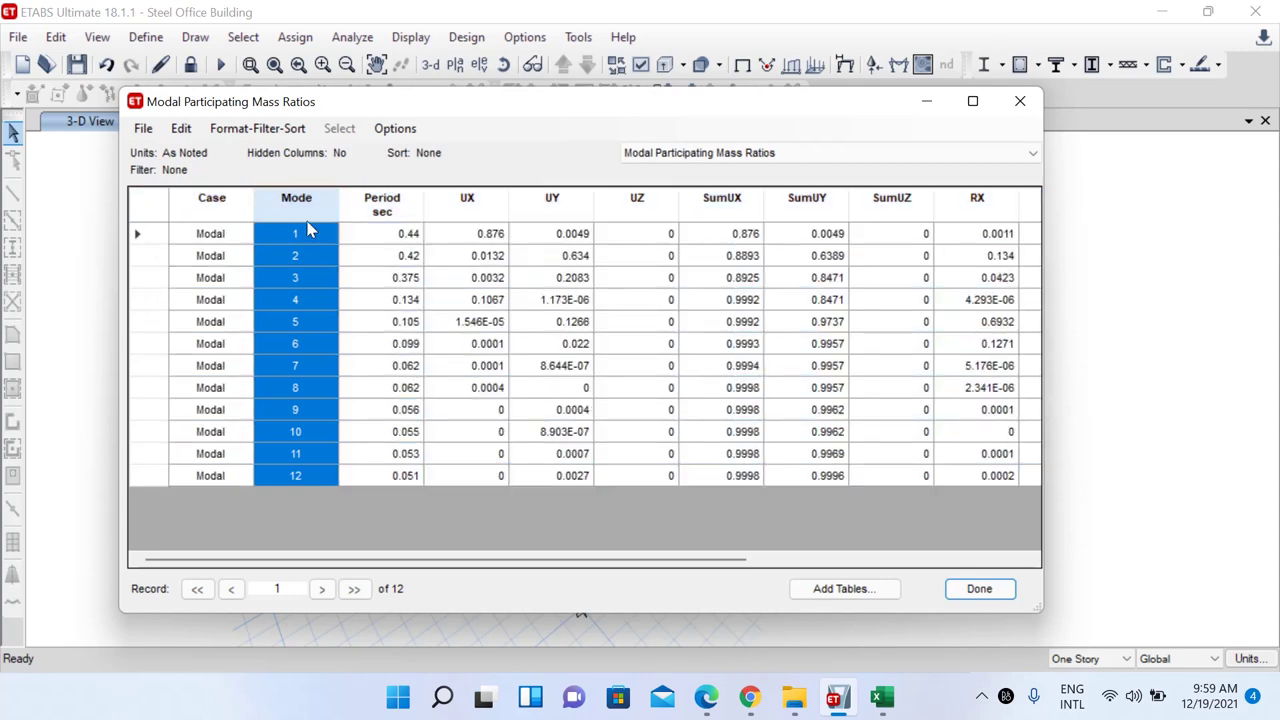
left_click(467, 204)
left_click(556, 214)
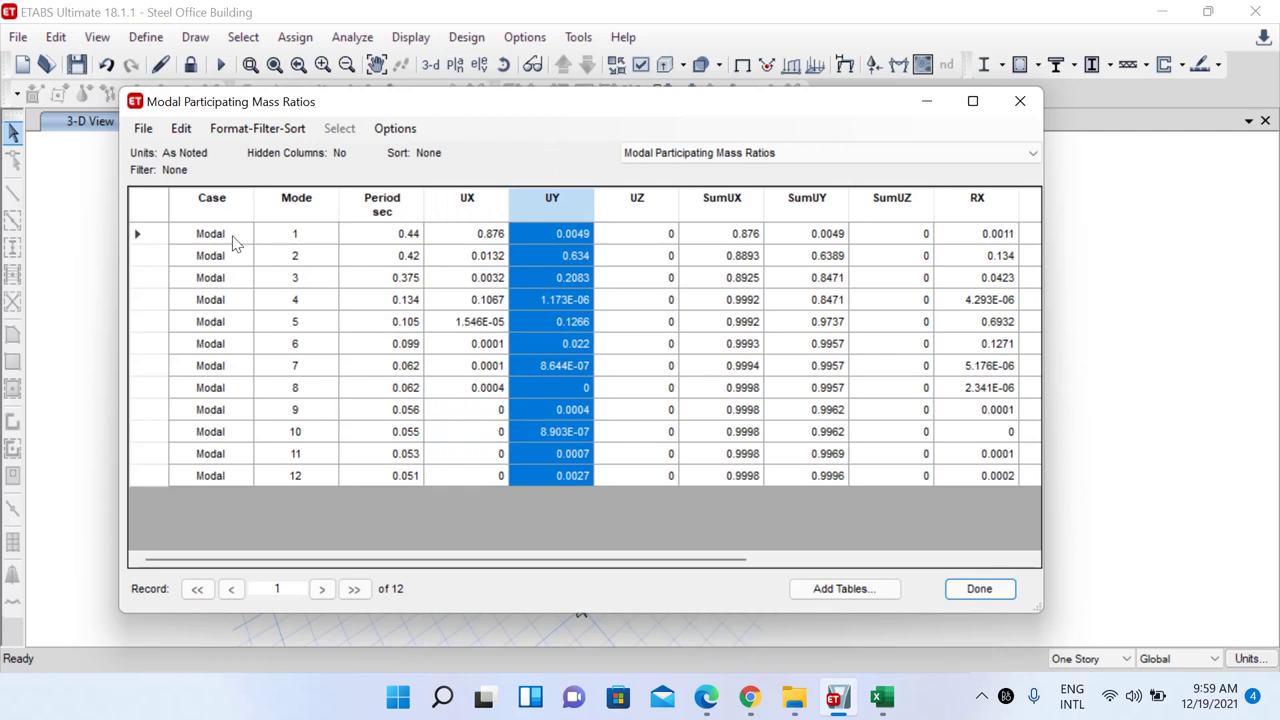
left_click(150, 240)
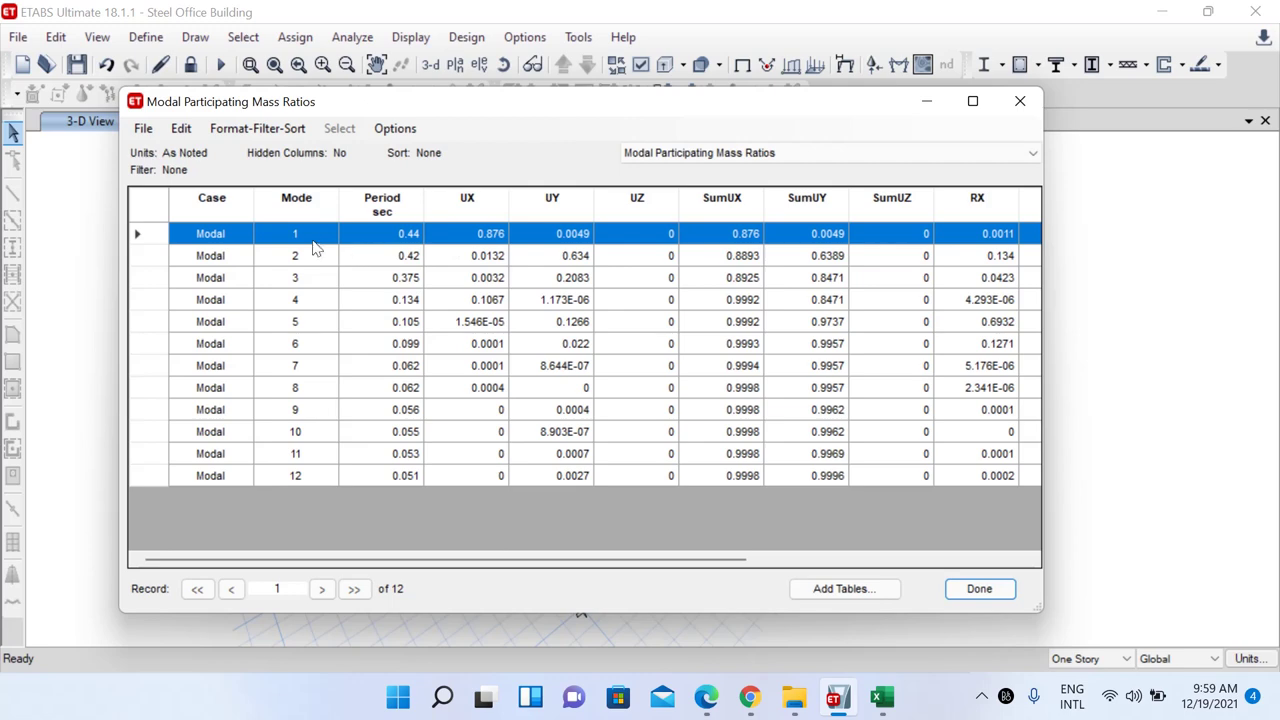
left_click_drag(496, 114, 539, 73)
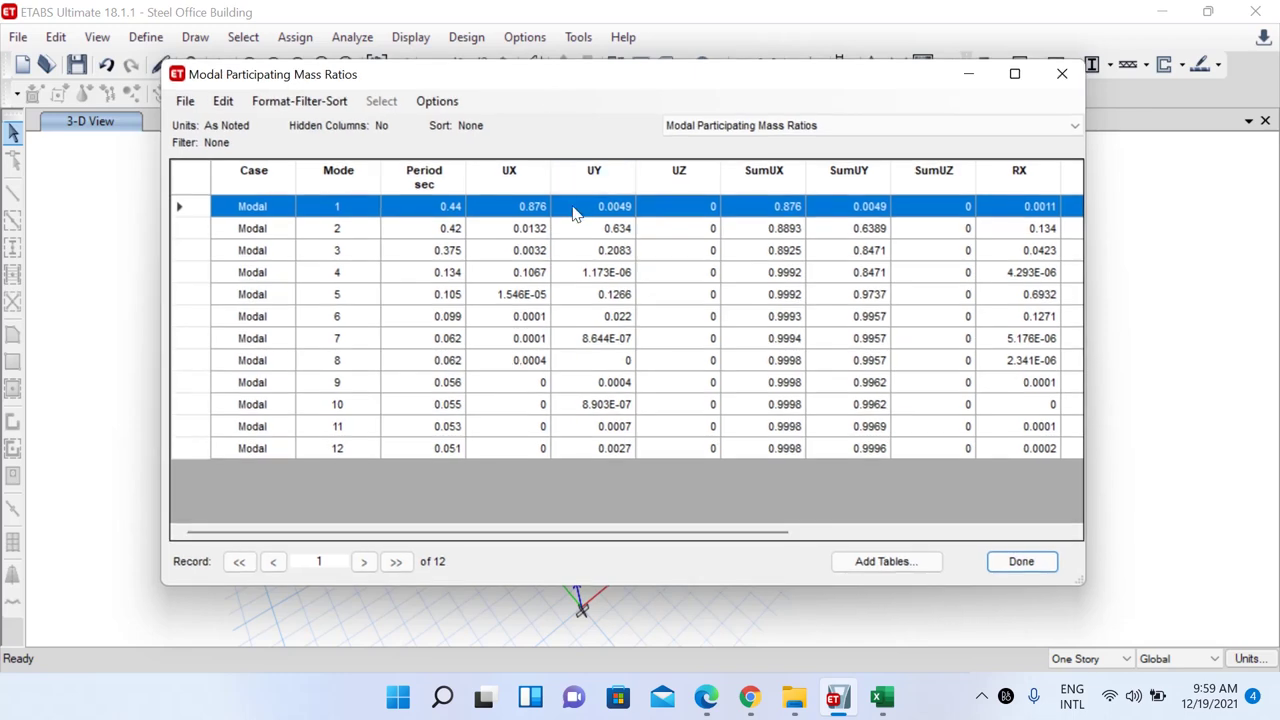
Examine the UY ratio of mode 2 and the RZ ratio of mode 3 in the mass ratios table
left_click(290, 235)
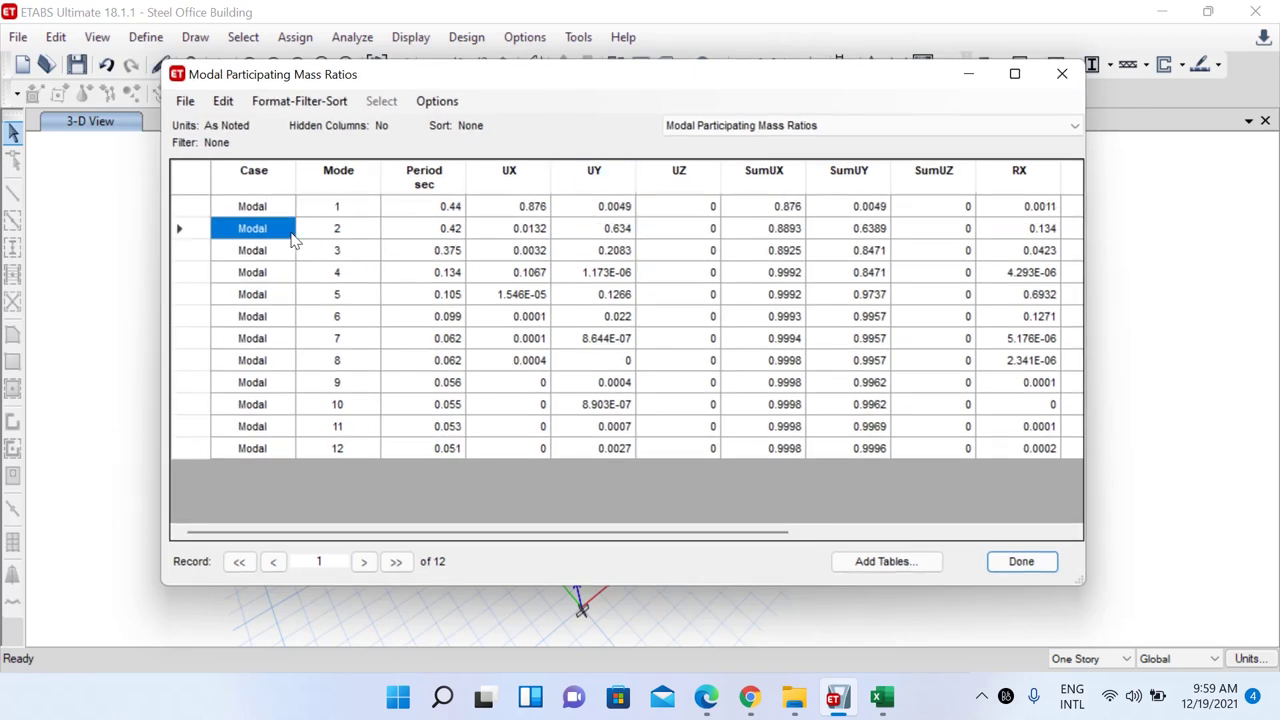
left_click(600, 231)
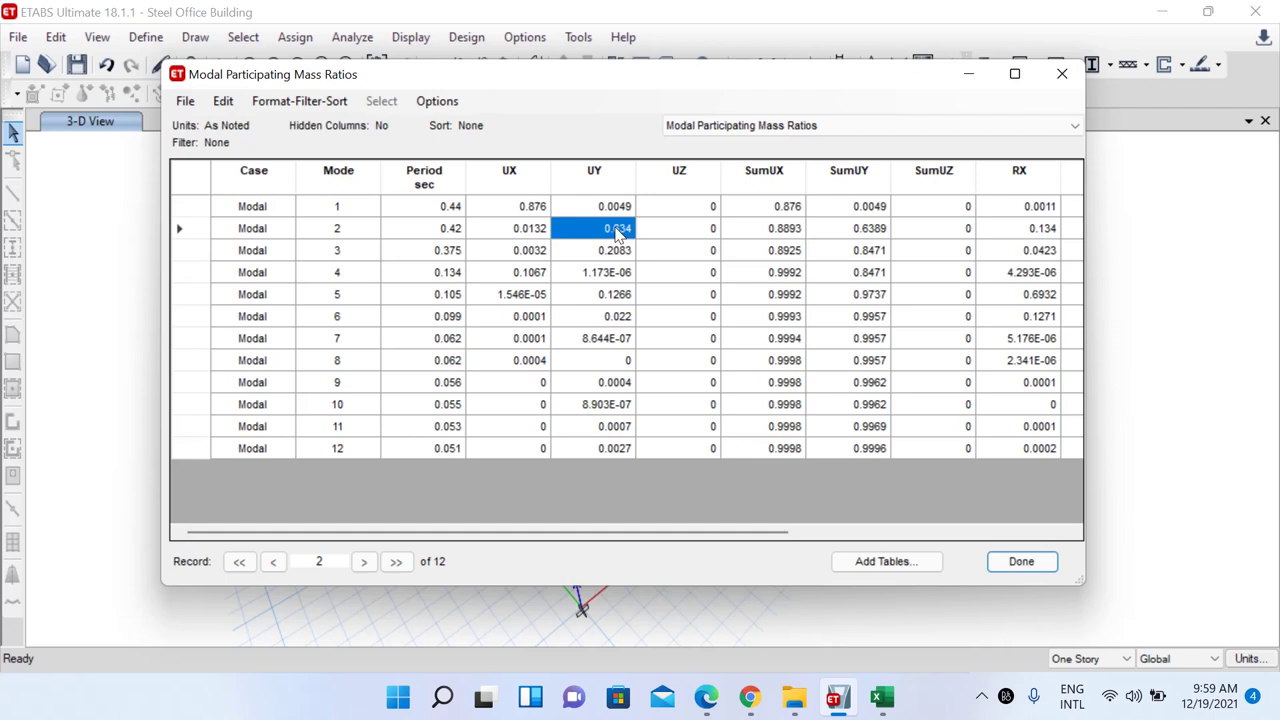
left_click(347, 251)
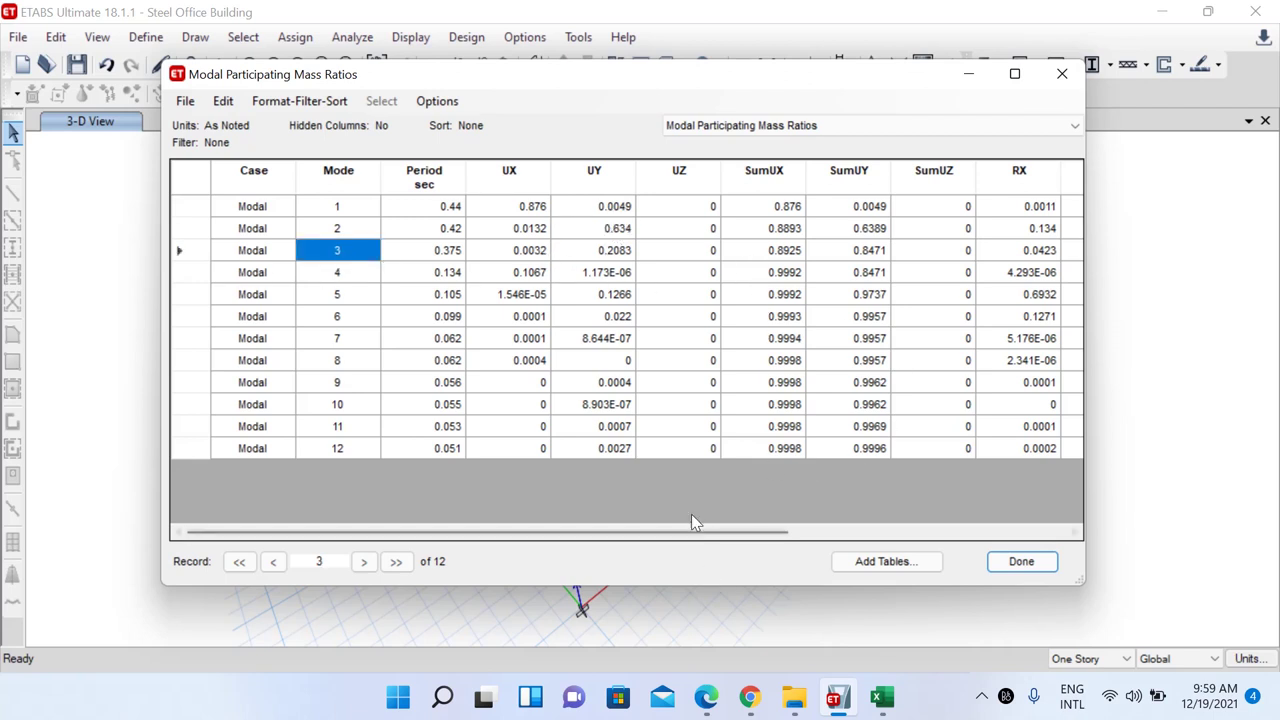
left_click_drag(700, 535, 890, 516)
left_click(930, 252)
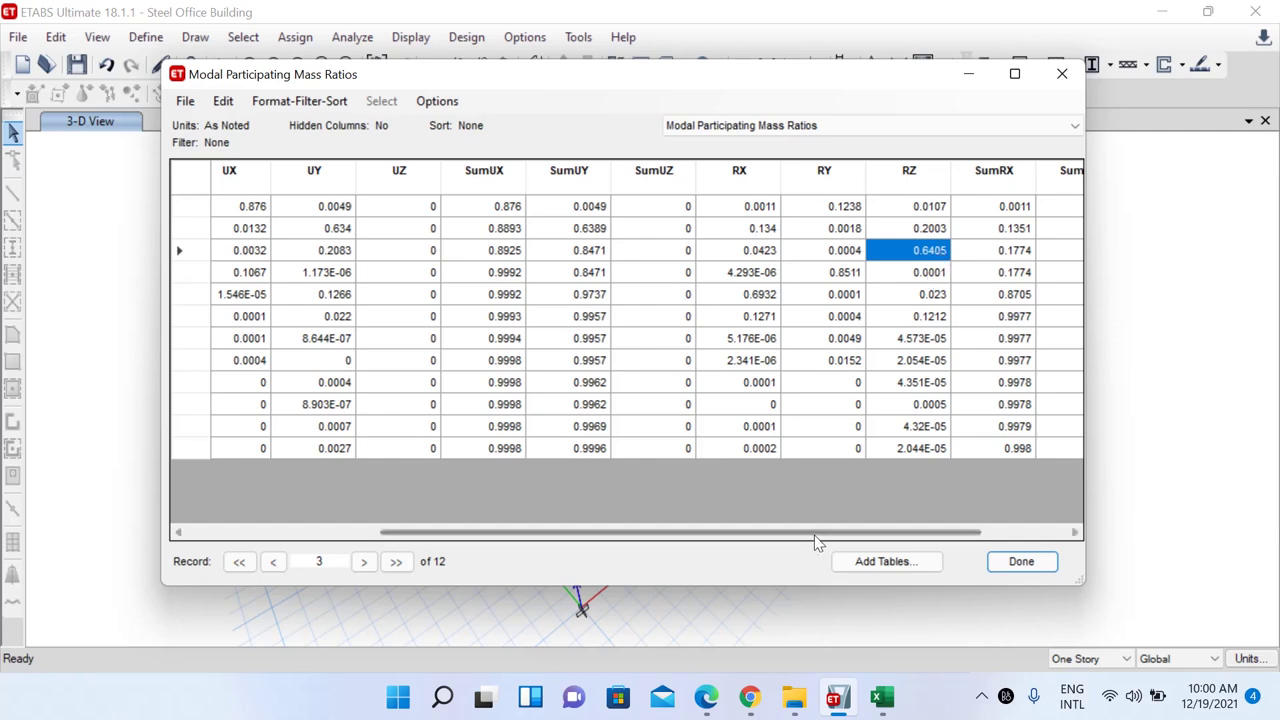
left_click_drag(808, 535, 645, 535)
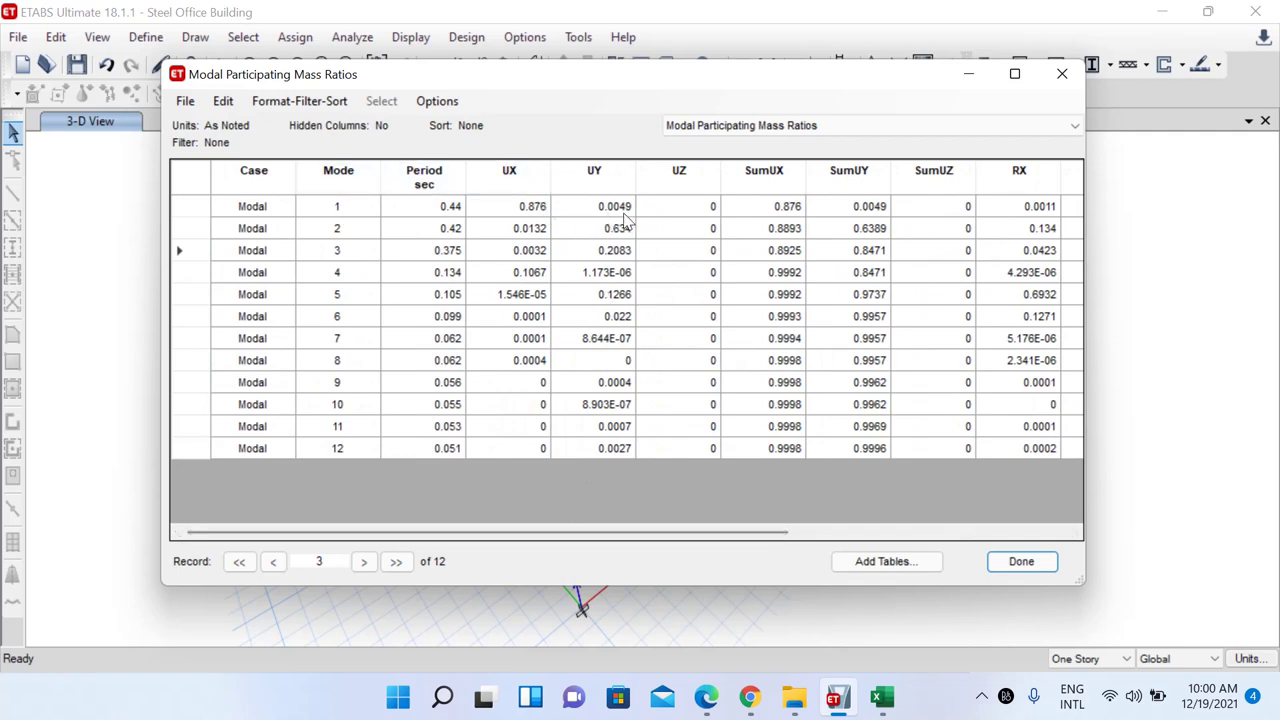
left_click_drag(729, 534, 612, 558)
Switch to Excel and read clause 7.7.5.2 on the number of modes beside the mass participating ratios
mouse_move(882, 697)
left_click(853, 601)
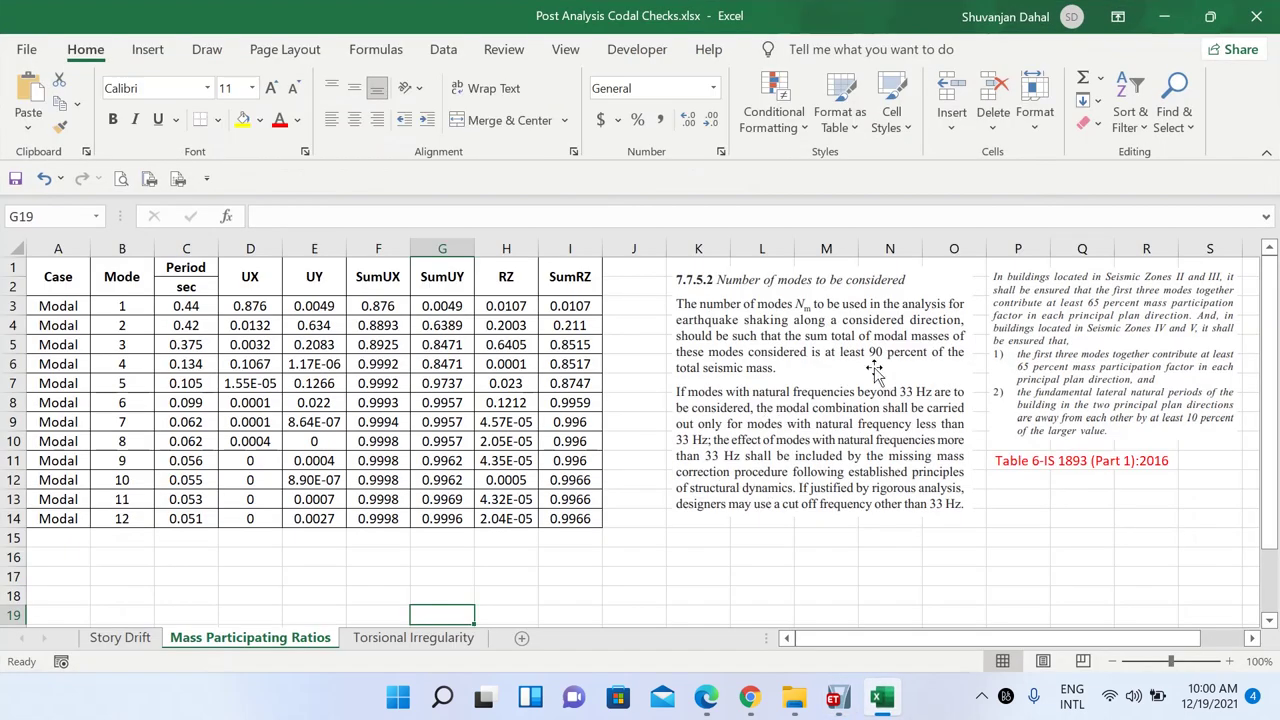
left_click(776, 326)
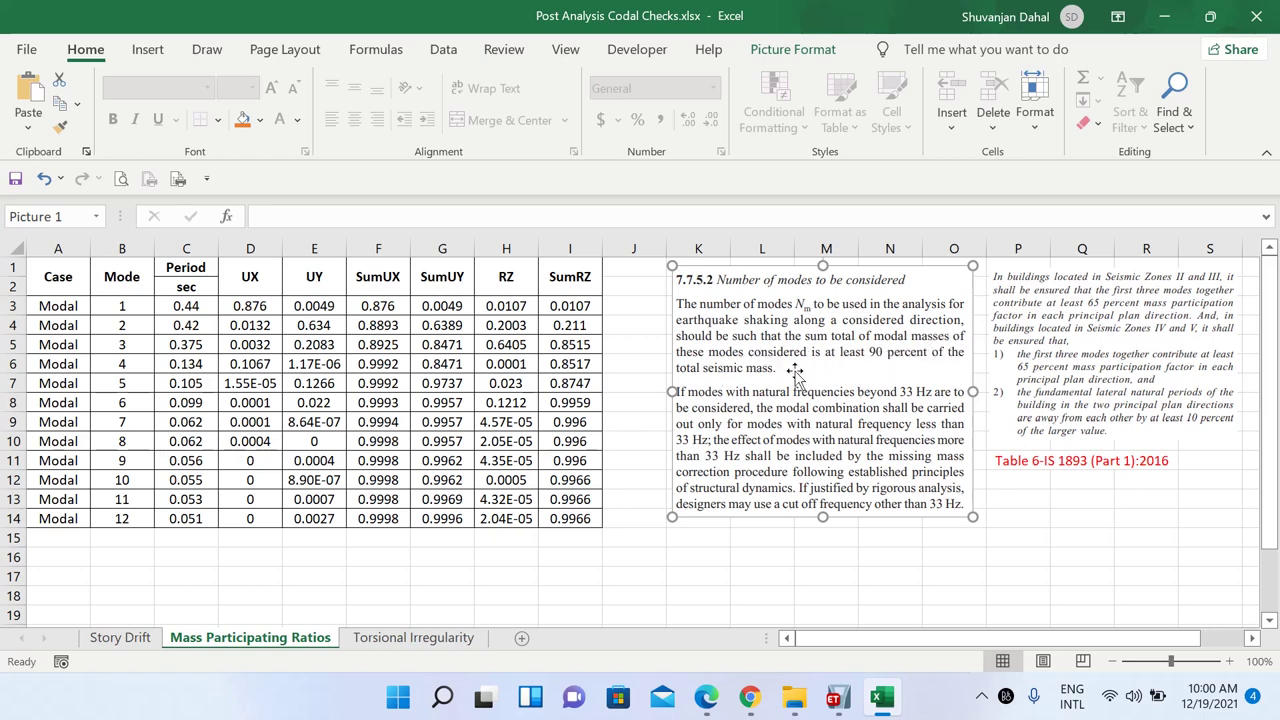
Switch to ETABS and examine the Mode column and the SumUX and SumUY ratios of mode 12
left_click(838, 697)
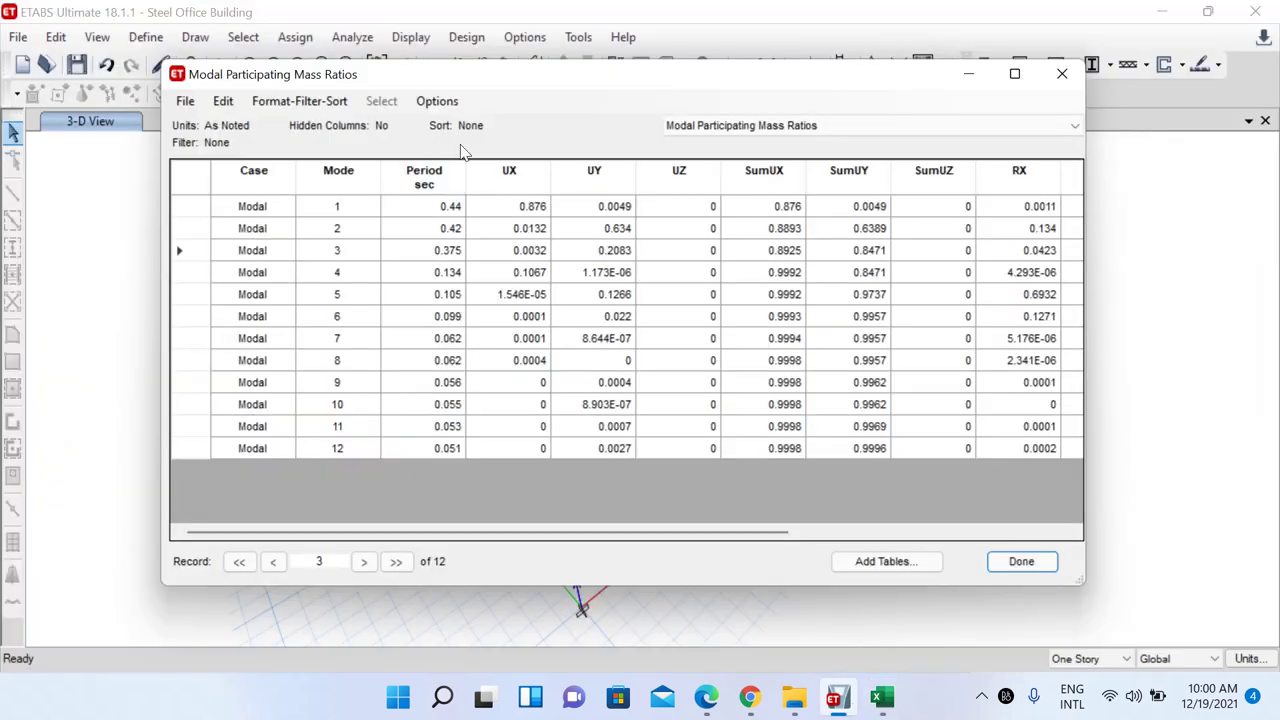
left_click_drag(365, 208, 363, 448)
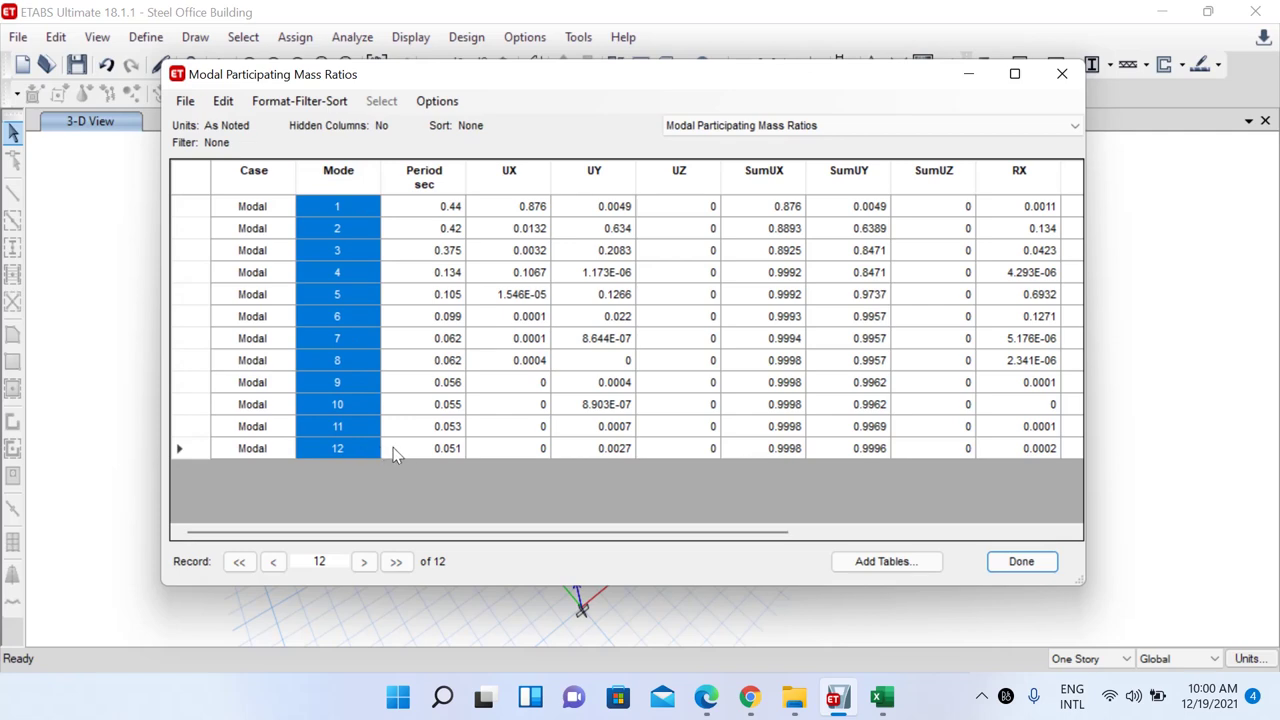
left_click(360, 449)
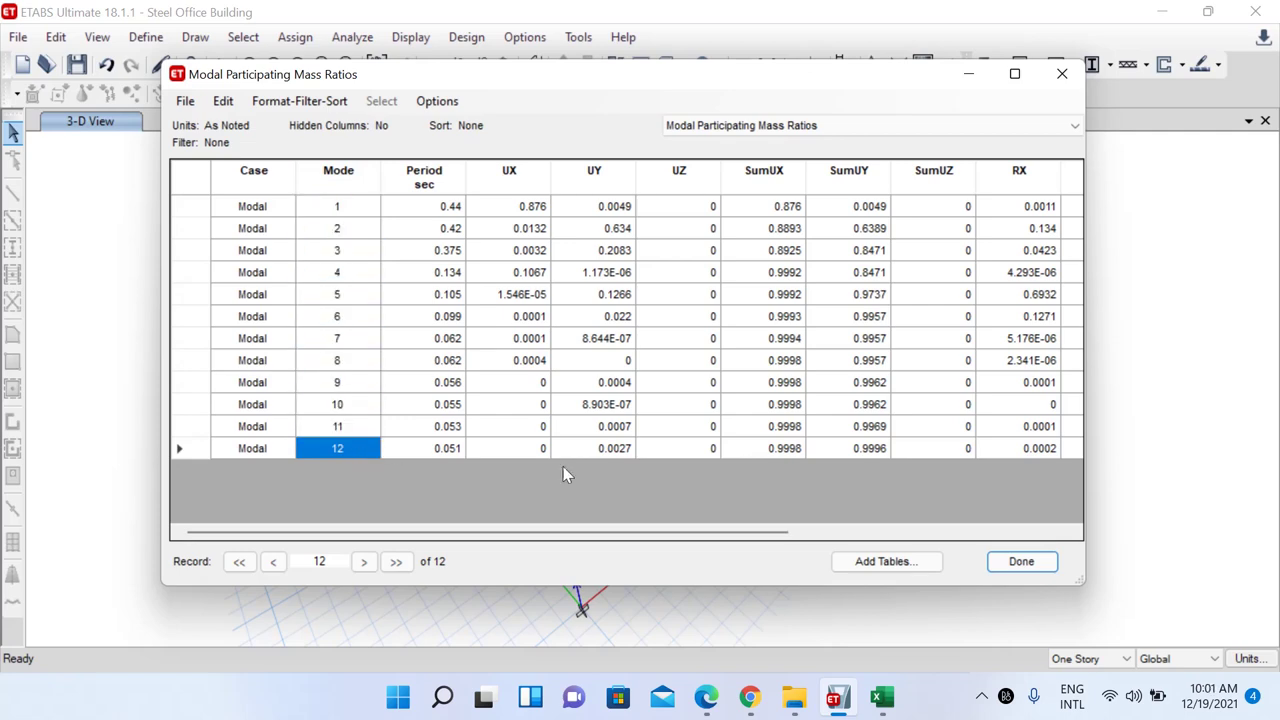
left_click(792, 452)
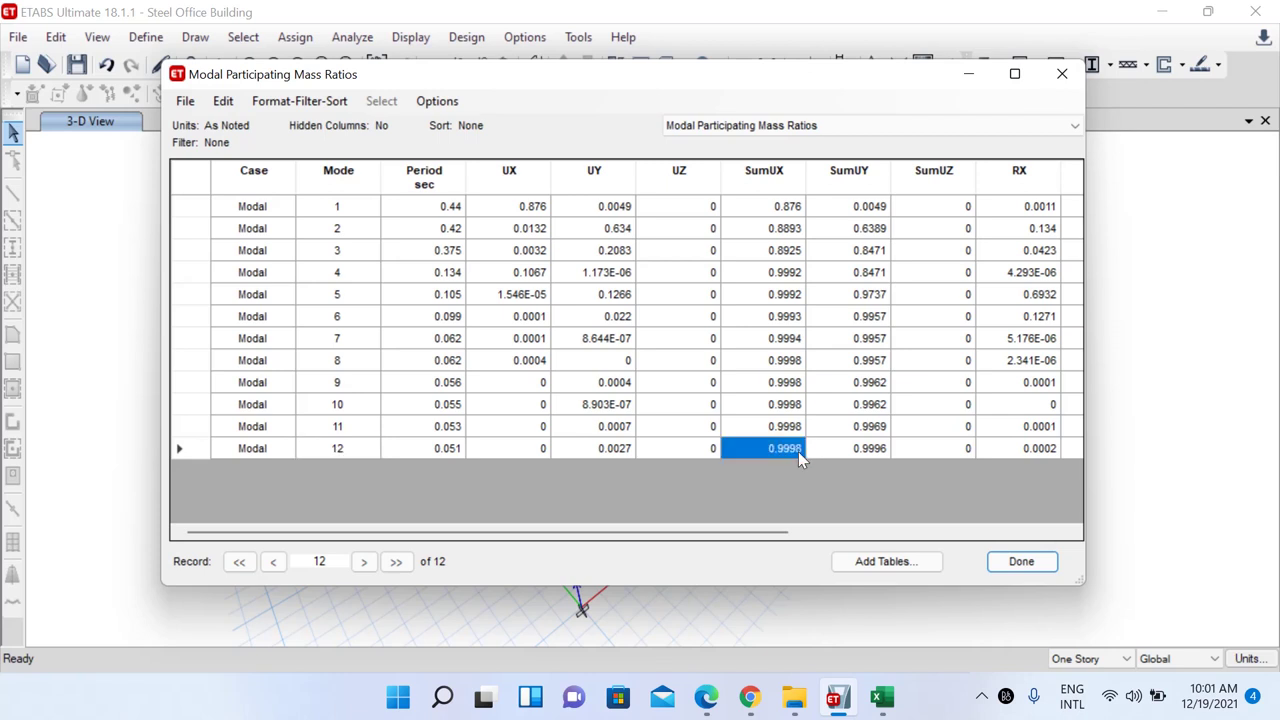
left_click(868, 450)
Examine the SumRZ ratio of mode 12 and return to the table's translational mass ratio columns
left_click_drag(780, 531, 1115, 549)
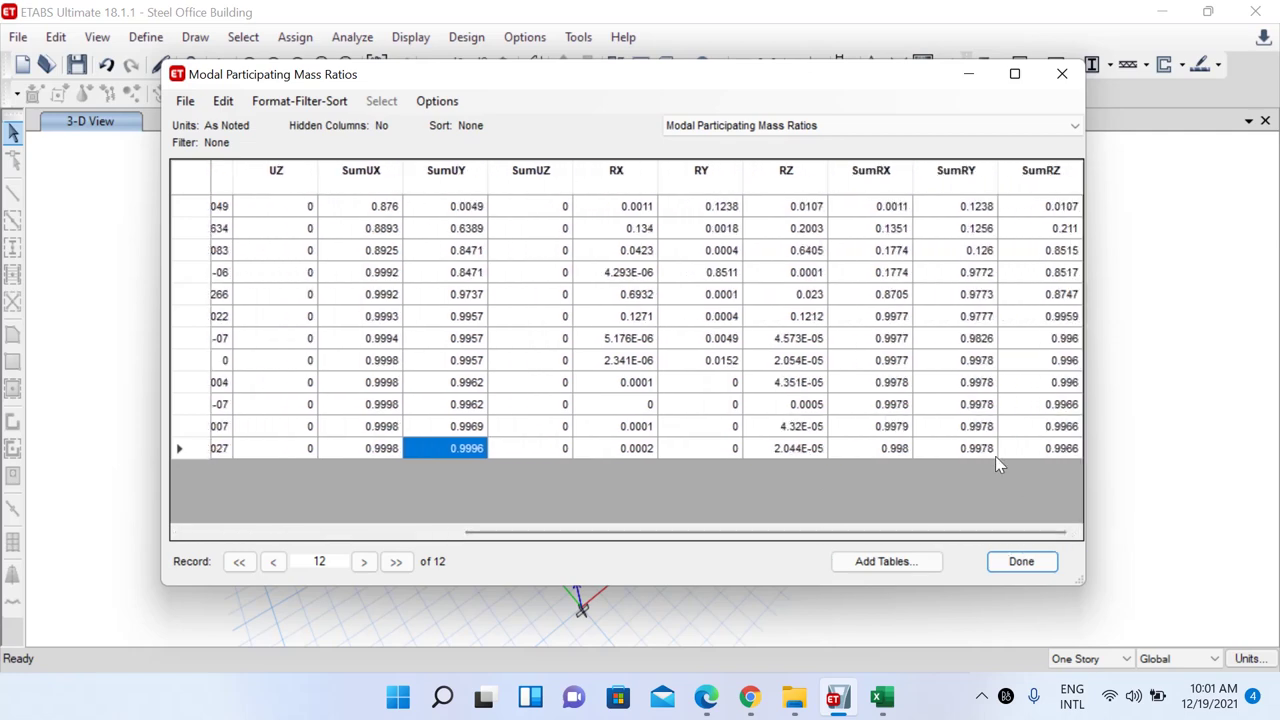
left_click(1033, 459)
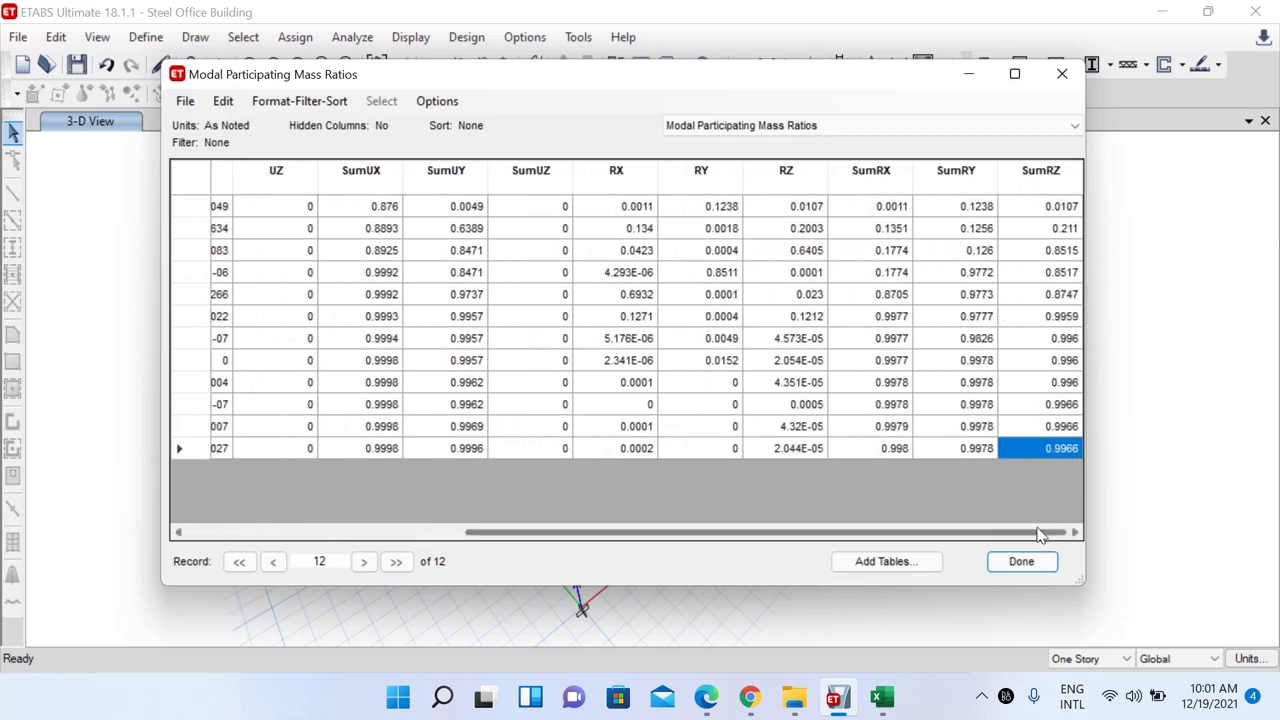
left_click_drag(1037, 543, 535, 515)
left_click(665, 448)
left_click(724, 454)
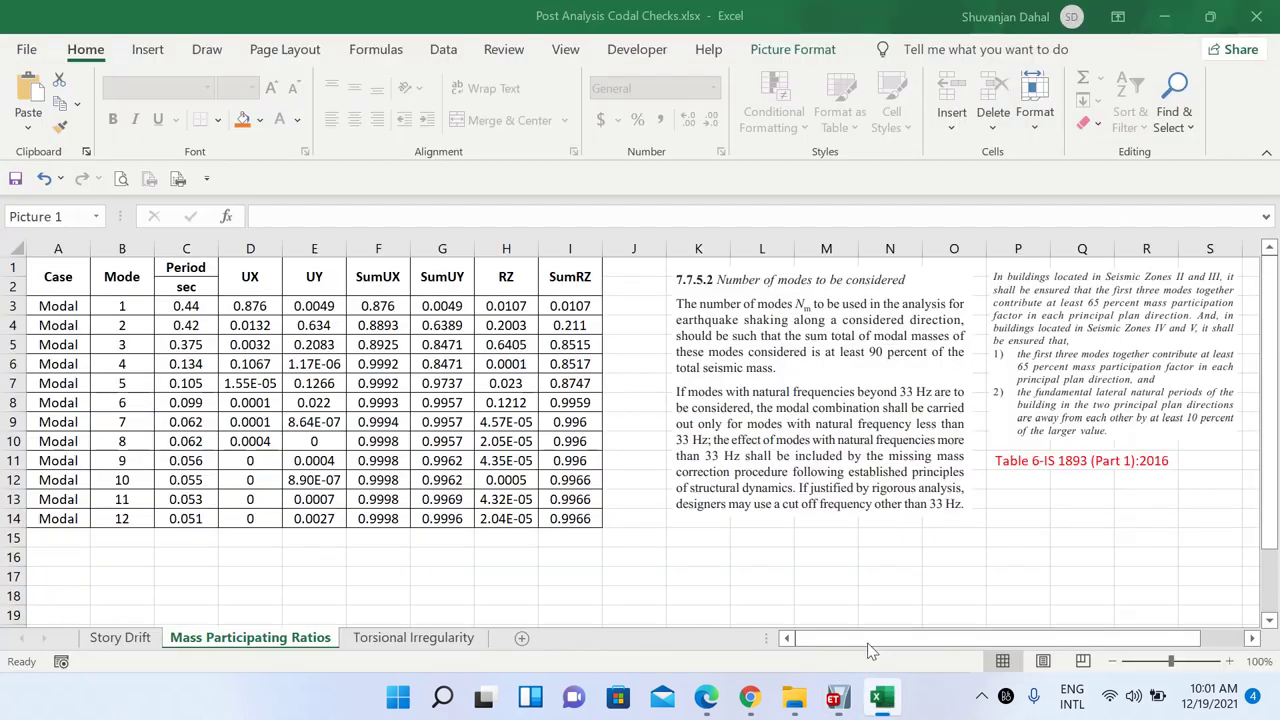
Switch to Excel and read the Table 6-IS 1893 (Part 1):2016 requirements on mass participation of the first three modes
left_click(880, 600)
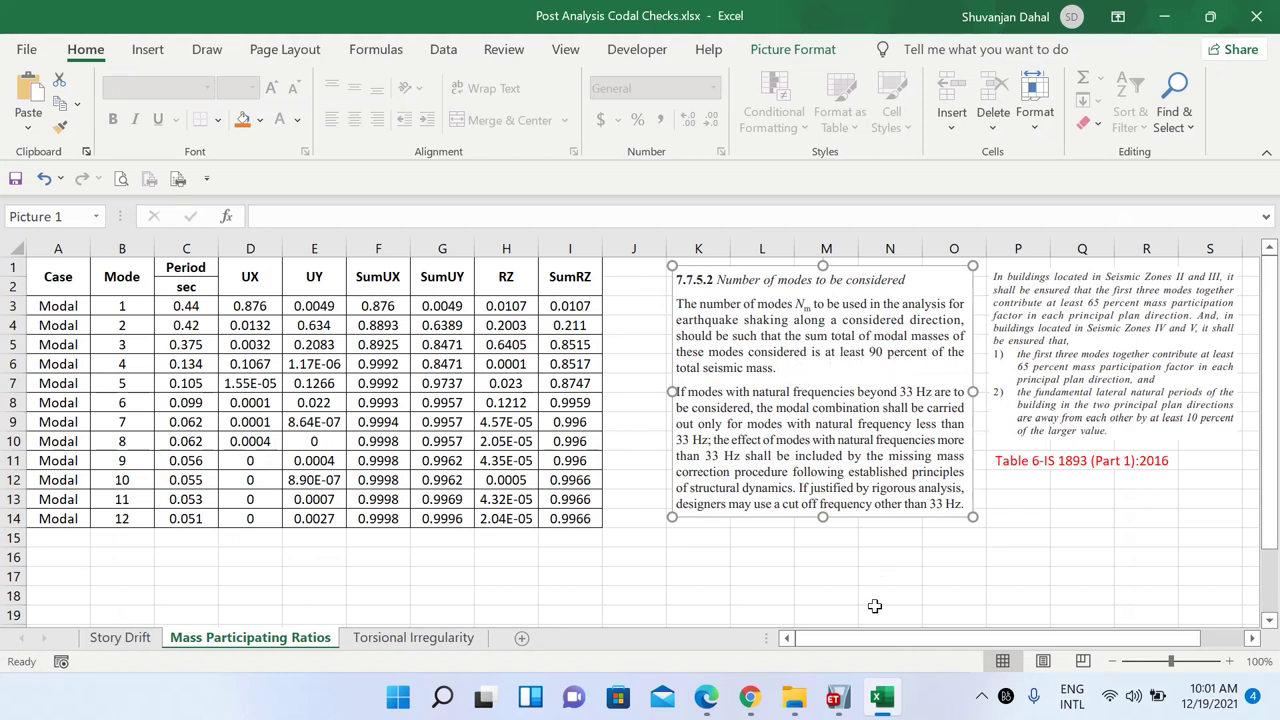
mouse_move(842, 700)
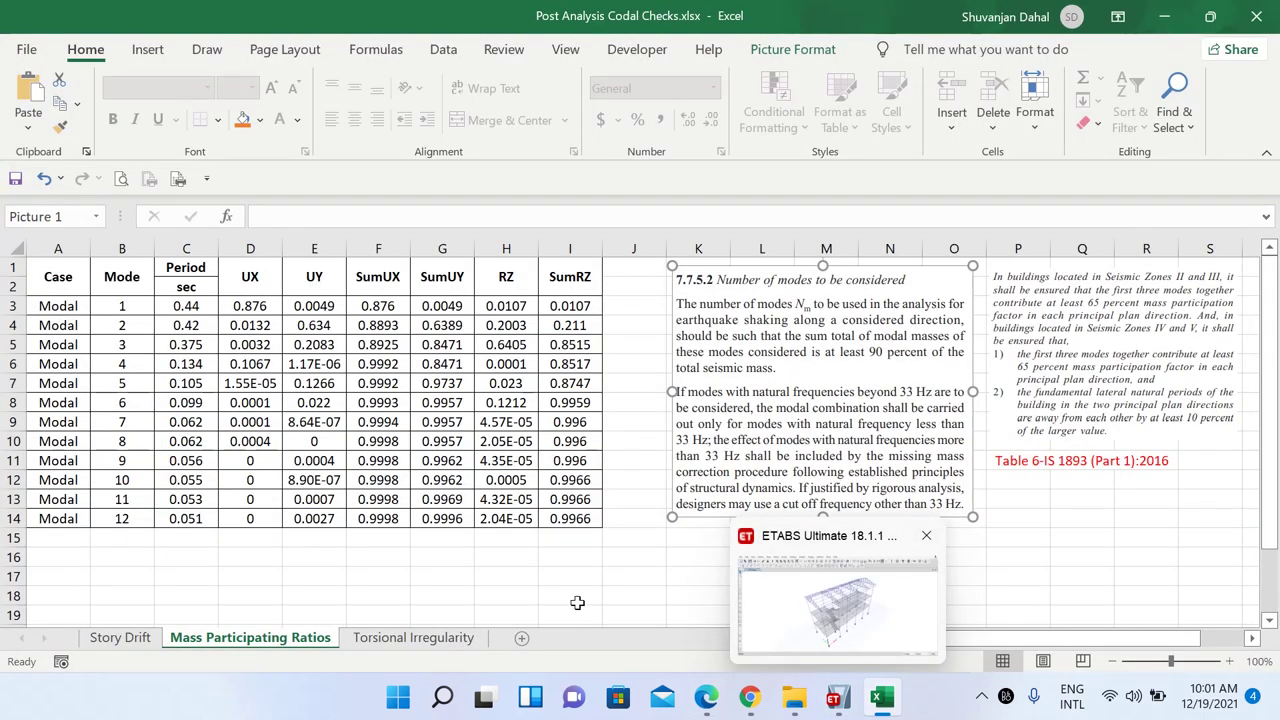
left_click(576, 585)
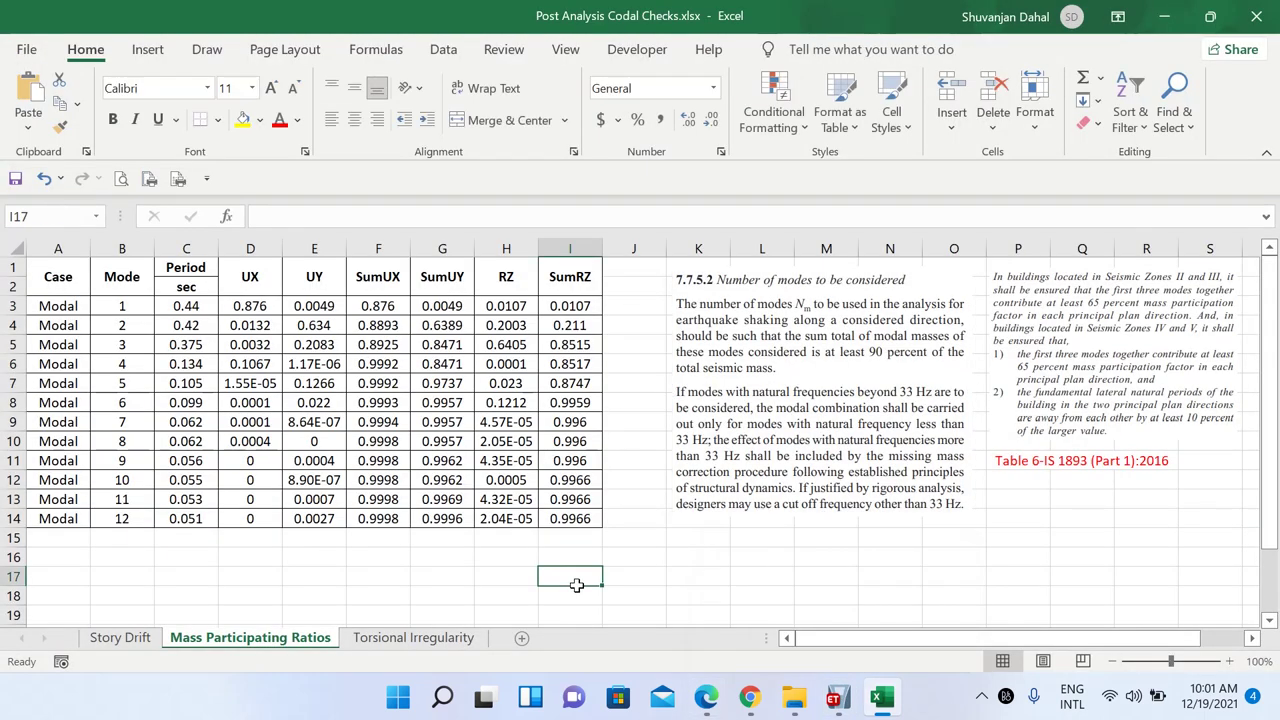
left_click_drag(900, 637, 940, 637)
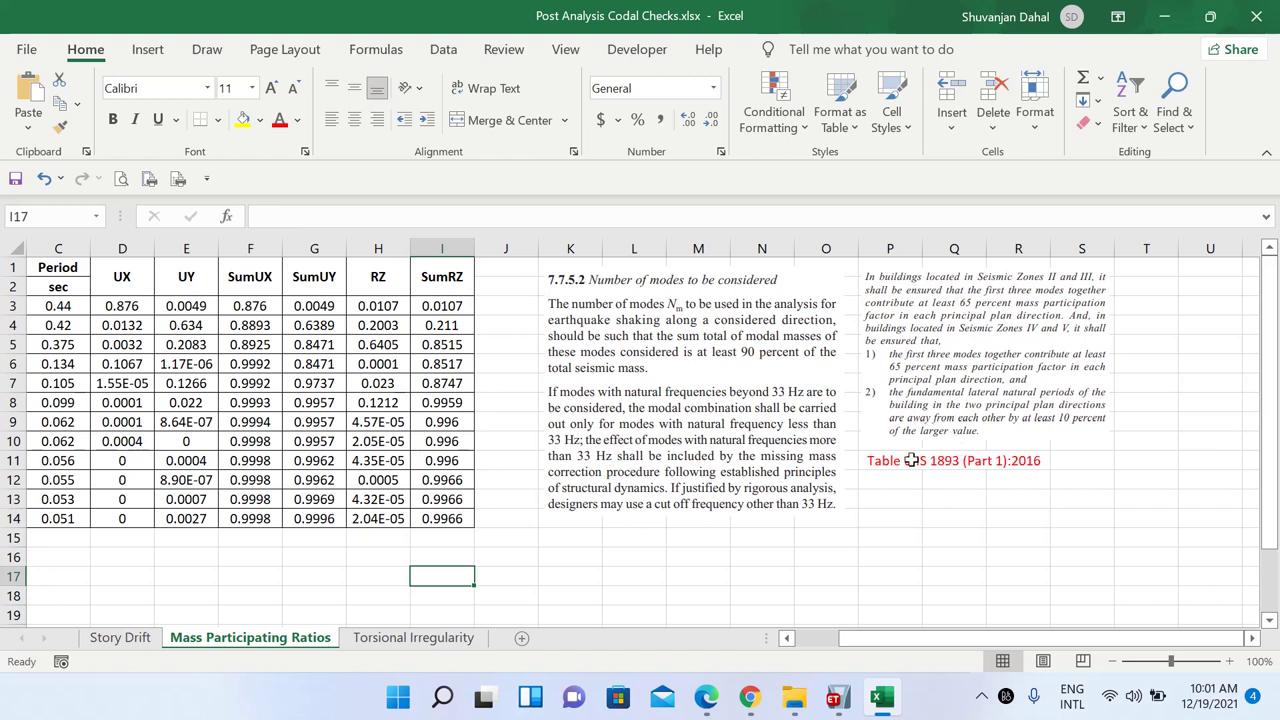
left_click(1000, 331)
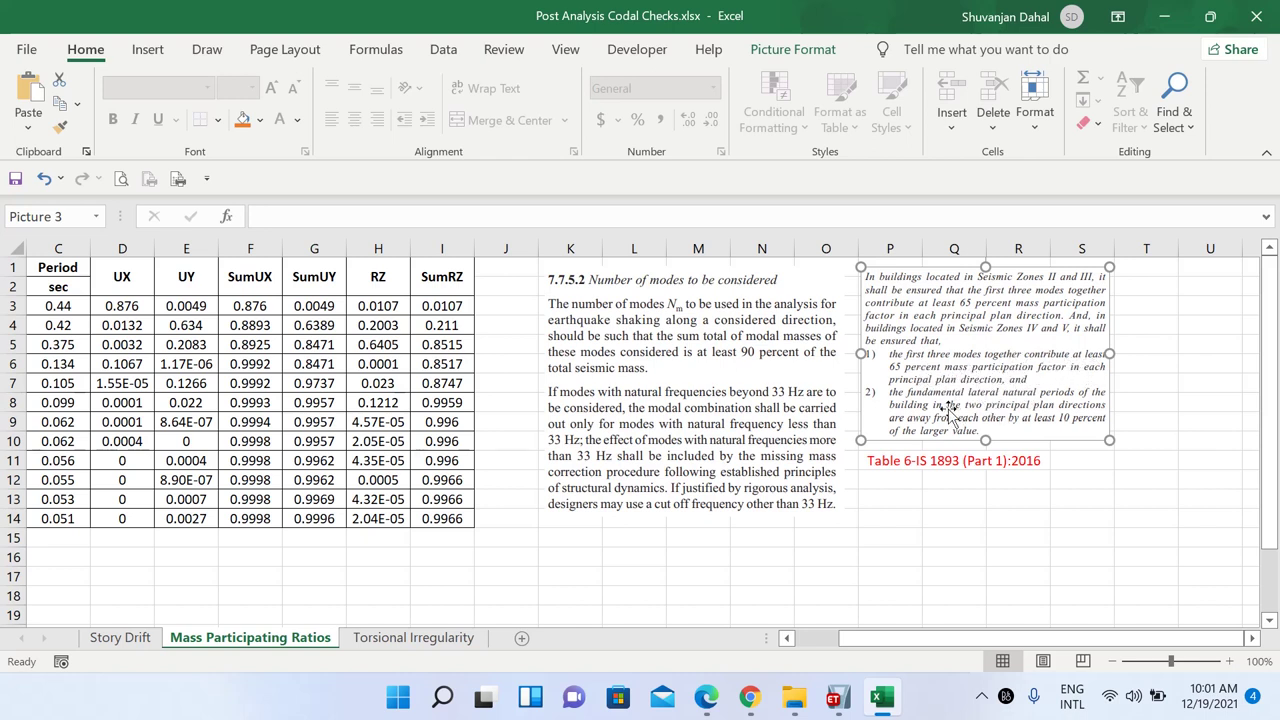
Examine the mode 3 row of the mass ratios table in ETABS and read condition 2 on lateral natural periods in Excel
left_click(838, 697)
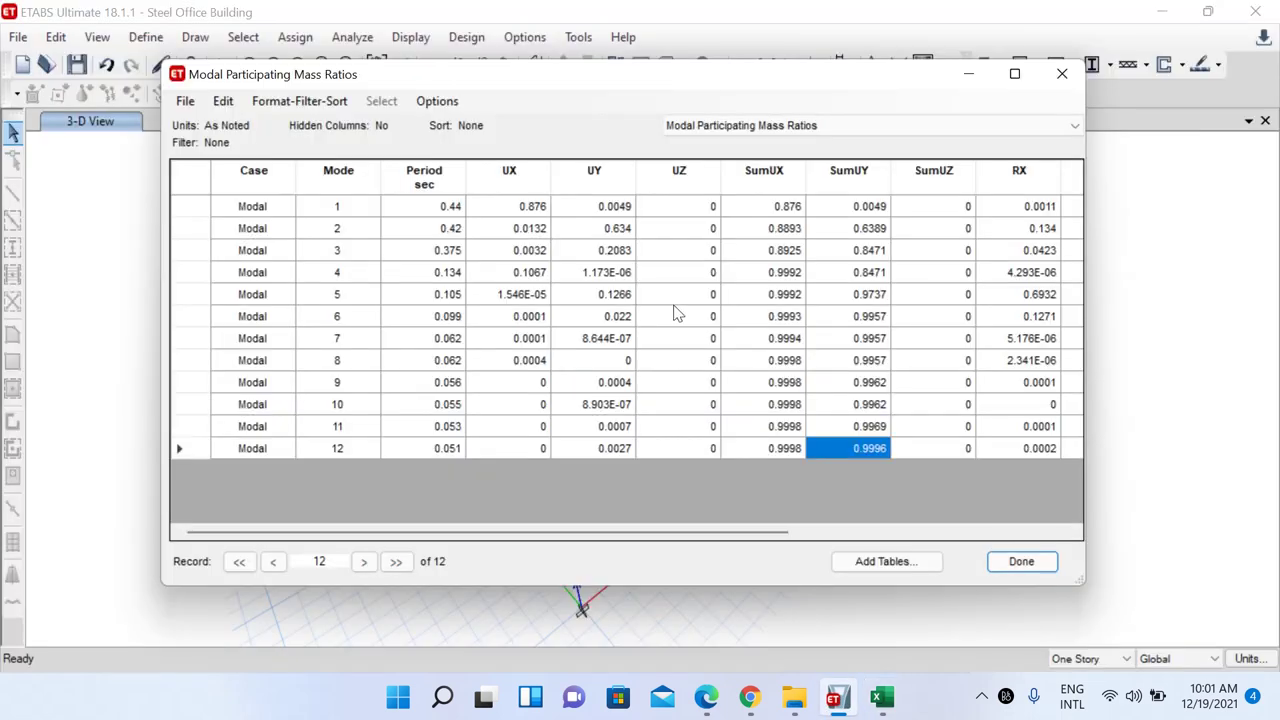
left_click_drag(287, 256, 1130, 268)
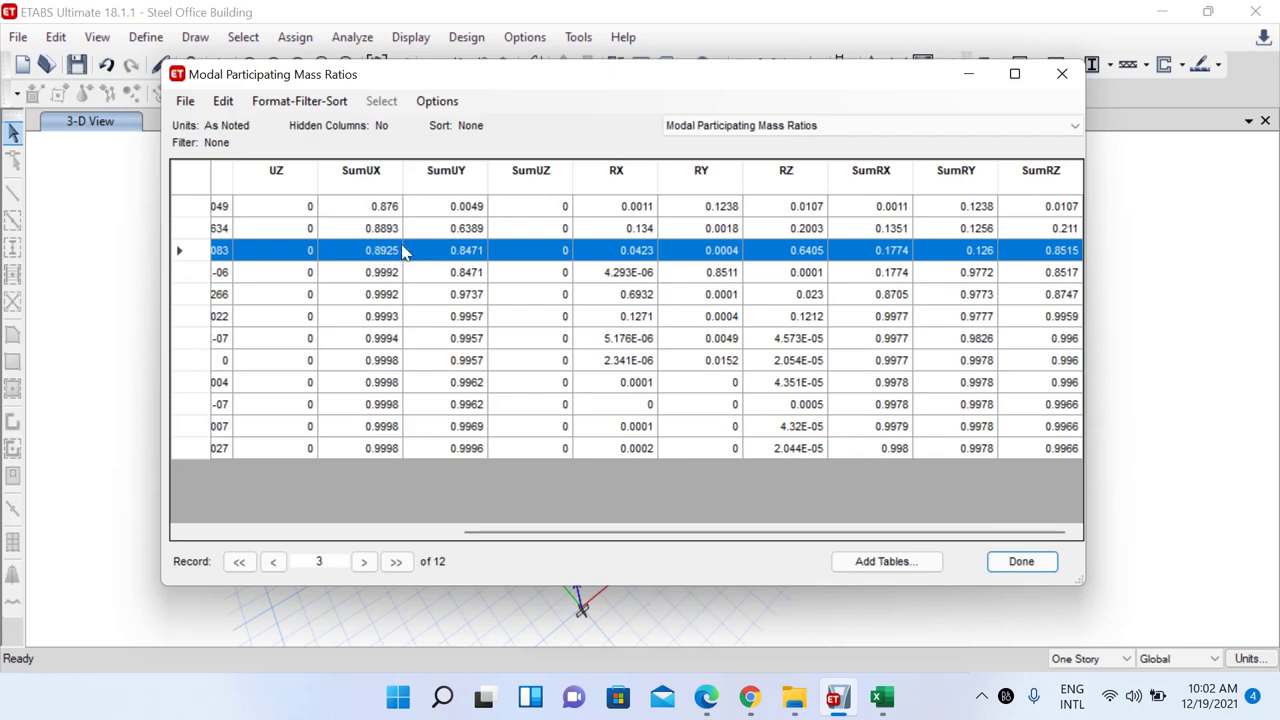
mouse_move(882, 697)
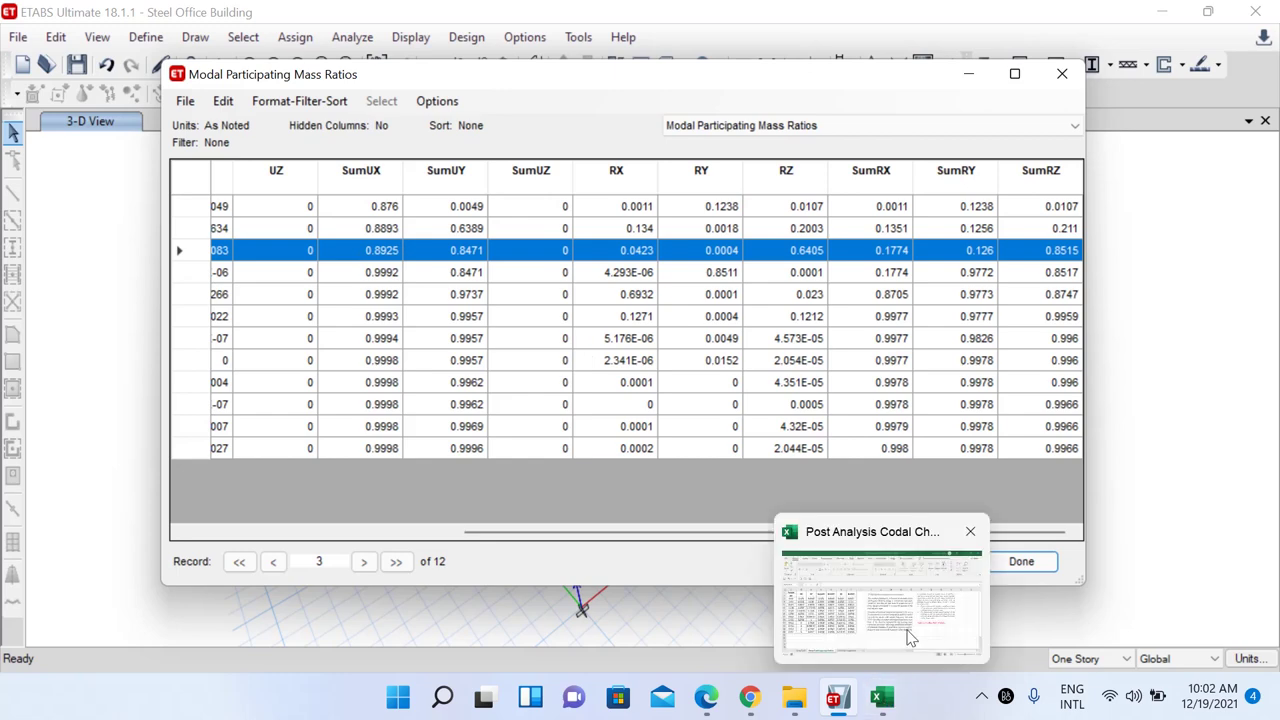
left_click(912, 636)
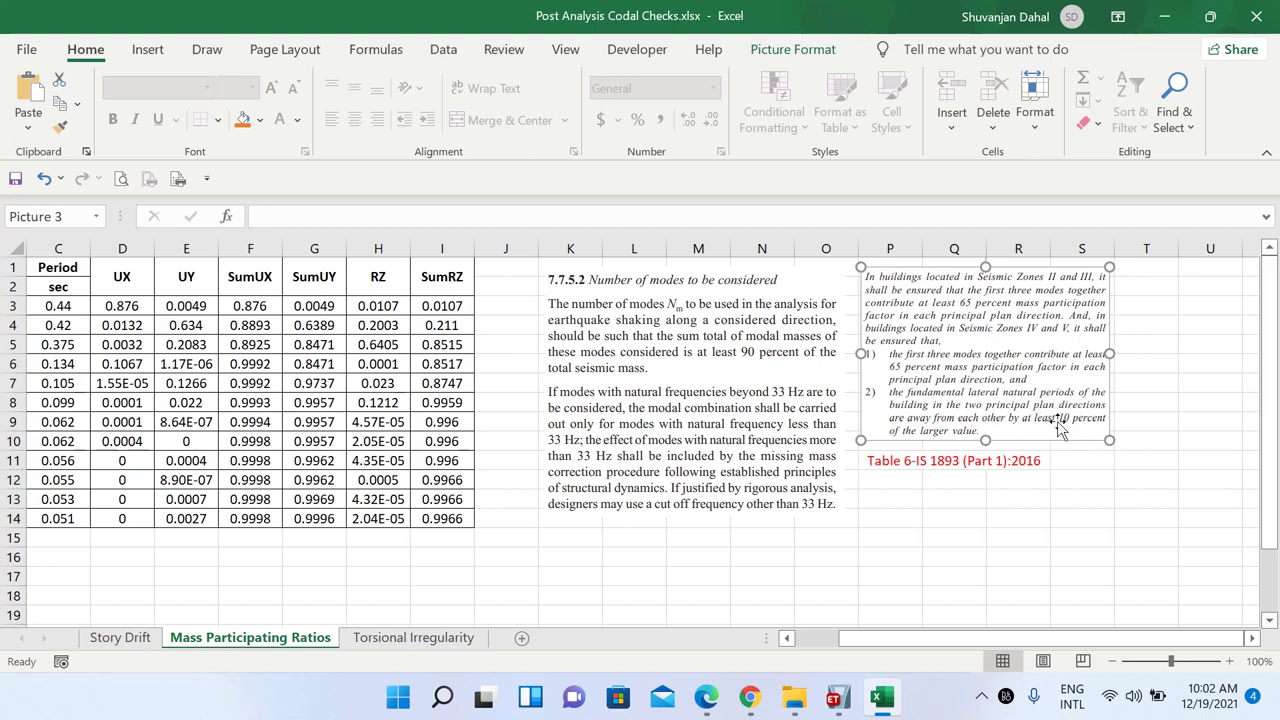
Switch to ETABS, examine the modal periods and the SumUX ratio of mode 3, and close the mass ratios table
left_click(836, 697)
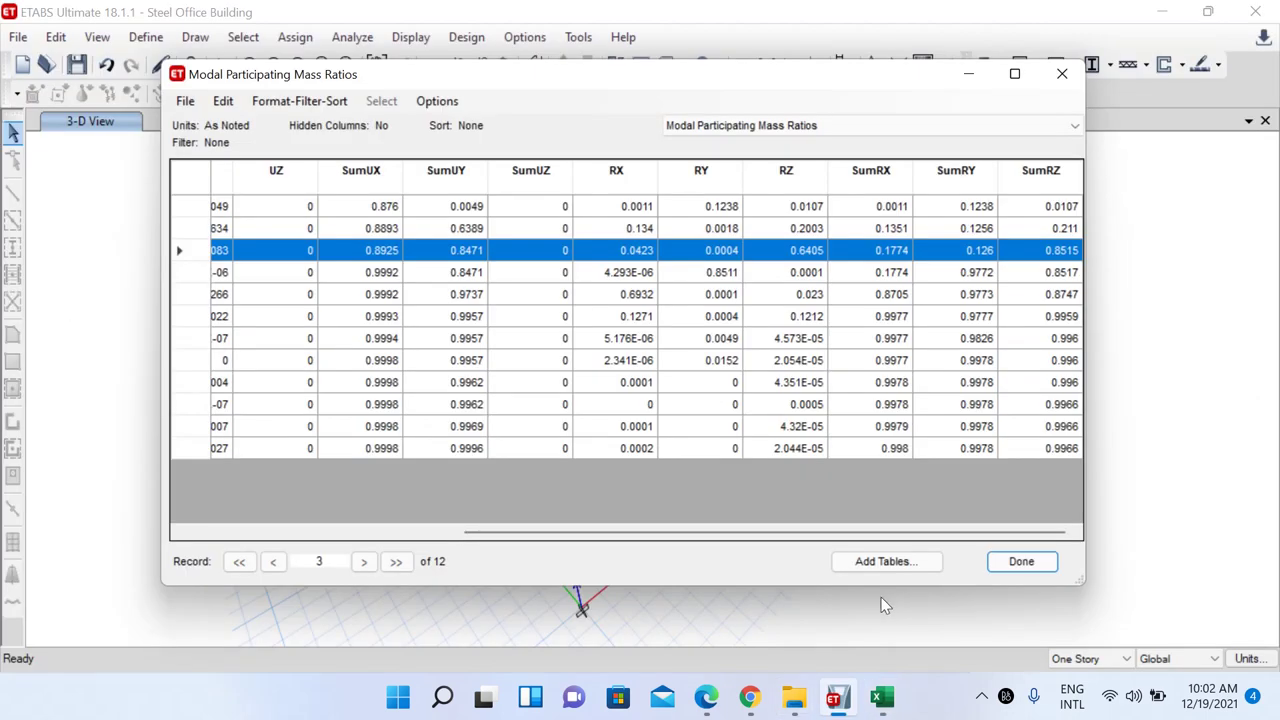
left_click_drag(845, 530, 478, 541)
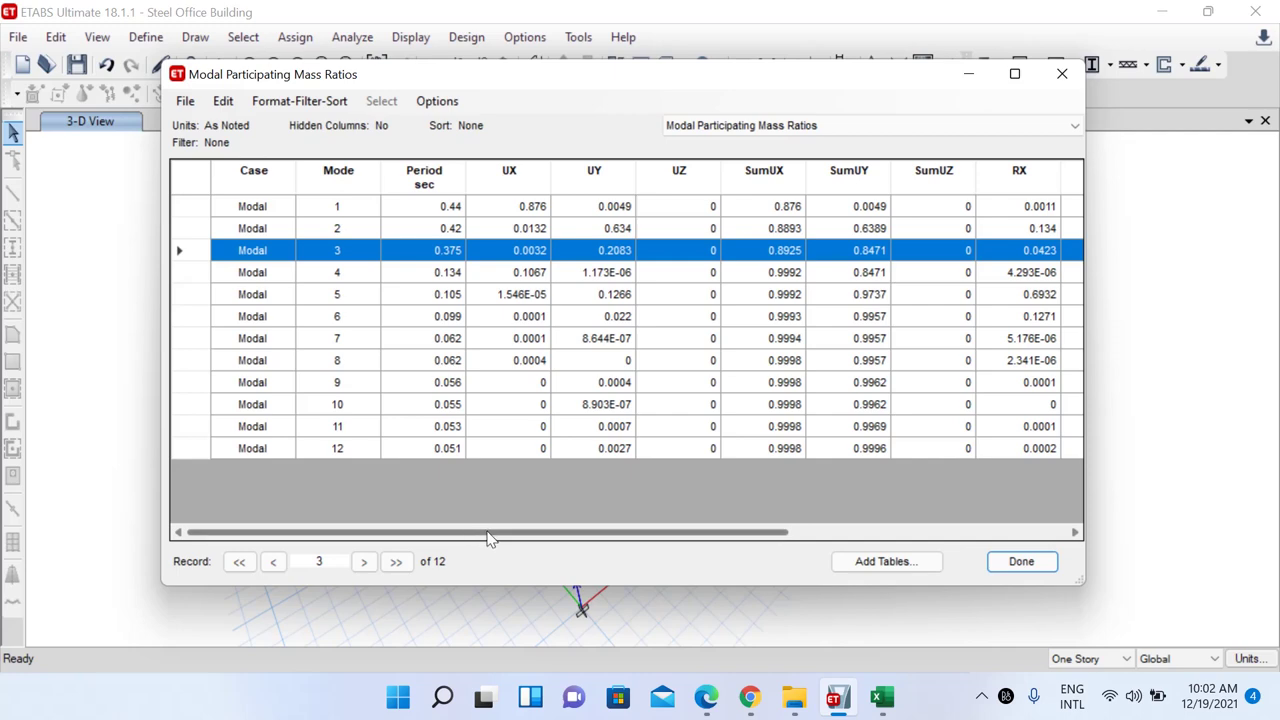
left_click_drag(490, 538, 545, 536)
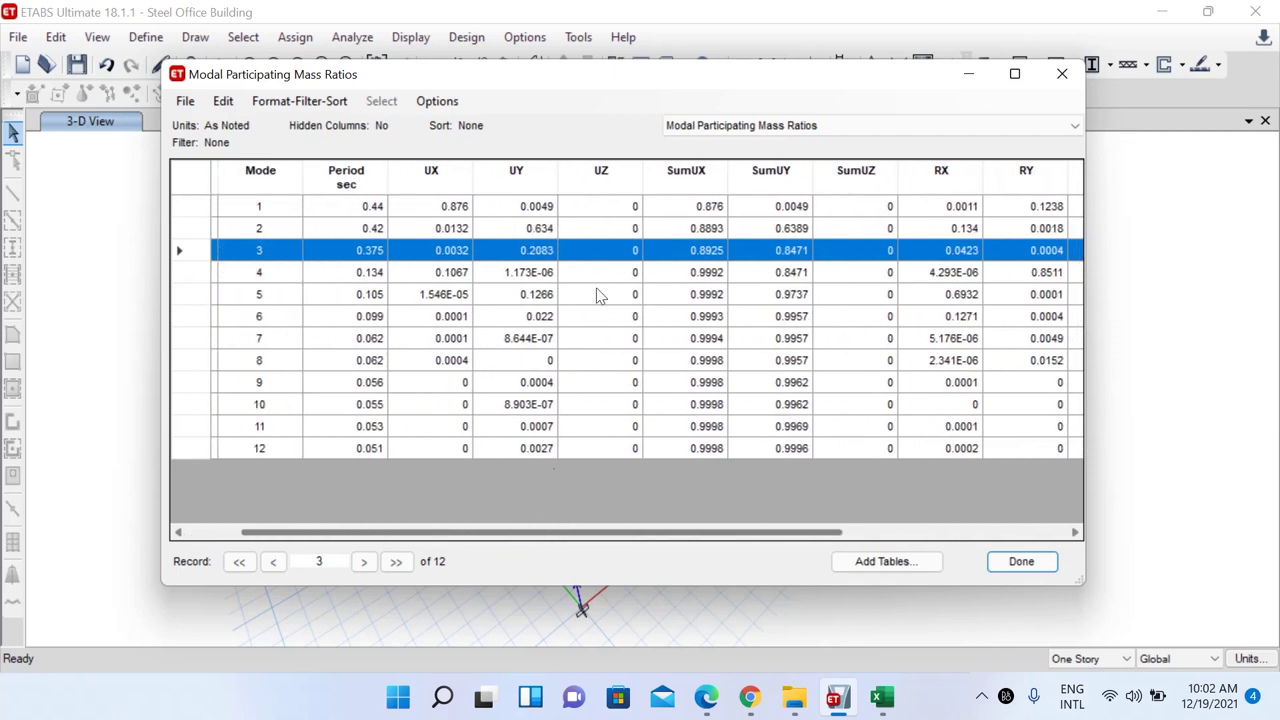
left_click_drag(640, 535, 708, 535)
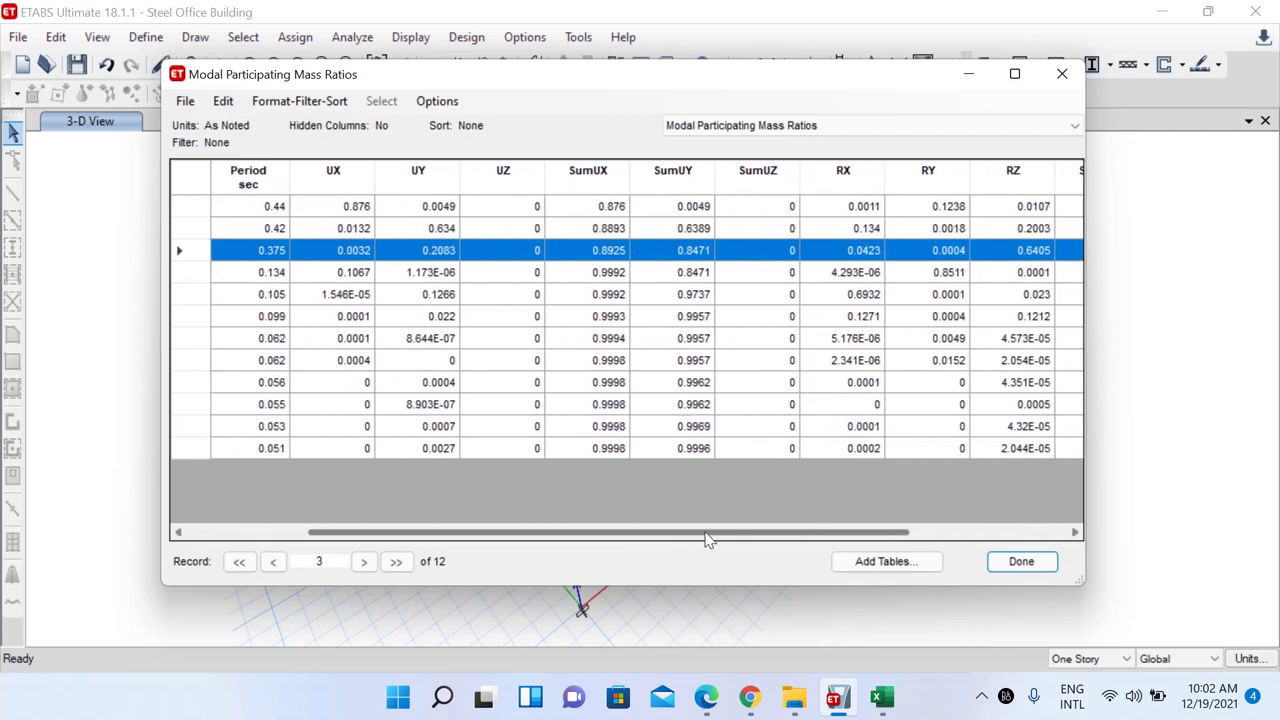
left_click(609, 251)
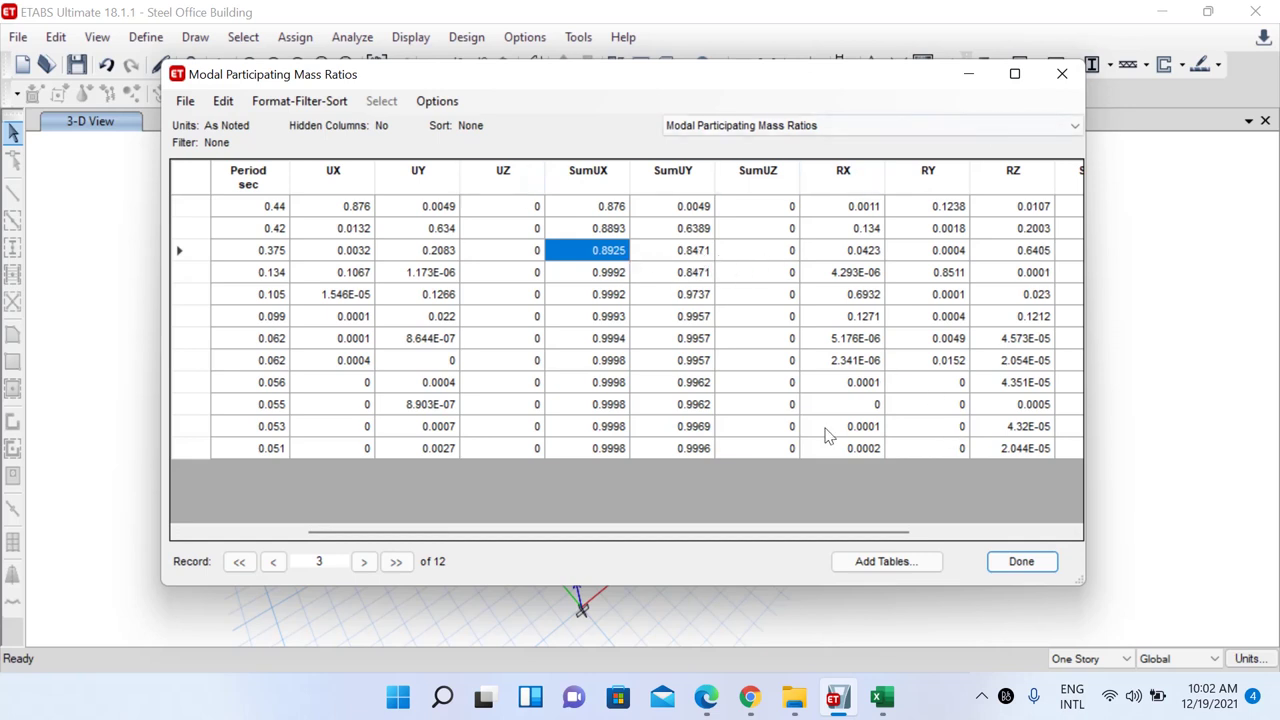
left_click(1062, 74)
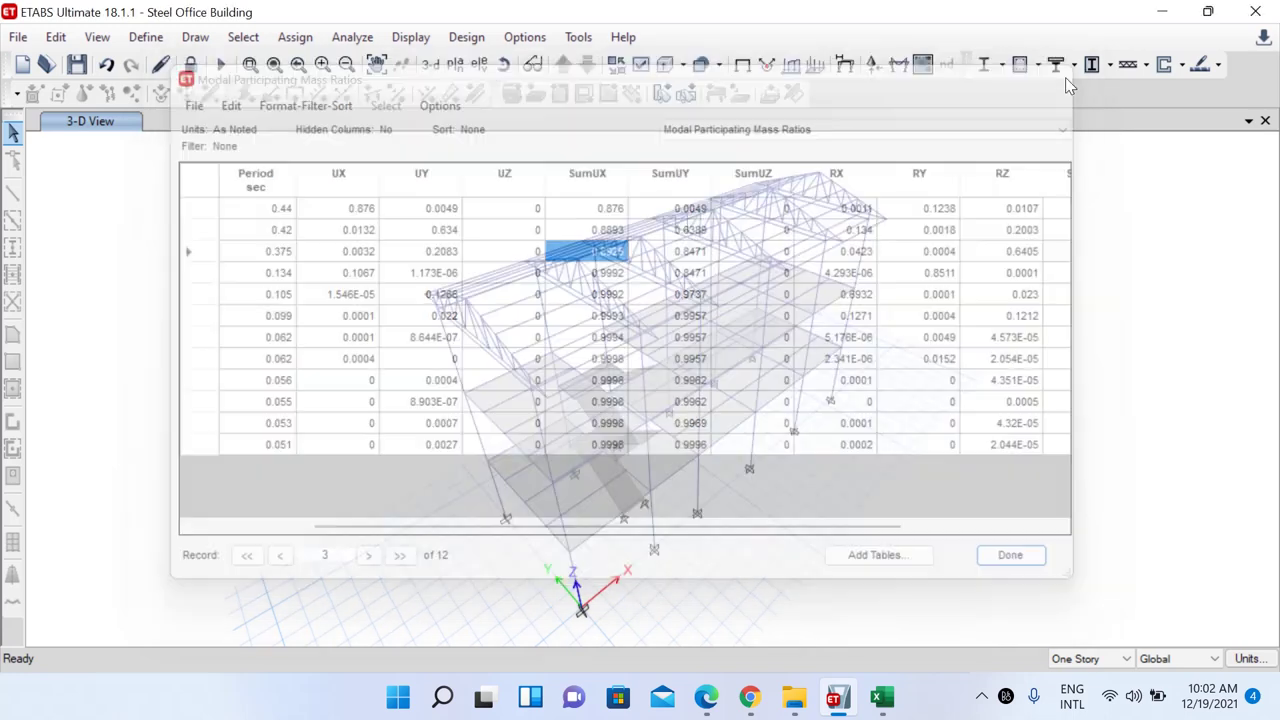
Switch to Excel and read the Table 5-IS 1893 (Part 1):2016 clause and diagram on the Torsional Irregularity sheet
left_click(881, 697)
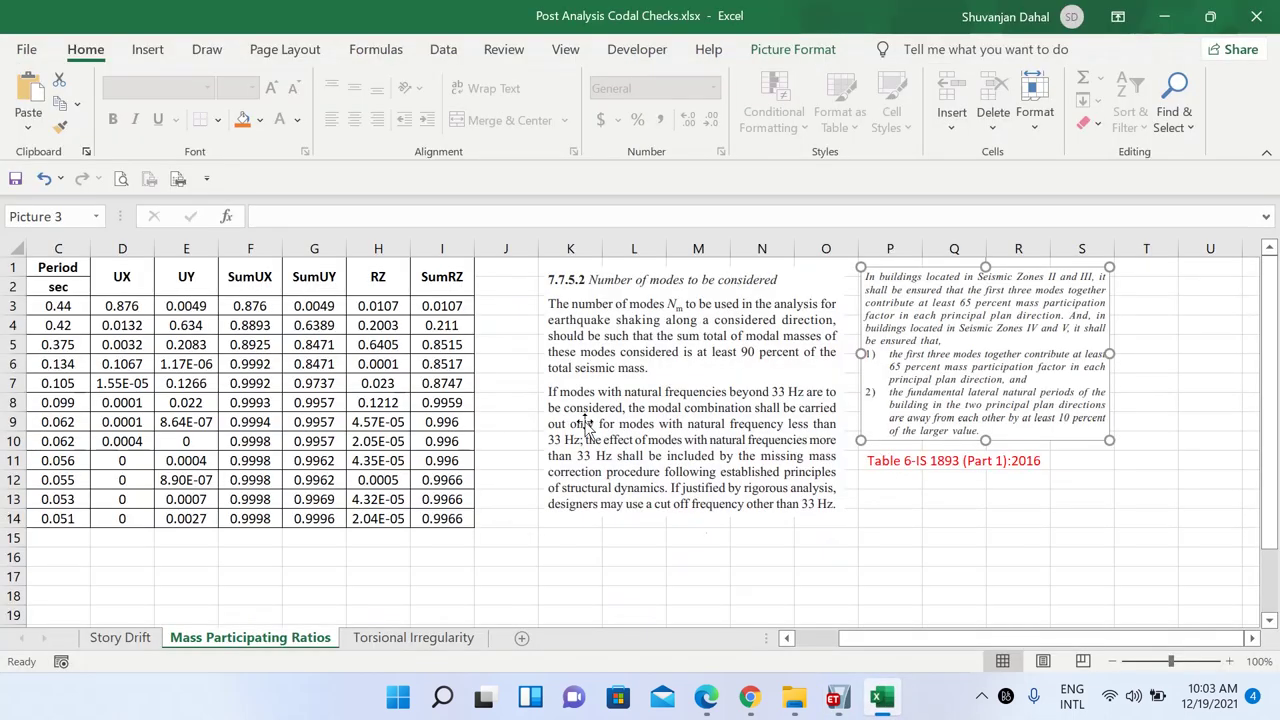
left_click(400, 643)
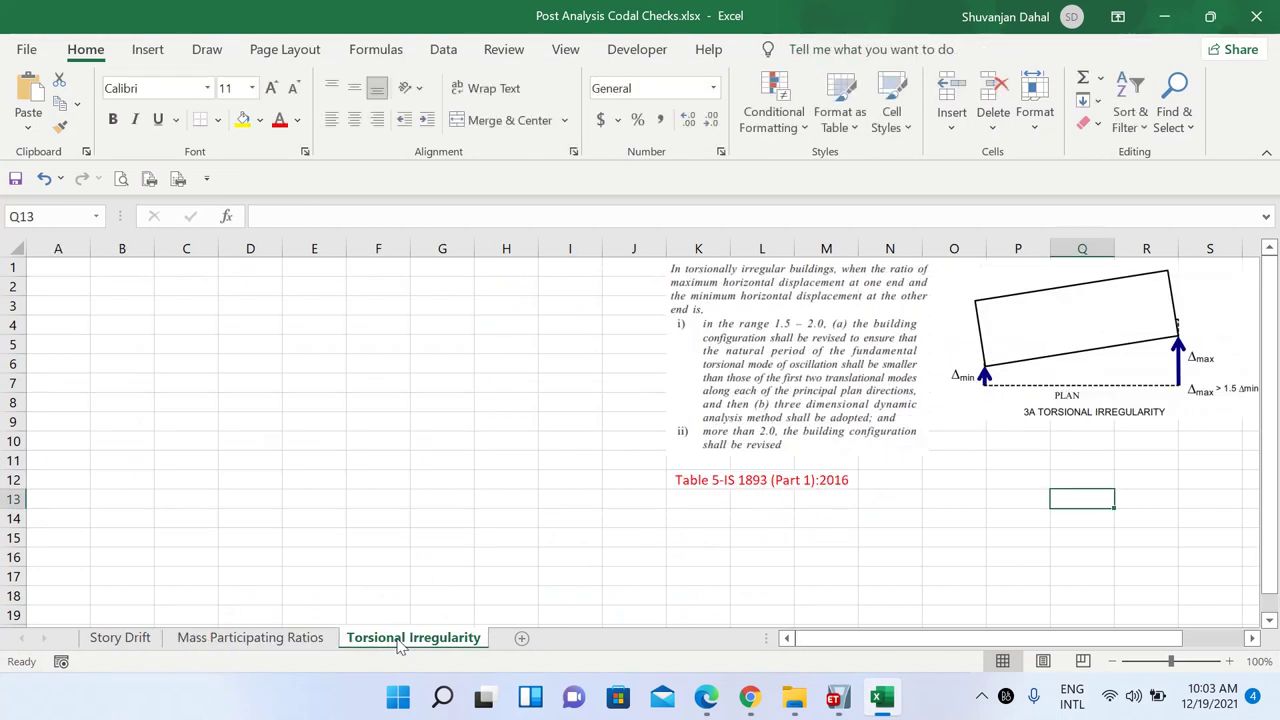
left_click_drag(1143, 638, 1205, 636)
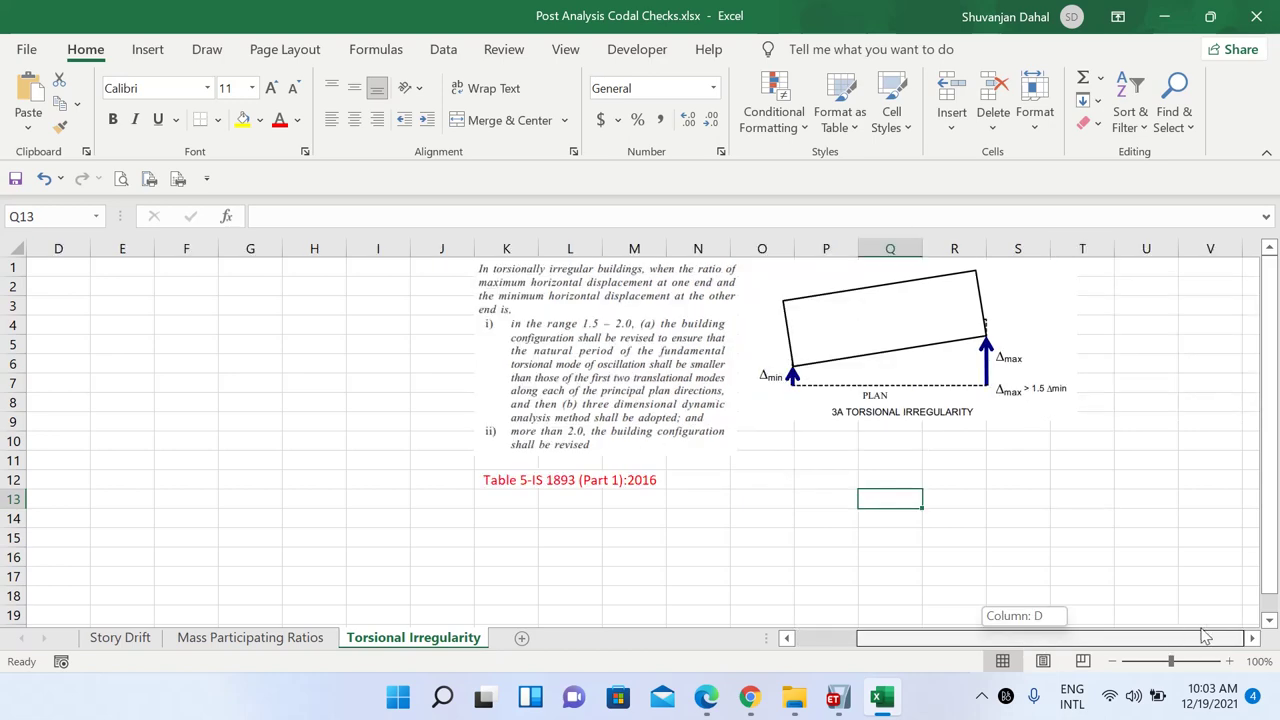
left_click(1230, 661)
left_click(1230, 661)
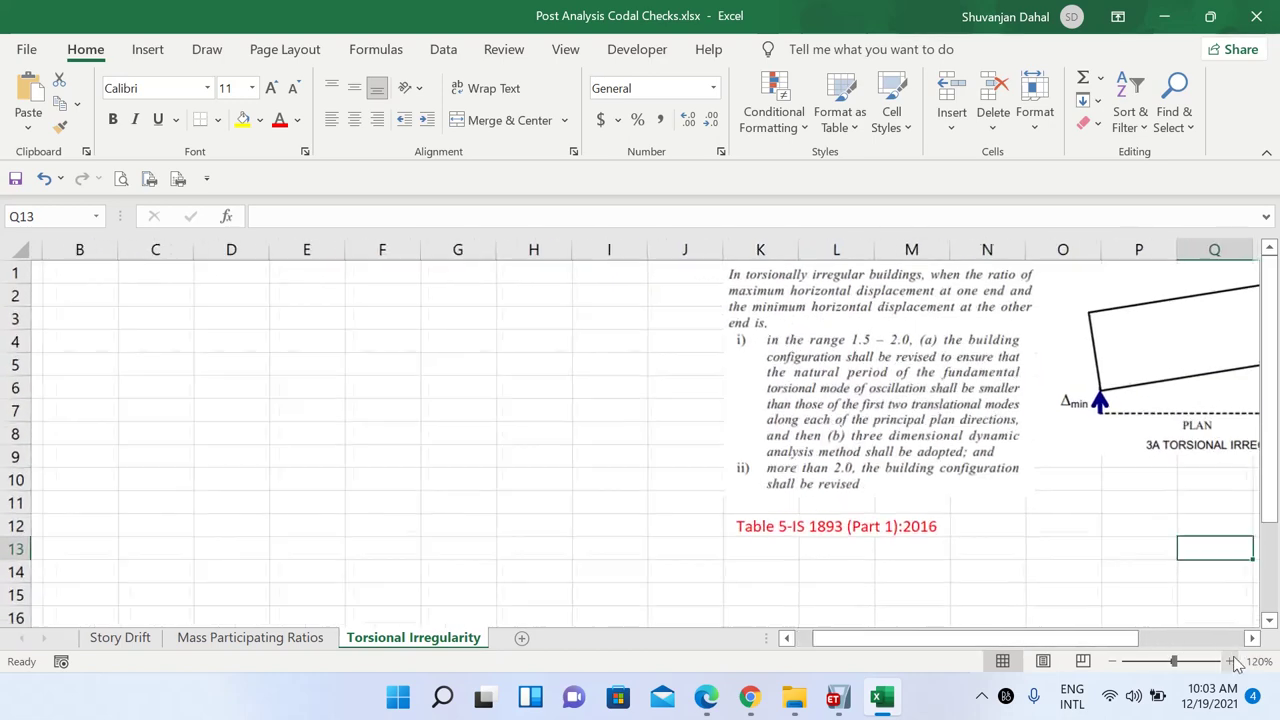
left_click_drag(975, 638, 1081, 638)
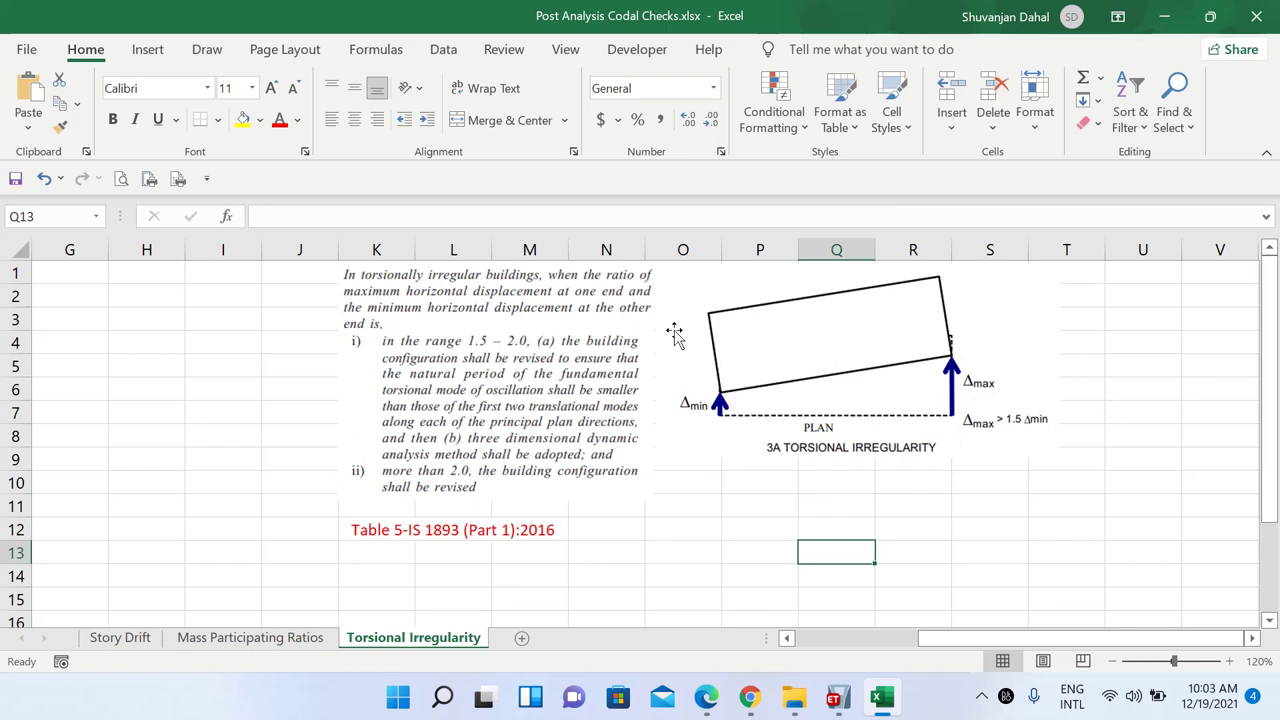
left_click(457, 308)
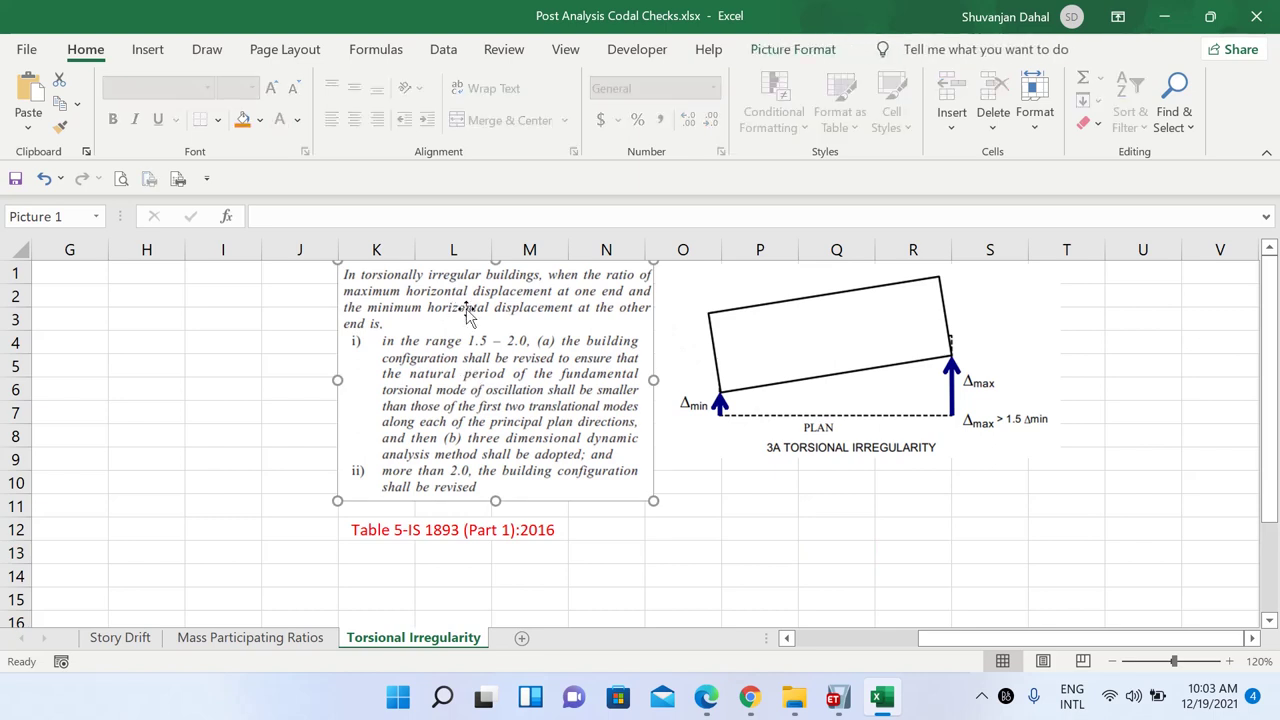
left_click(403, 535)
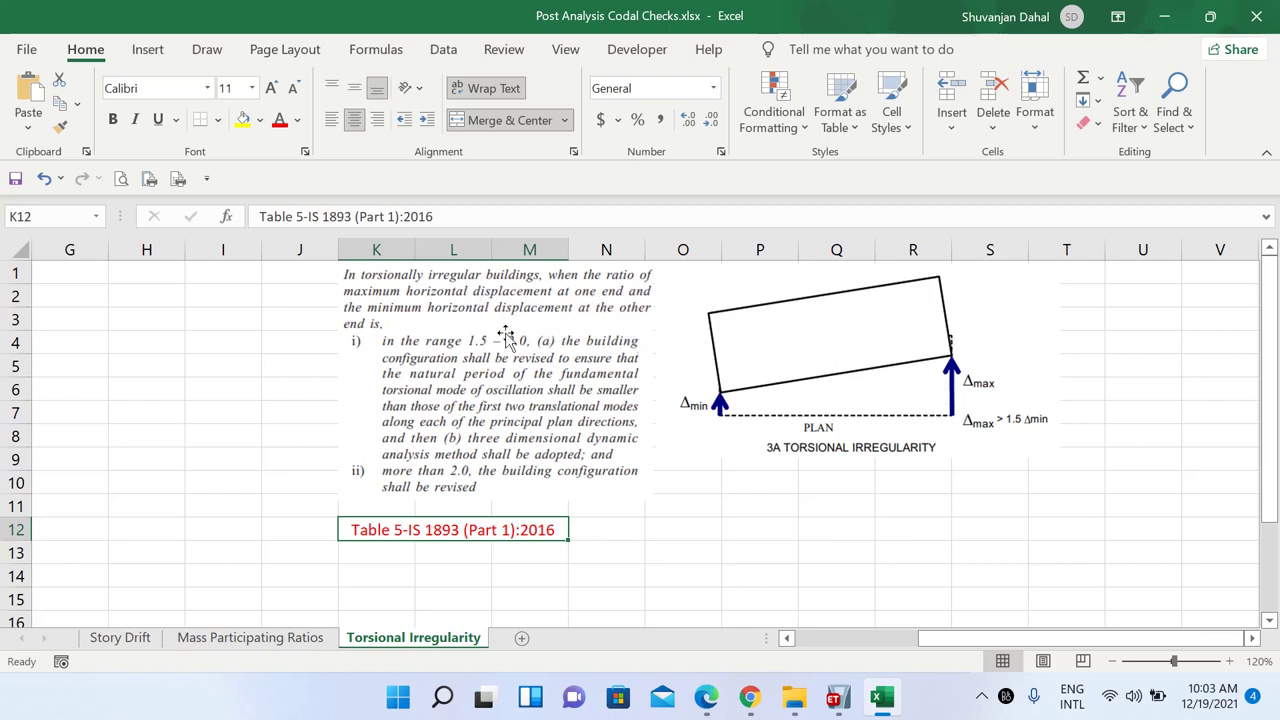
left_click(399, 485)
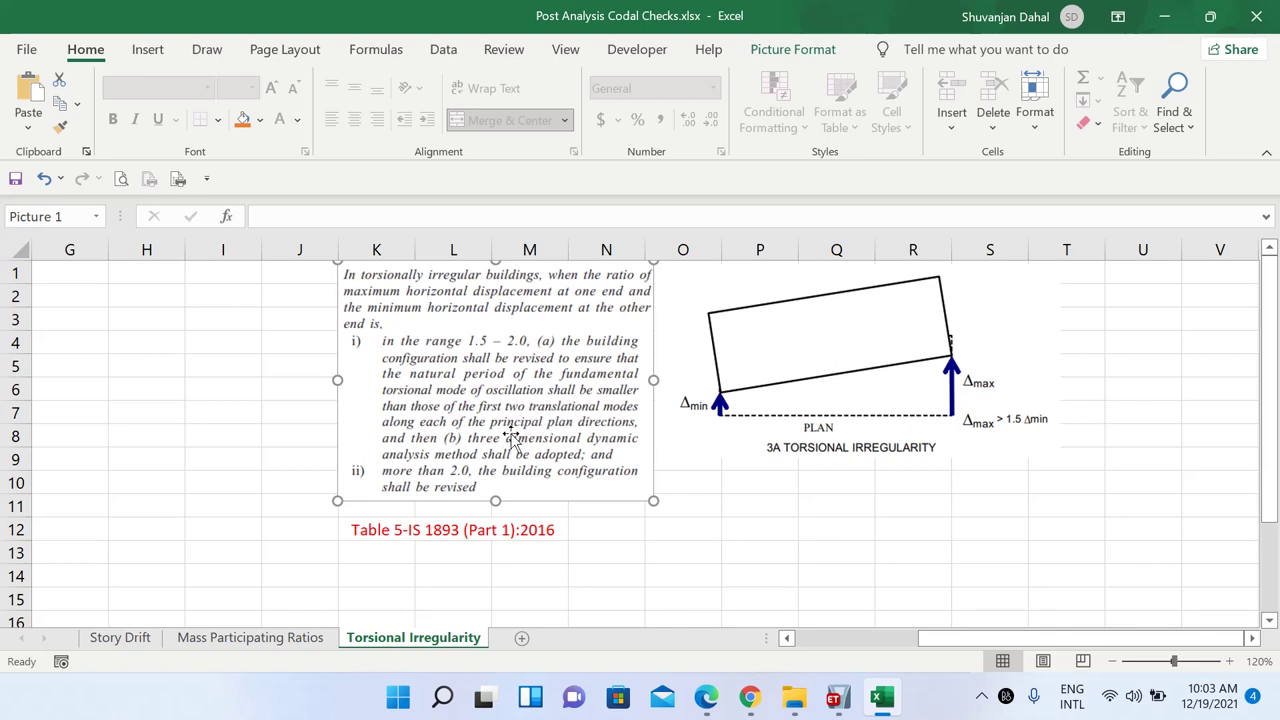
Switch to ETABS and display the plan view of Story2
left_click(836, 697)
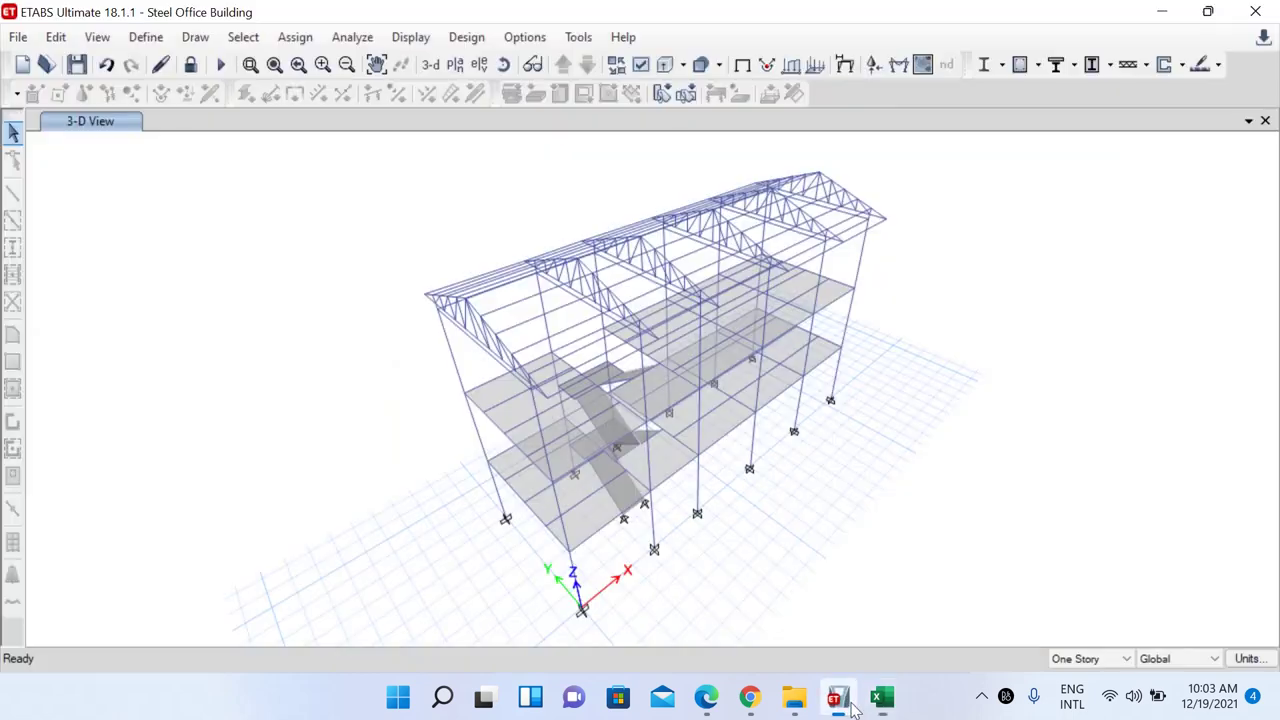
left_click(455, 64)
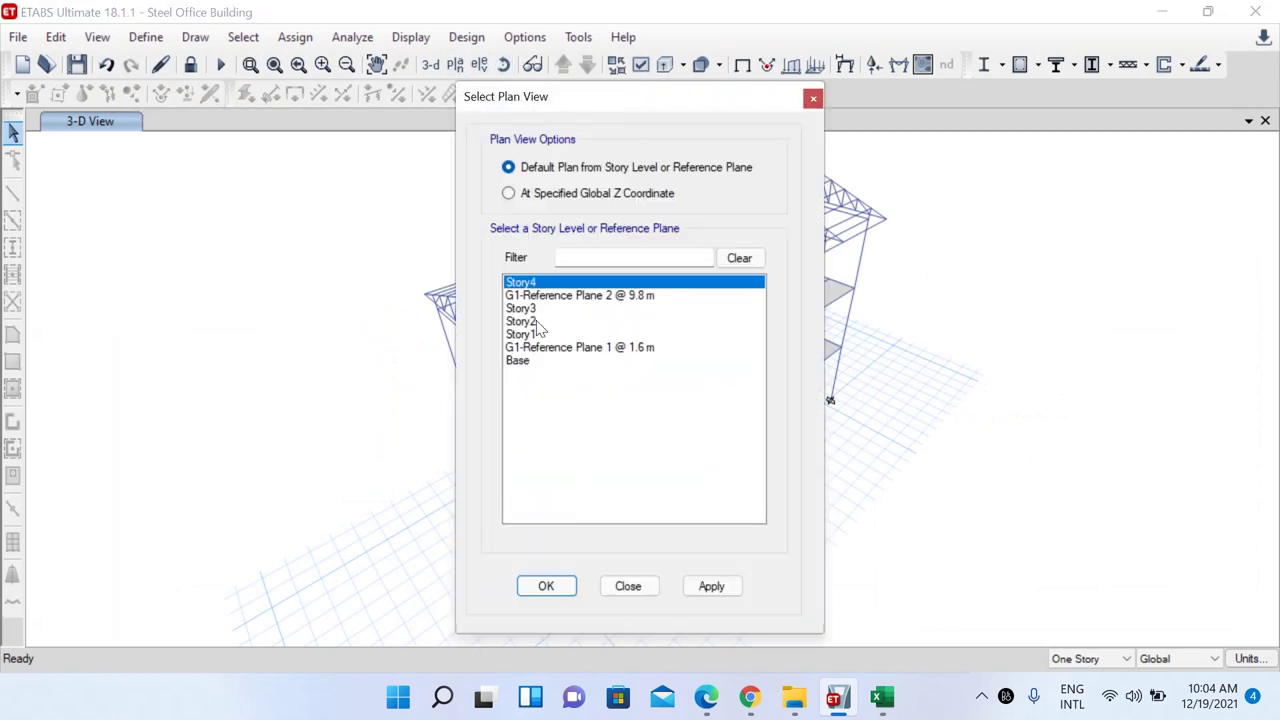
left_click(536, 322)
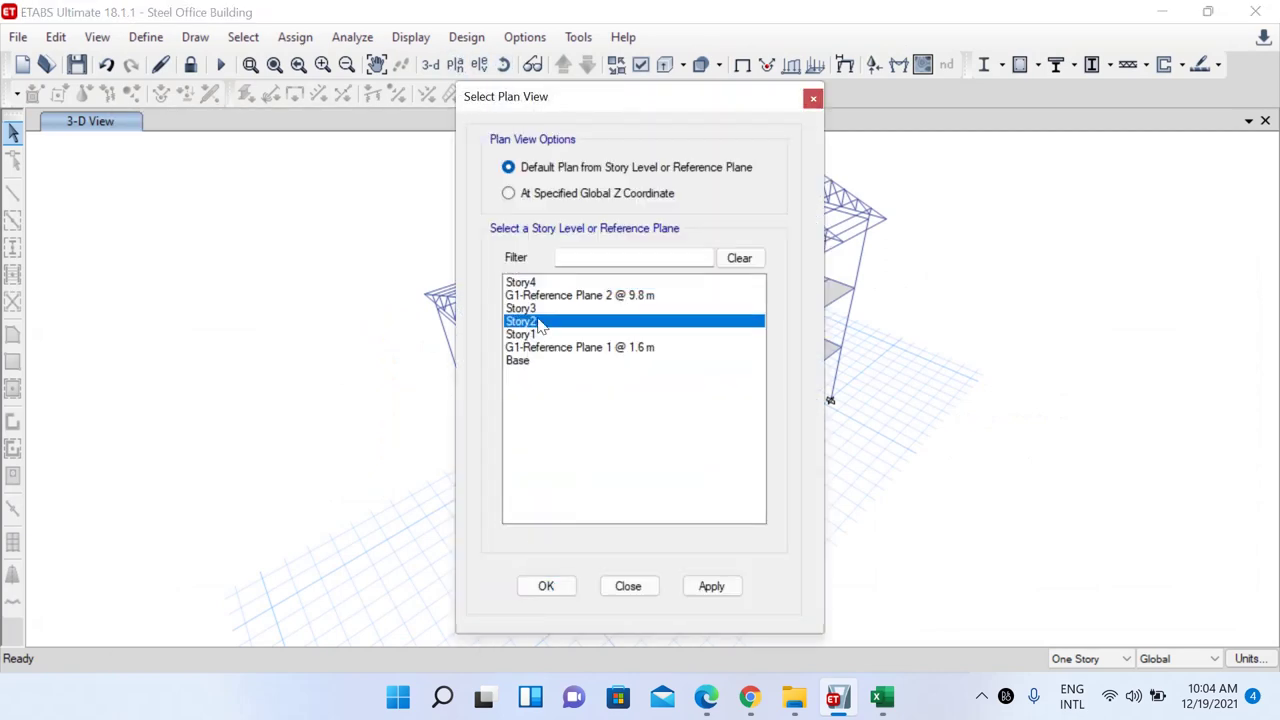
left_click(545, 586)
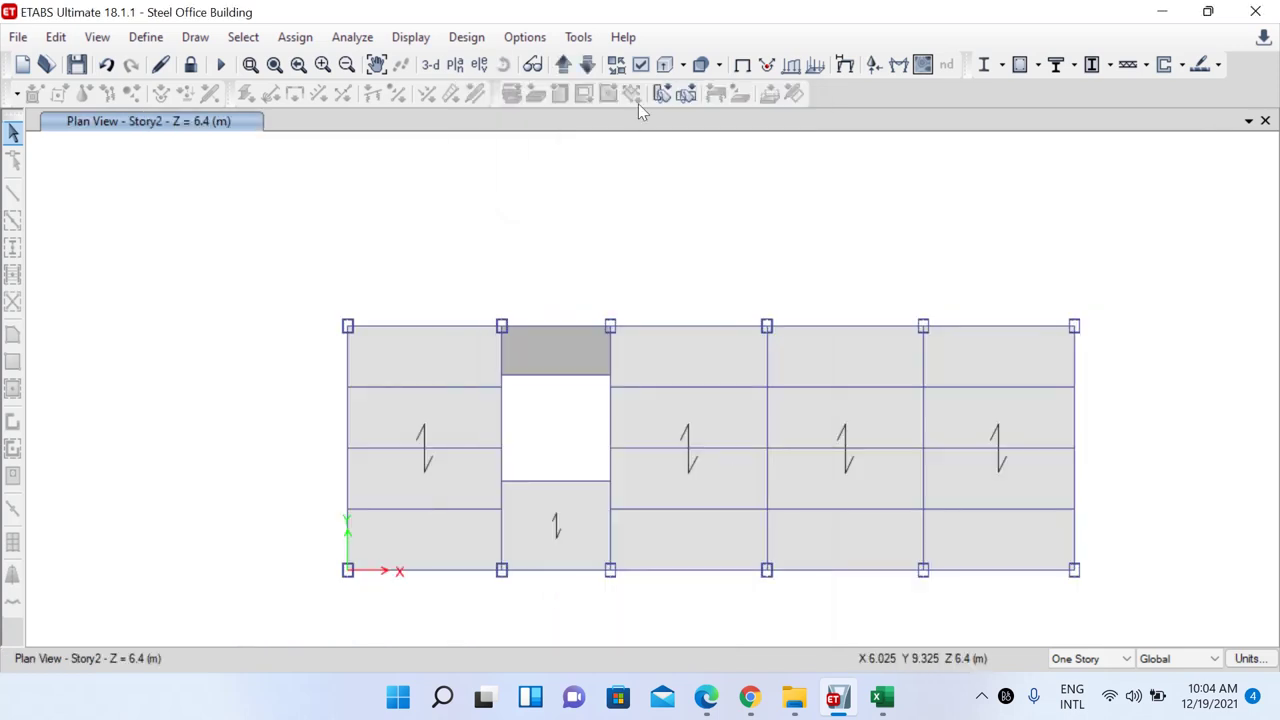
Display the deformed shape of the Story2 plan for the EQY load case
left_click(845, 66)
left_click(930, 112)
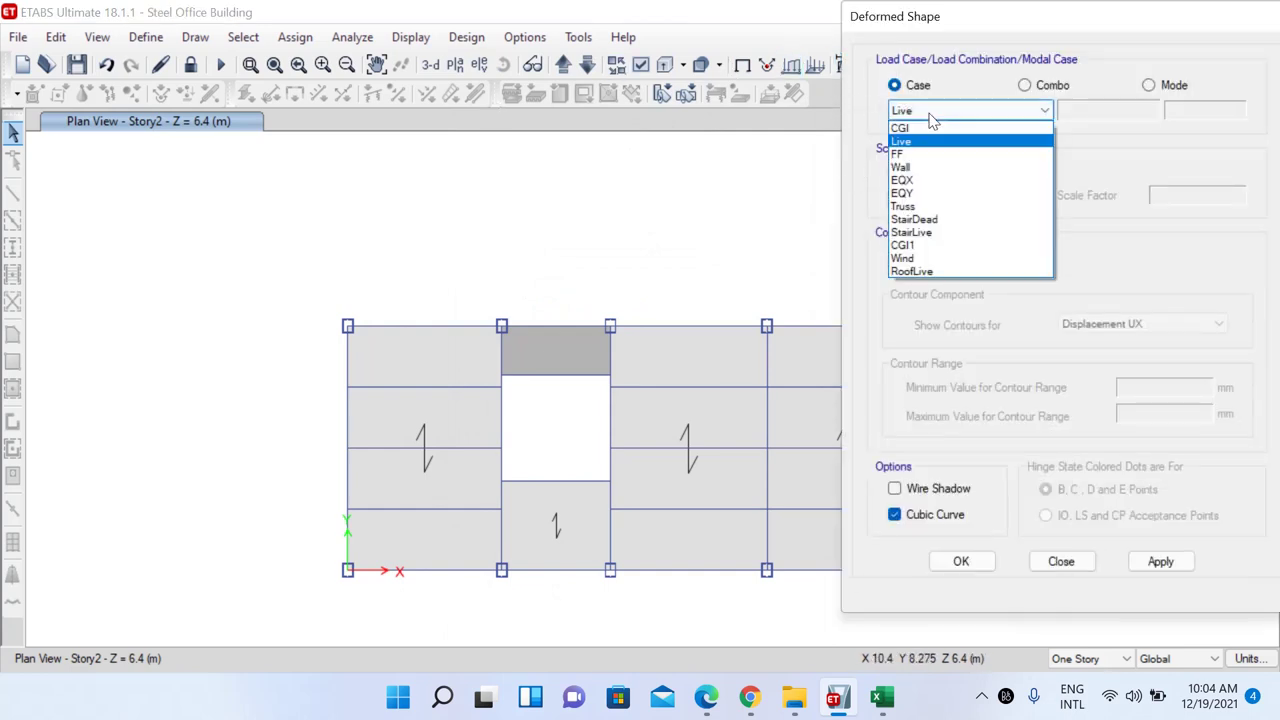
left_click(922, 195)
left_click(968, 560)
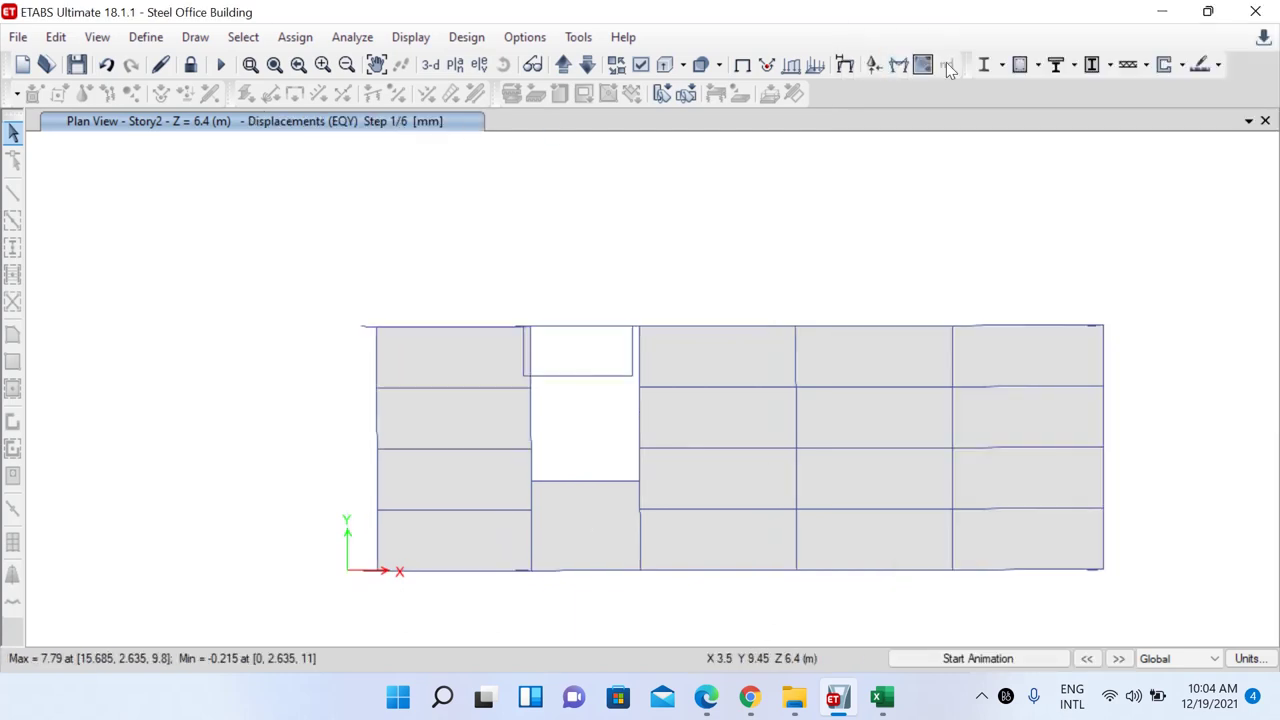
Display the Story2 deformed shape for the EQX load case and read the displacements of the corner joint at the origin
left_click(845, 64)
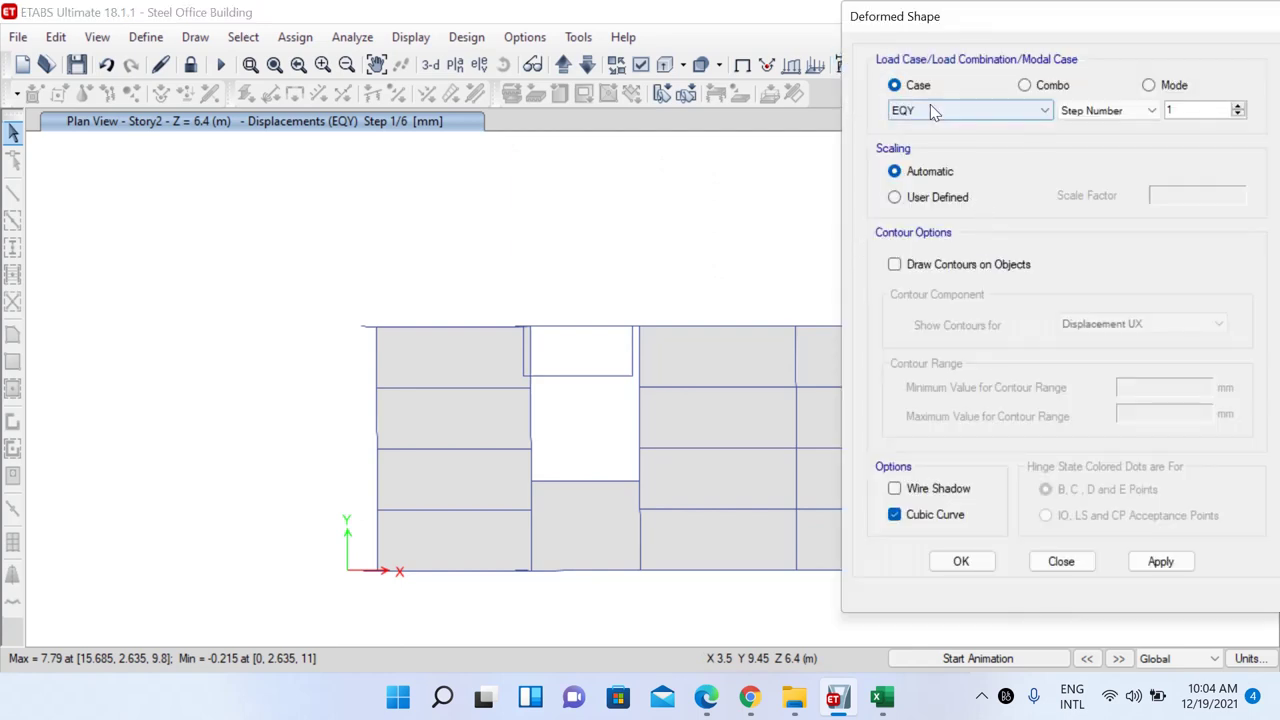
left_click(930, 110)
left_click(920, 182)
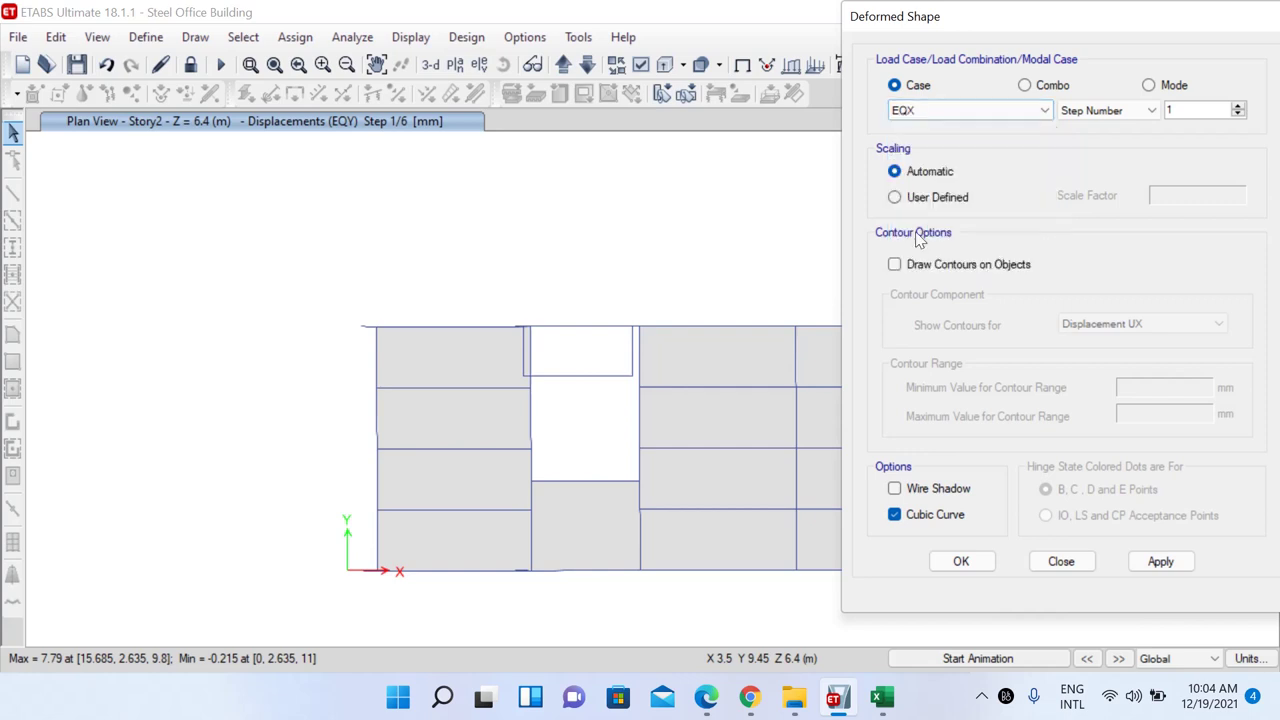
left_click(961, 561)
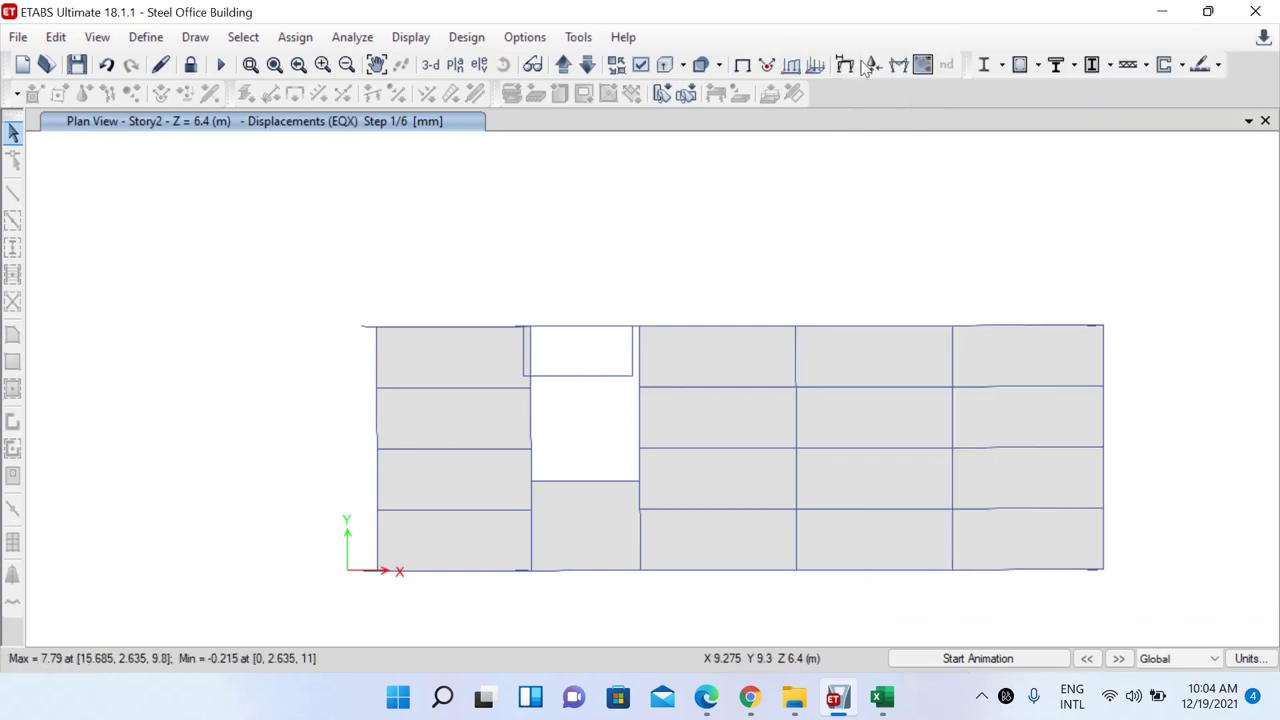
left_click(866, 66)
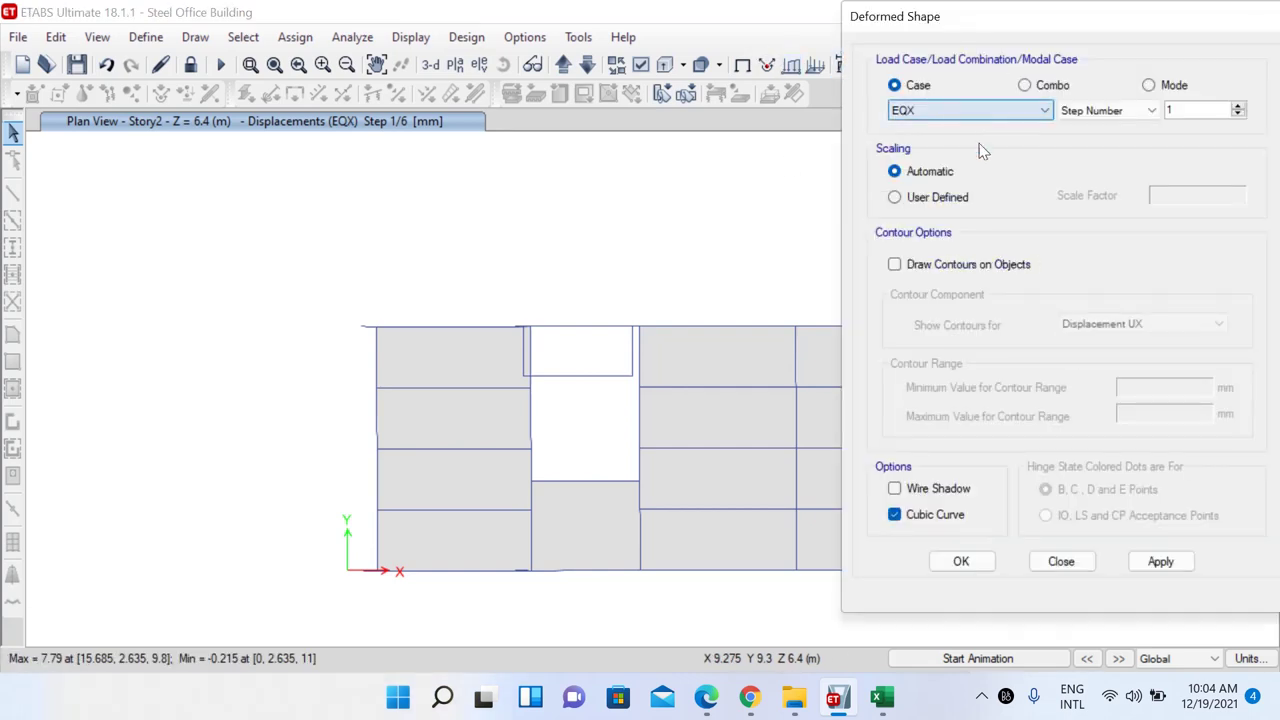
left_click(1061, 561)
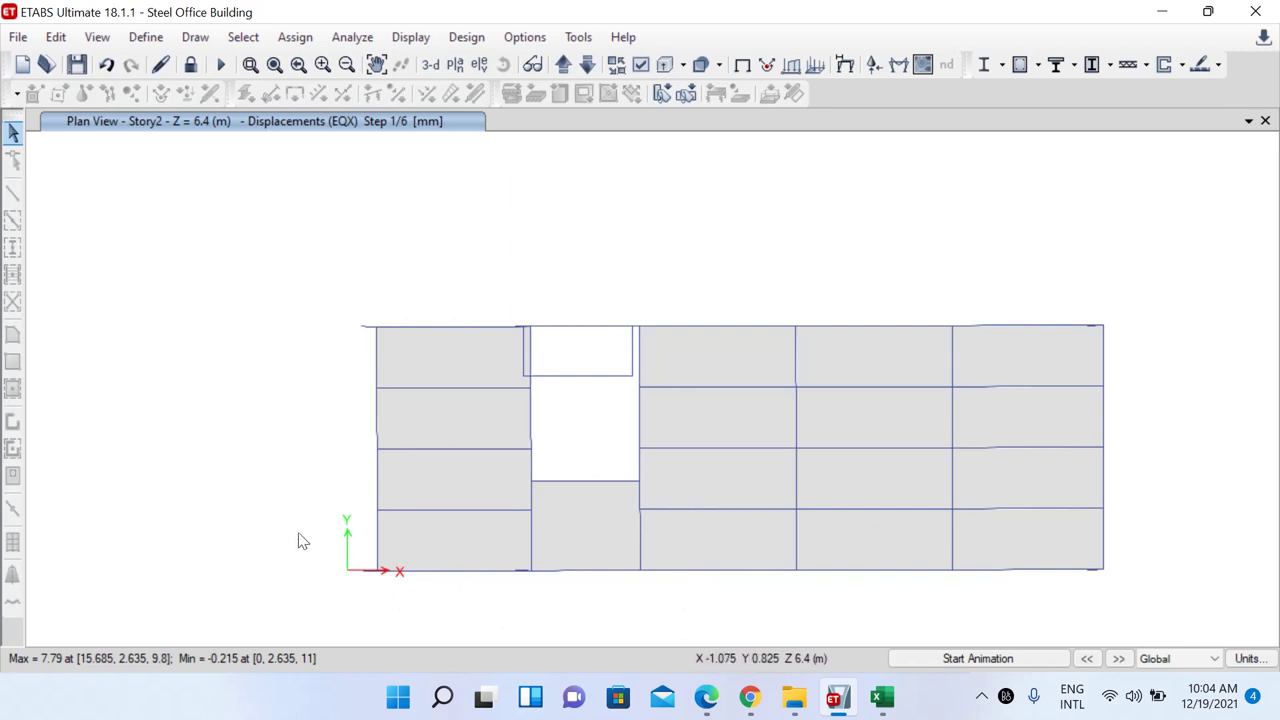
mouse_move(381, 574)
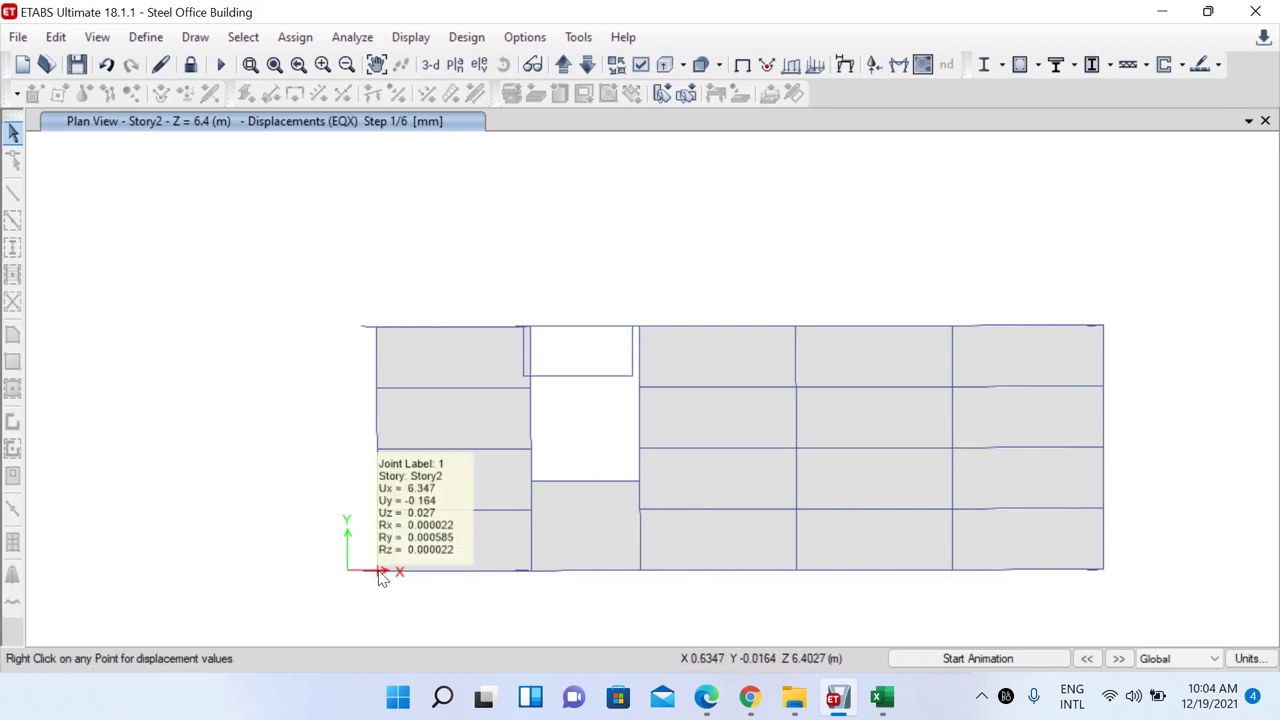
Close the load pattern definitions without changes and unlock the model for editing
left_click(981, 697)
left_click(983, 638)
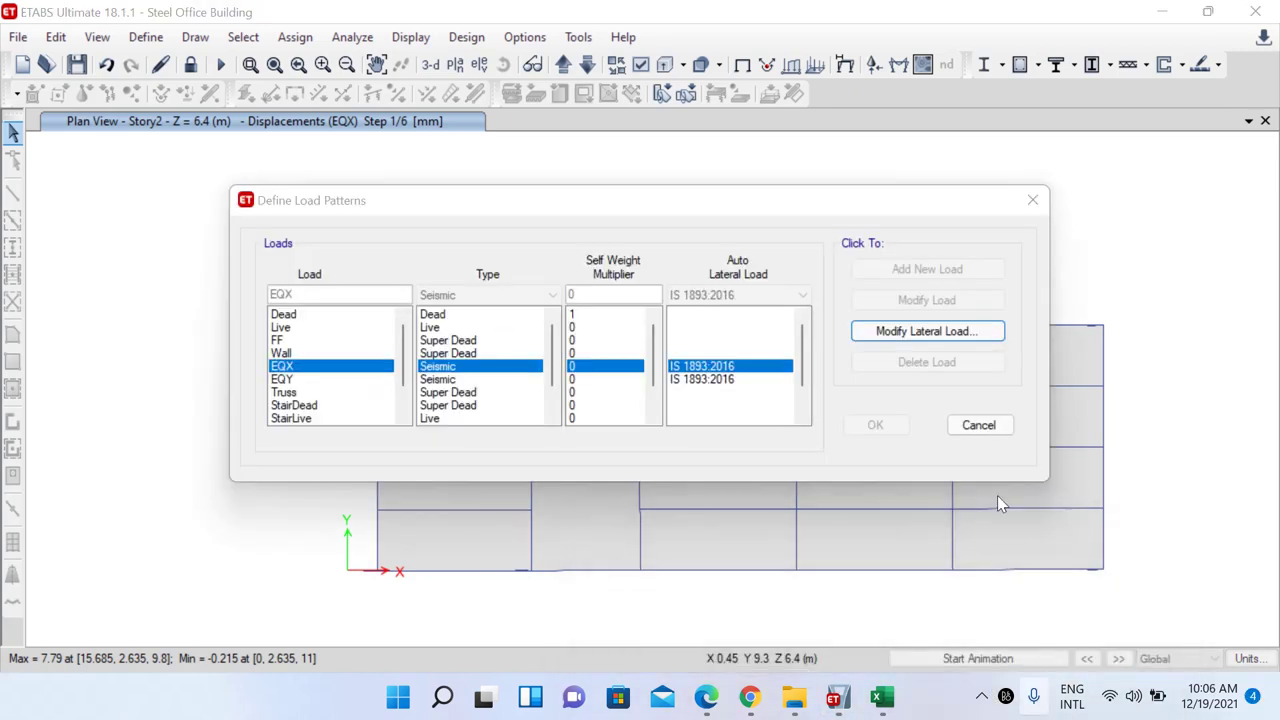
left_click(985, 430)
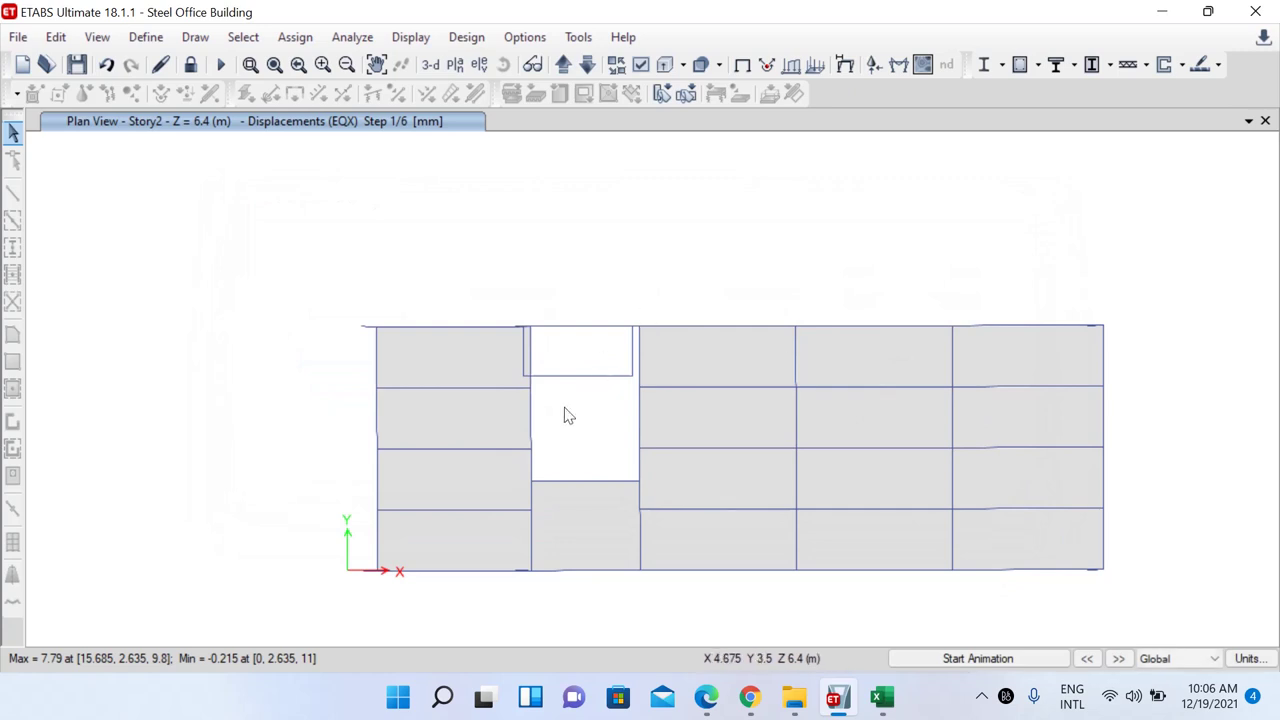
left_click_drag(566, 382, 514, 340)
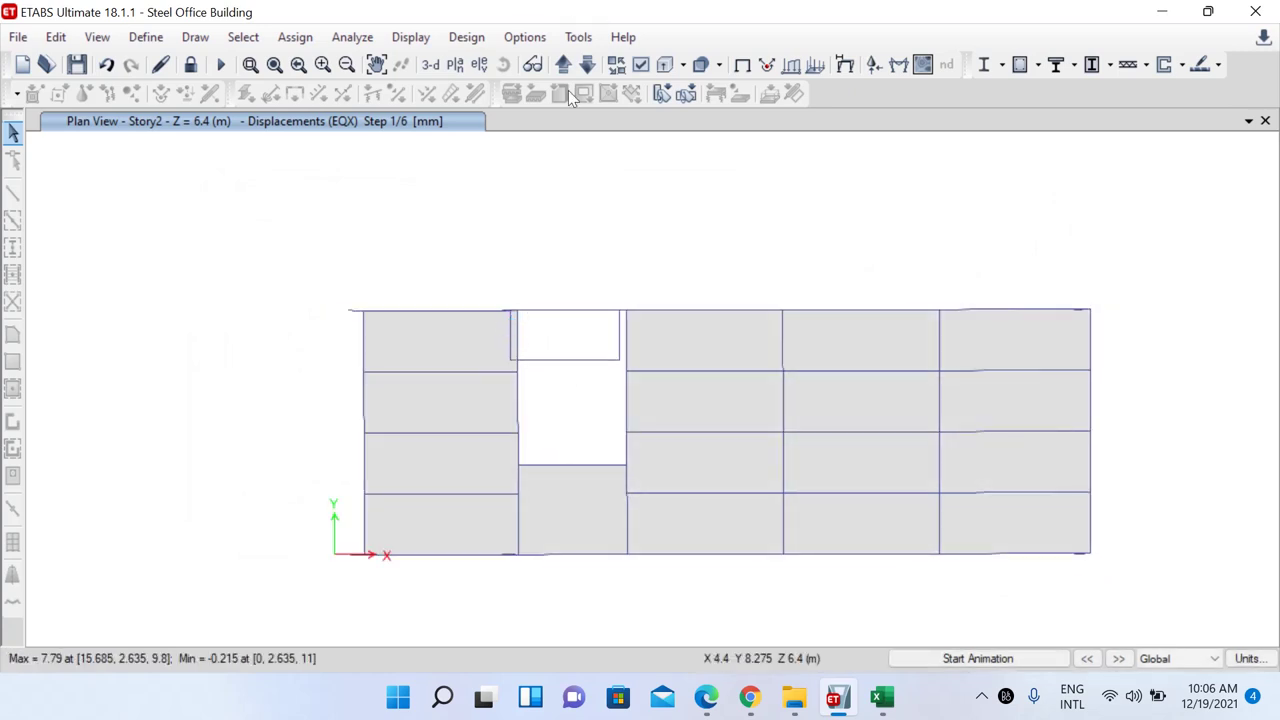
right_click(626, 374)
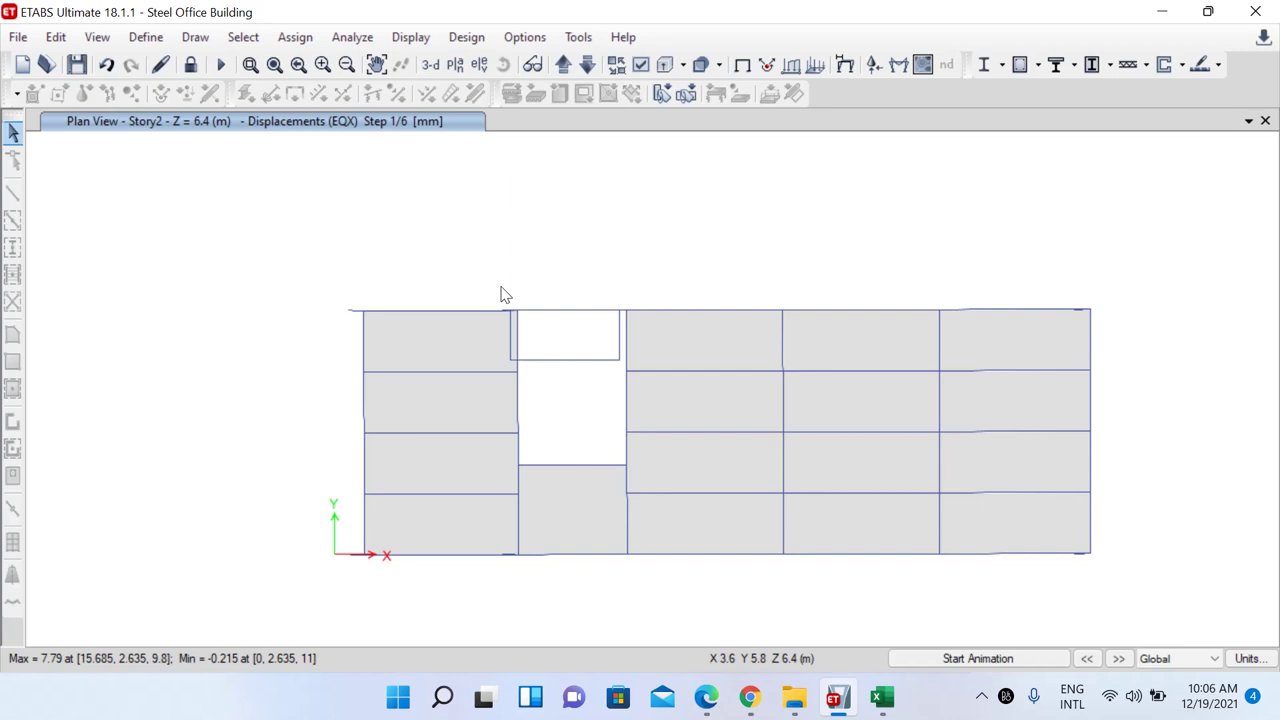
left_click(191, 65)
left_click(684, 418)
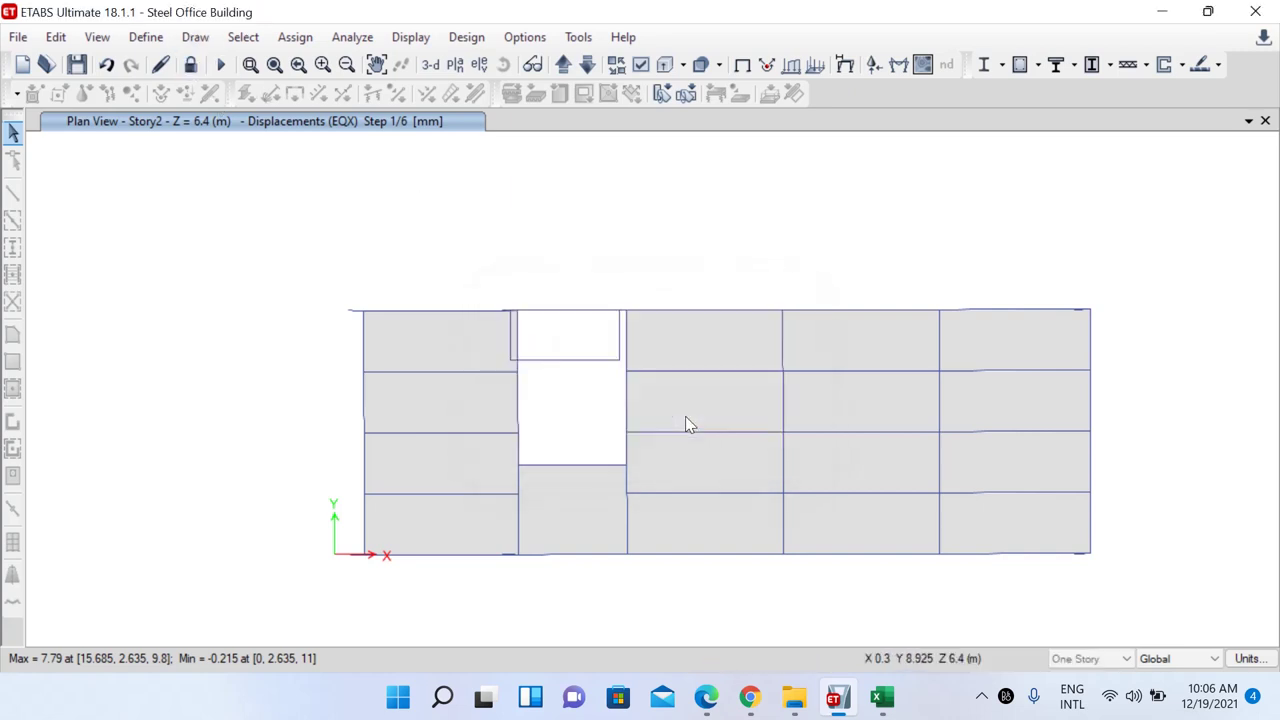
Restrict the EQX pattern's IS 1893:2016 seismic loading to X Dir, X Dir + Eccentricity and X Dir - Eccentricity by disabling all Y directions
left_click(145, 37)
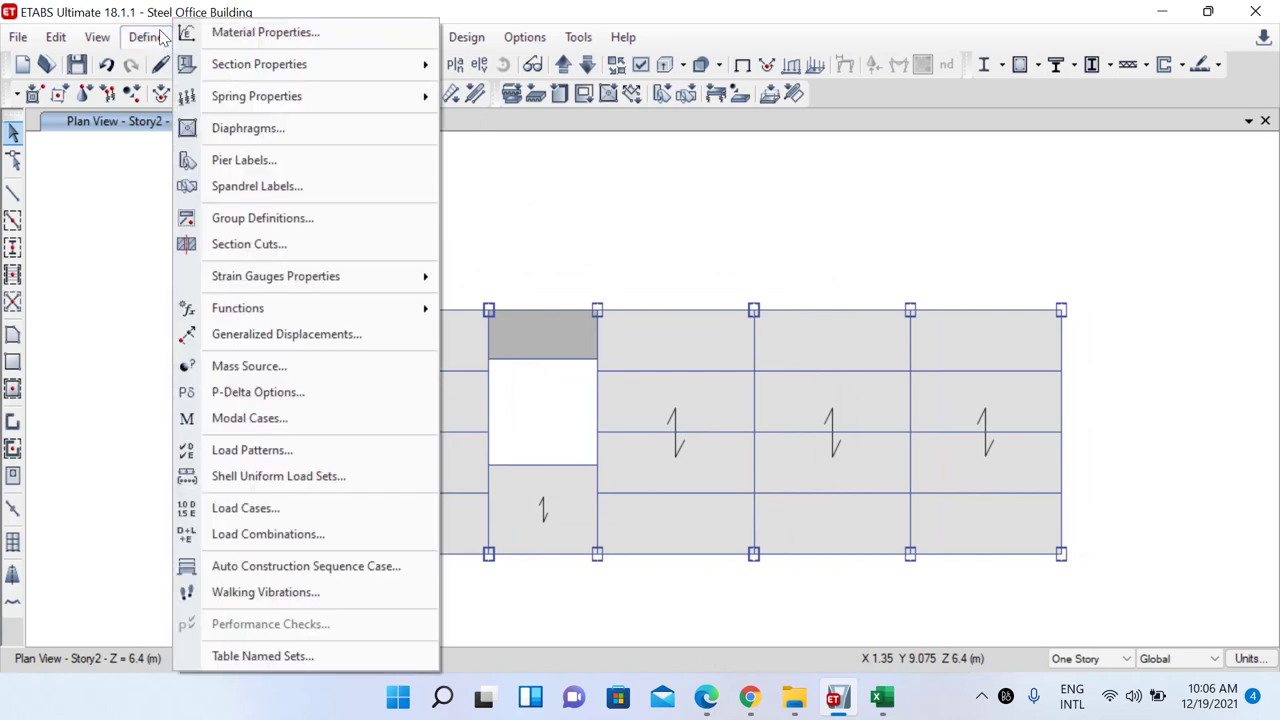
left_click(248, 451)
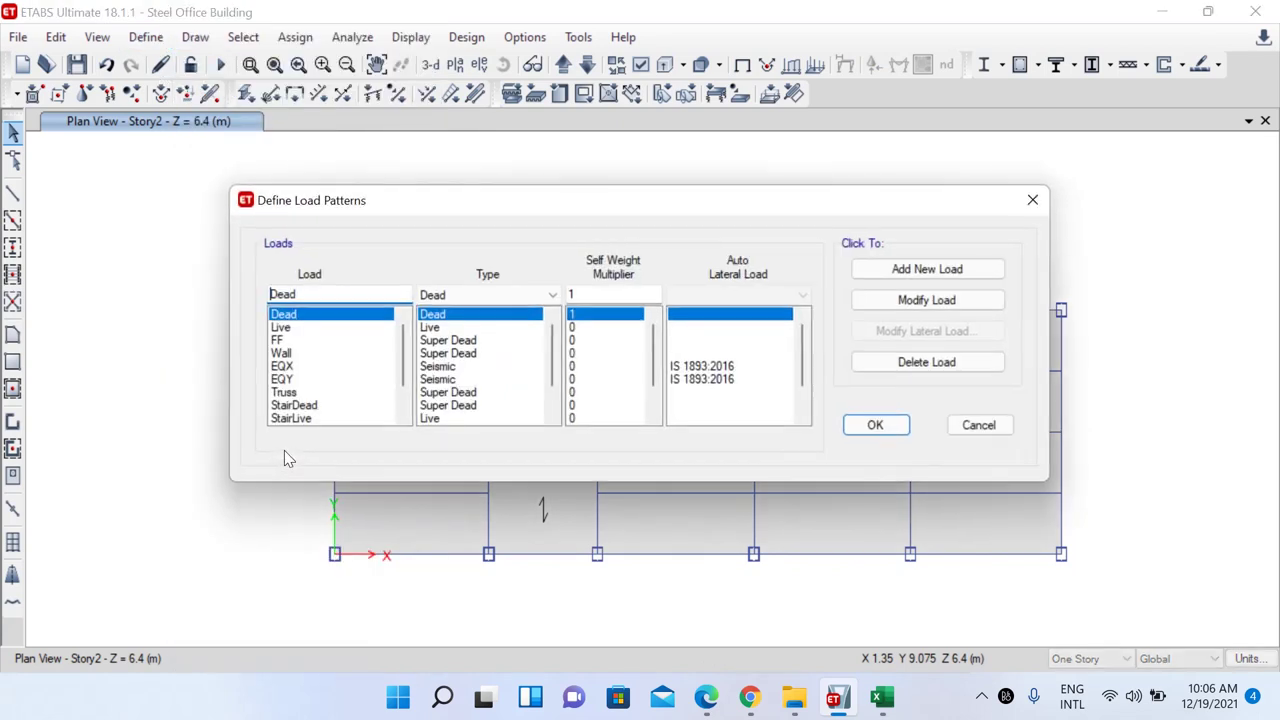
left_click(445, 367)
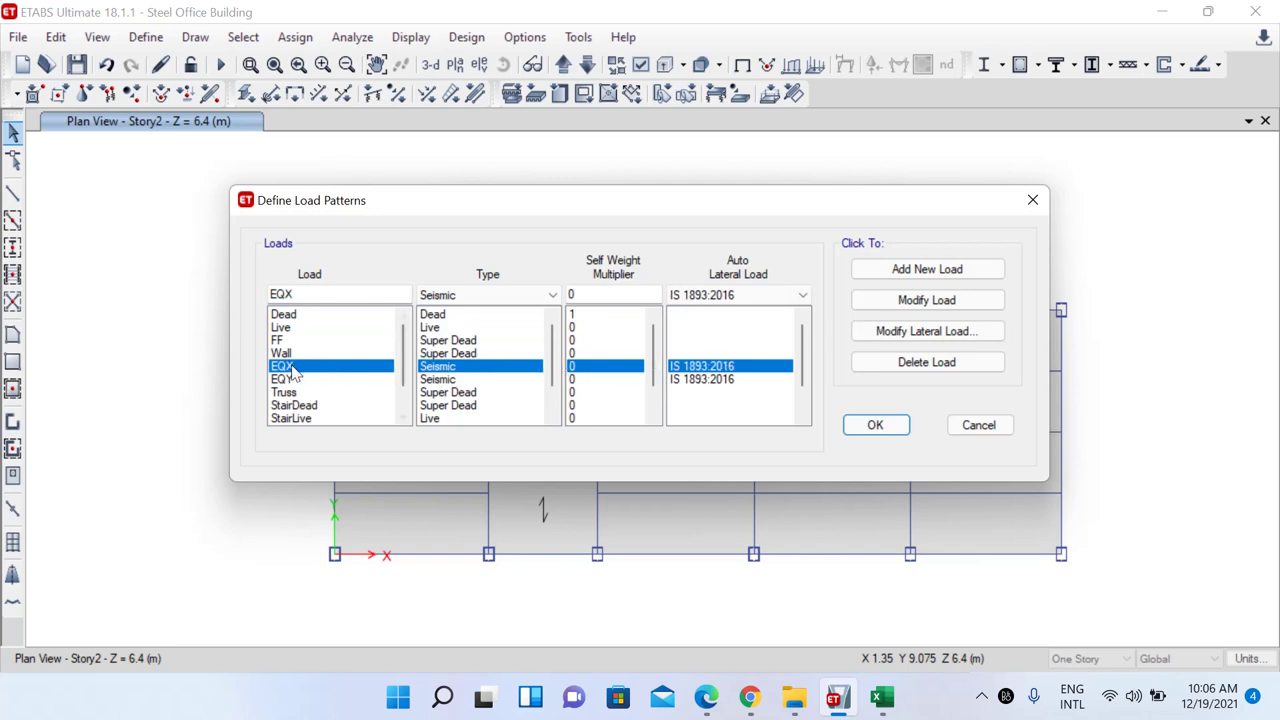
left_click(926, 334)
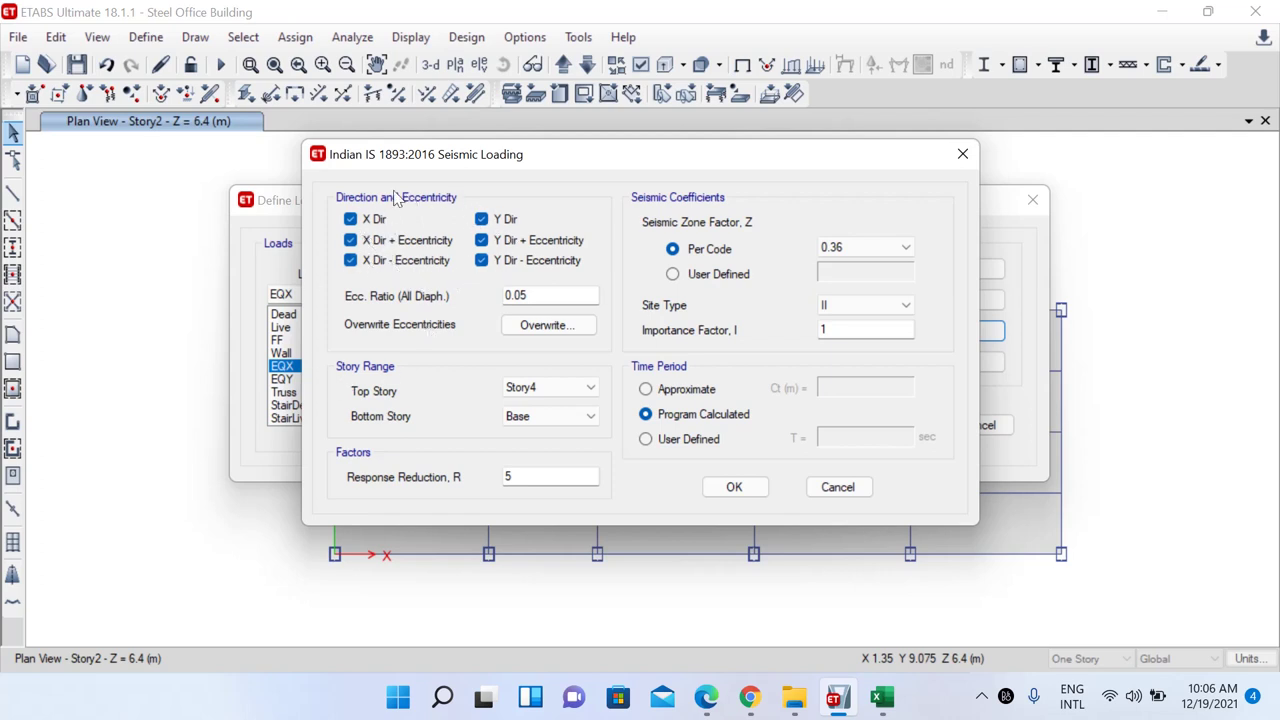
left_click(481, 261)
left_click(481, 238)
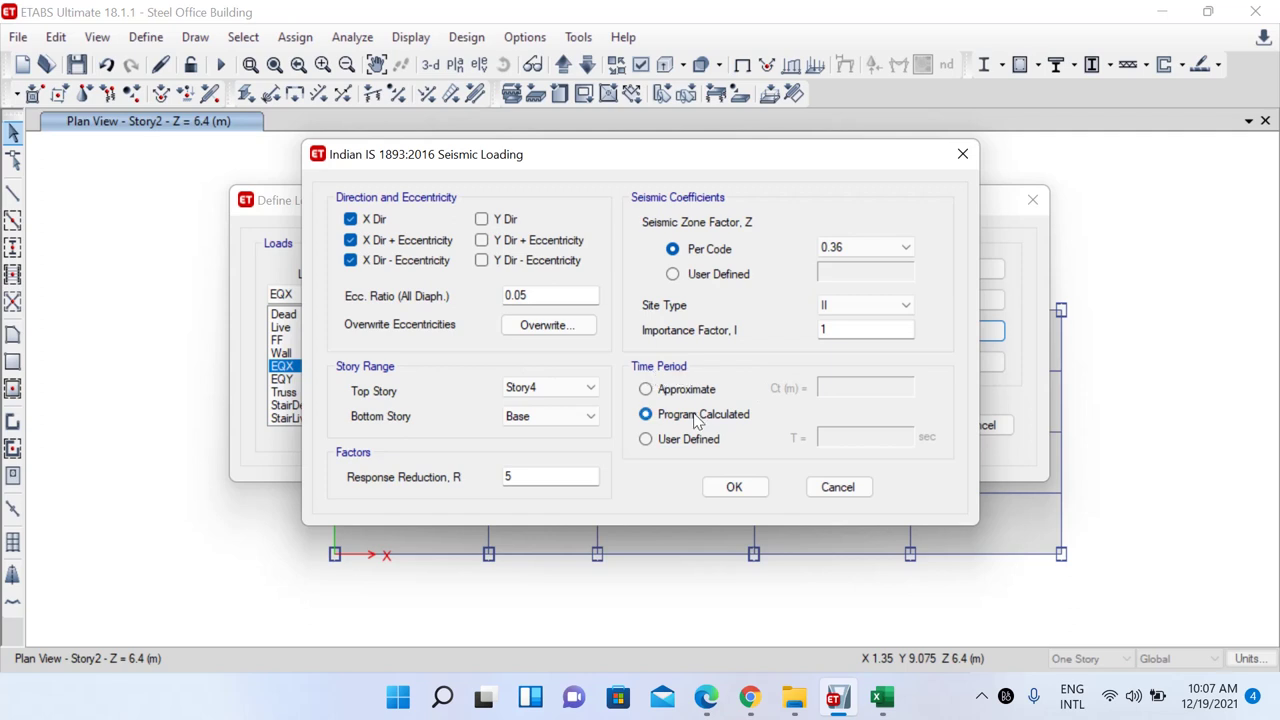
left_click(750, 488)
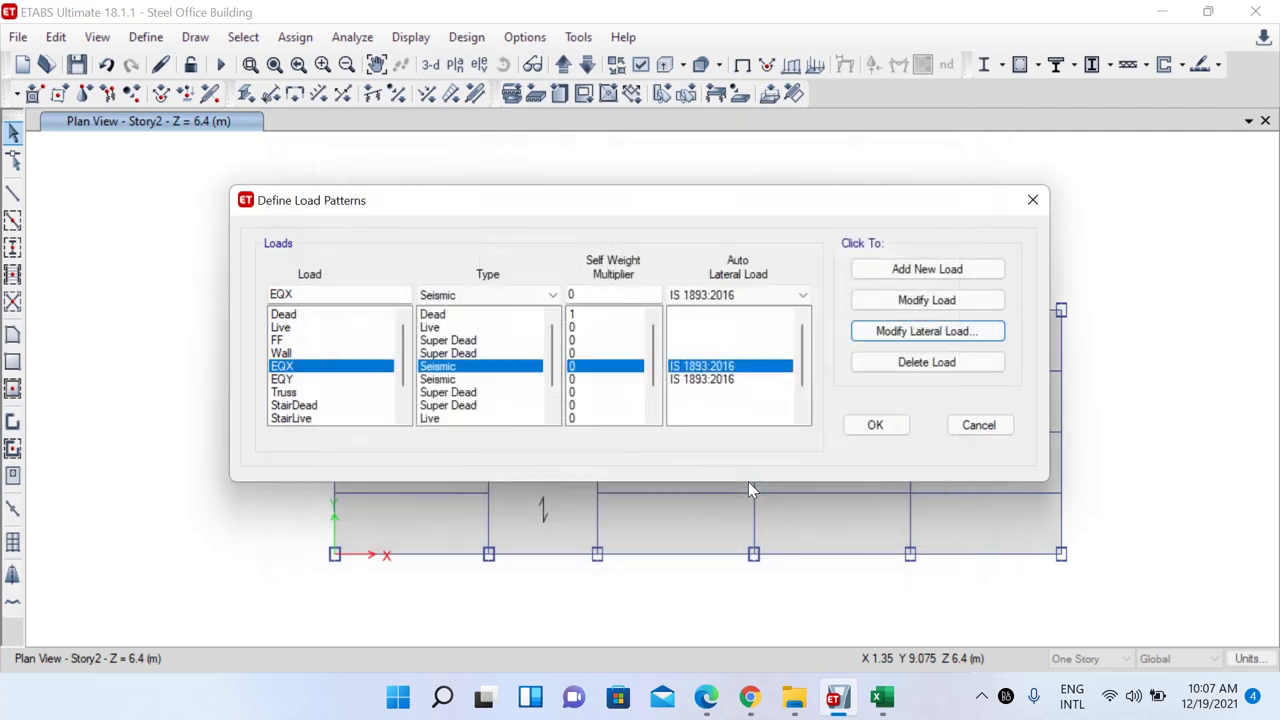
Restrict the EQY pattern's seismic loading to Y Dir, Y Dir + Eccentricity and Y Dir - Eccentricity, and accept the load patterns
left_click(455, 380)
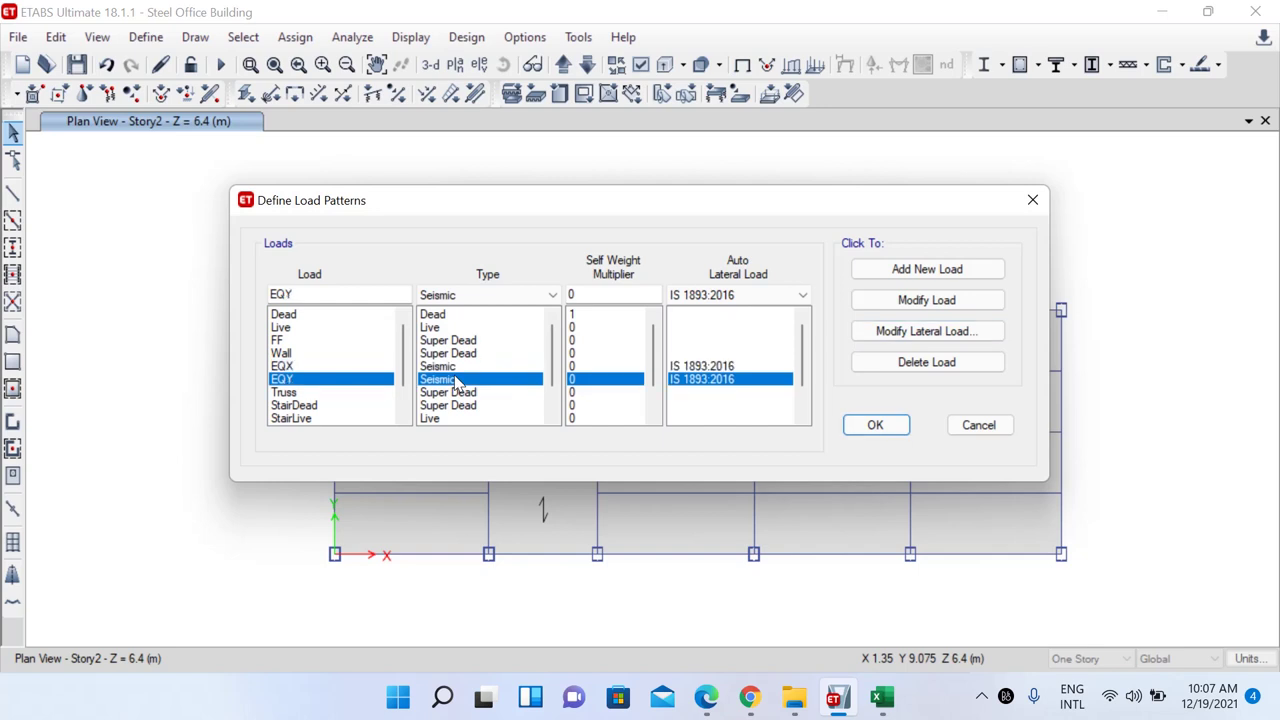
left_click(905, 332)
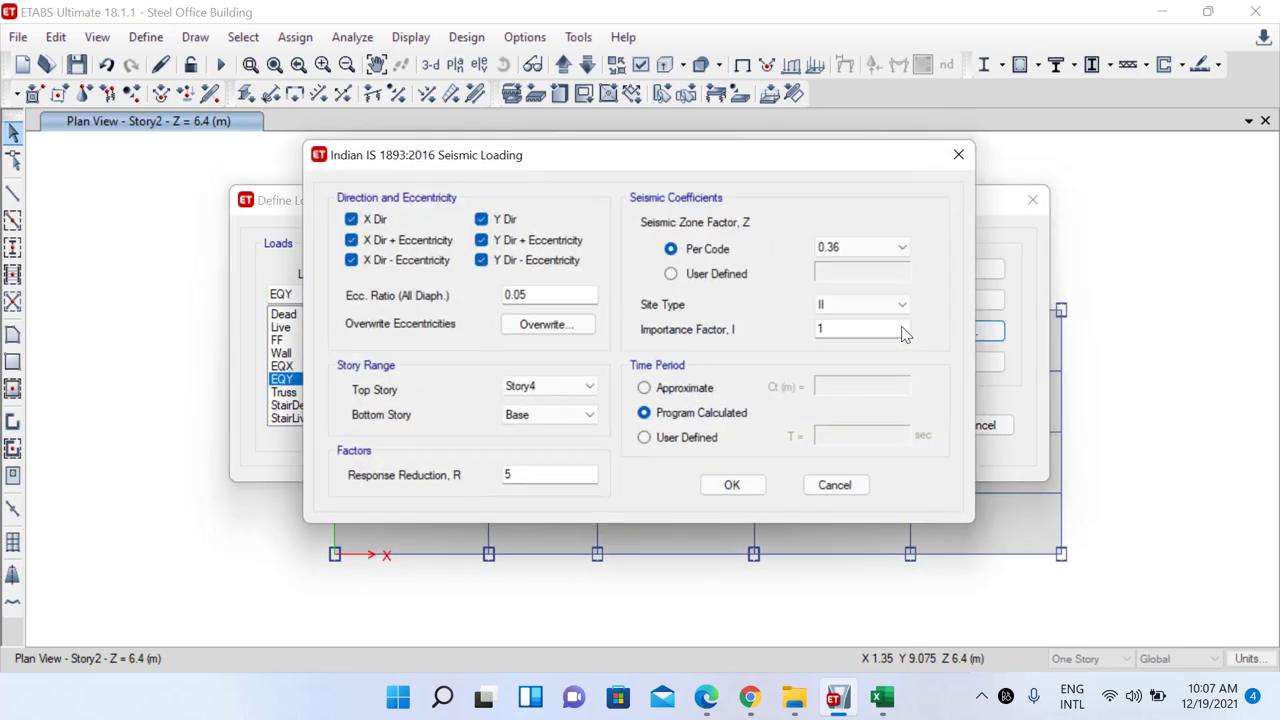
left_click(392, 259)
left_click(381, 241)
left_click(375, 223)
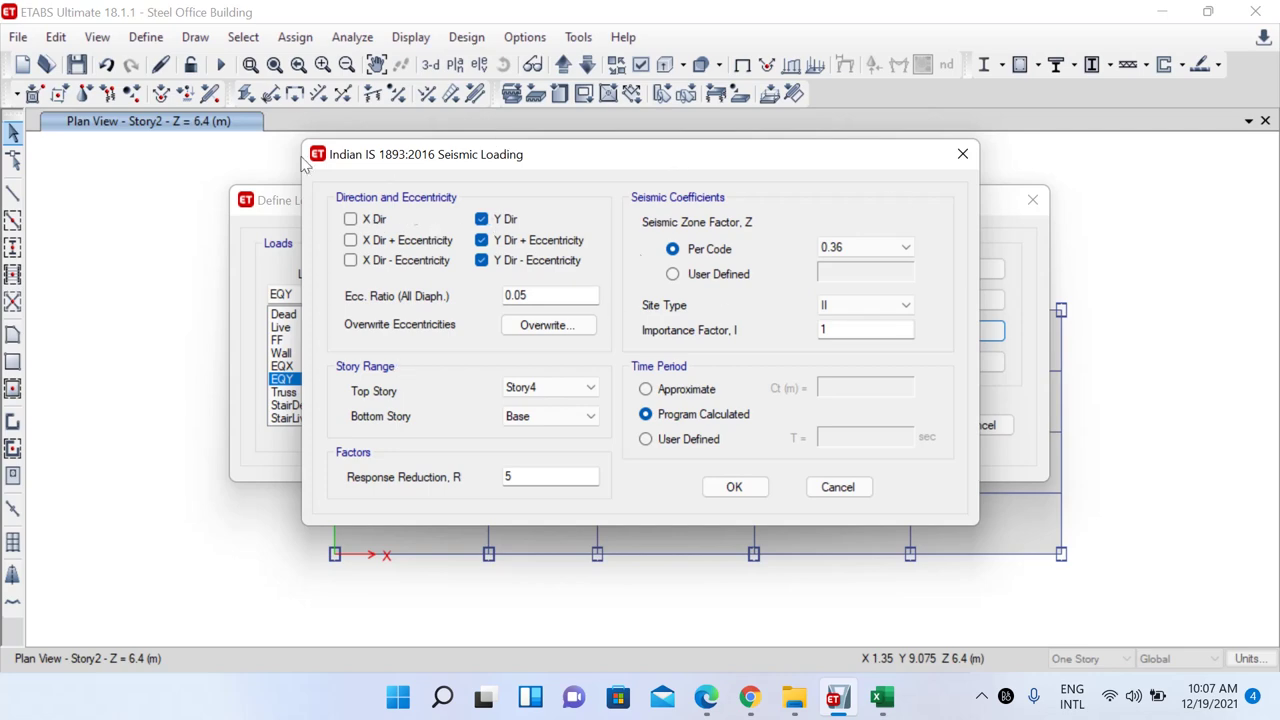
left_click_drag(566, 165, 489, 168)
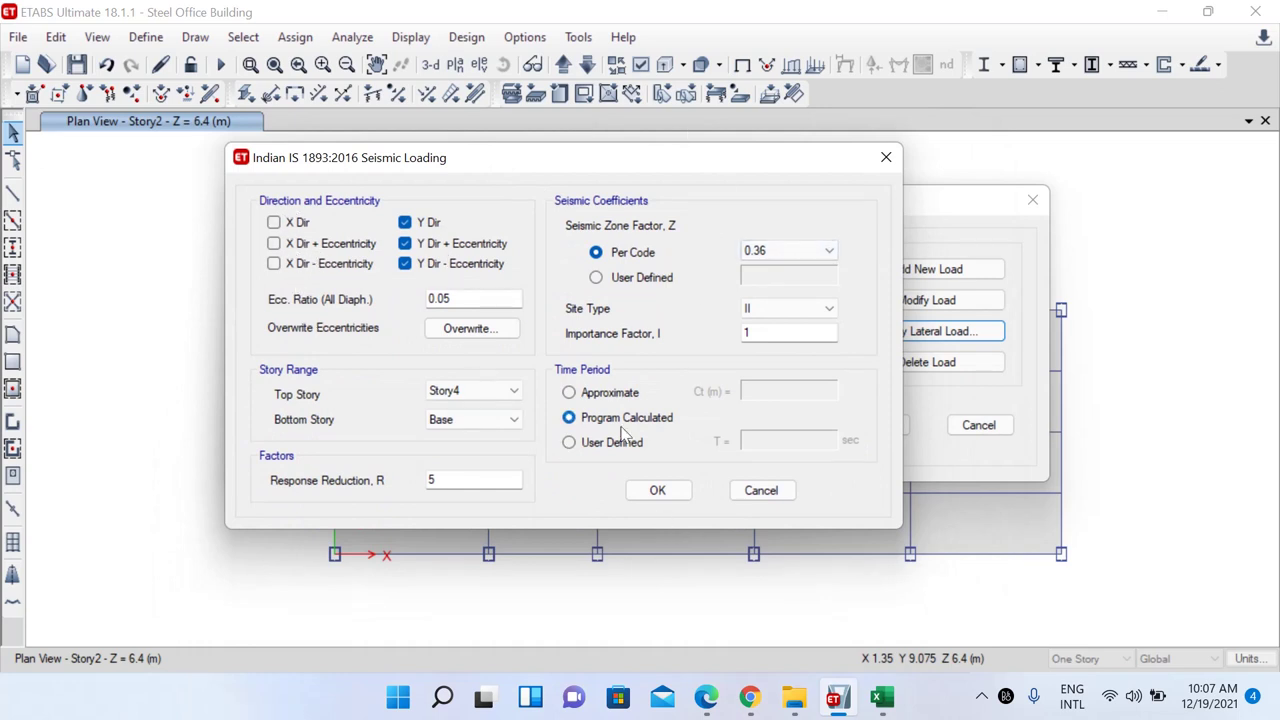
left_click(657, 491)
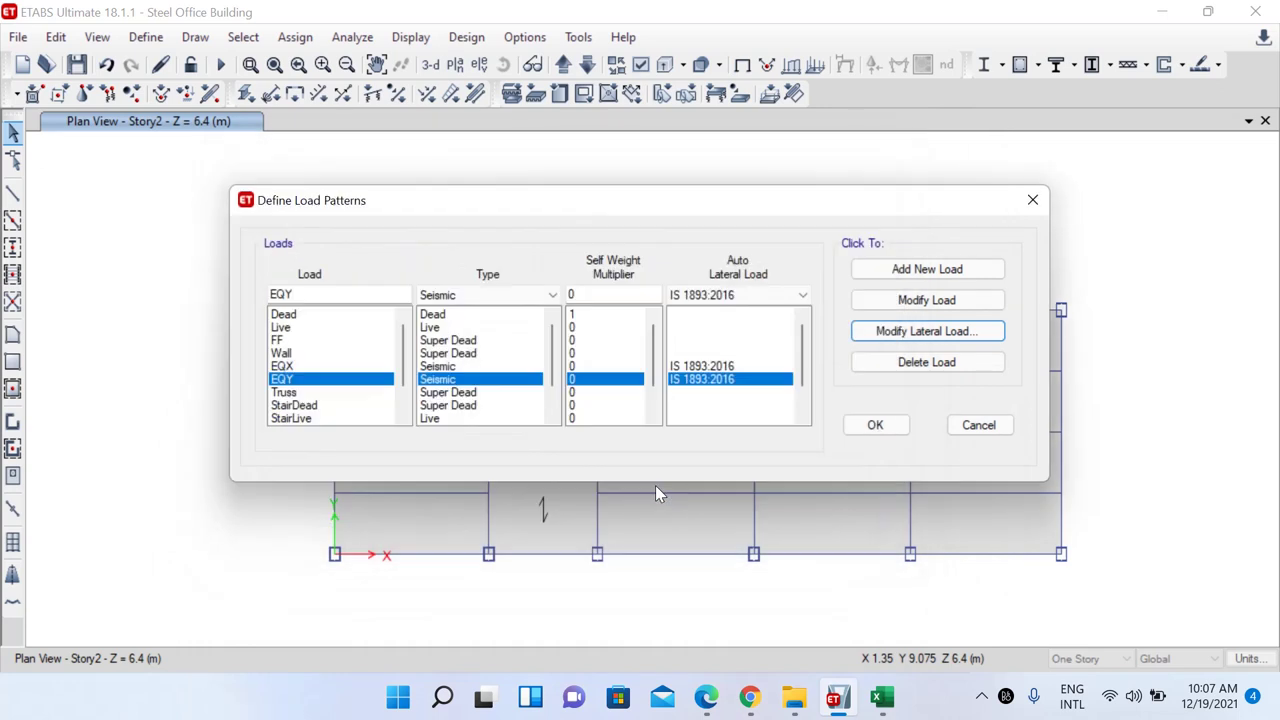
left_click(875, 425)
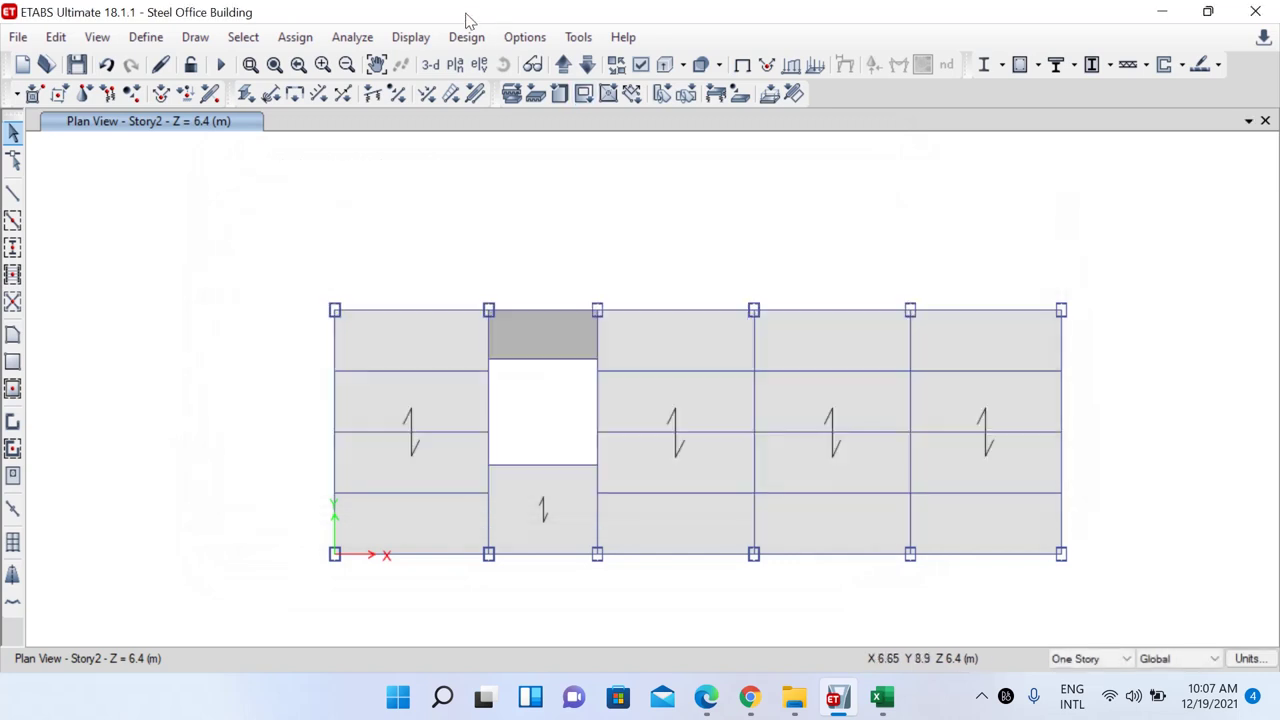
Run the analysis, dismiss the warnings notice and display the deformed building in 3-D
left_click(218, 67)
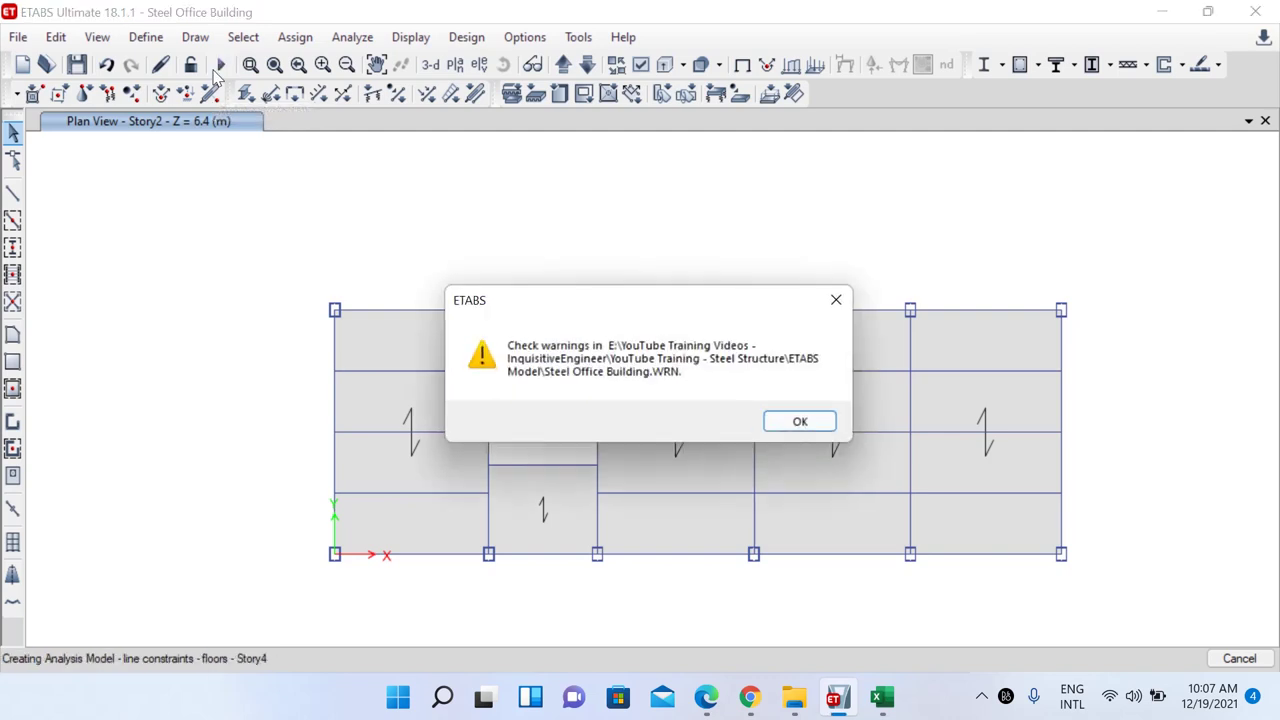
left_click(836, 299)
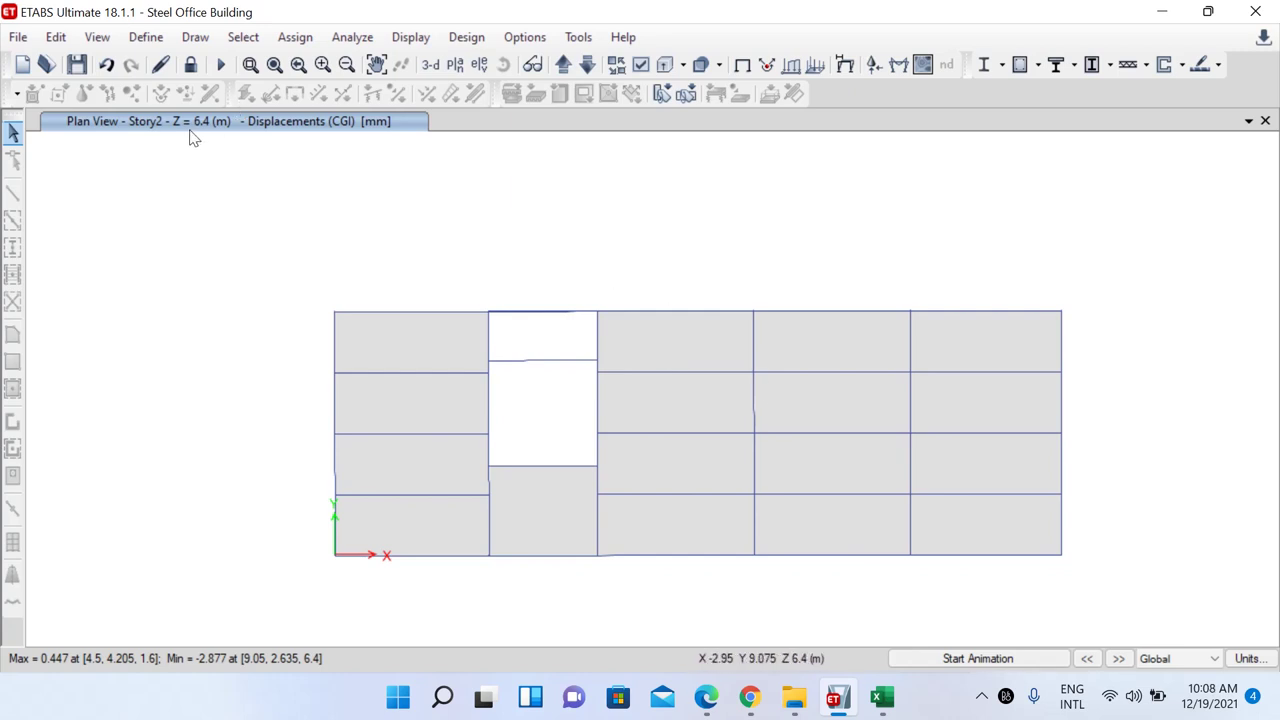
left_click(430, 64)
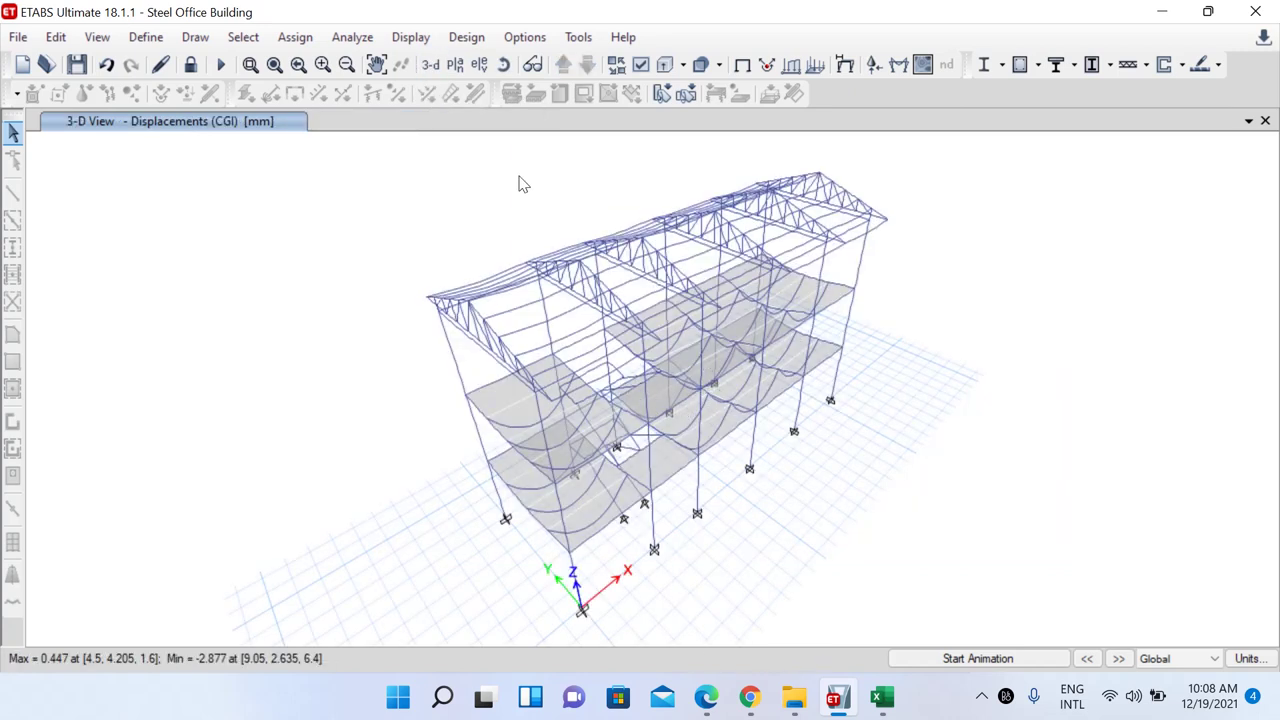
Display the Story2 plan view with the deformed shape for the EQY load case
left_click(455, 64)
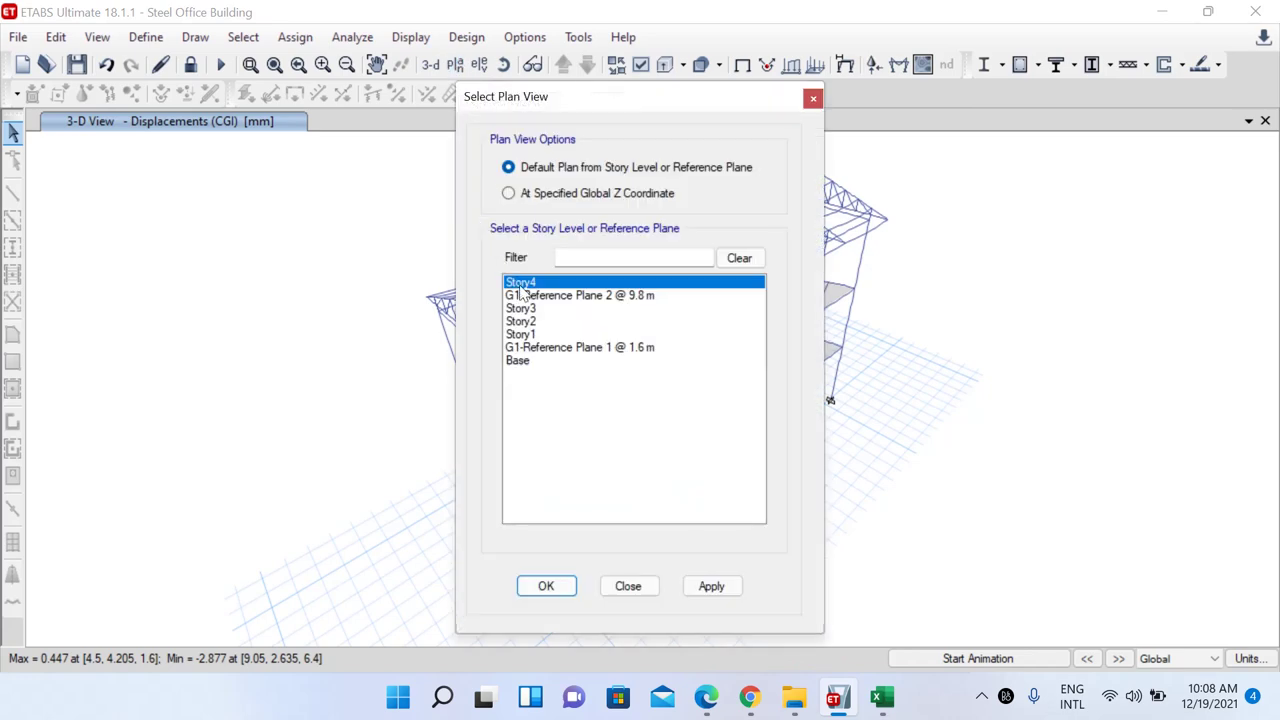
left_click(527, 322)
left_click(546, 586)
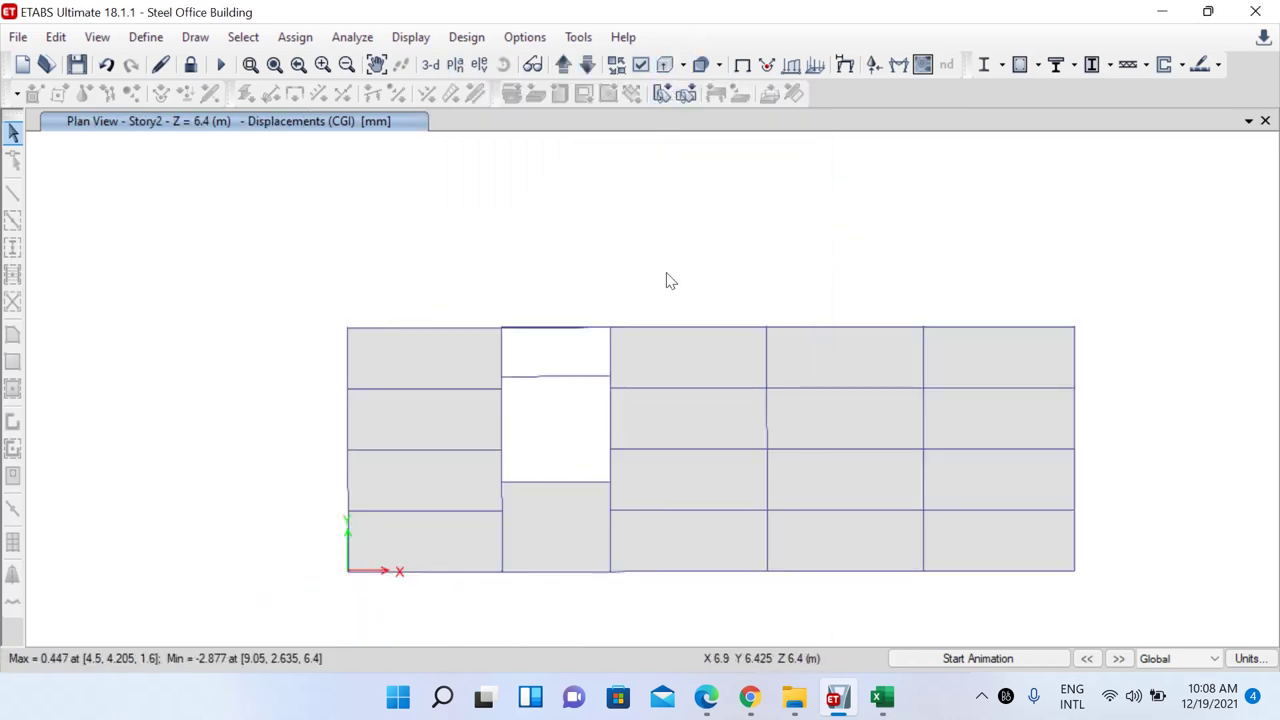
left_click(846, 66)
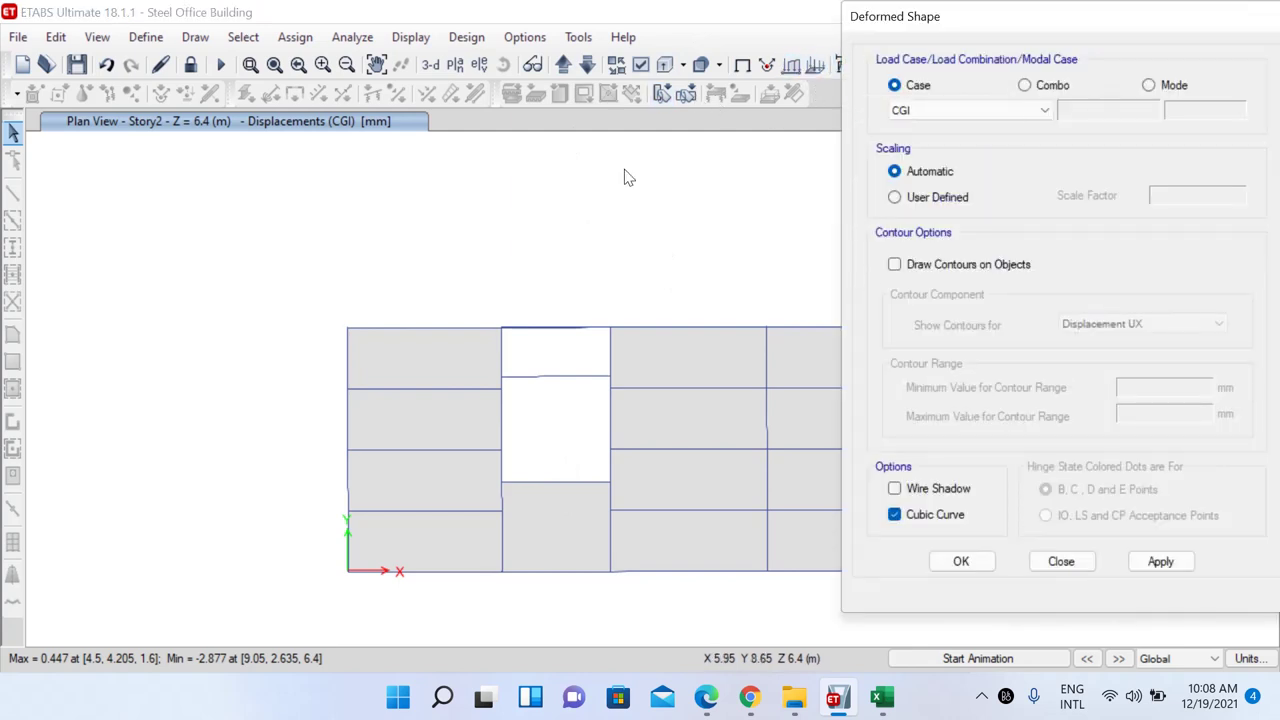
left_click(1008, 113)
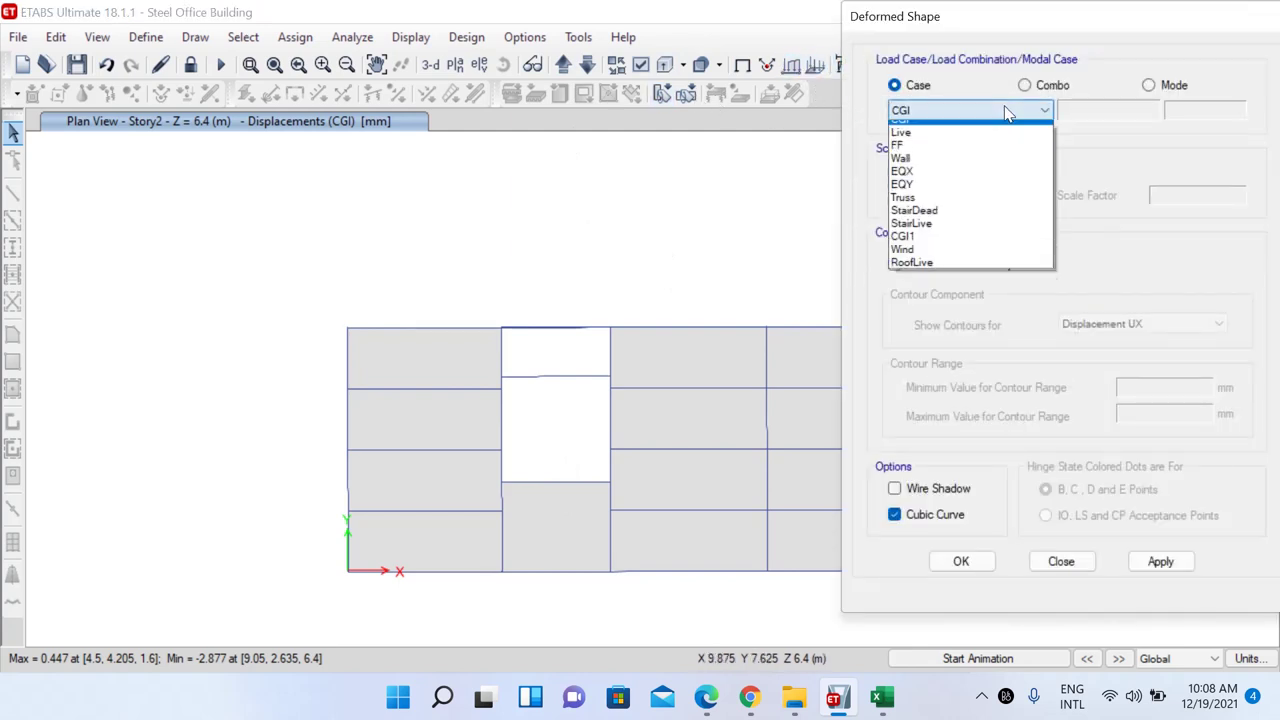
left_click(912, 187)
left_click(964, 563)
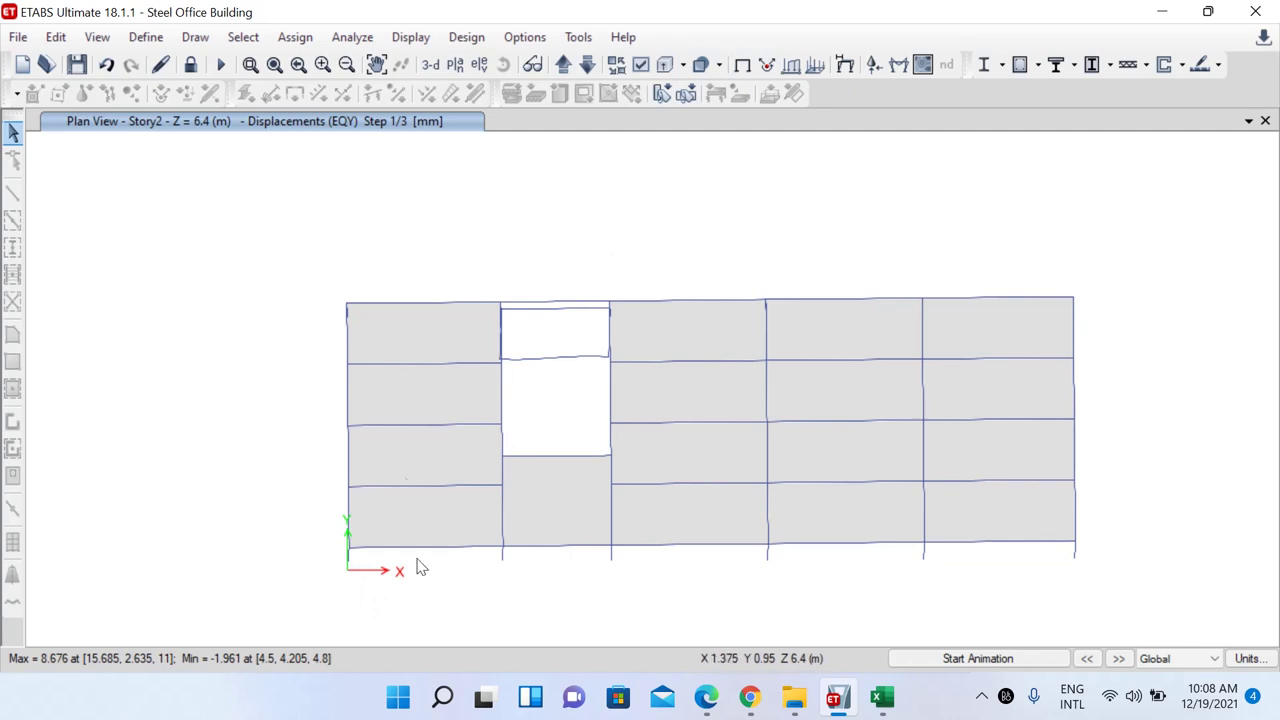
Show the EQY deformed shape in 3-D and rotate the building to examine its sway
left_click(430, 64)
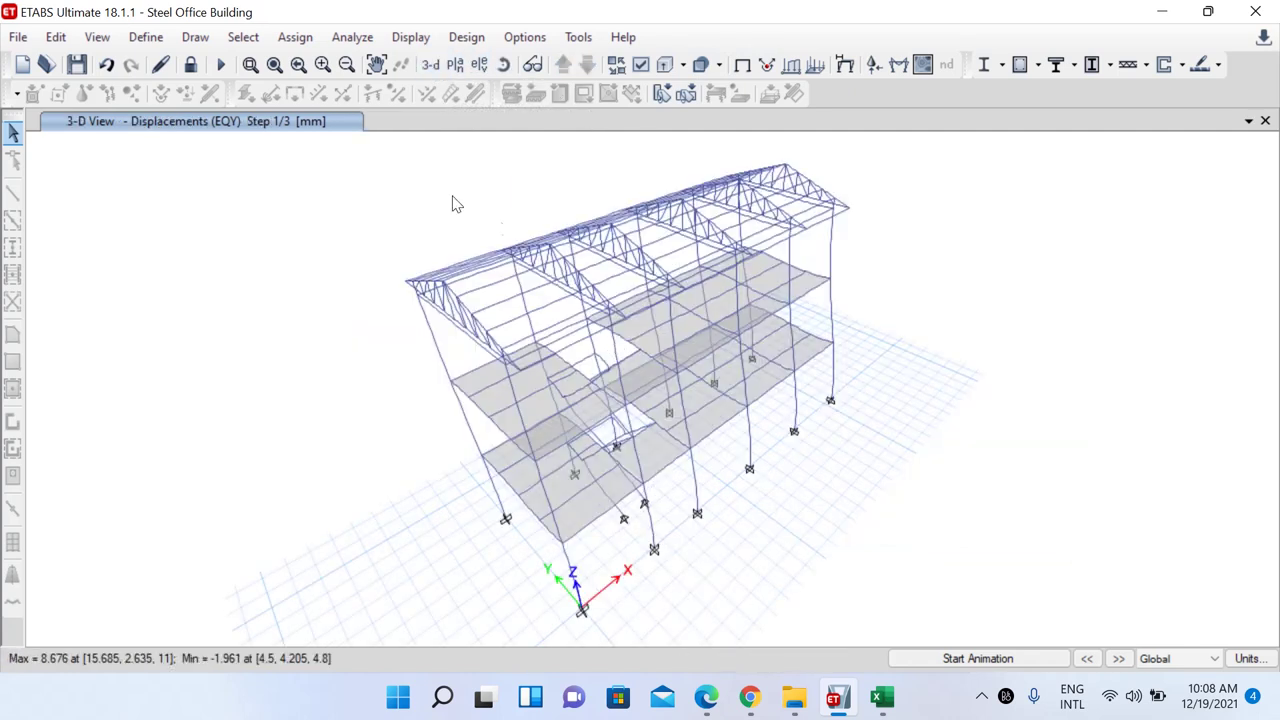
left_click(505, 64)
left_click_drag(774, 570, 675, 492)
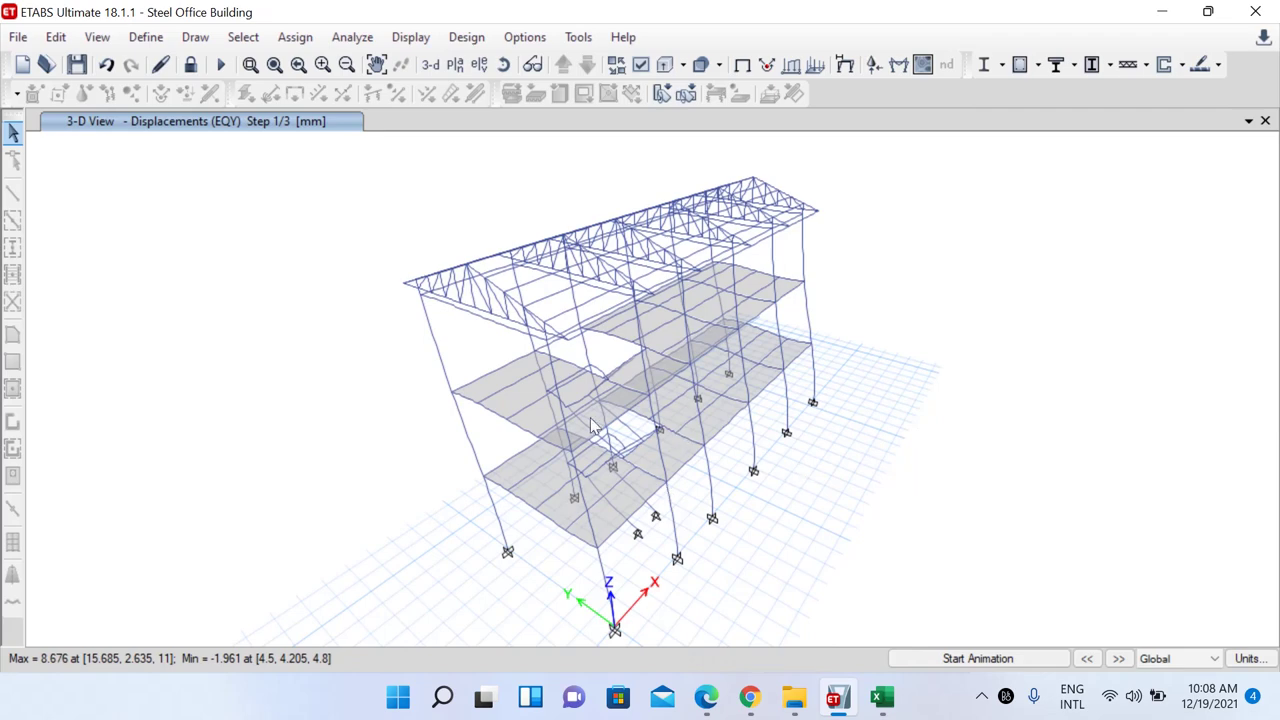
Display the Story2 plan view with the EQY deformed shape
left_click(455, 64)
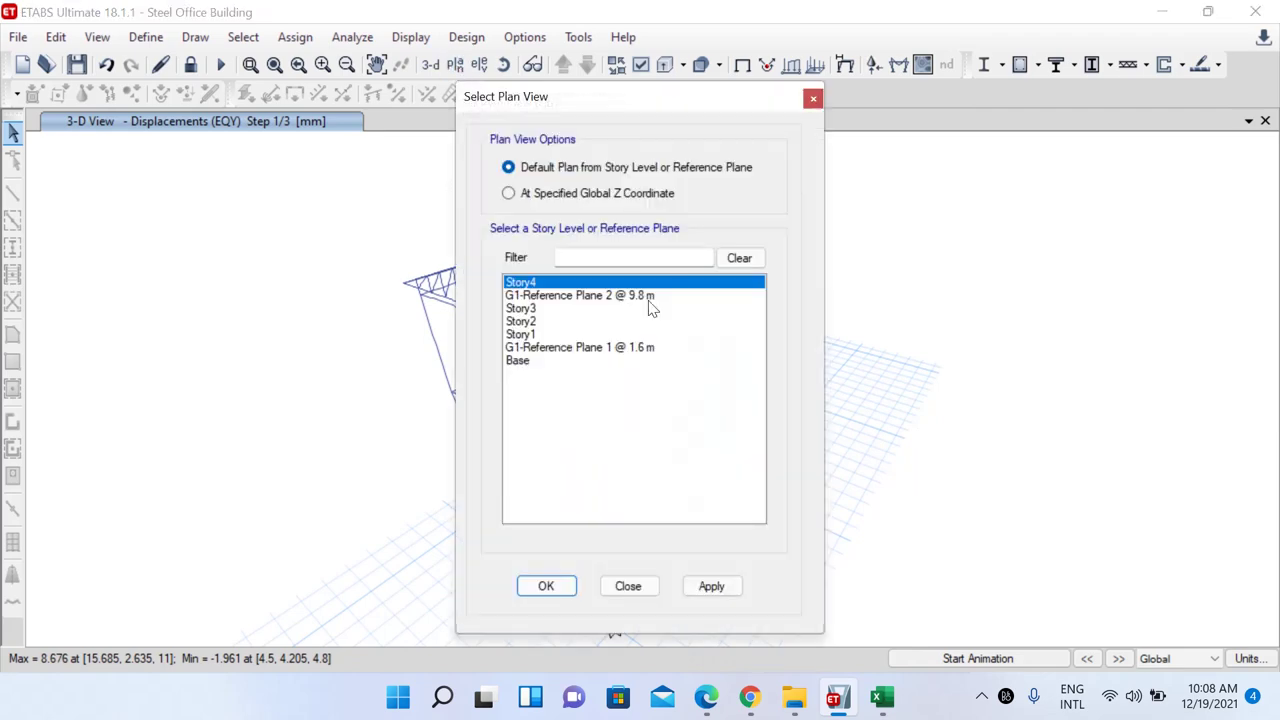
left_click(527, 322)
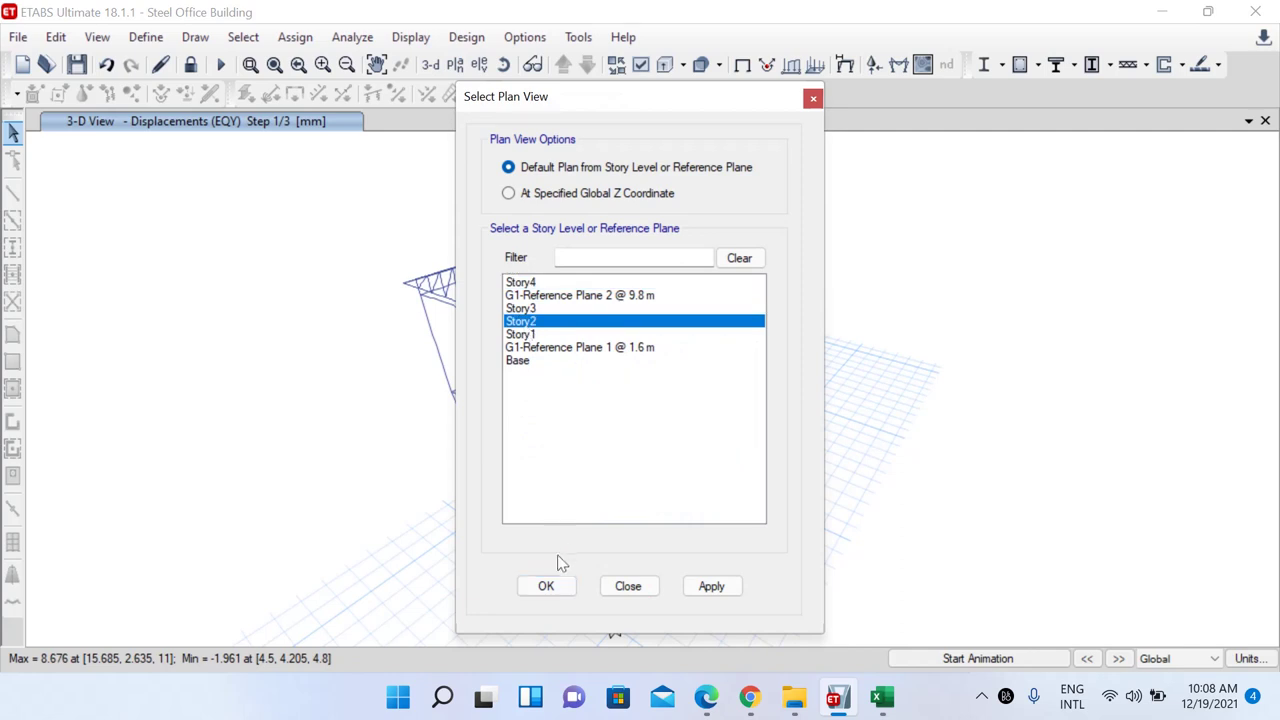
left_click(548, 587)
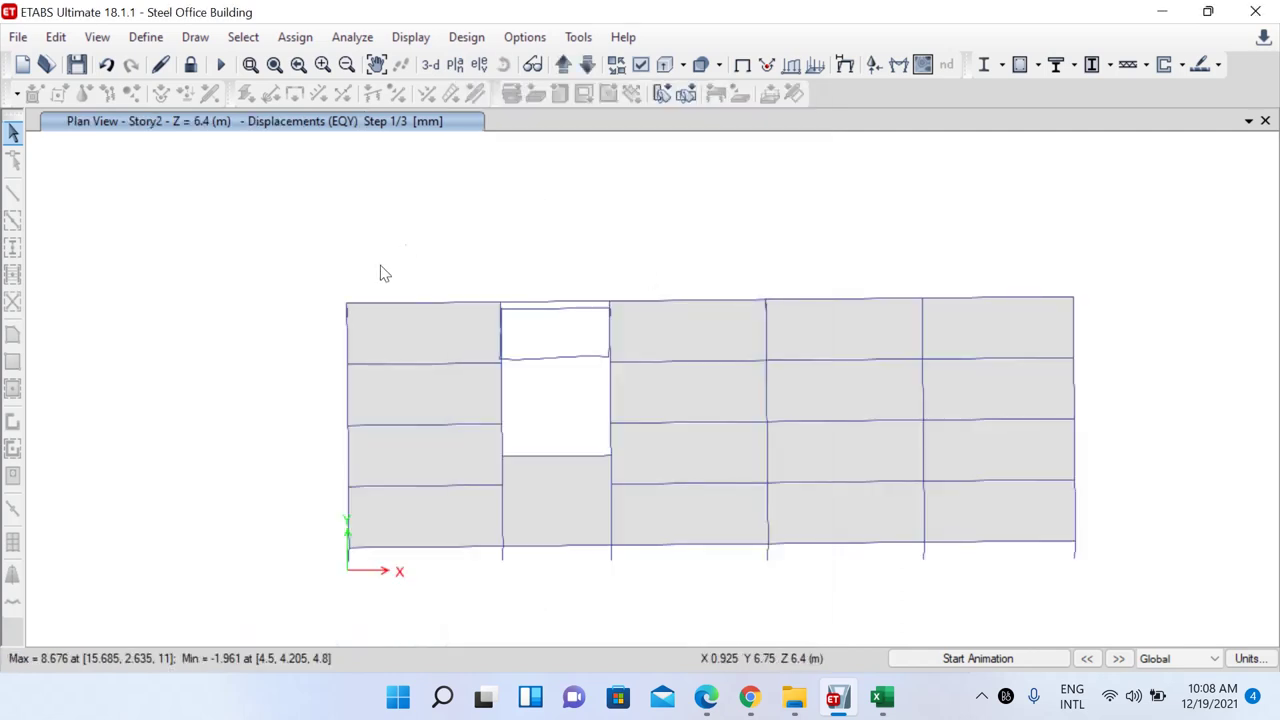
Read Uy at the upper-left corner joint of the Story2 plan and record 4.881 in cell G1 of the Excel Torsional Irregularity sheet
mouse_move(348, 312)
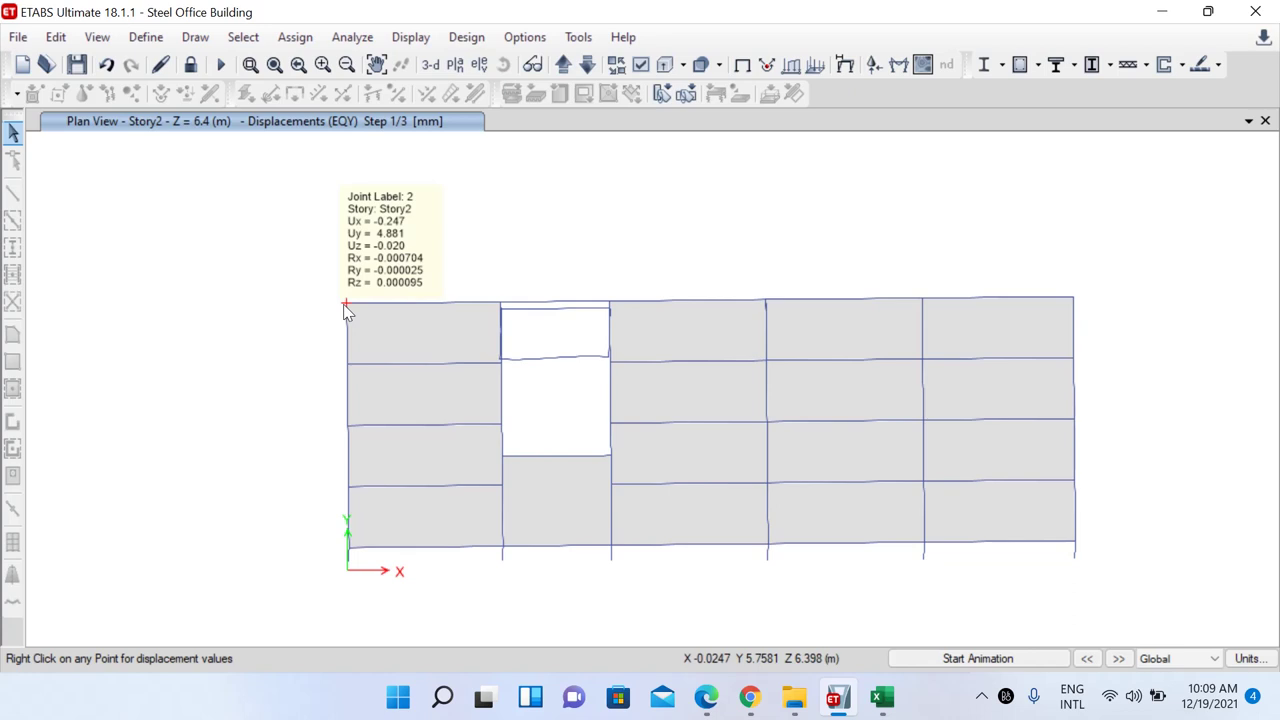
left_click(882, 697)
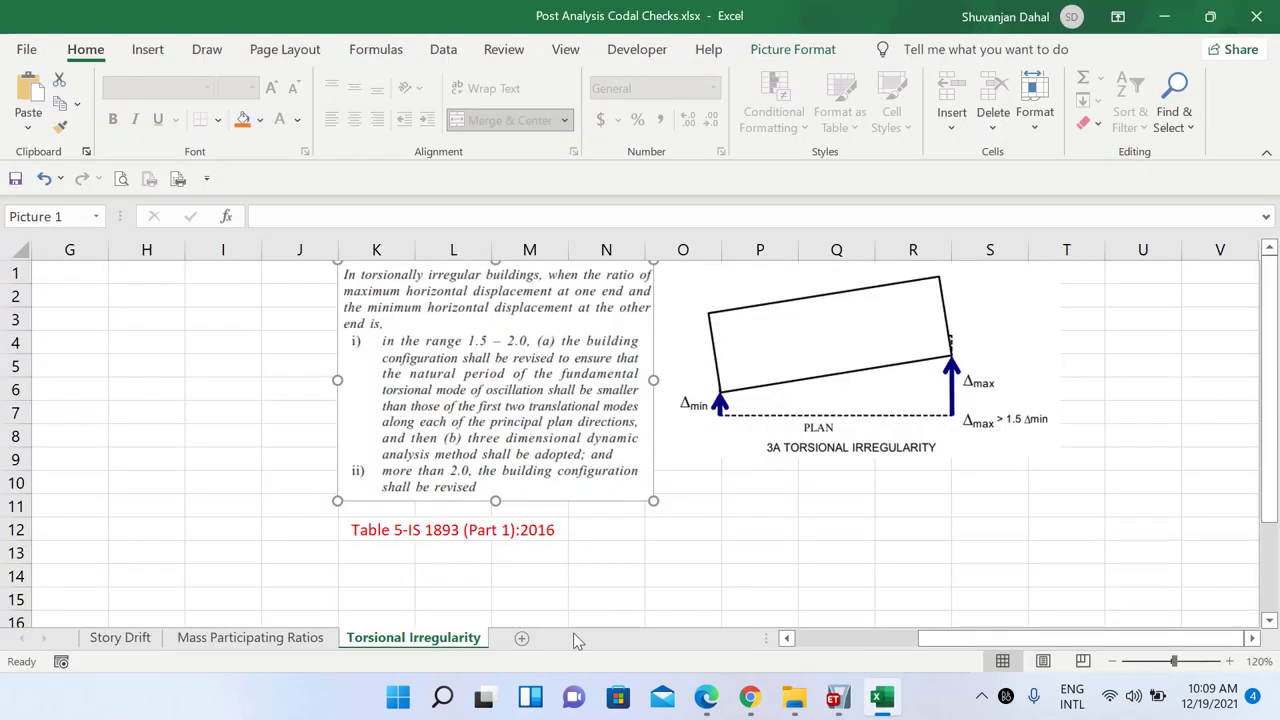
left_click(91, 272)
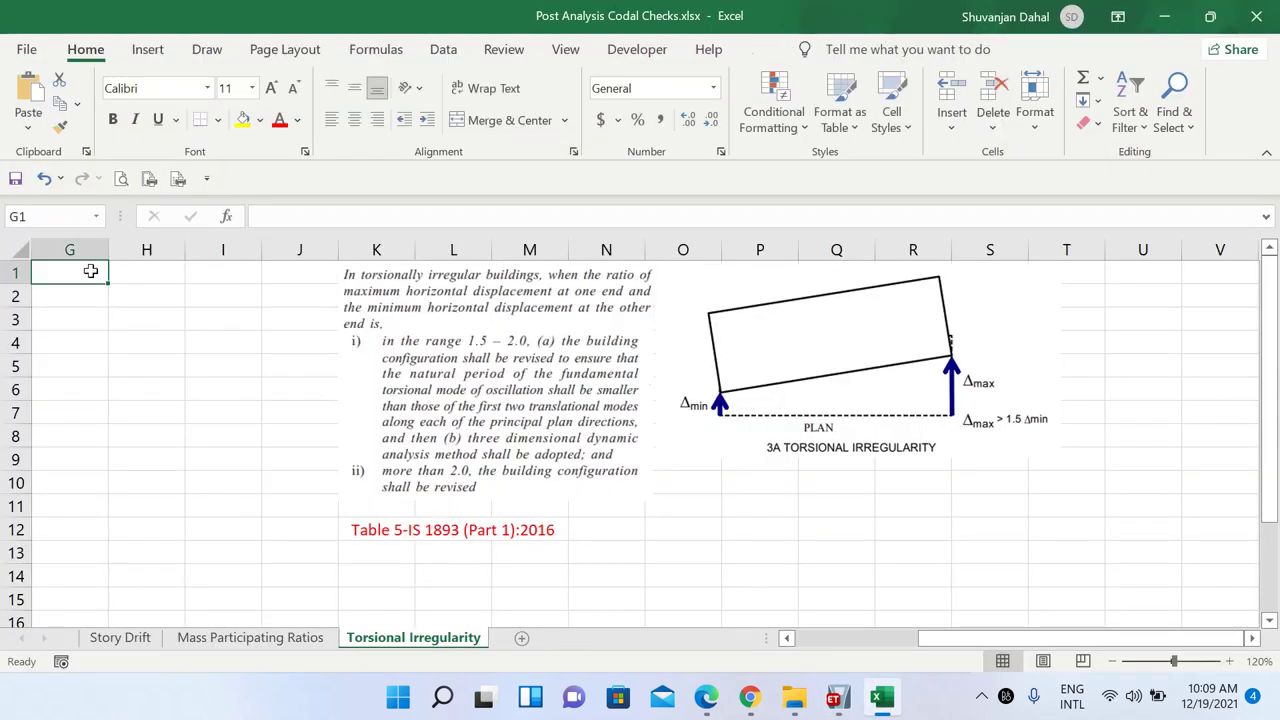
type("4.881")
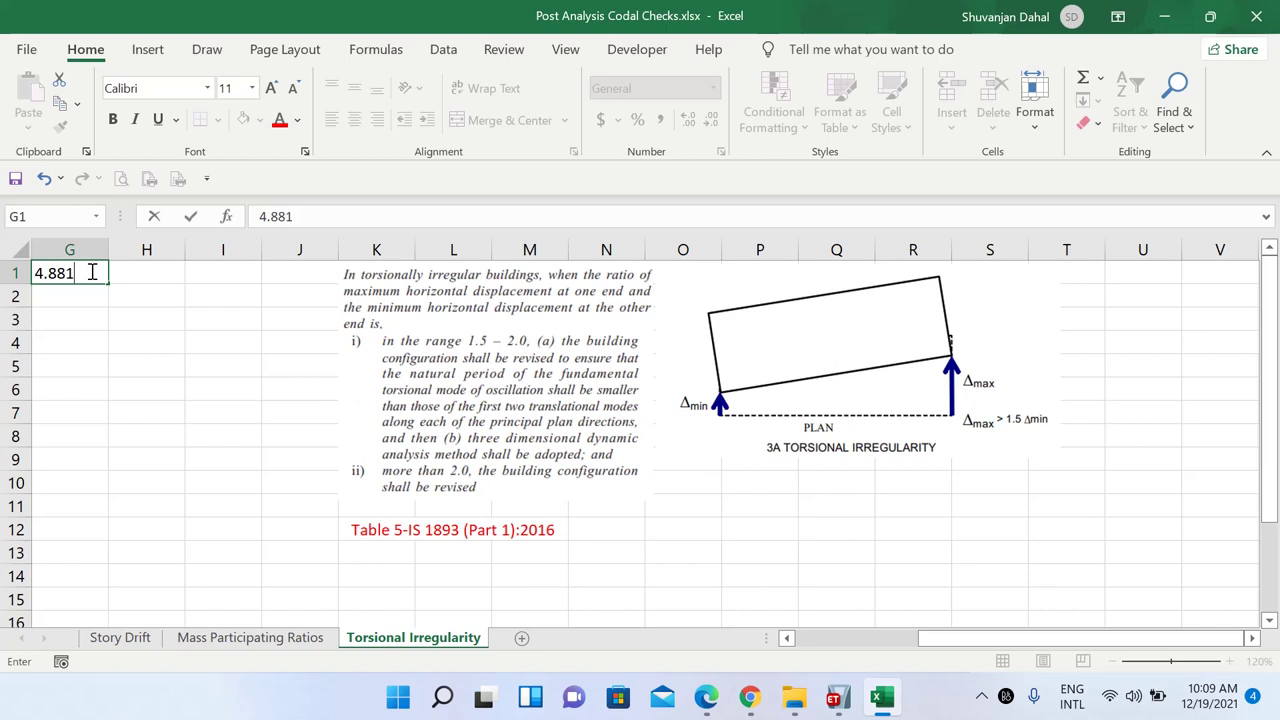
key("Return")
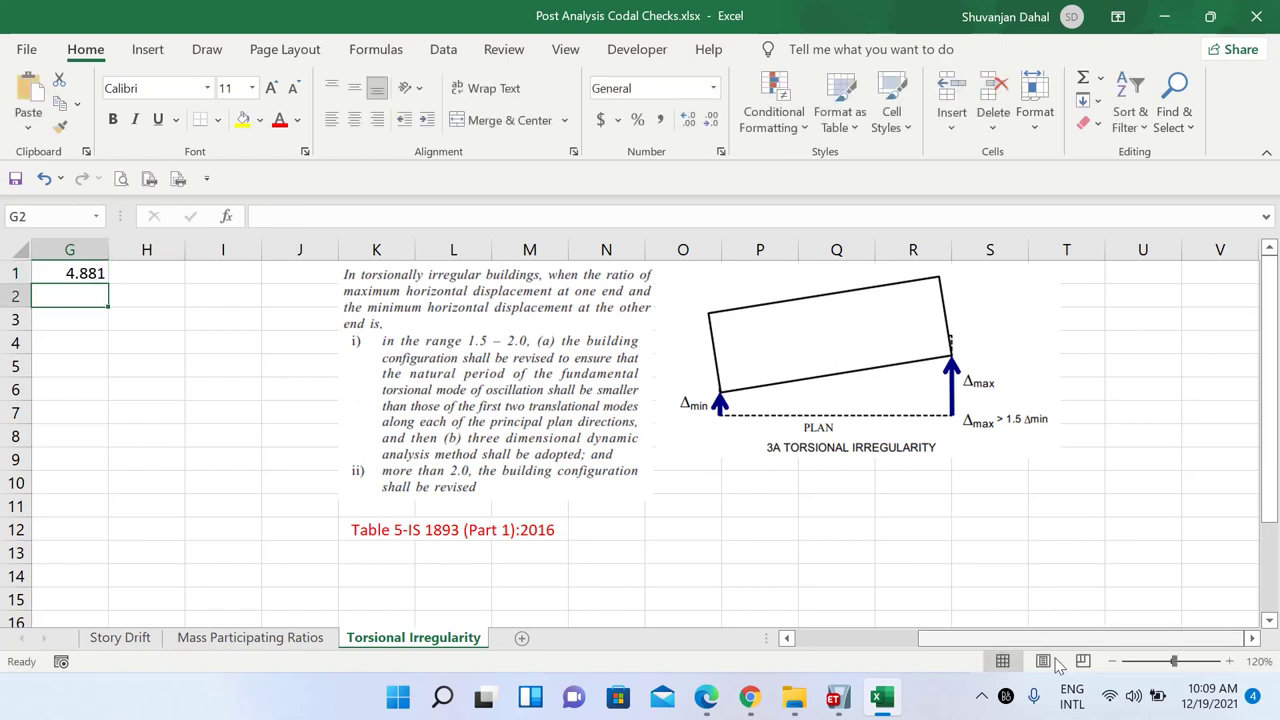
Read Uy at the Story2 plan's upper-right corner joint in ETABS and record 6.376 in cell G2 of the Excel sheet
left_click(838, 697)
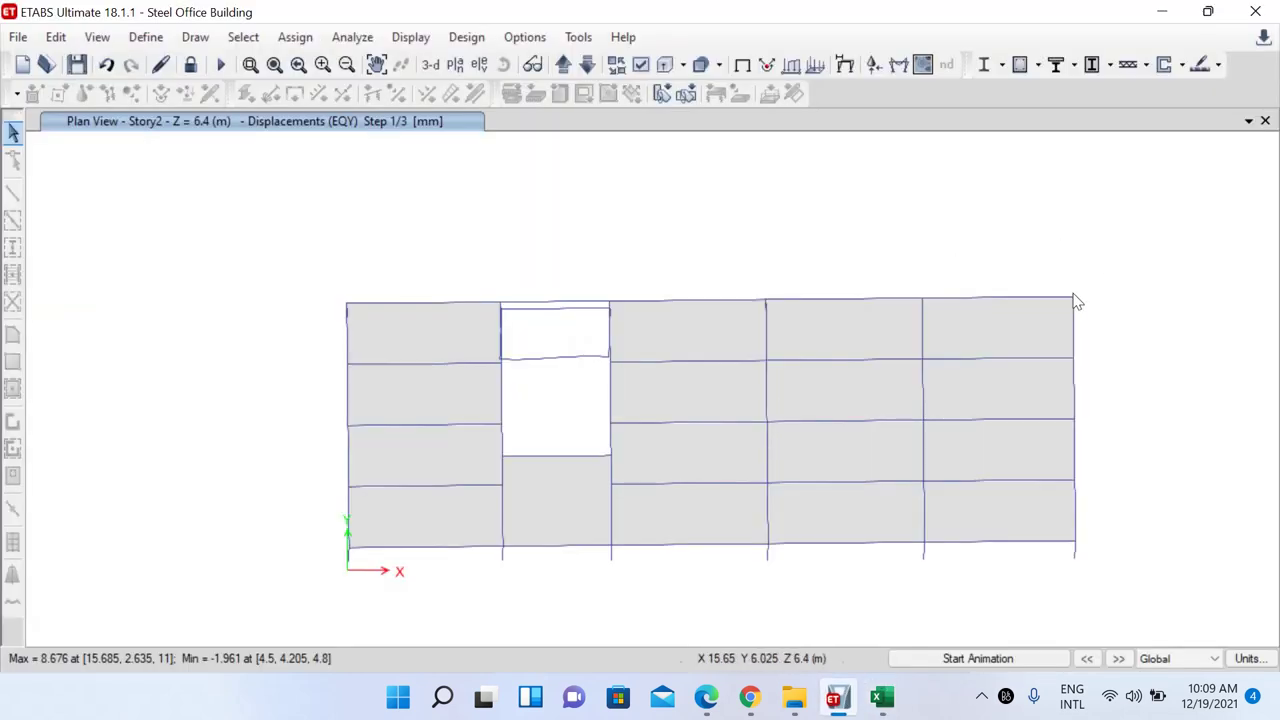
mouse_move(1075, 300)
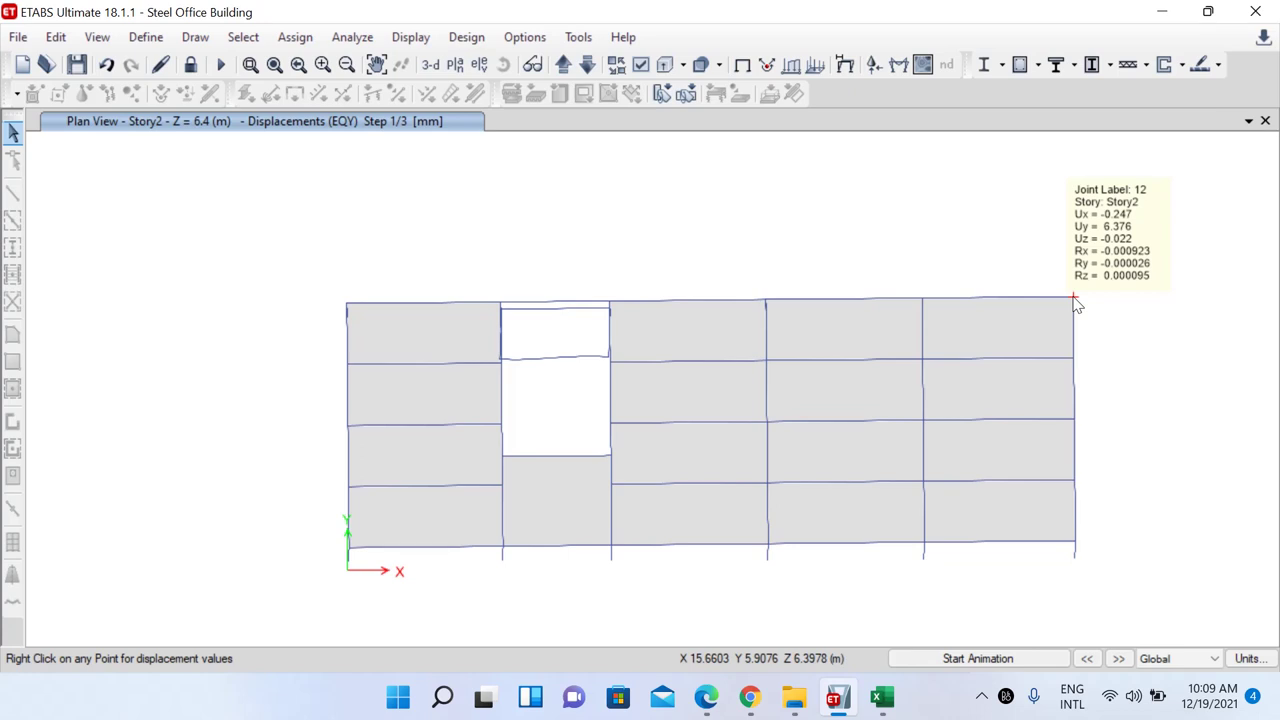
left_click(1161, 12)
type("6")
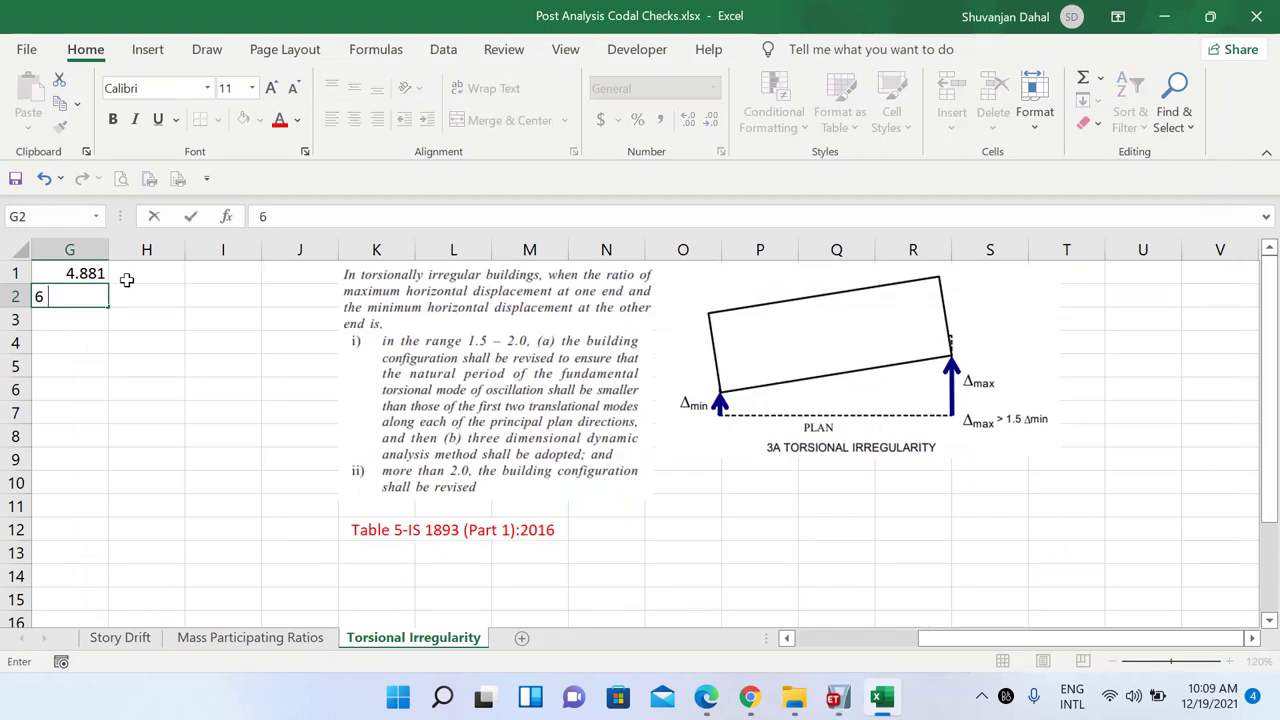
type(".376")
Label the two EQY displacements as "min" in H1 and "max" in H2
left_click(166, 273)
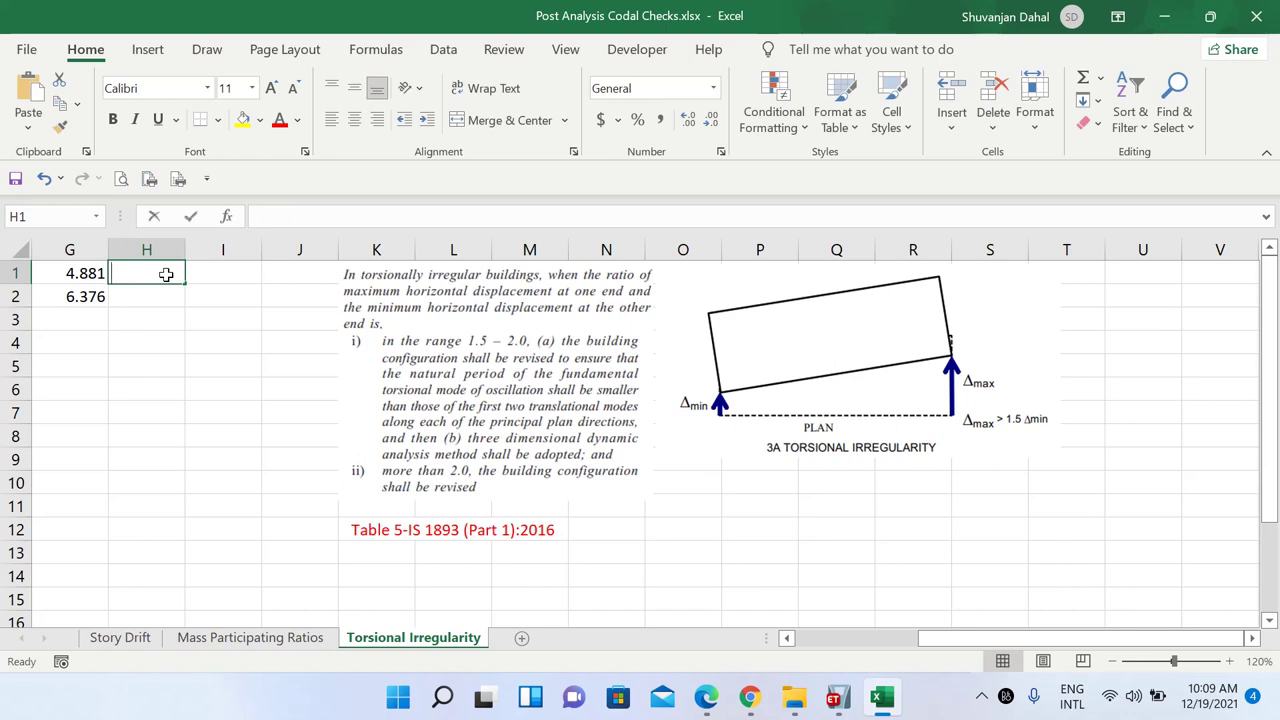
type("min")
key("Return")
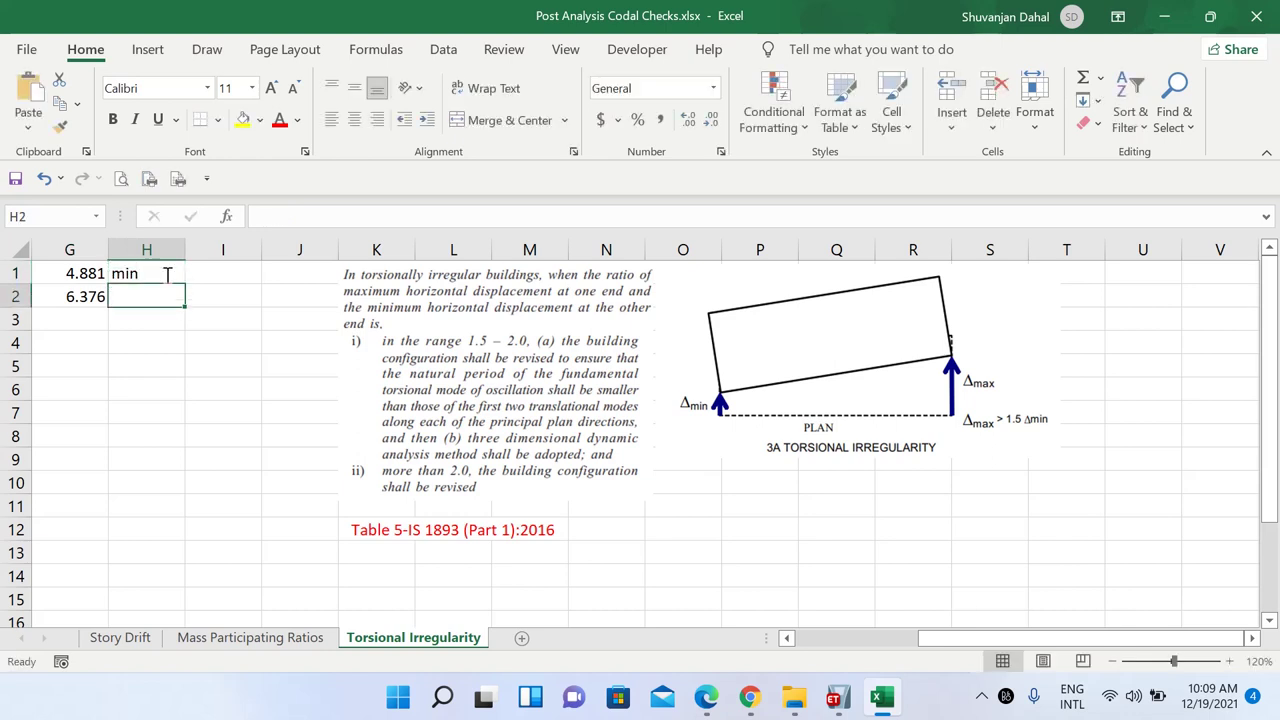
type("max")
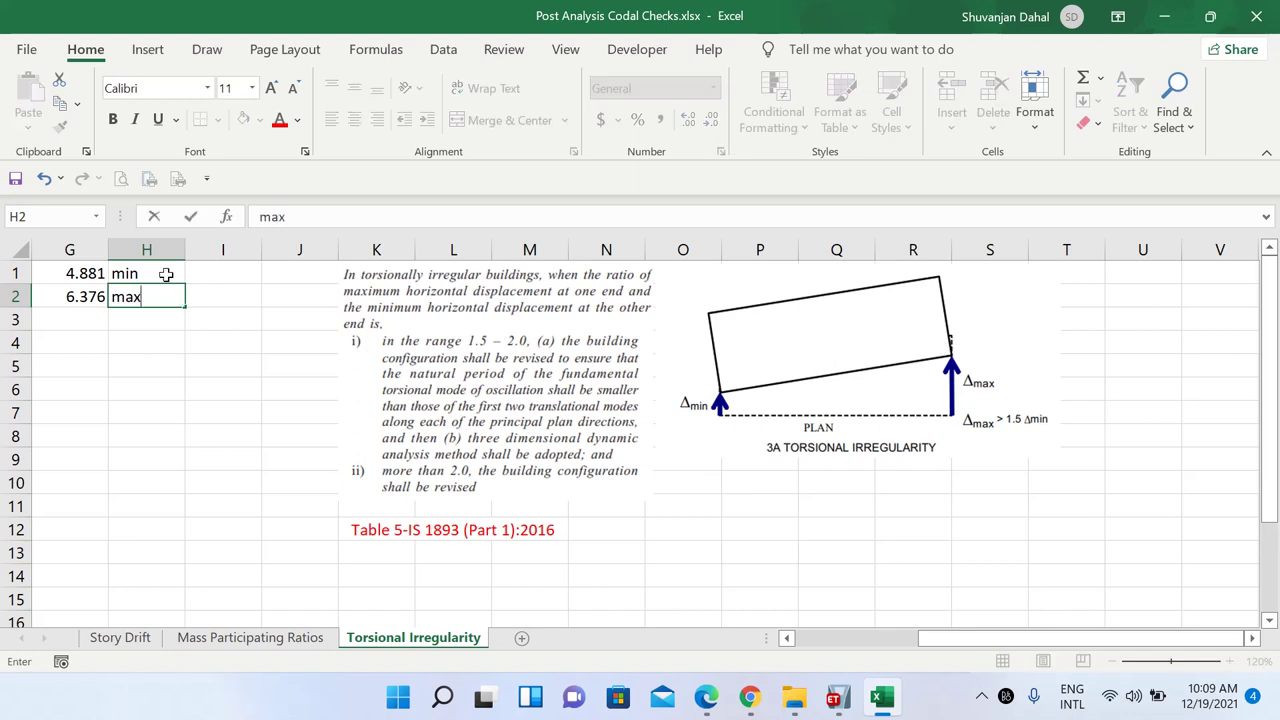
key("Return")
Label G3 "1.5*min" and calculate it in H3 as 1.5 times the minimum displacement in G1
left_click(104, 324)
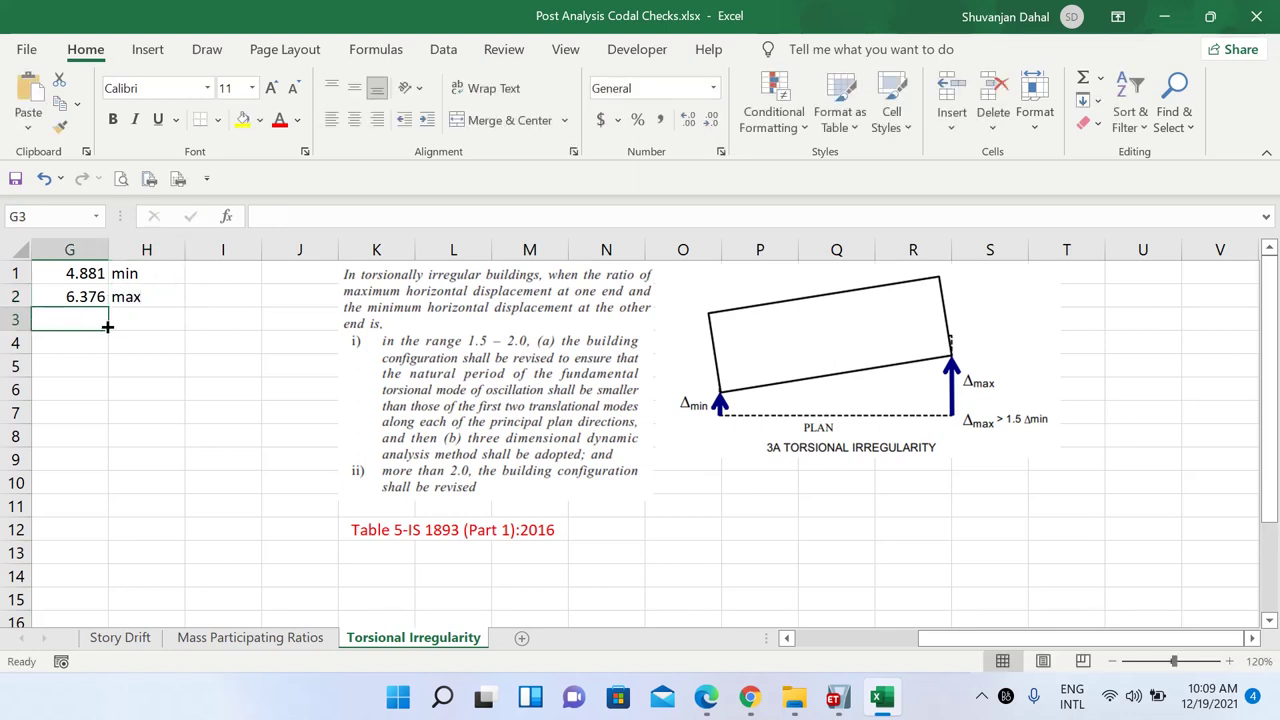
type("1.5")
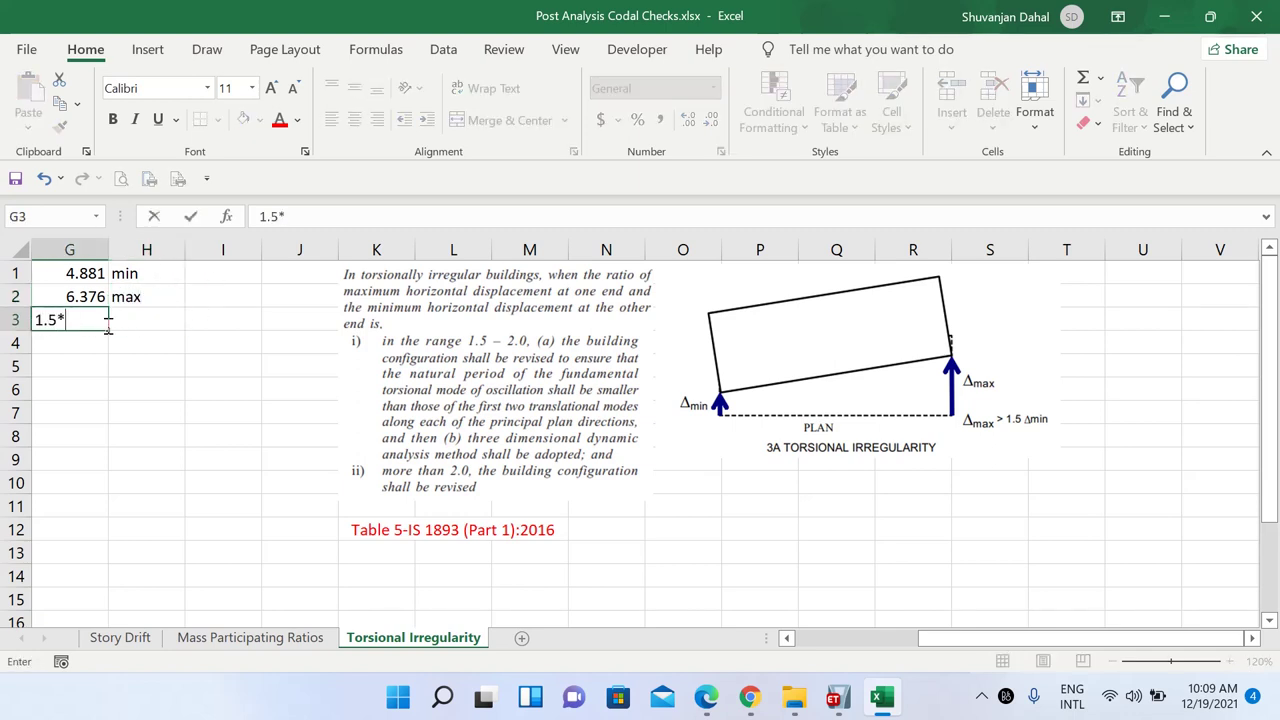
type("*min")
key("Return")
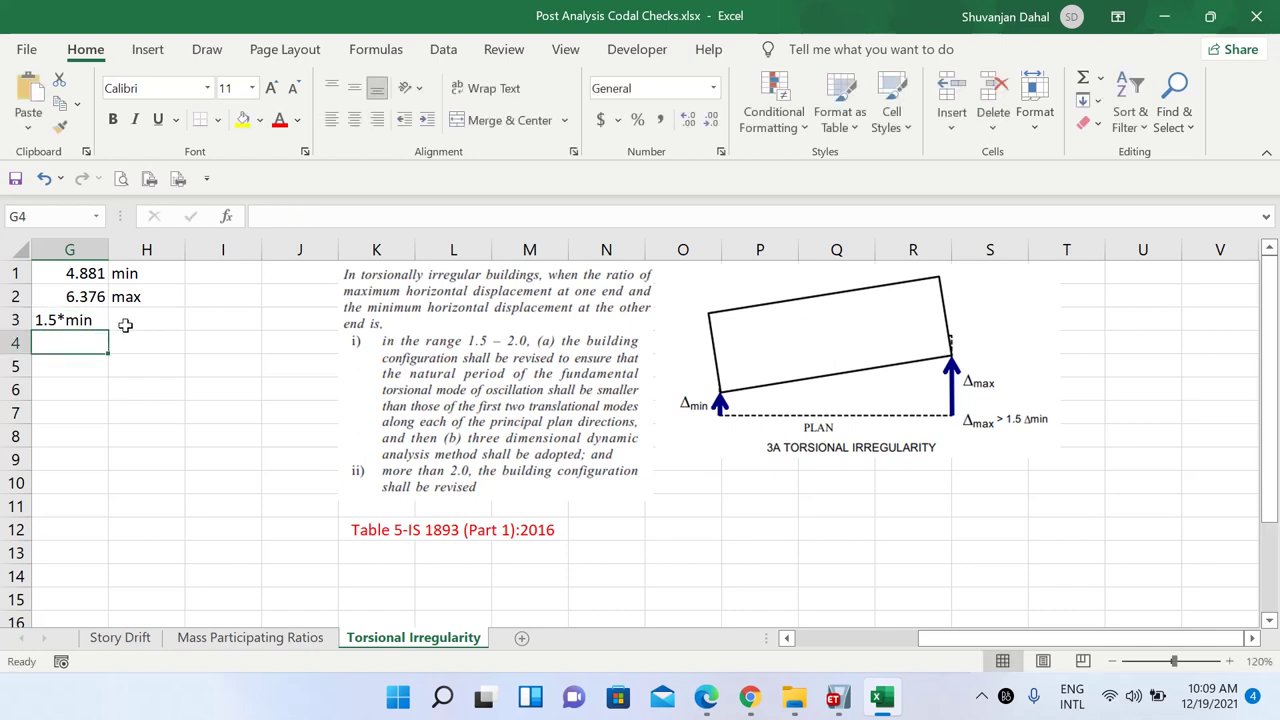
left_click(134, 321)
type("=1")
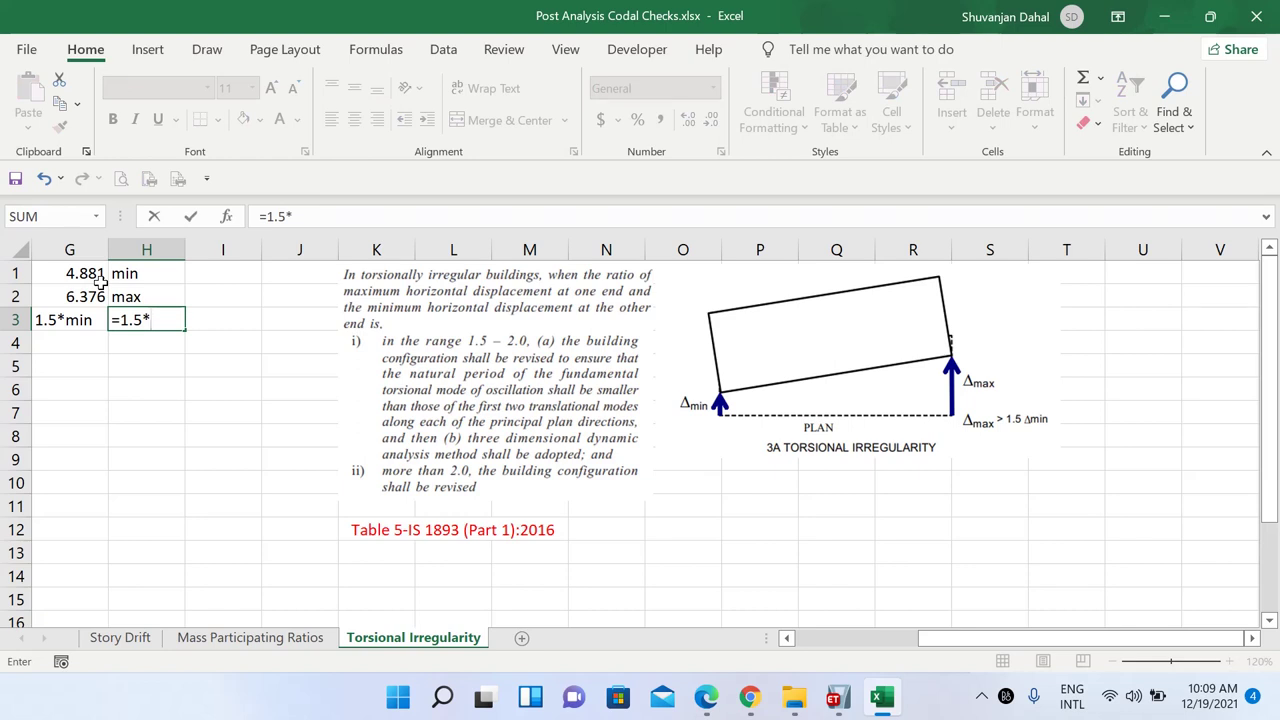
type(".5*")
left_click(95, 279)
key("Return")
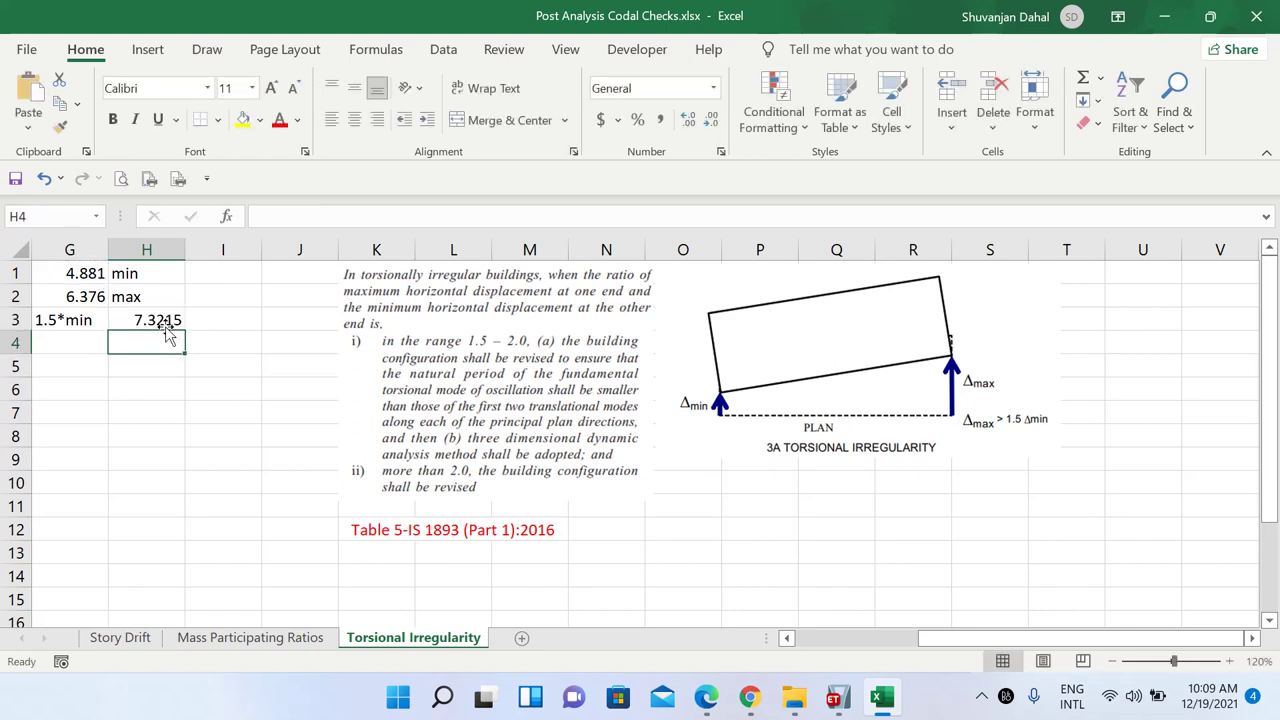
Write the check conclusion "max < 1.5 min" in cell G4
left_click(94, 343)
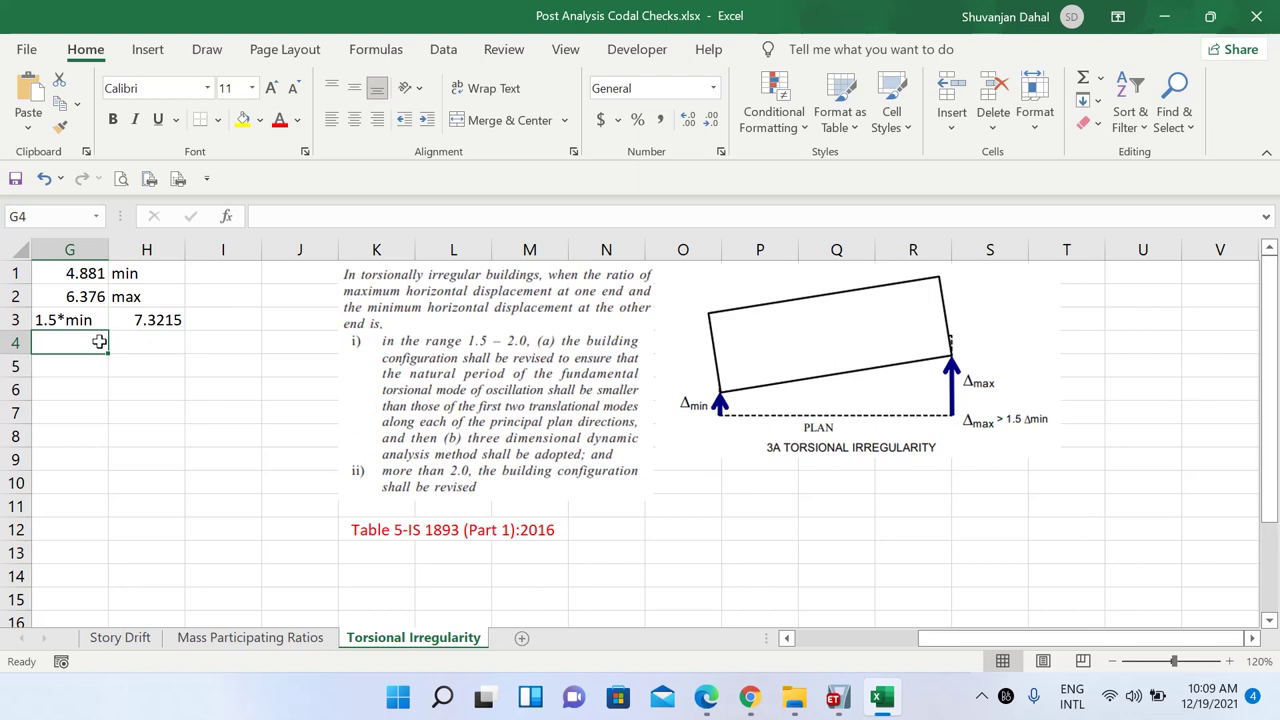
type("max <")
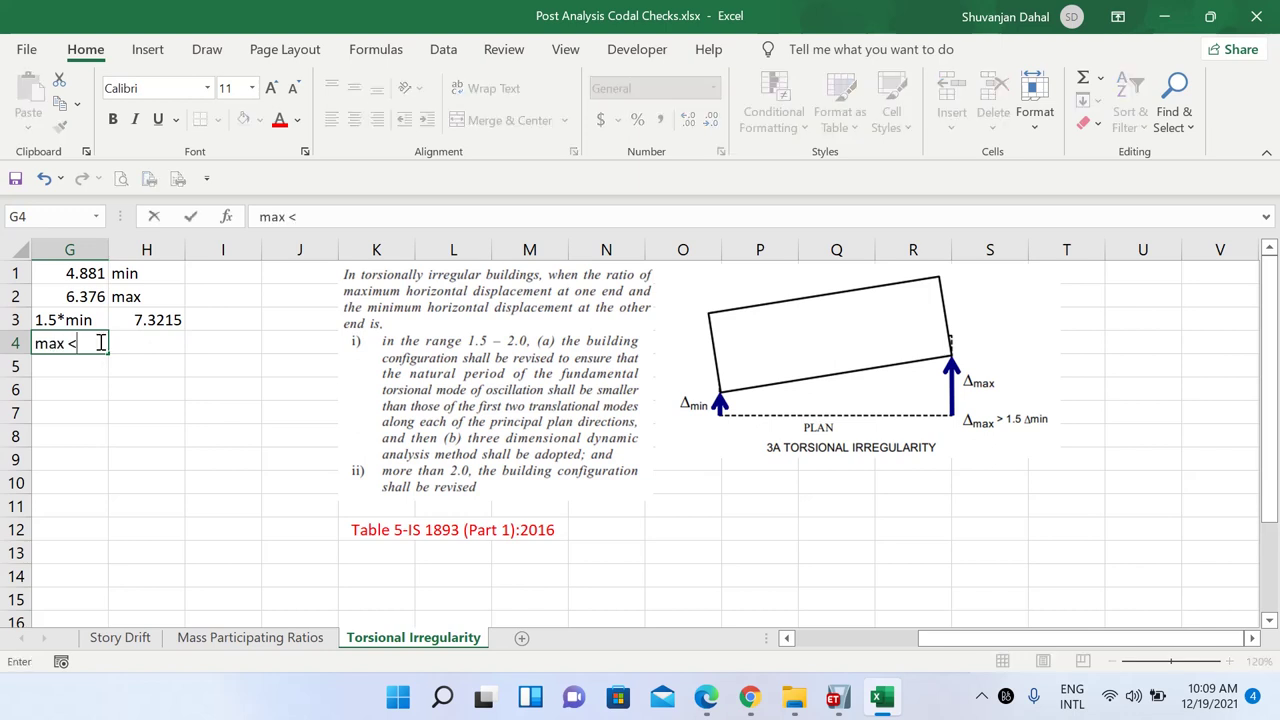
type(" 1.5 min")
key("Return")
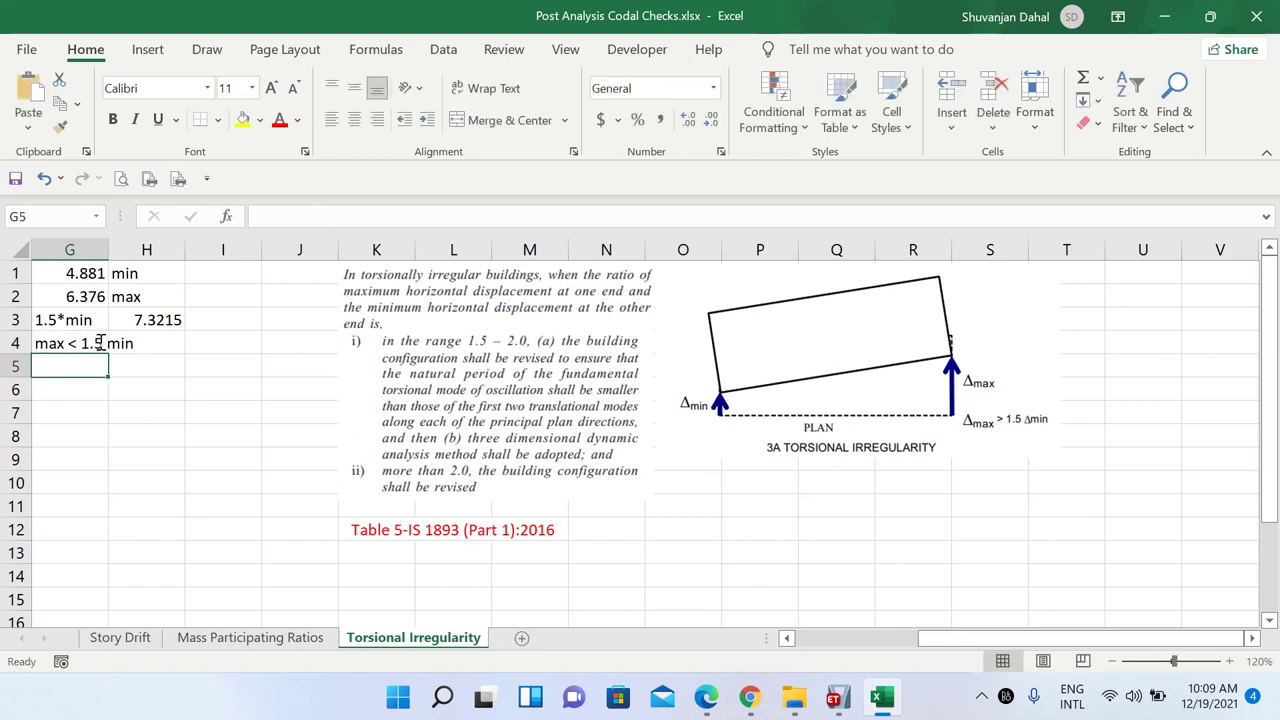
Switch to ETABS and display the deformed shape for load case EQX in the Story2 plan
left_click(1163, 22)
left_click(838, 697)
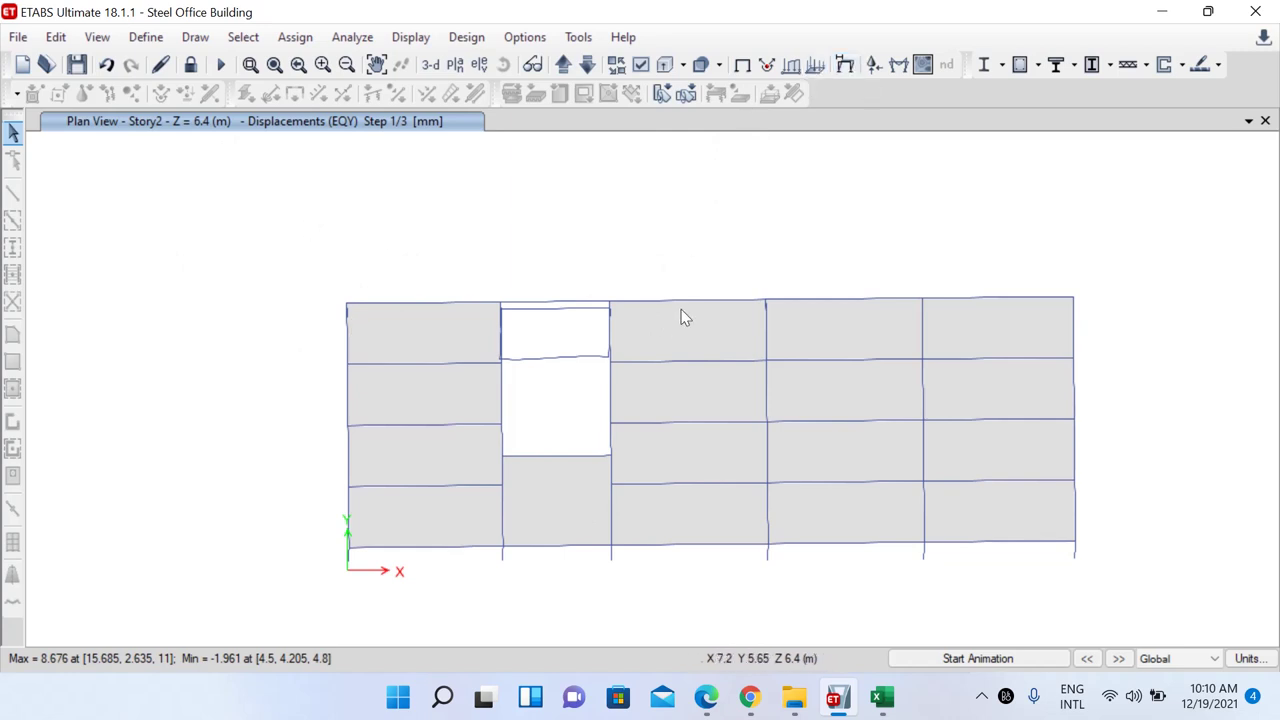
left_click(845, 65)
left_click(991, 111)
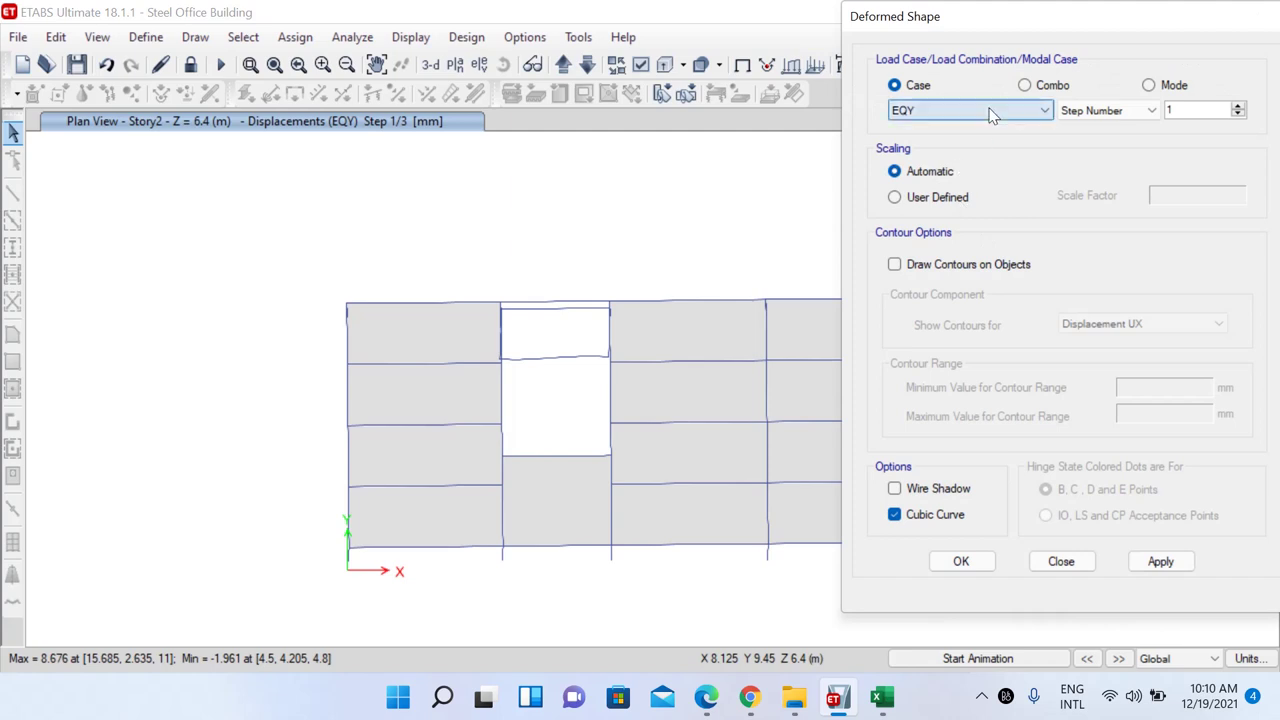
left_click(975, 178)
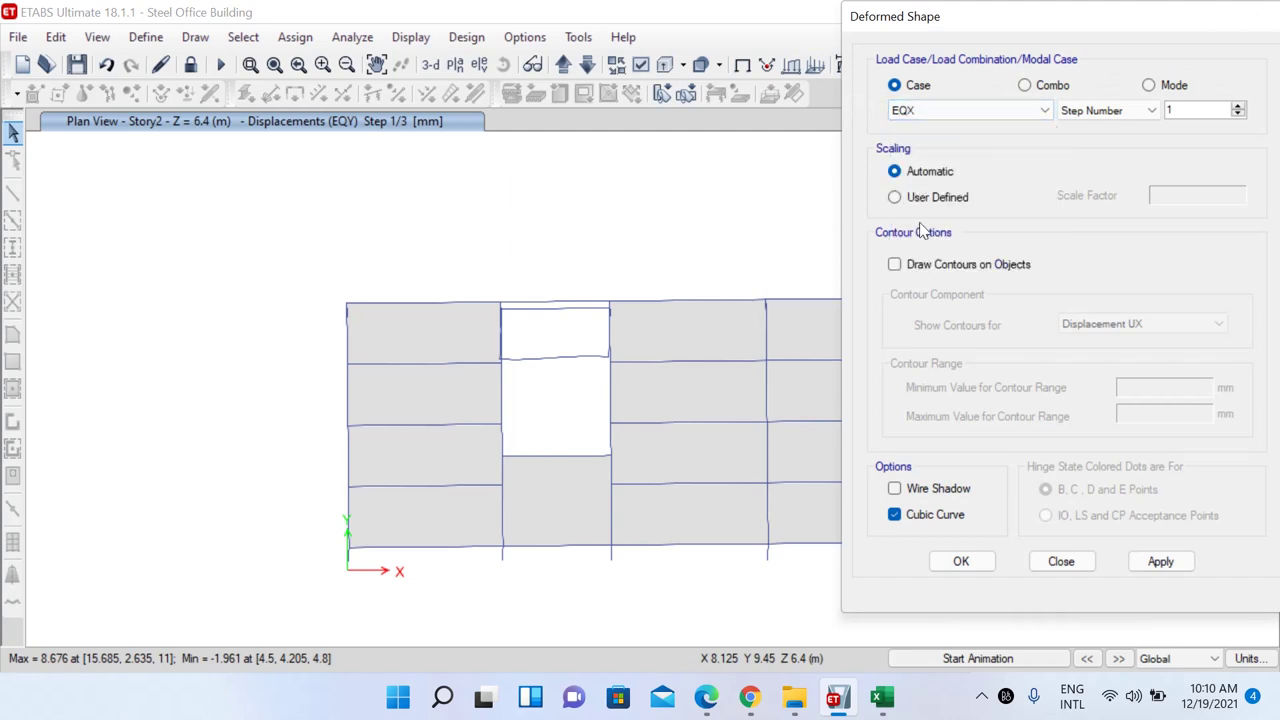
left_click(963, 564)
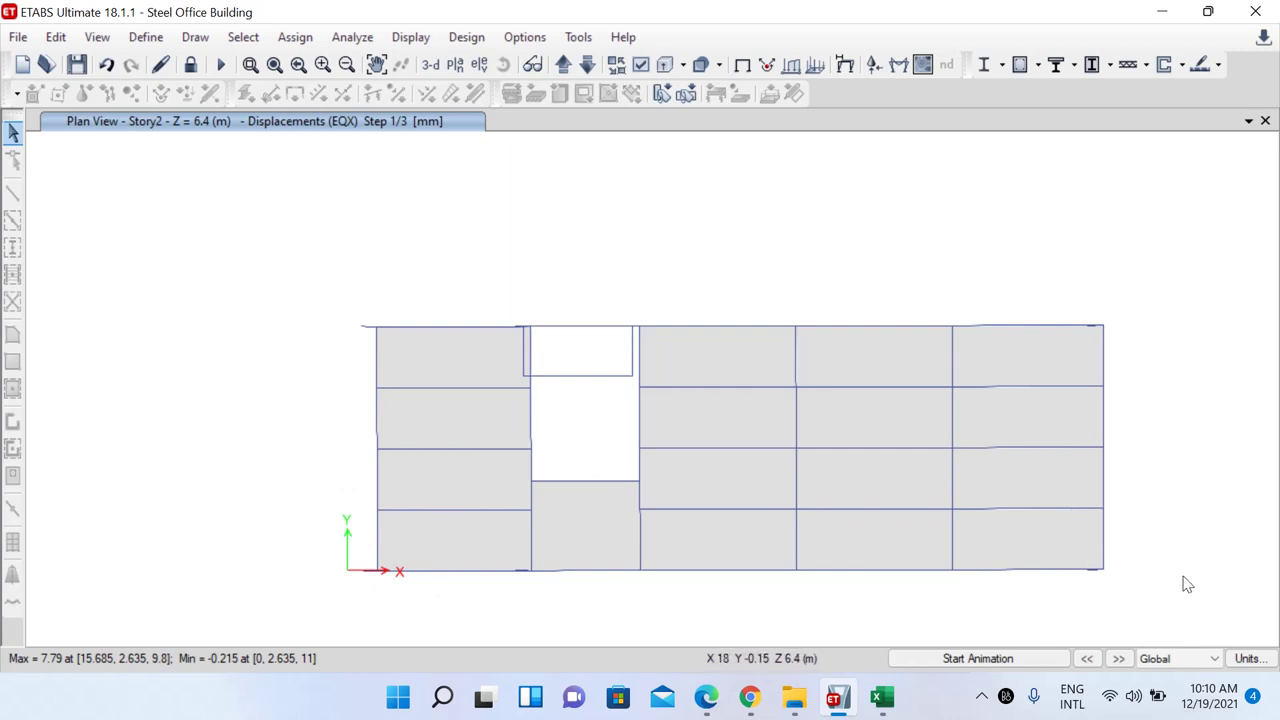
Read Ux at the lower-right corner joint for EQX and record 6.347 in cell G6 of the Excel sheet
mouse_move(1106, 574)
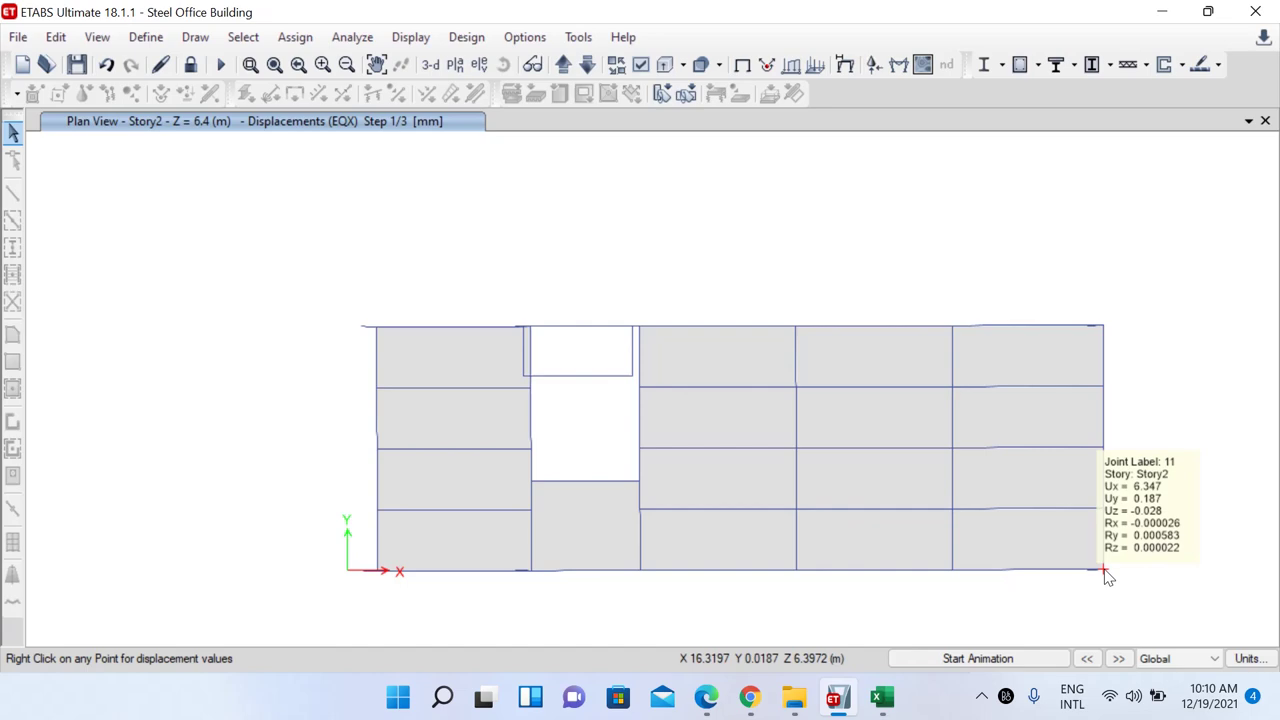
left_click(881, 697)
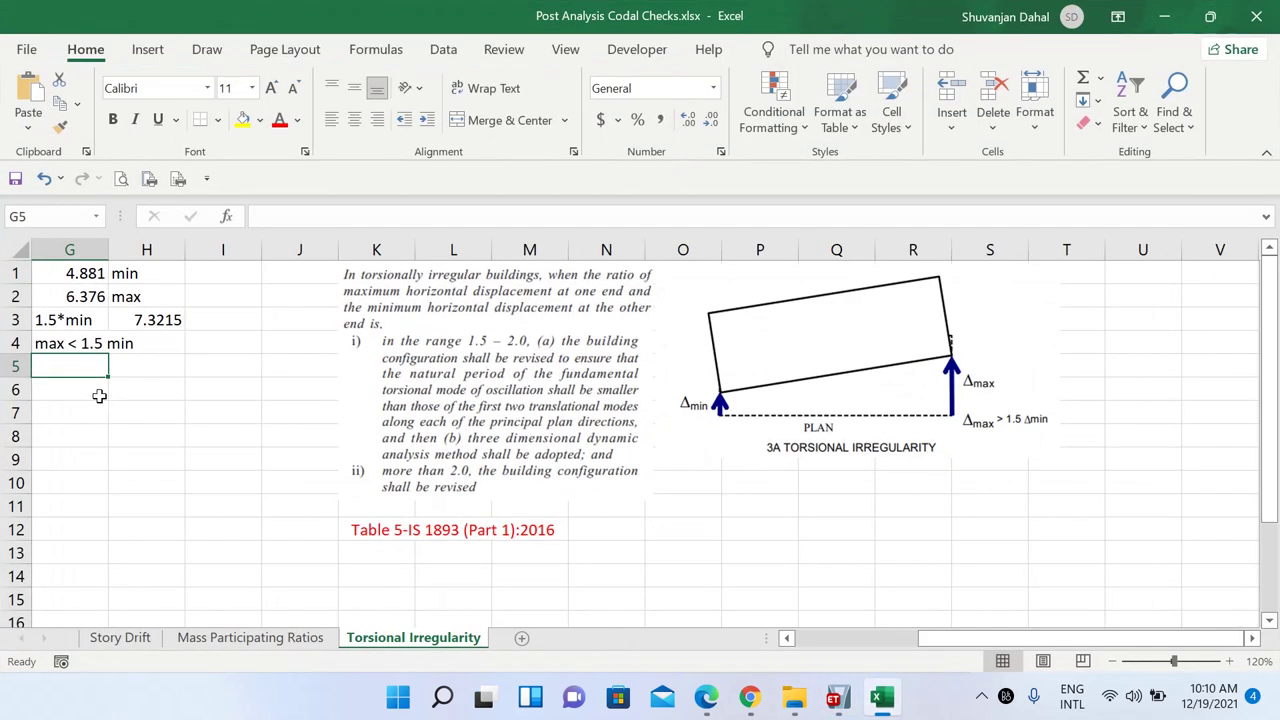
left_click(95, 390)
type("6.347")
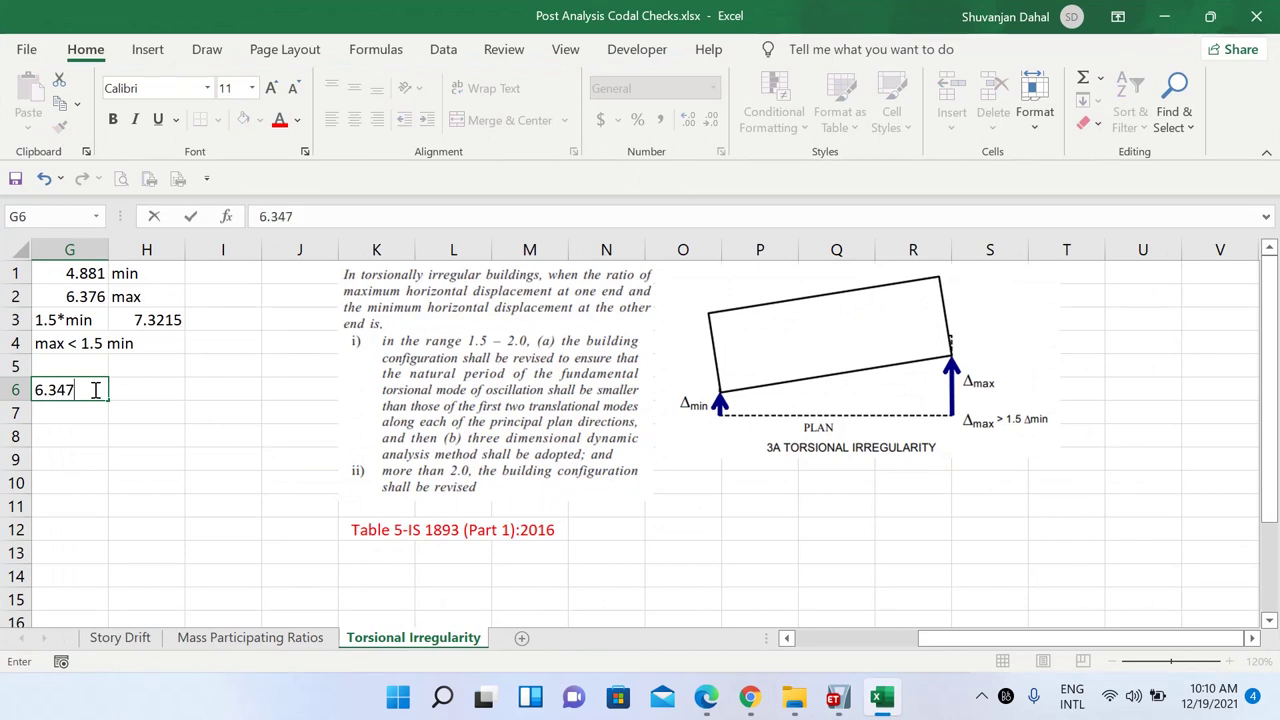
key("Return")
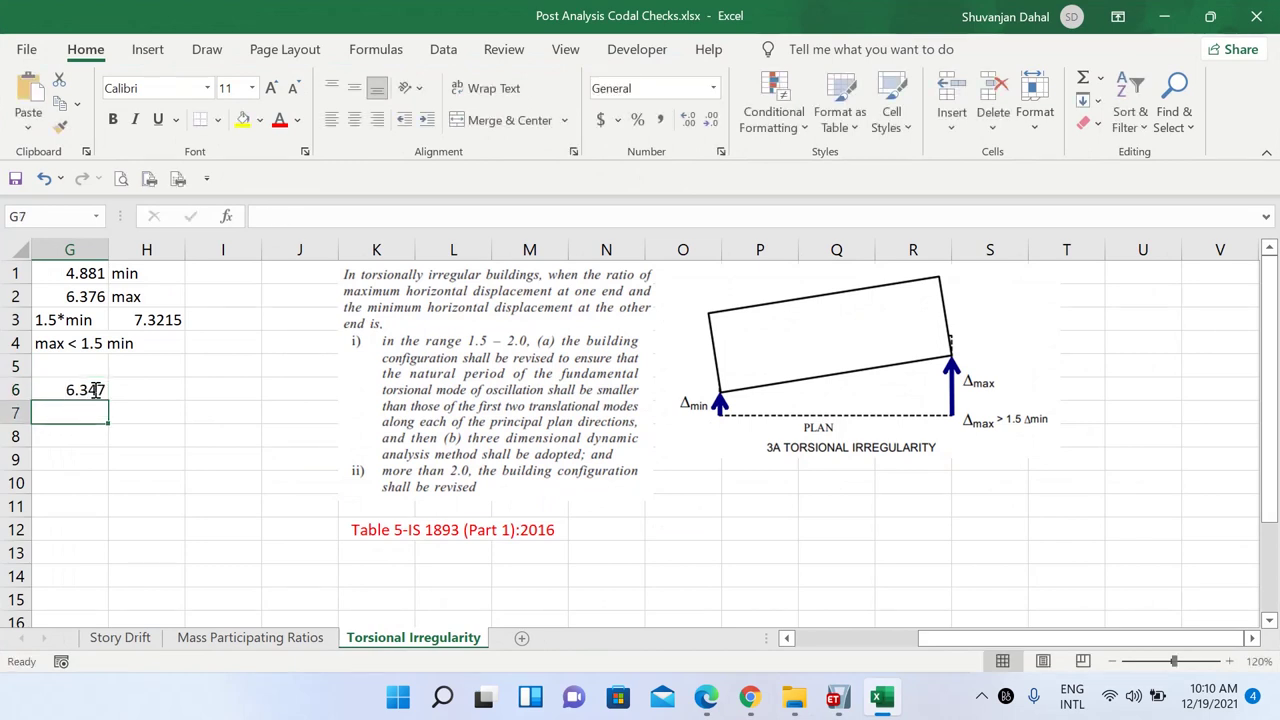
Read Ux at the upper-right corner joint for EQX in ETABS and record 6.228 in cell G7 of the Excel sheet
left_click(838, 697)
mouse_move(1105, 328)
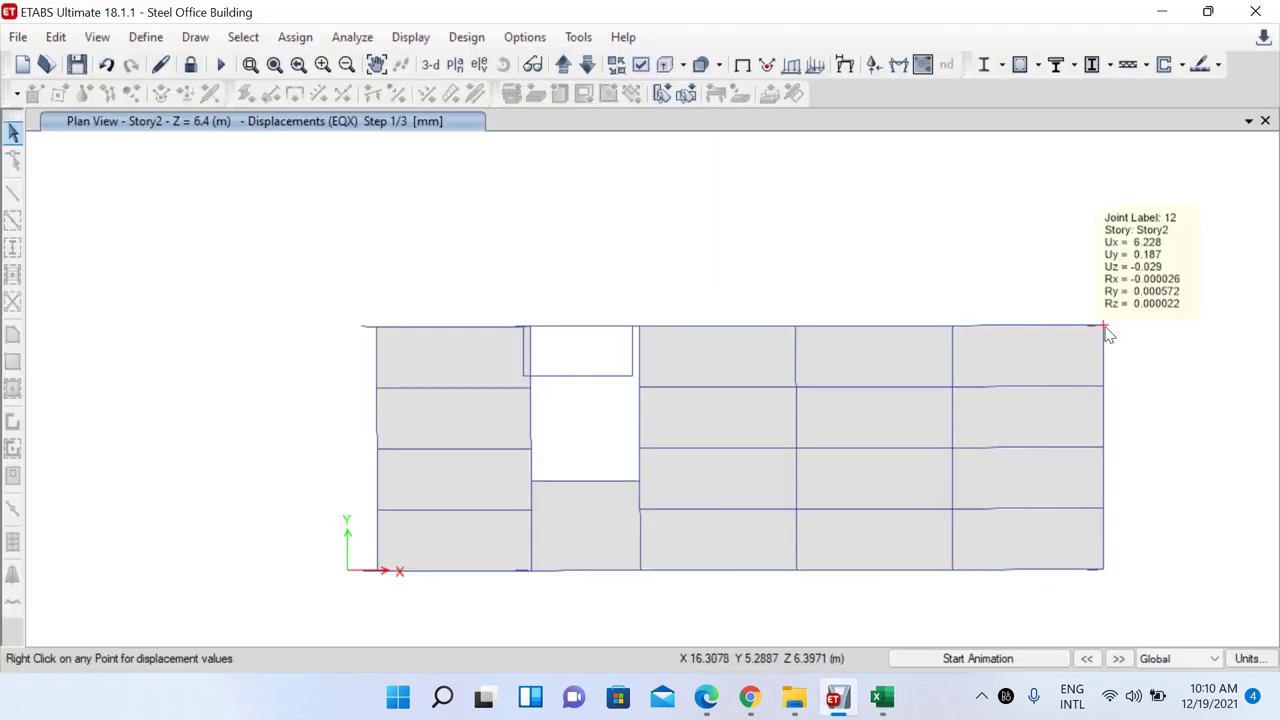
left_click(1162, 12)
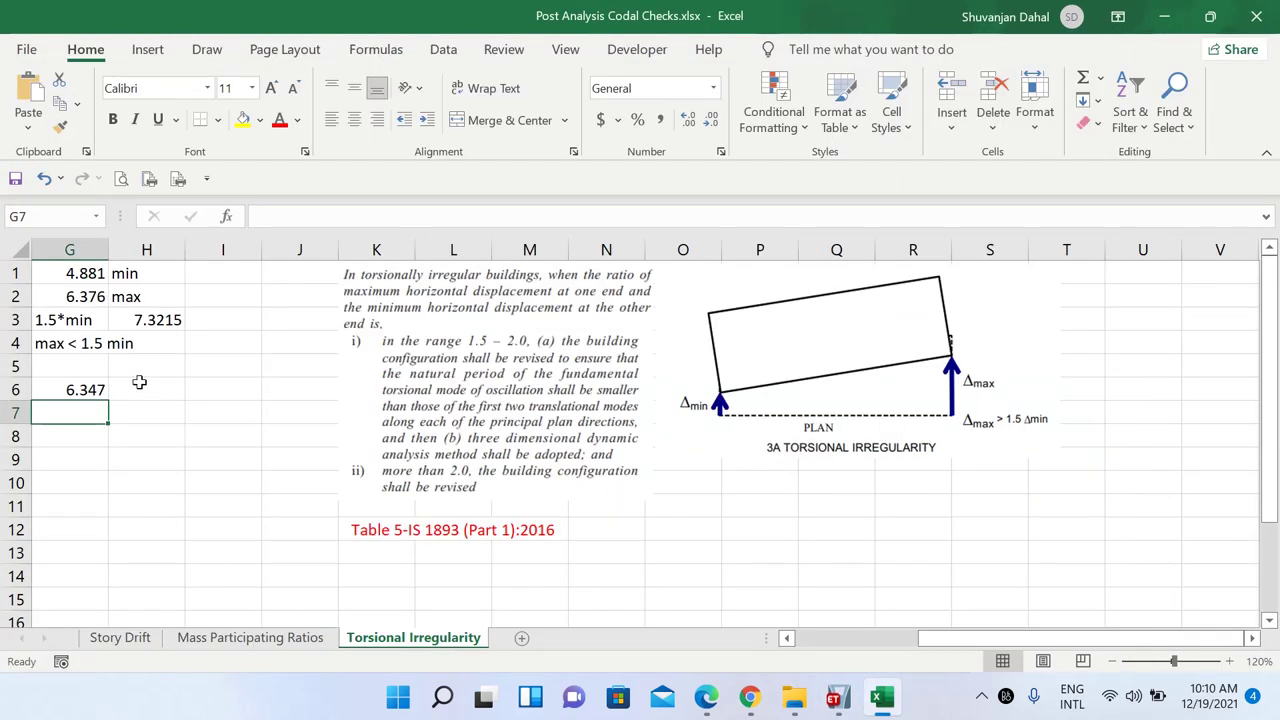
type("6.228")
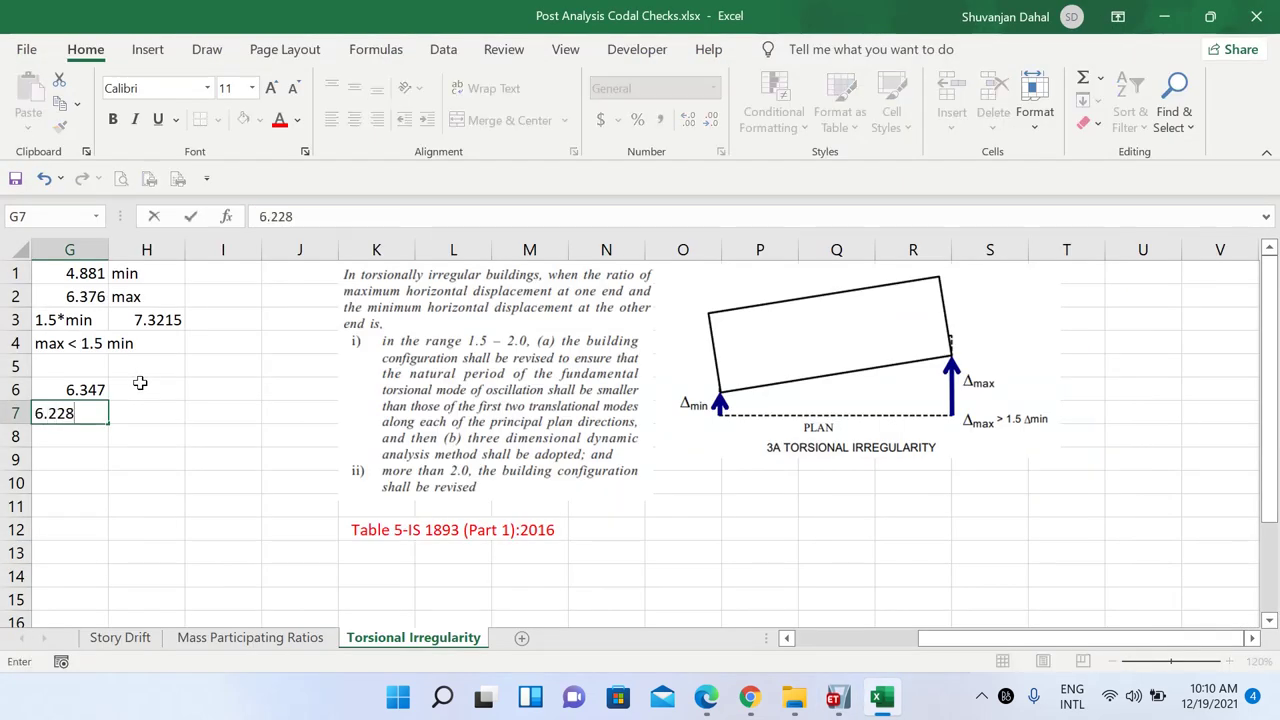
key("Return")
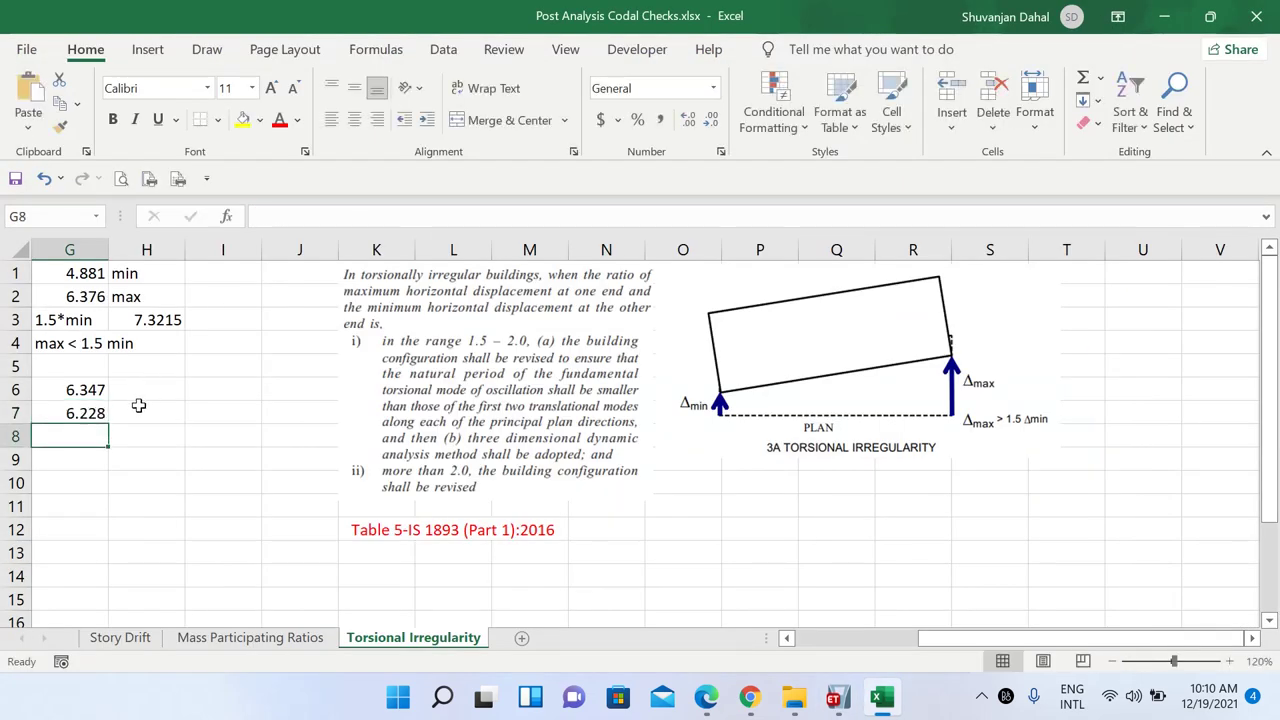
Review the EQX displacements in G6:G7 against the "max < 1.5 min" criterion in row 4 and the Story2 plan in ETABS
left_click_drag(54, 343, 156, 349)
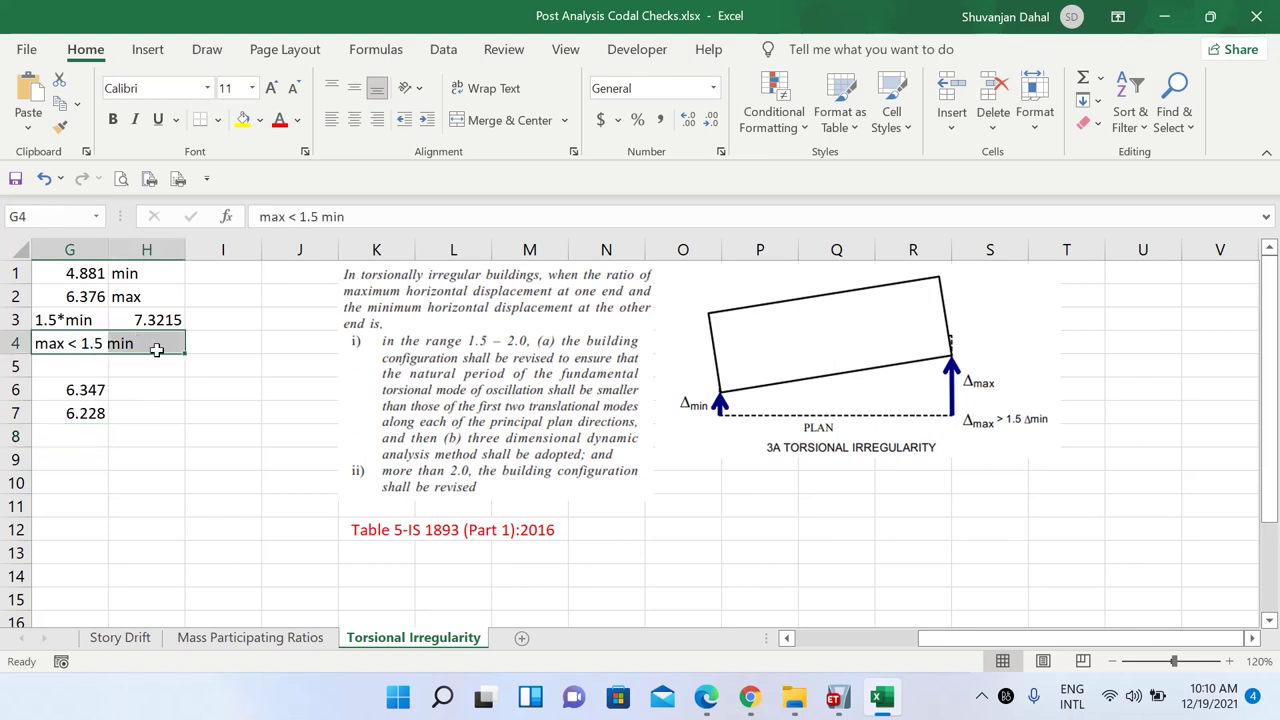
left_click_drag(83, 391, 91, 413)
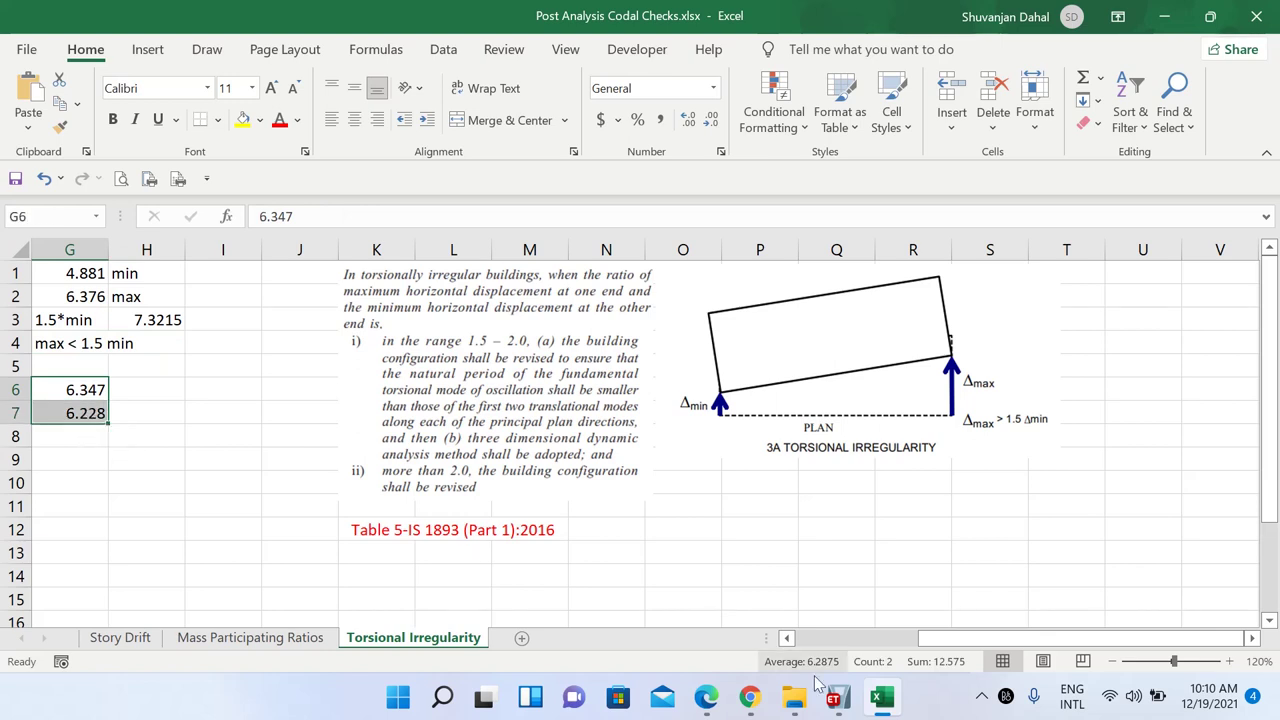
left_click(836, 697)
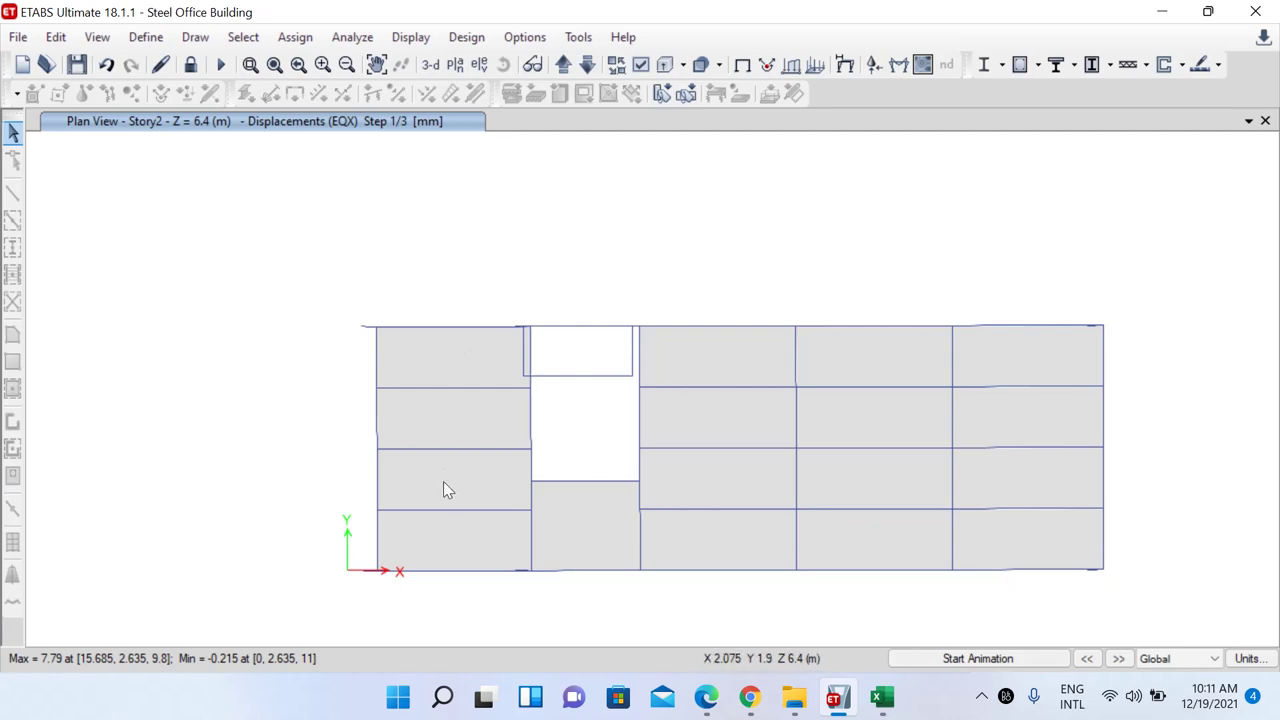
left_click(1162, 11)
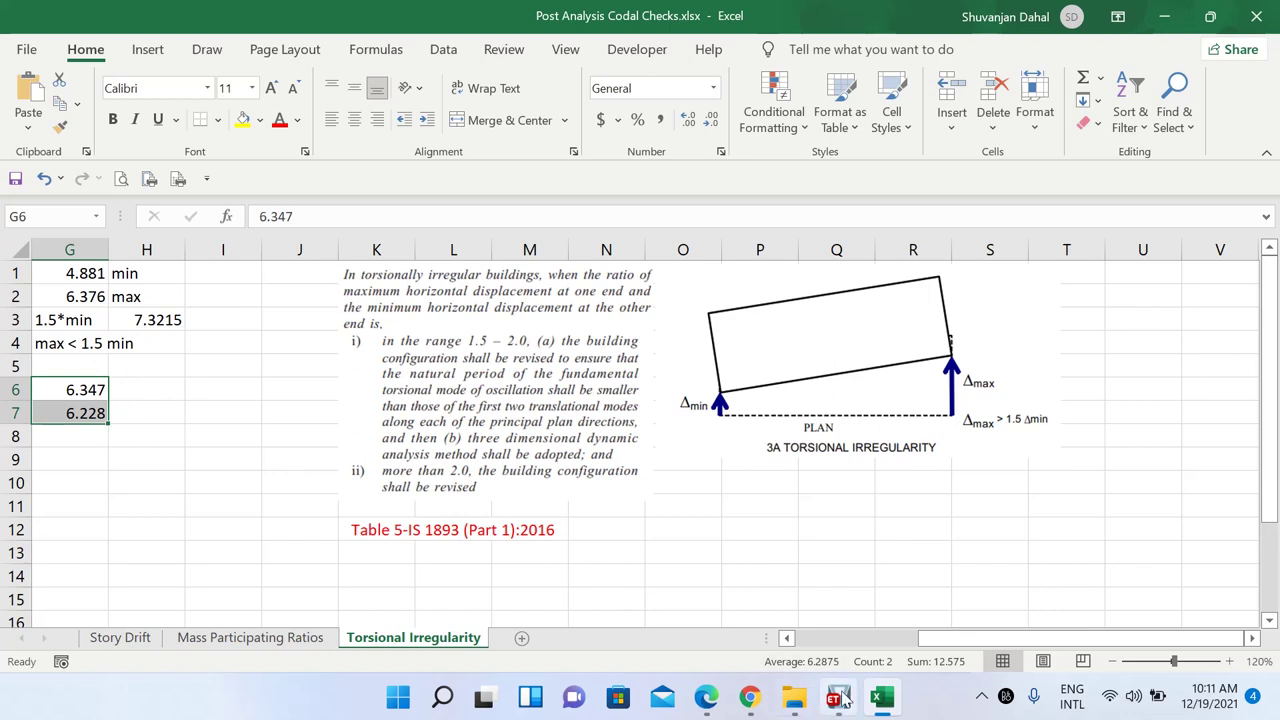
Switch to ETABS, display the EQX deformed shape in the 3-D view and save the model
left_click(840, 699)
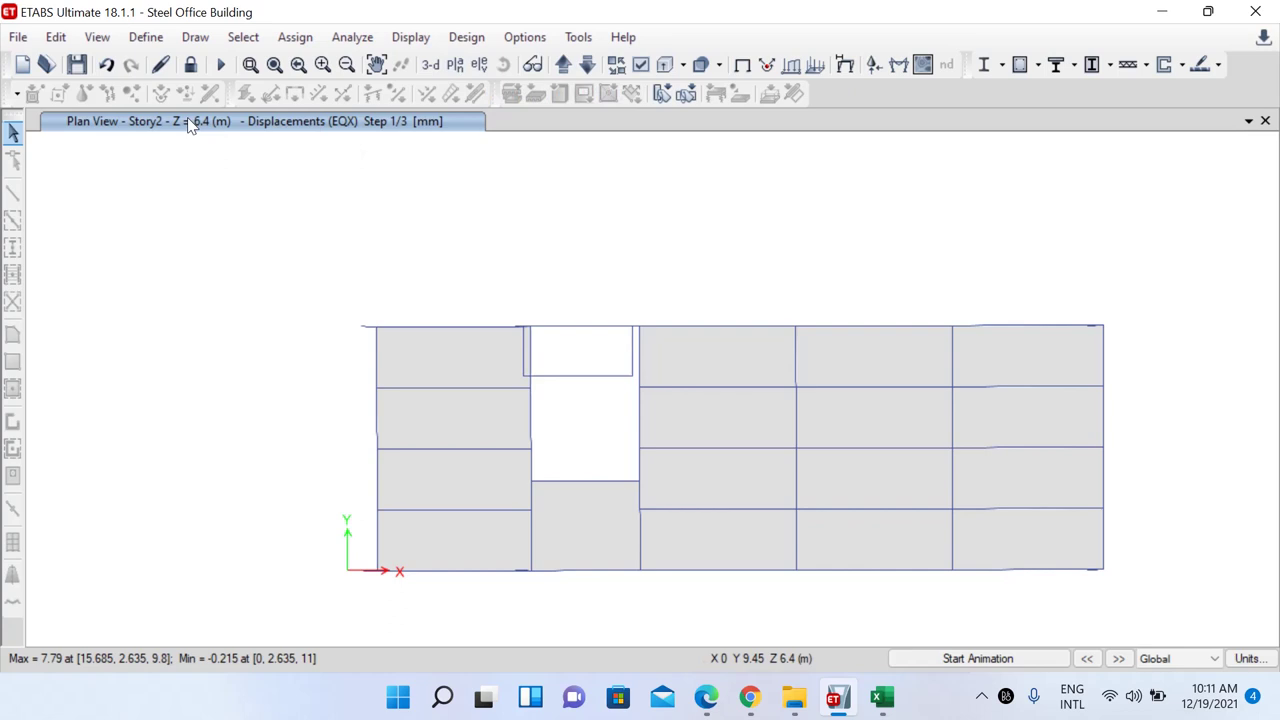
left_click(430, 68)
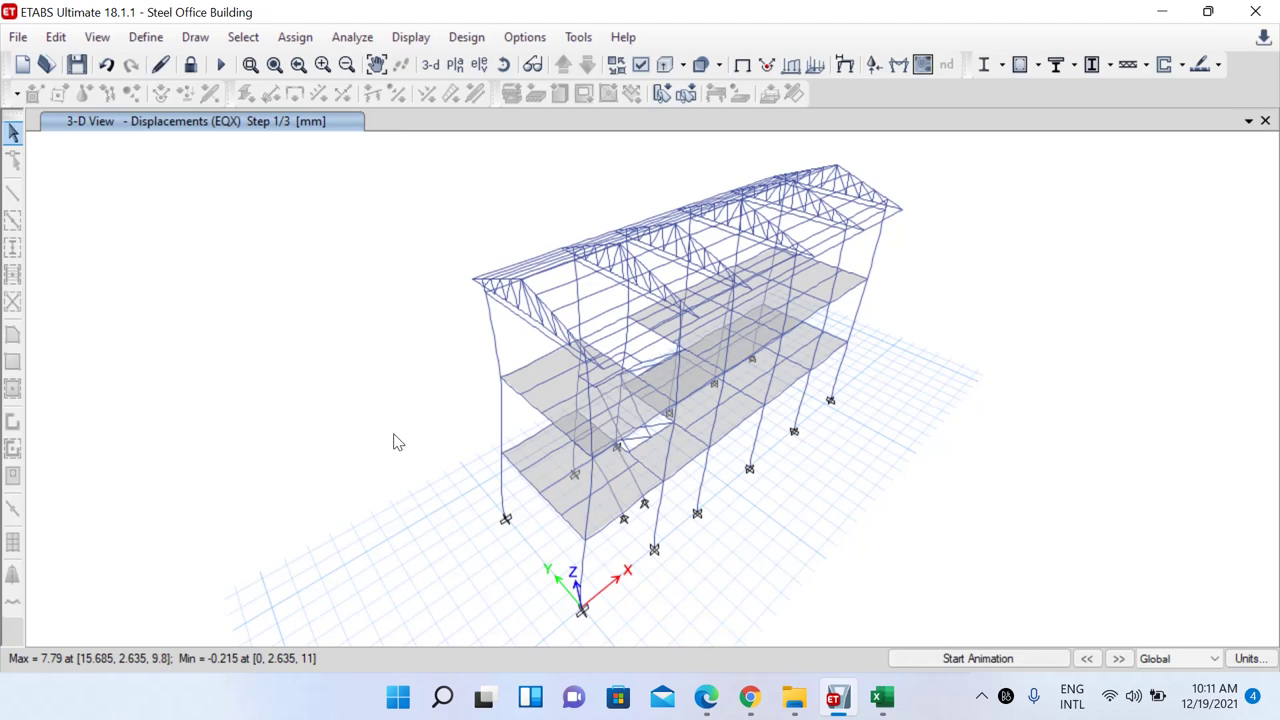
left_click(80, 65)
Read the EQX displacements at the Story3 corner joint above the origin in the 3-D view
right_click(587, 366)
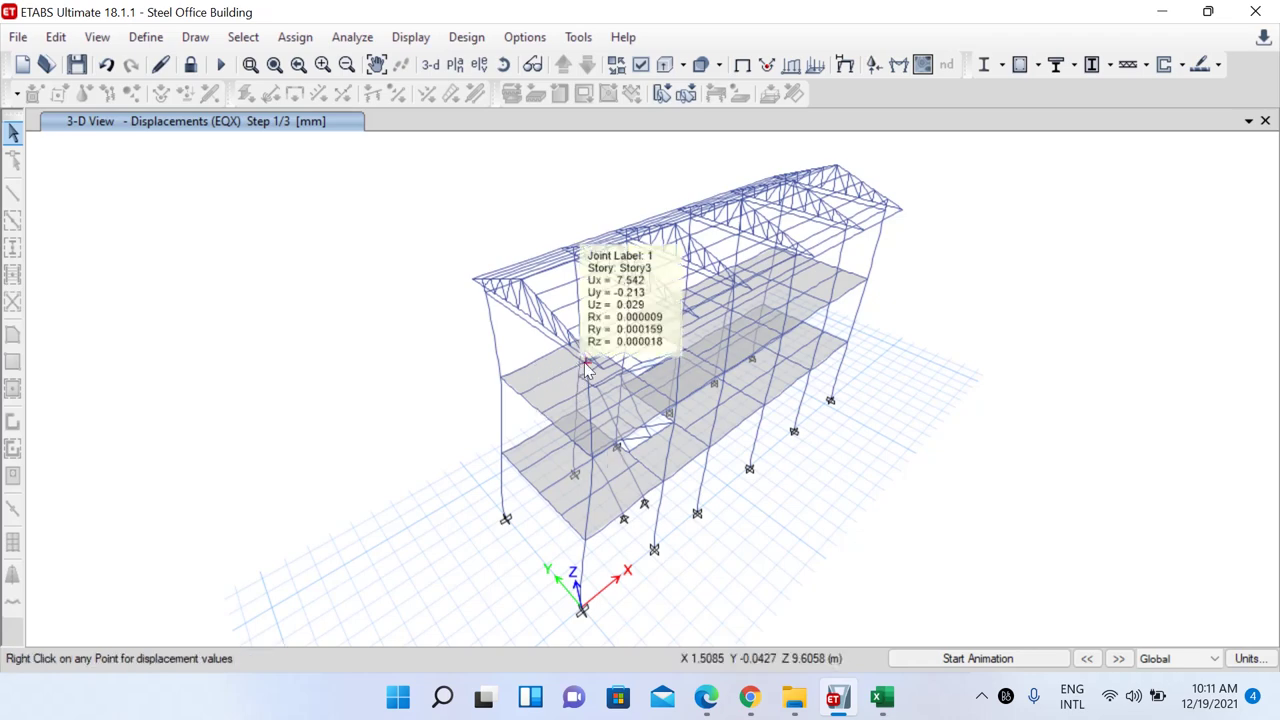
right_click(700, 518)
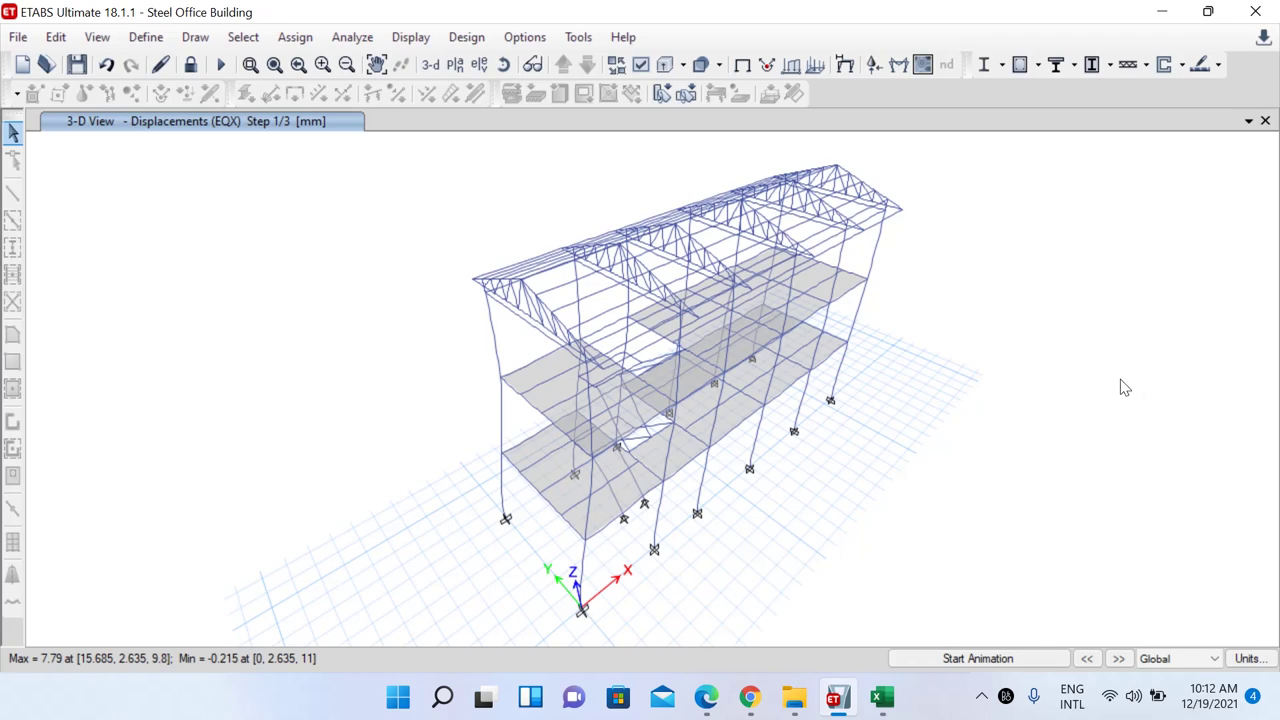
left_click(984, 694)
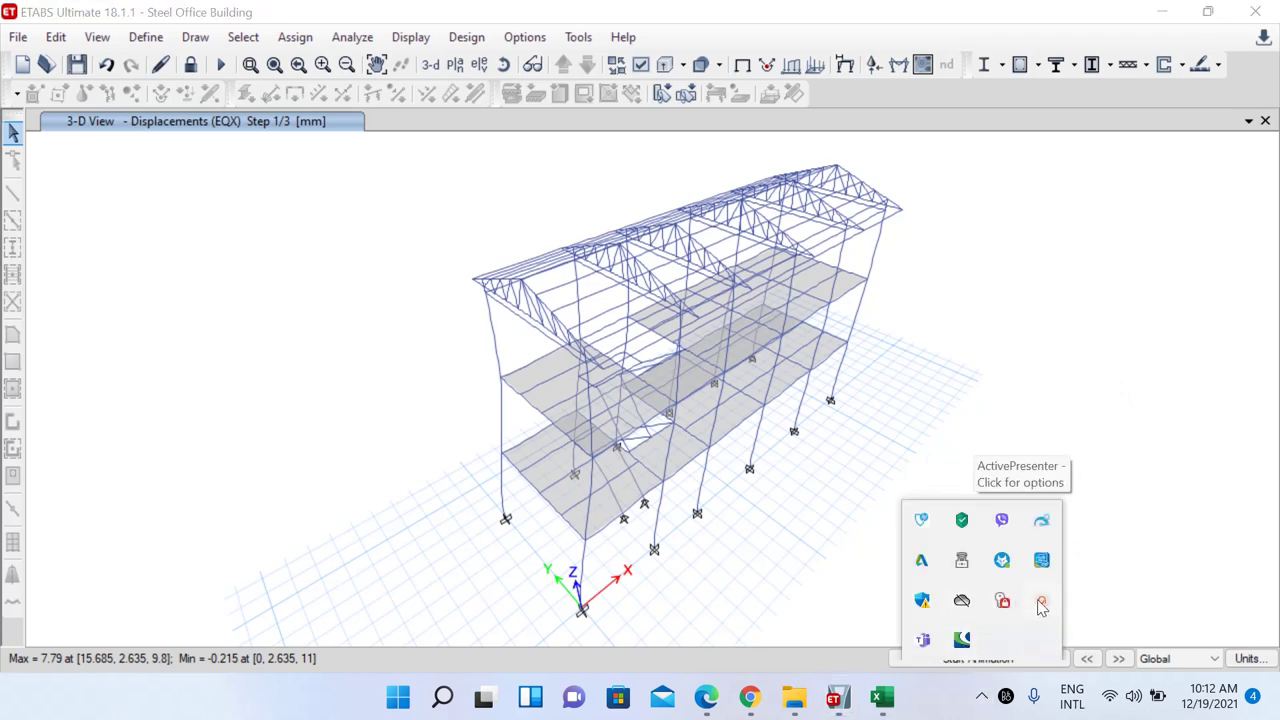
left_click(1040, 603)
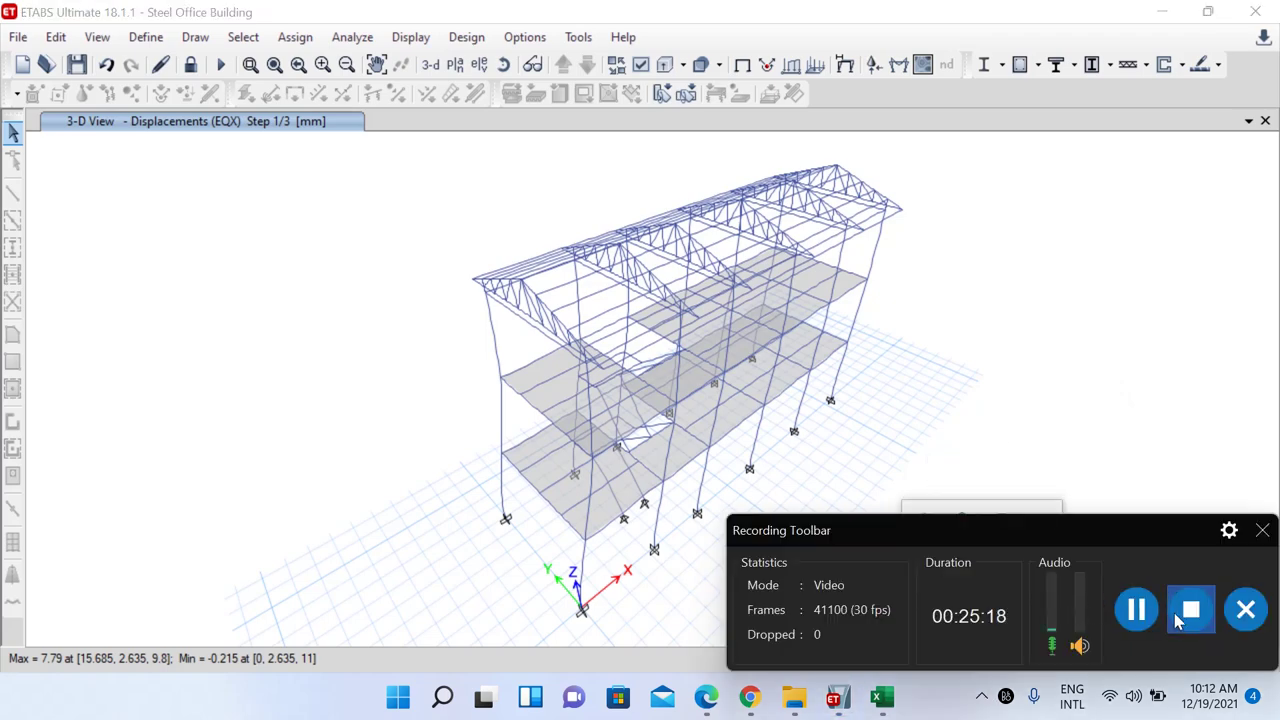